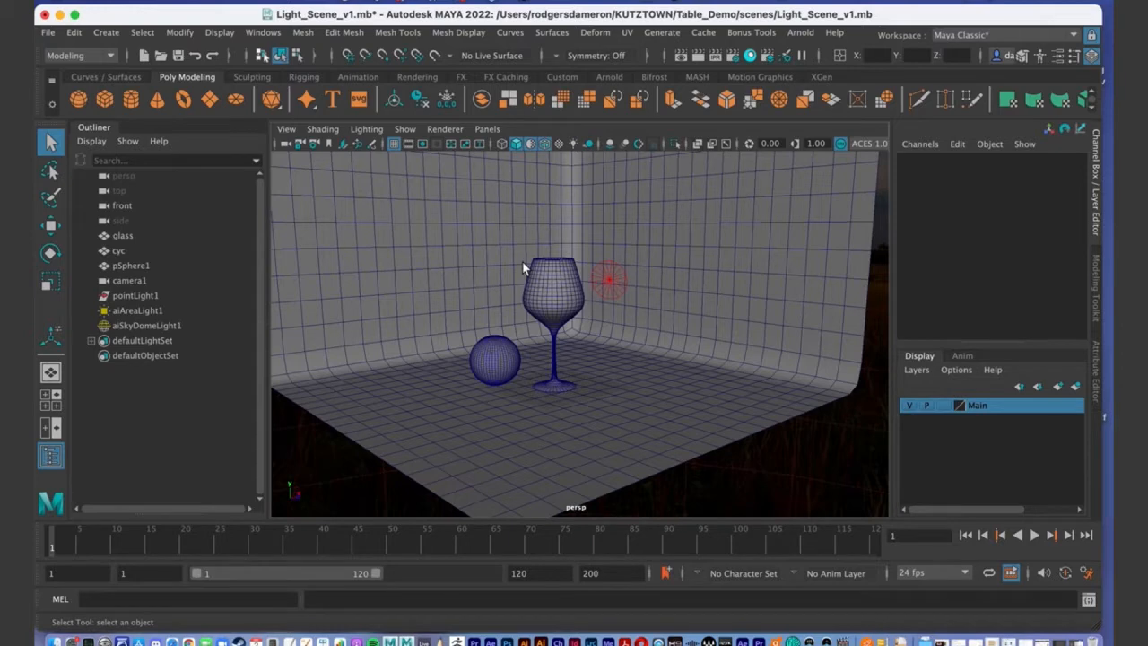
Select the glass, backdrop, sphere, area light and sky dome light, and frame them in view.
{"action": "left_click_drag", "start_coordinate": [516, 302], "coordinate": [509, 300], "text": "alt"}
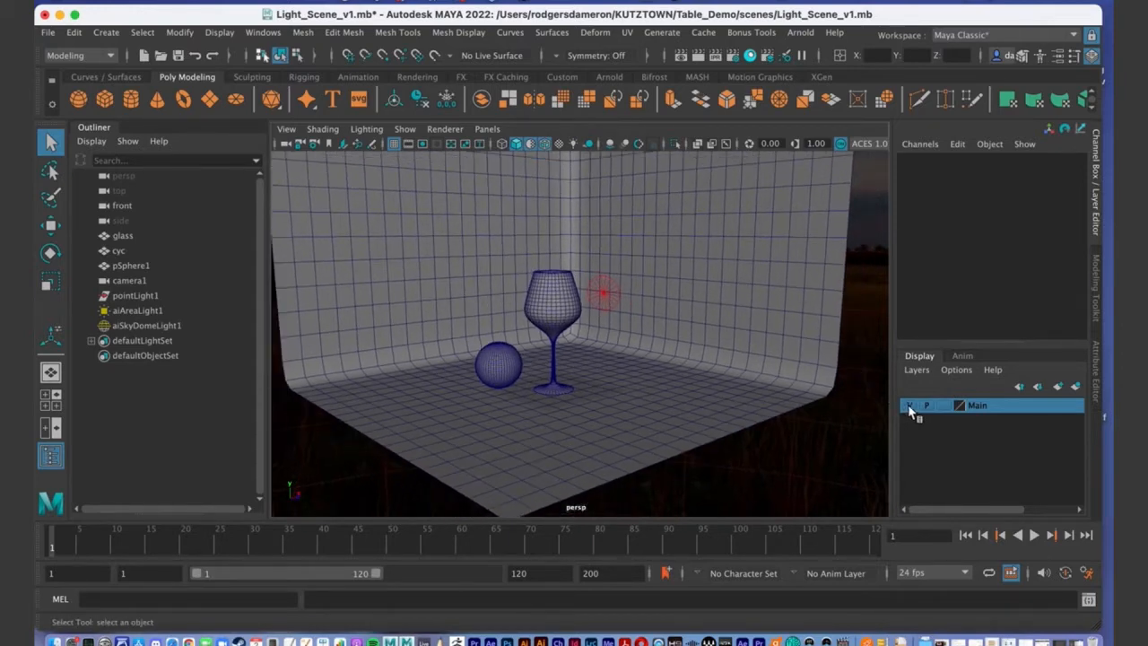
{"action": "left_click_drag", "start_coordinate": [430, 236], "coordinate": [659, 462]}
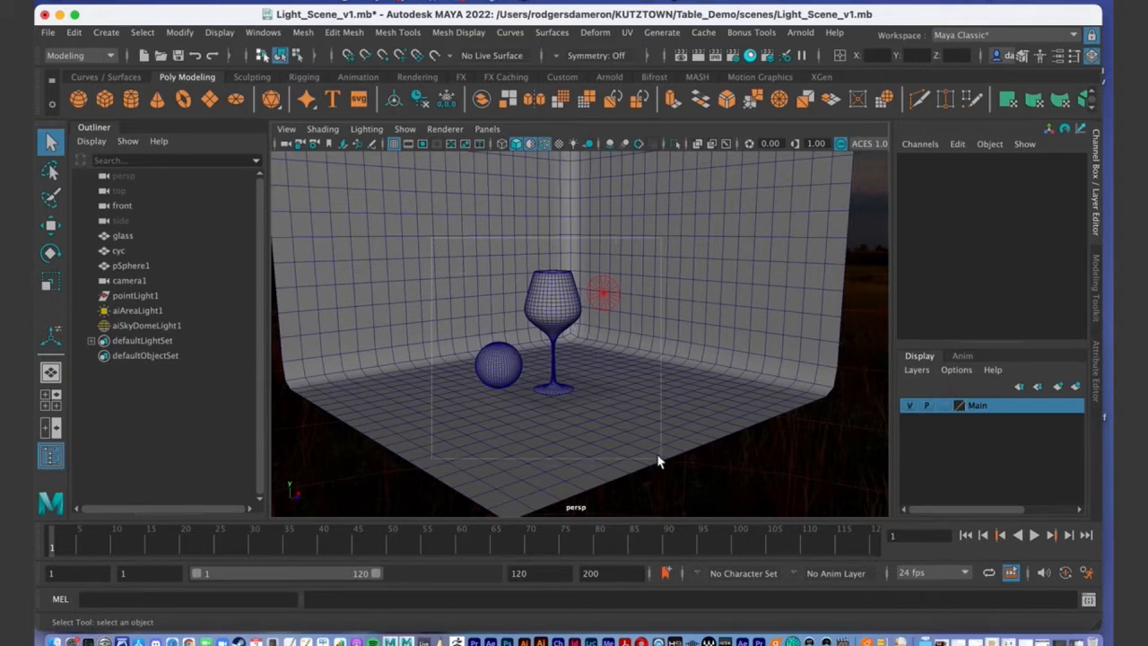
{"action": "key", "text": "f"}
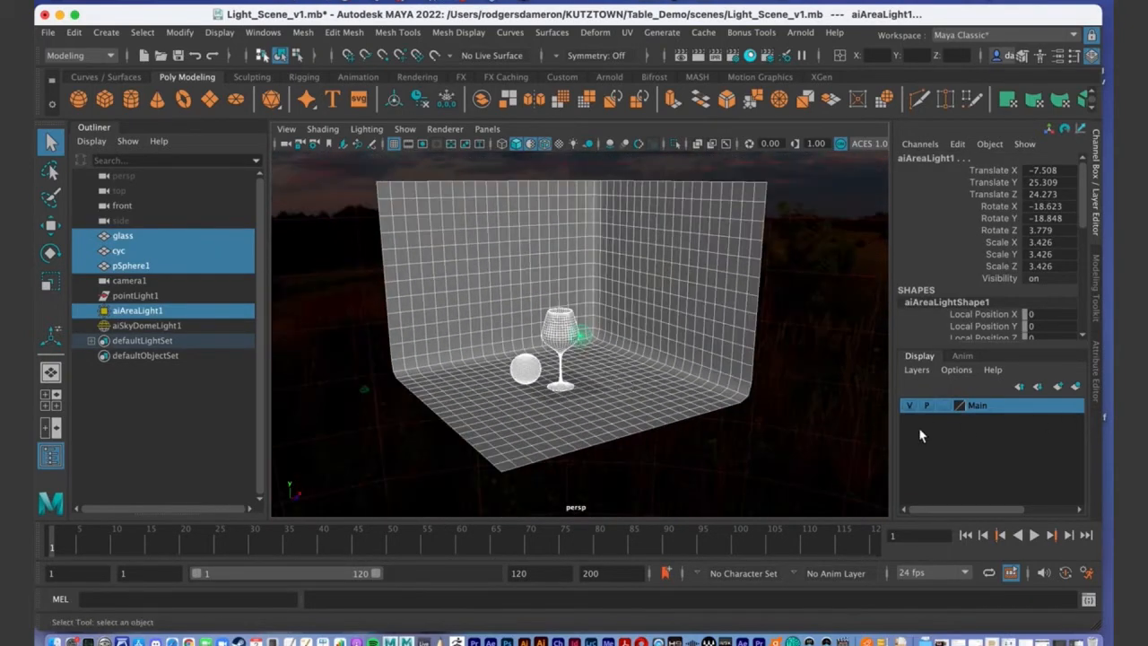
{"action": "left_click", "coordinate": [741, 432]}
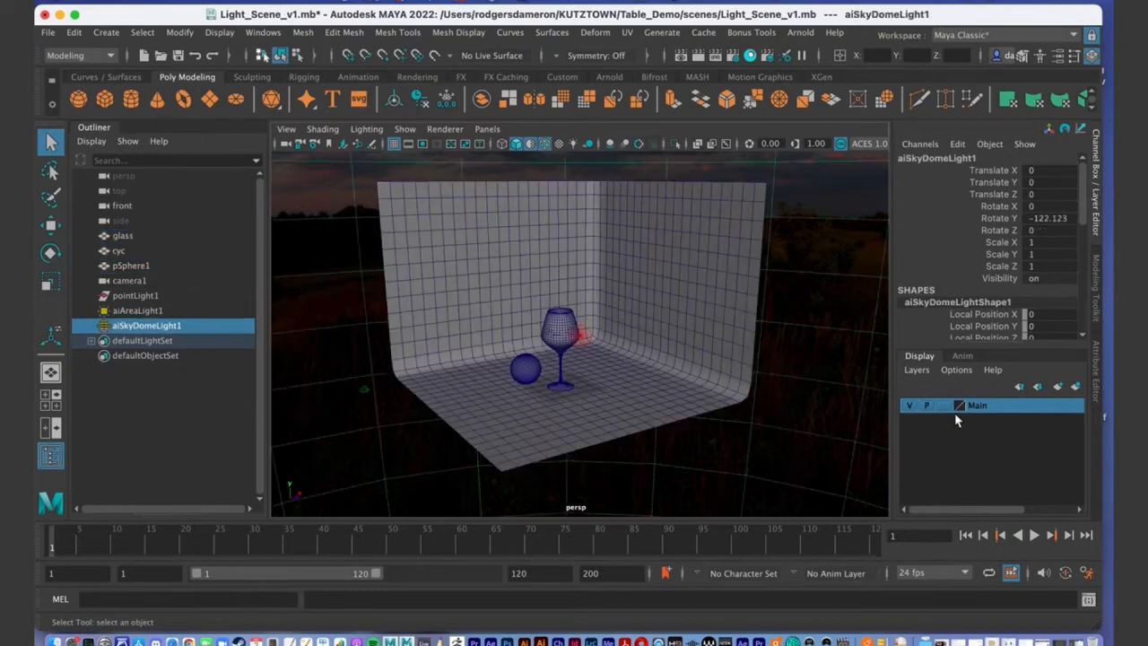
Hide the Main layer so the viewport shows only the empty grid.
{"action": "left_click", "coordinate": [909, 406]}
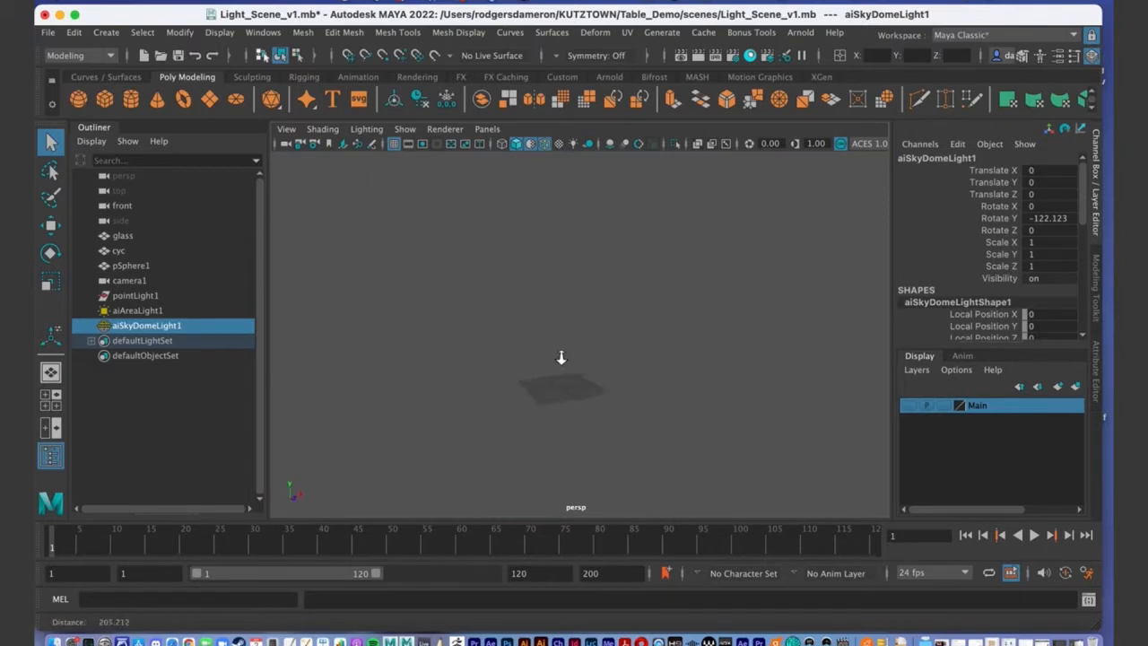
{"action": "scroll", "coordinate": [720, 335], "scroll_direction": "up", "scroll_amount": 5}
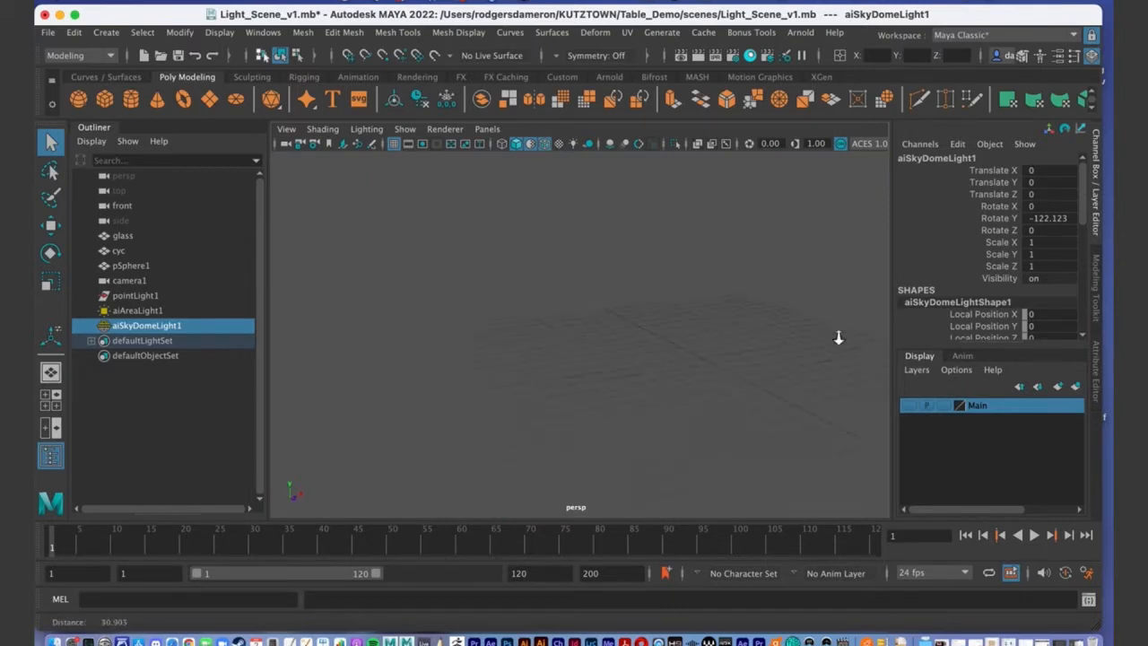
{"action": "left_click_drag", "start_coordinate": [537, 304], "coordinate": [620, 315], "text": "alt"}
{"action": "middle_click_drag", "start_coordinate": [651, 353], "coordinate": [541, 209], "text": "alt"}
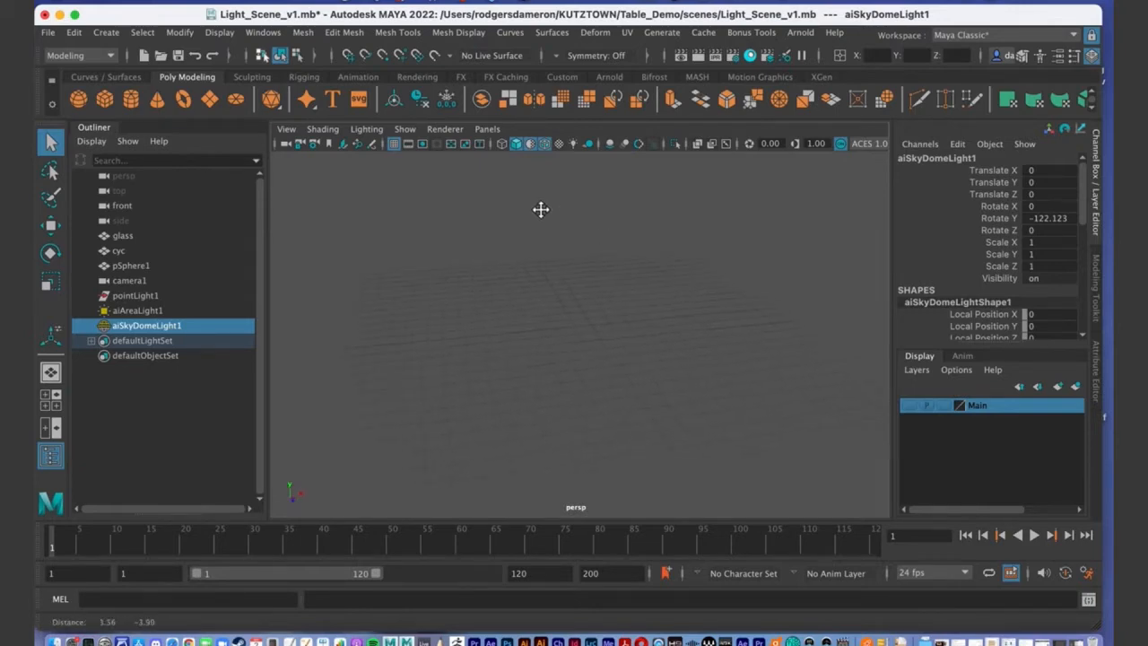
Show the Modeling Toolkit, switch to the Modeling - Standard workspace, and close Hypershade.
{"action": "left_click", "coordinate": [1098, 281]}
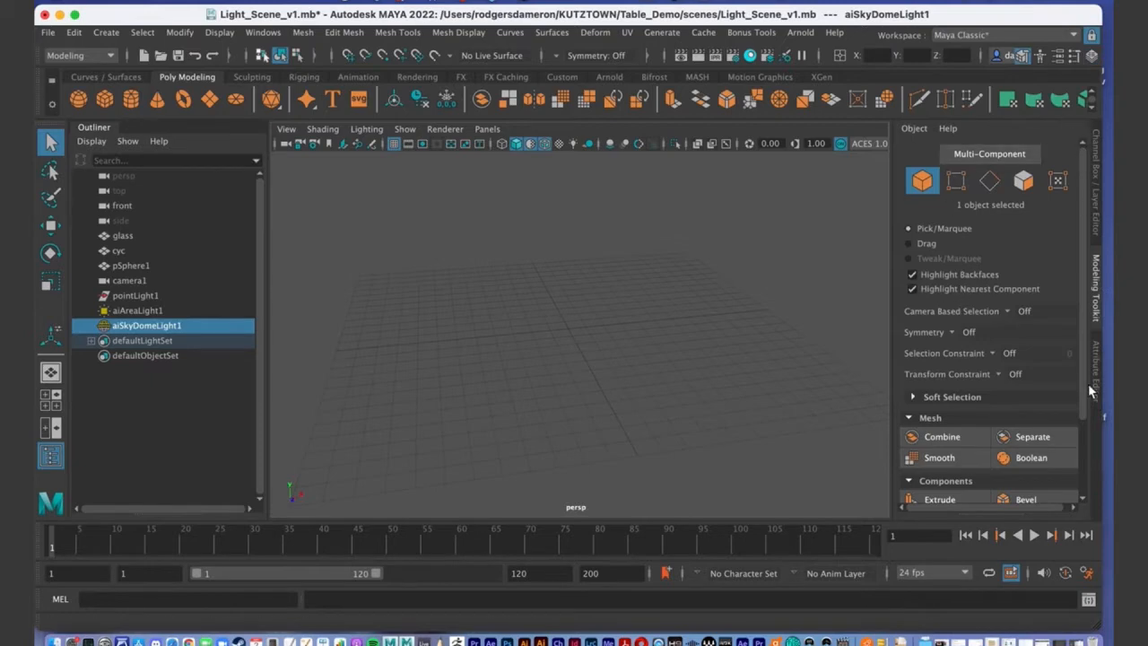
{"action": "left_click_drag", "start_coordinate": [554, 289], "coordinate": [556, 339], "text": "alt"}
{"action": "left_click", "coordinate": [1011, 34]}
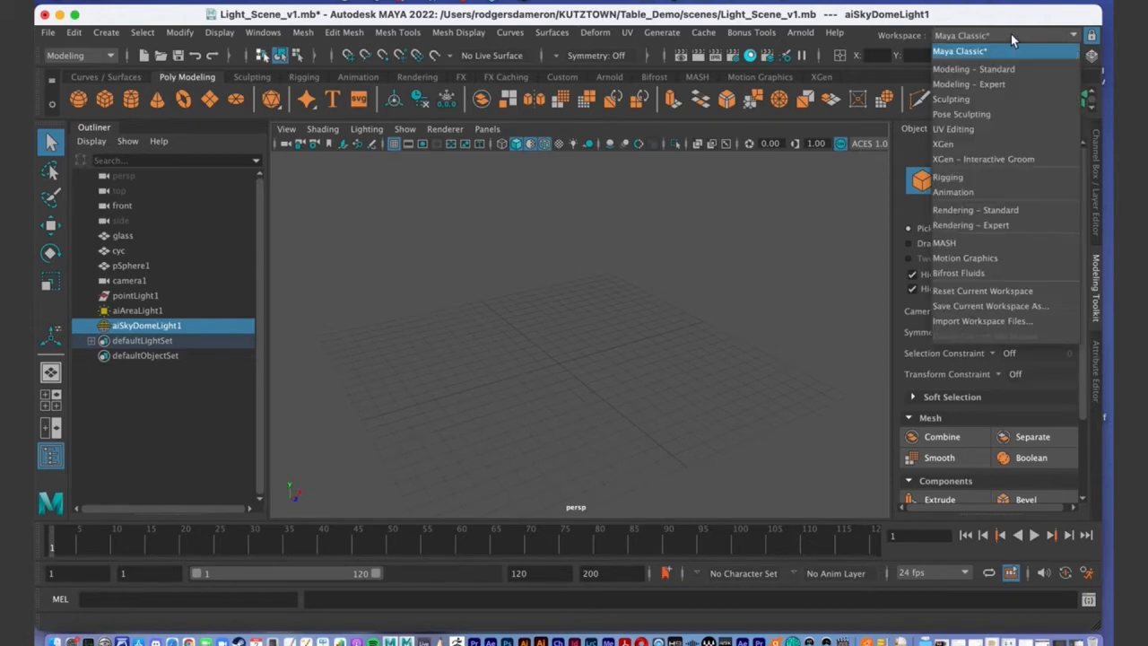
{"action": "left_click", "coordinate": [982, 70]}
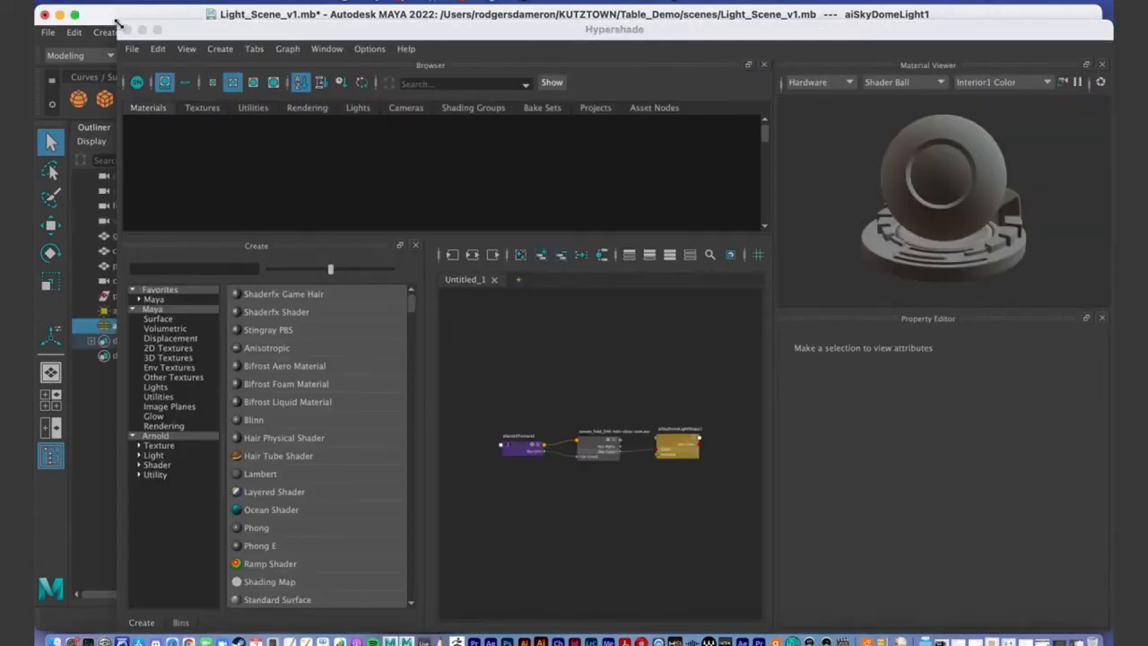
{"action": "left_click", "coordinate": [127, 30]}
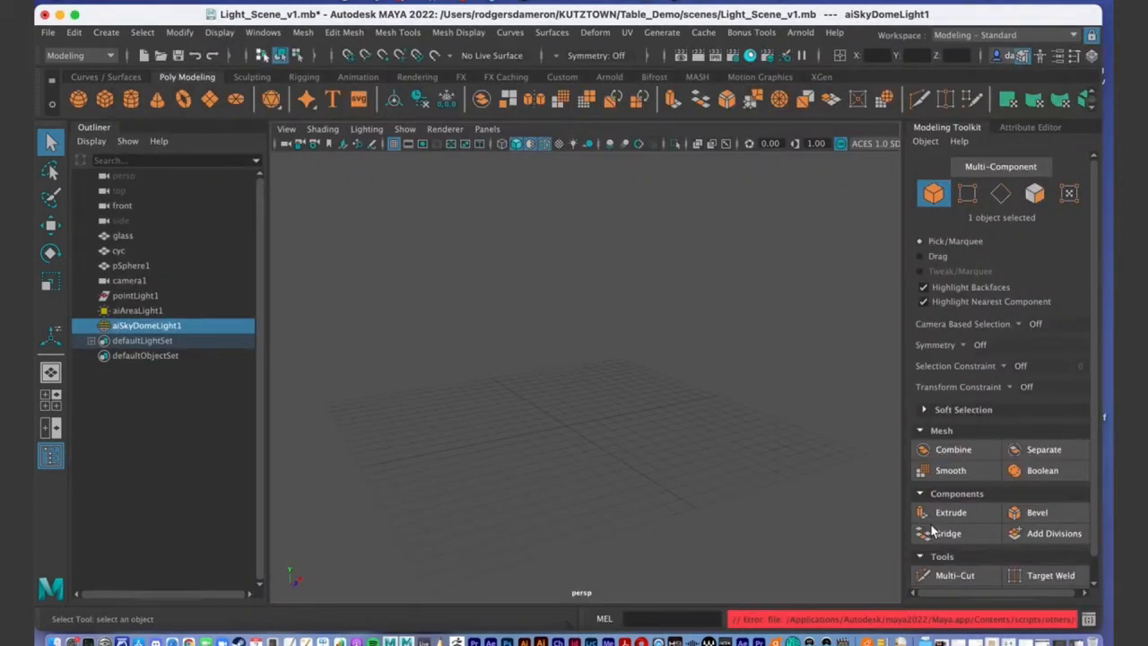
{"action": "scroll", "coordinate": [653, 405], "scroll_direction": "up", "scroll_amount": 3}
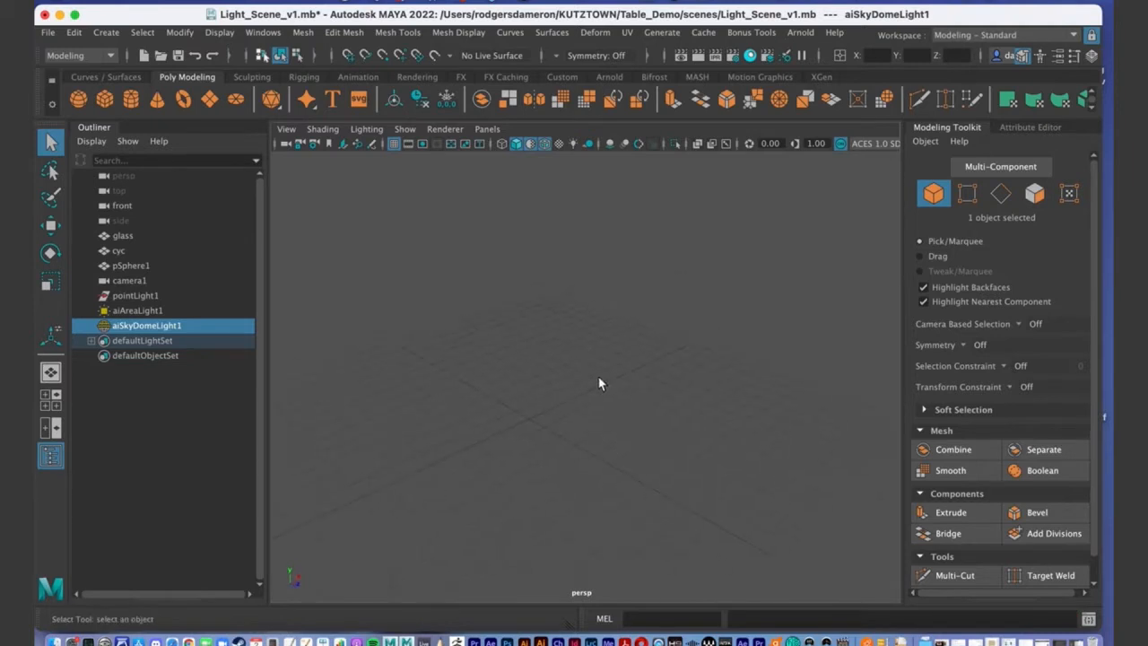
{"action": "scroll", "coordinate": [588, 305], "scroll_direction": "down", "scroll_amount": 3}
Create a polygon cube at the origin and show its polyCube1 construction attributes.
{"action": "left_click", "coordinate": [105, 100]}
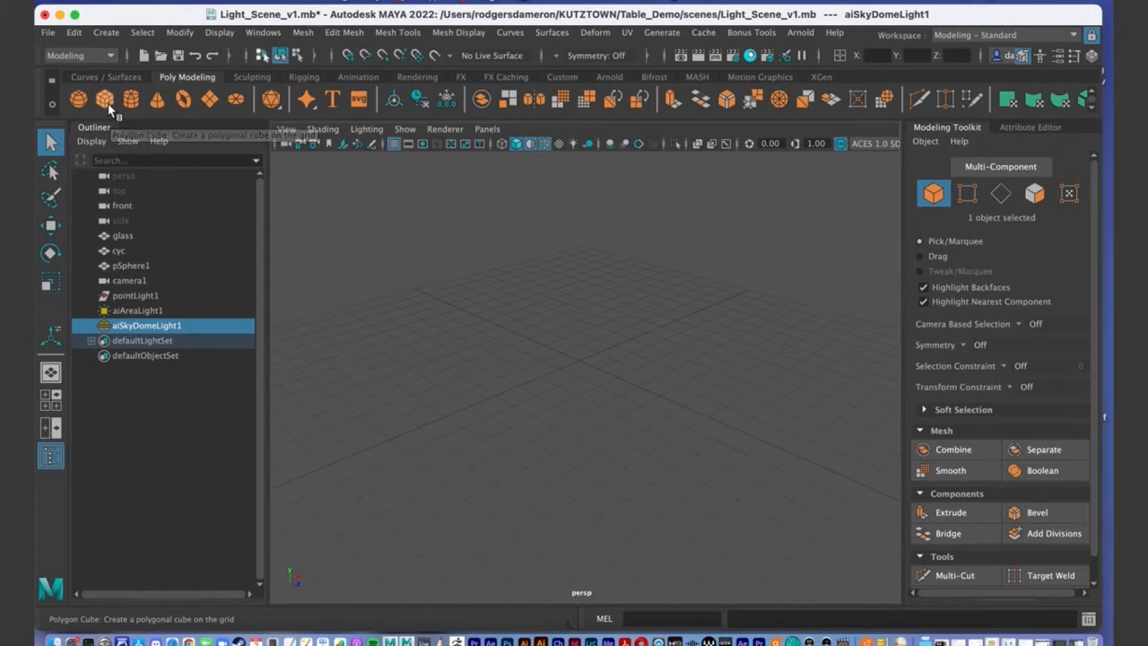
{"action": "key", "text": "w"}
{"action": "left_click_drag", "start_coordinate": [585, 298], "coordinate": [585, 275]}
{"action": "key", "text": "ctrl+z"}
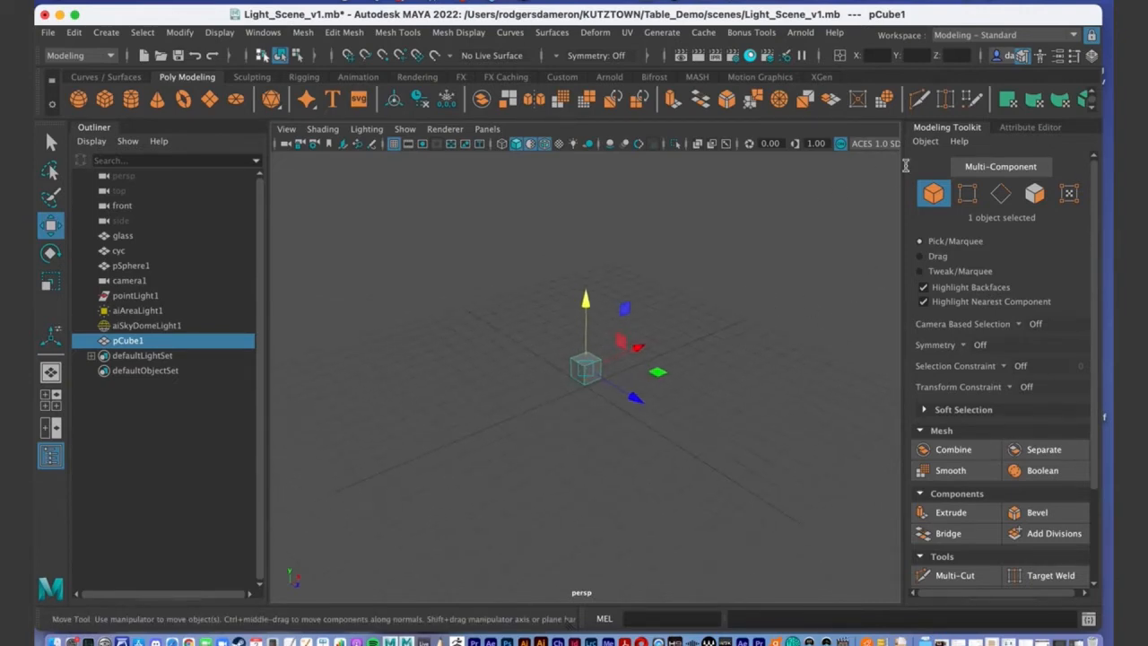
{"action": "left_click", "coordinate": [1038, 127]}
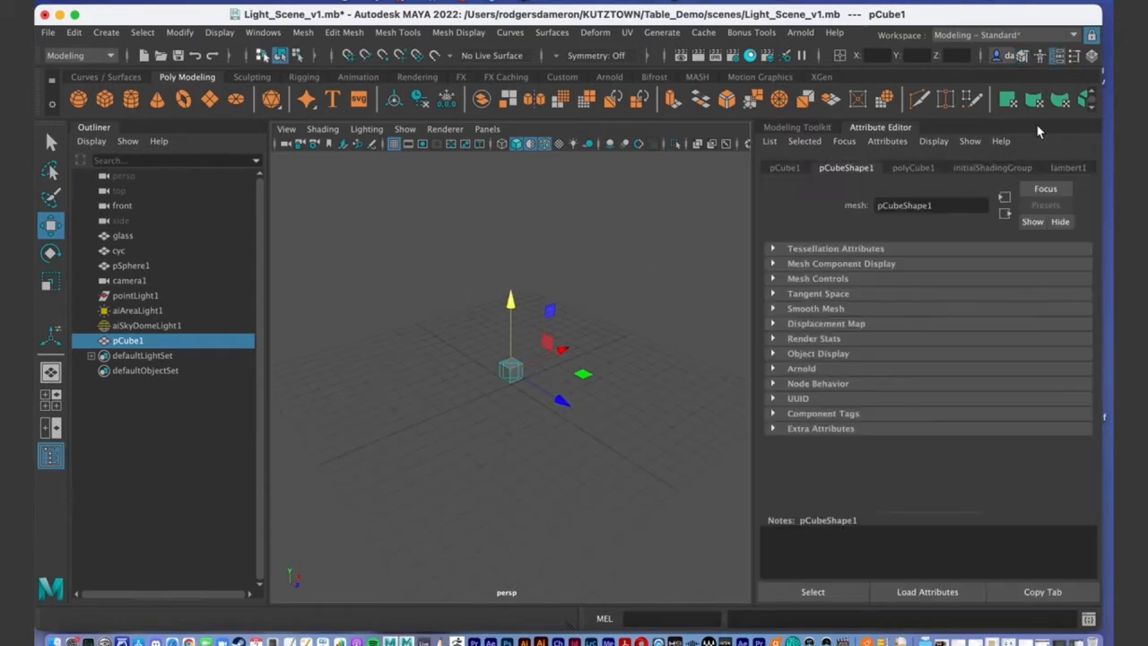
{"action": "left_click", "coordinate": [908, 169]}
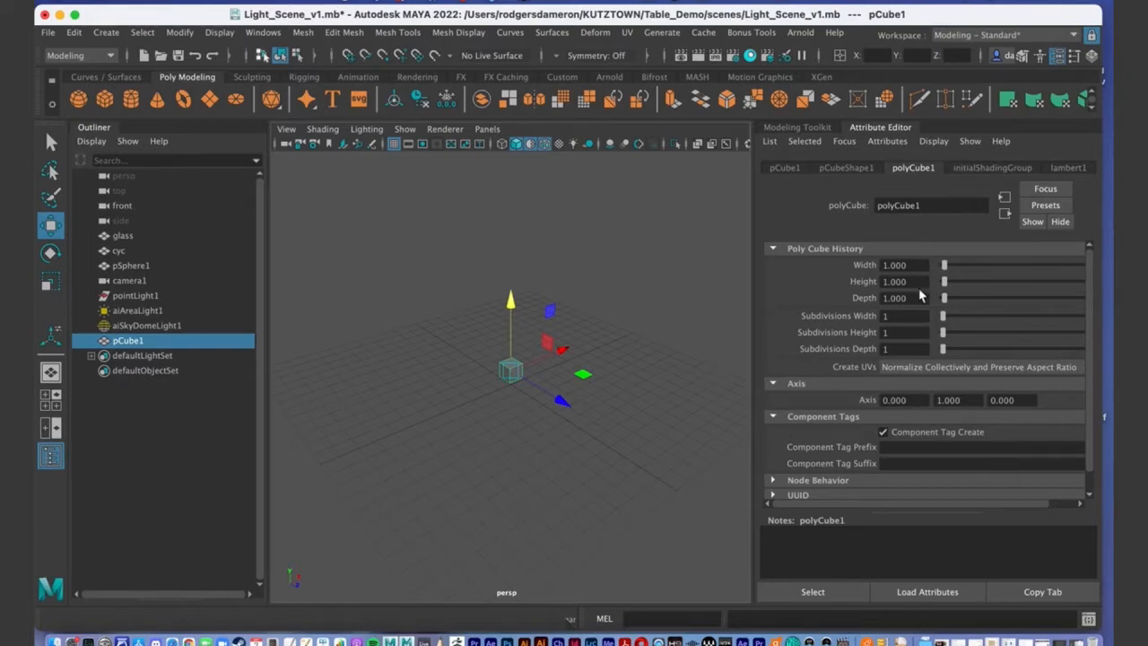
{"action": "right_click_drag", "start_coordinate": [453, 390], "coordinate": [476, 389], "text": "alt"}
{"action": "left_click_drag", "start_coordinate": [476, 389], "coordinate": [533, 357], "text": "alt"}
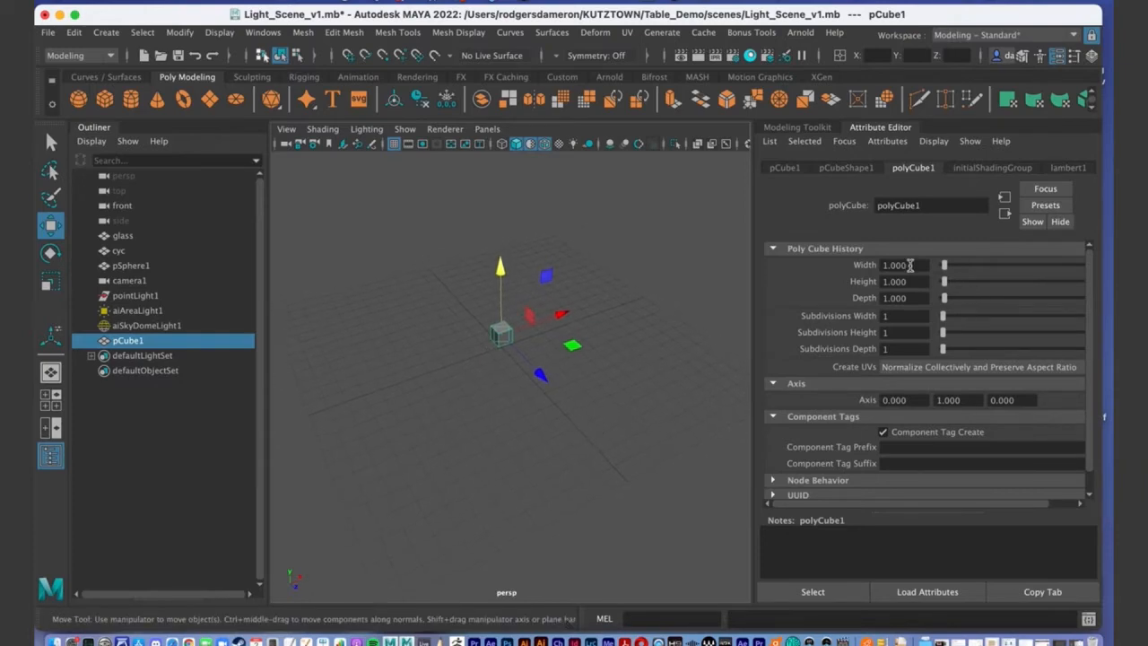
Try scaling the cube in depth and width, then undo both stretches.
{"action": "left_click", "coordinate": [902, 264]}
{"action": "left_click", "coordinate": [510, 415]}
{"action": "left_click", "coordinate": [505, 338]}
{"action": "key", "text": "r"}
{"action": "left_click_drag", "start_coordinate": [535, 371], "coordinate": [619, 444]}
{"action": "left_click_drag", "start_coordinate": [544, 315], "coordinate": [610, 313]}
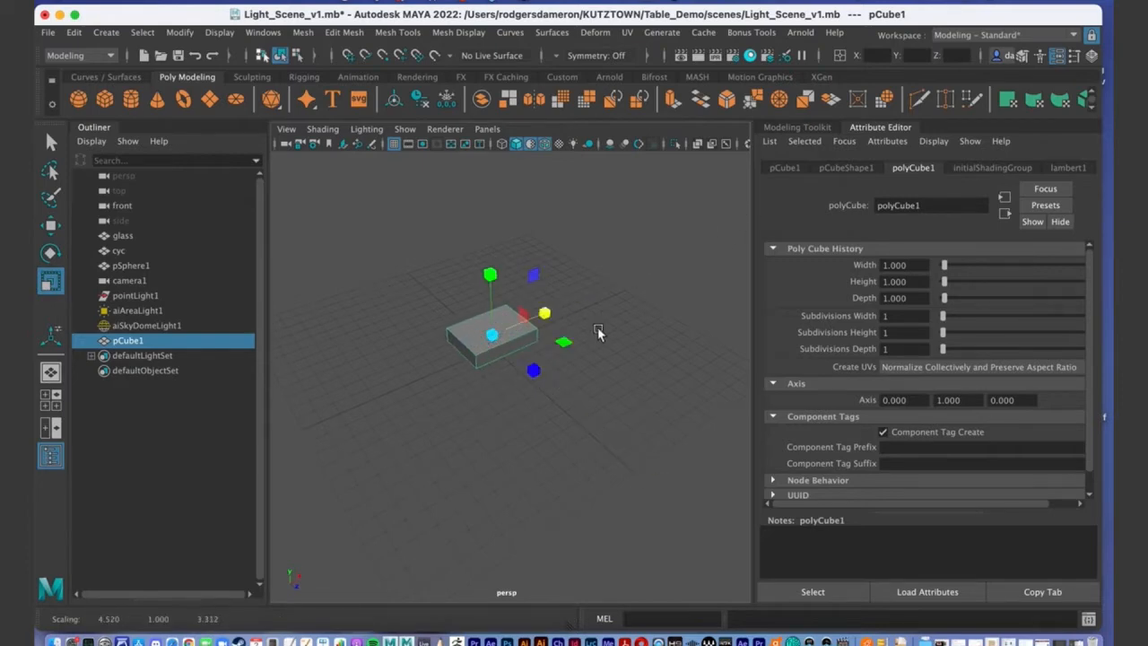
{"action": "key", "text": "z"}
{"action": "key", "text": "z"}
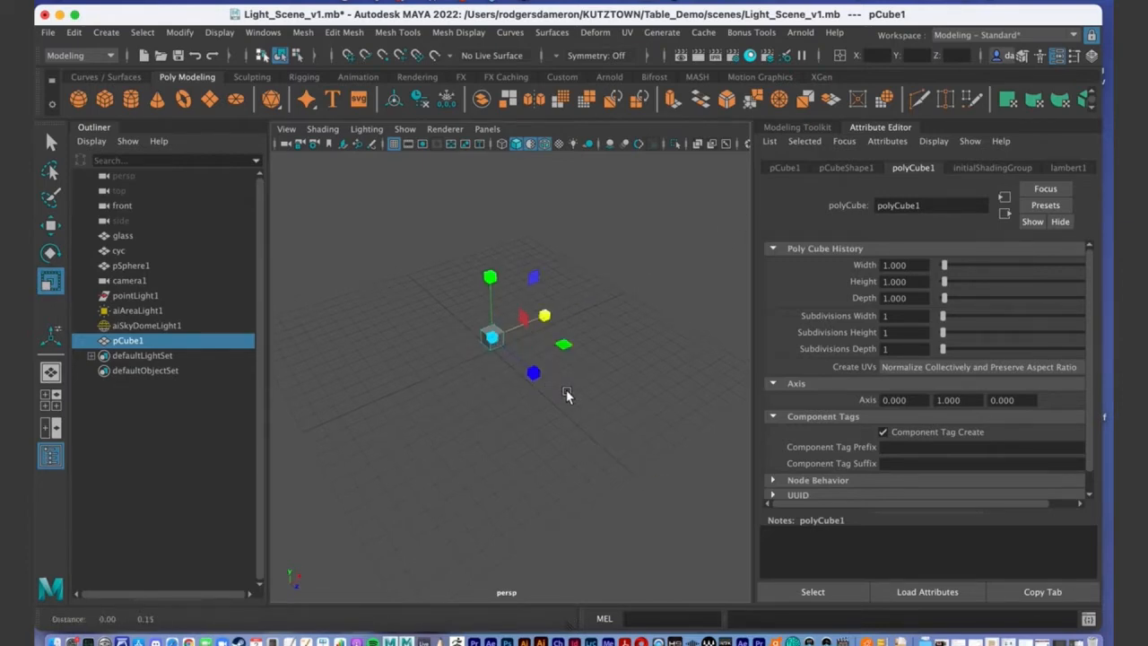
{"action": "key", "text": "q"}
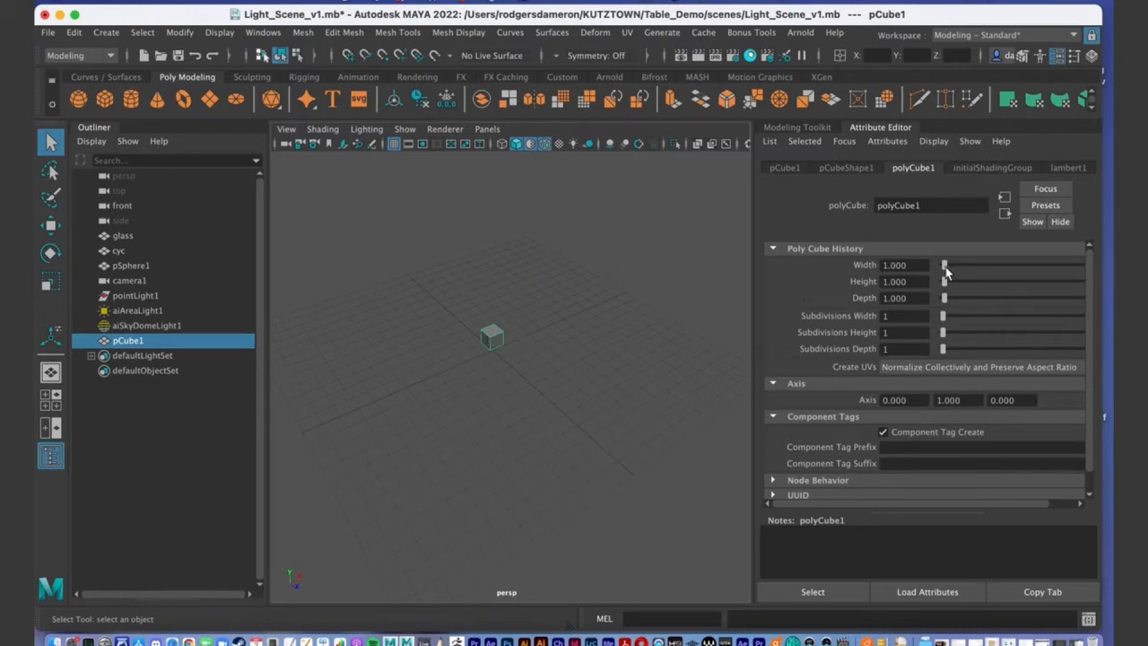
Set polyCube1 Width to 20 and Depth to 15, keeping height at 1.
{"action": "double_click", "coordinate": [916, 265]}
{"action": "type", "text": "20"}
{"action": "key", "text": "Return"}
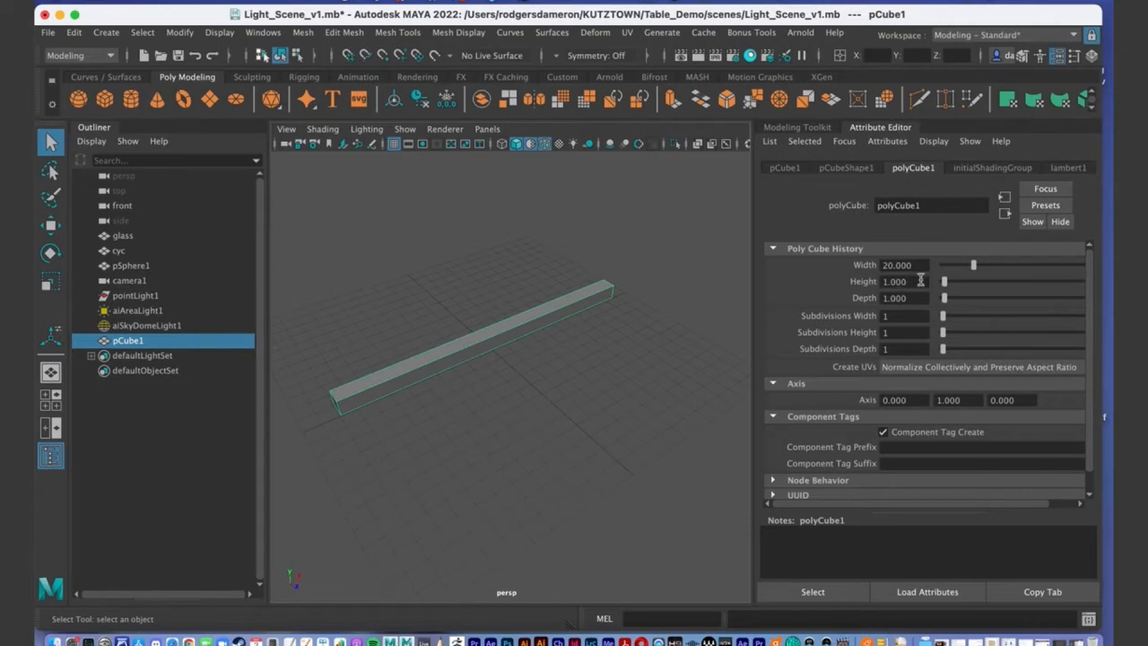
{"action": "left_click", "coordinate": [924, 298]}
{"action": "type", "text": "15"}
{"action": "key", "text": "Return"}
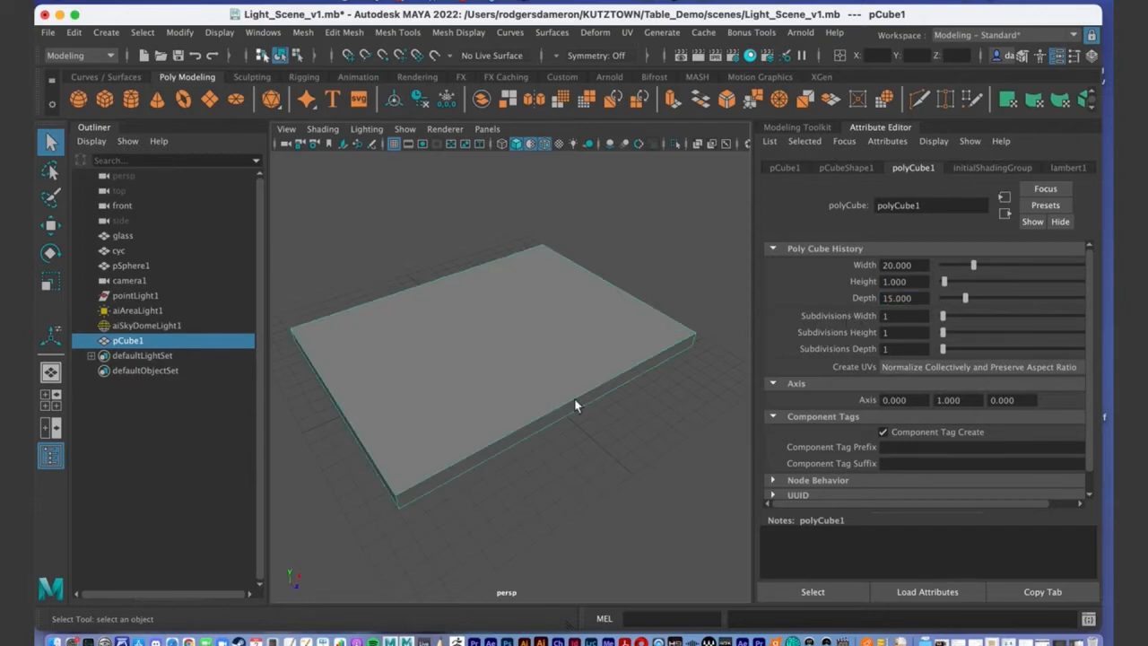
{"action": "left_click_drag", "start_coordinate": [547, 419], "coordinate": [564, 397], "text": "alt"}
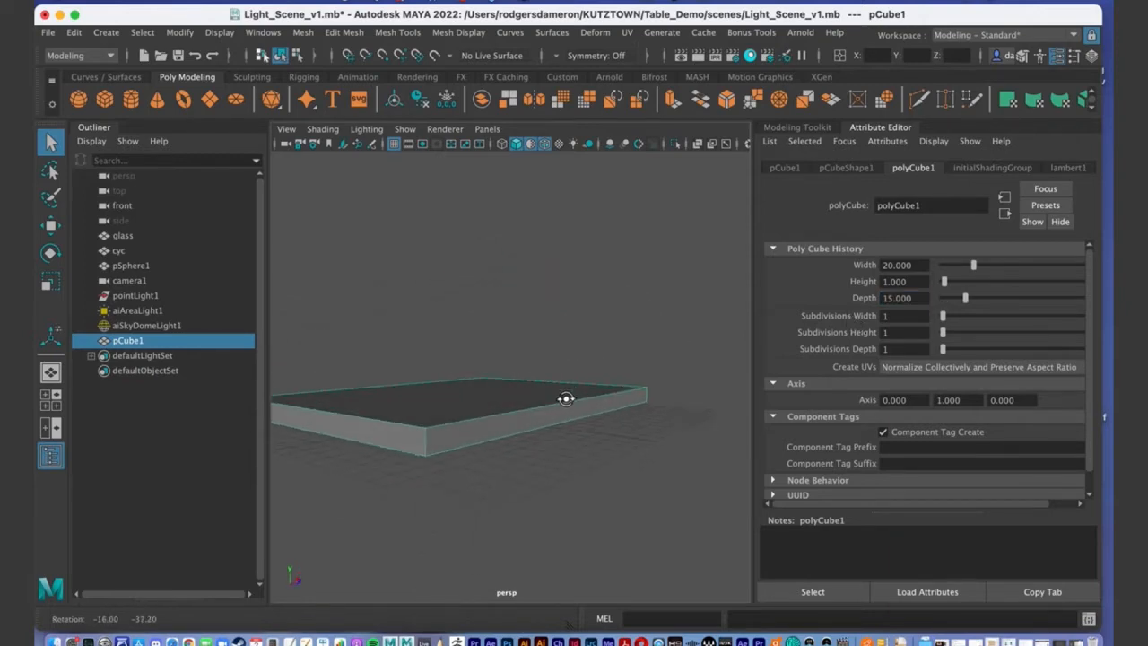
{"action": "middle_click_drag", "start_coordinate": [564, 397], "coordinate": [600, 378], "text": "alt"}
{"action": "mouse_move", "coordinate": [600, 378]}
{"action": "left_mouse_down", "text": "alt"}
{"action": "mouse_move", "coordinate": [623, 377]}
{"action": "mouse_move", "coordinate": [595, 397]}
{"action": "left_mouse_up", "text": "alt"}
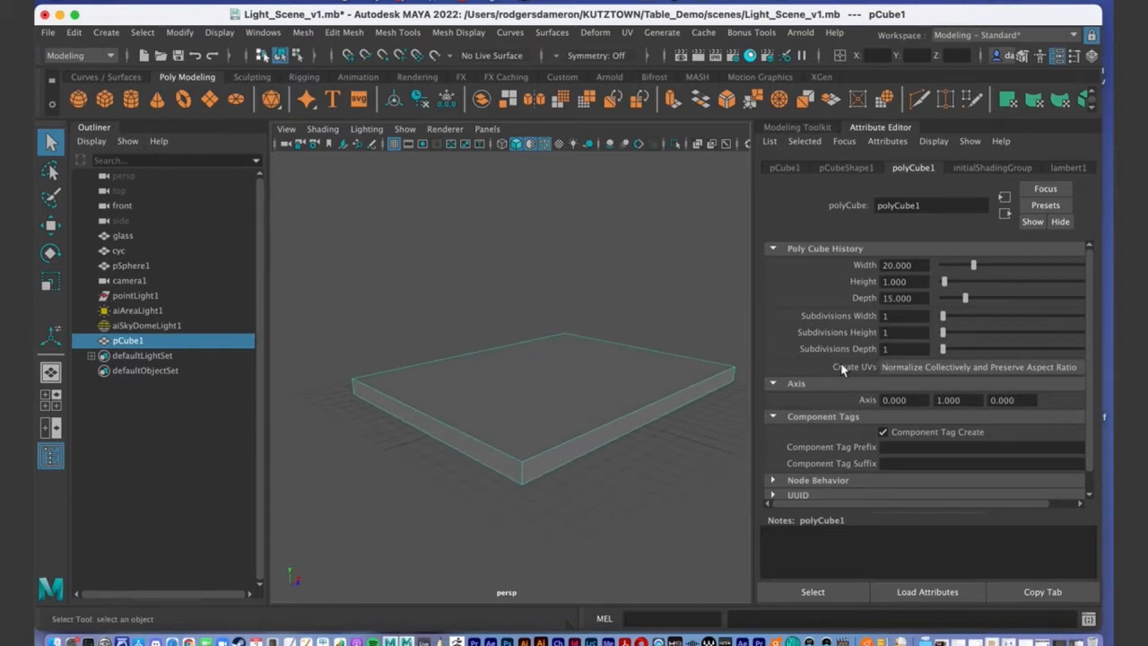
{"action": "left_click_drag", "start_coordinate": [656, 411], "coordinate": [652, 401], "text": "alt"}
Give the slab 20 width subdivisions and 15 depth subdivisions.
{"action": "left_click", "coordinate": [881, 315]}
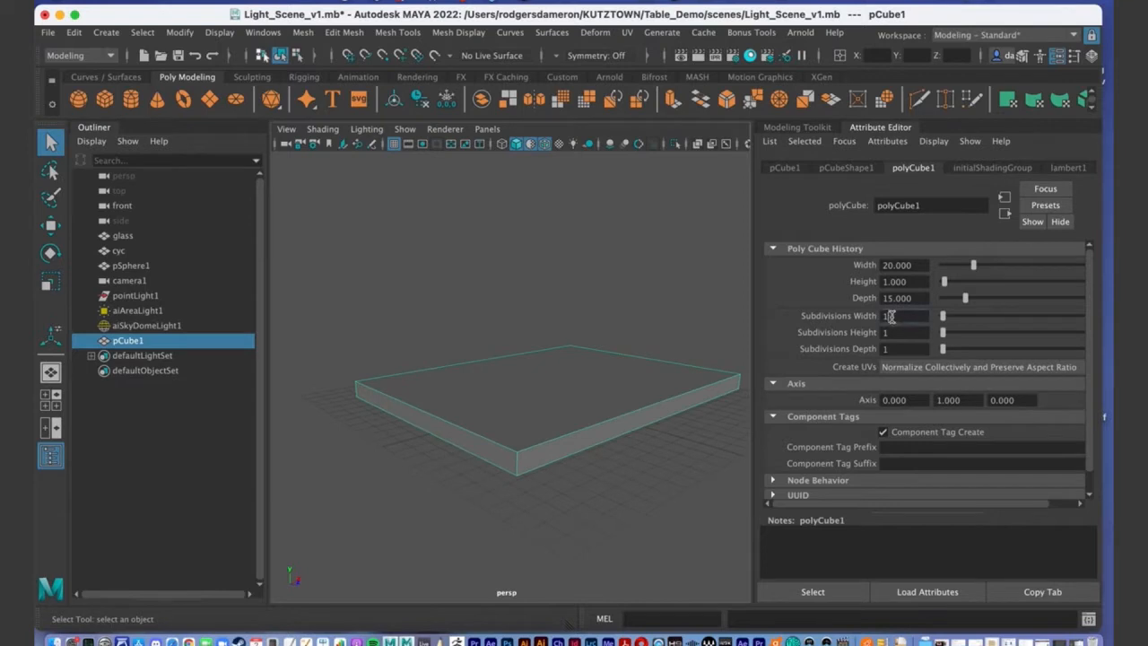
{"action": "type", "text": "20"}
{"action": "key", "text": "Return"}
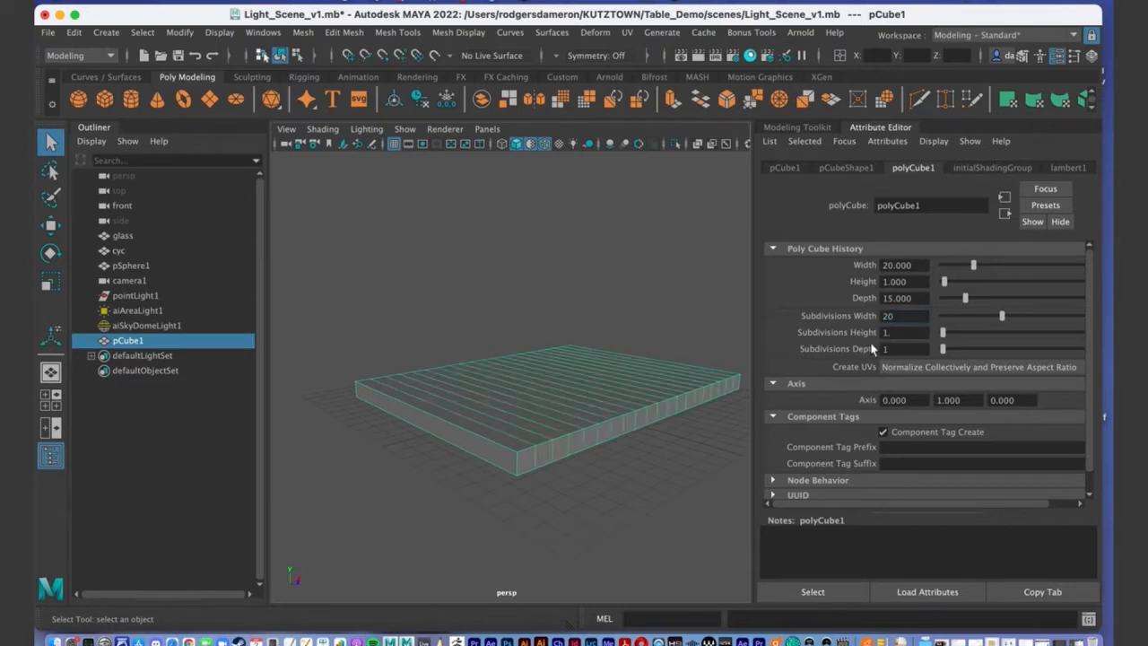
{"action": "left_click_drag", "start_coordinate": [564, 424], "coordinate": [541, 423], "text": "alt"}
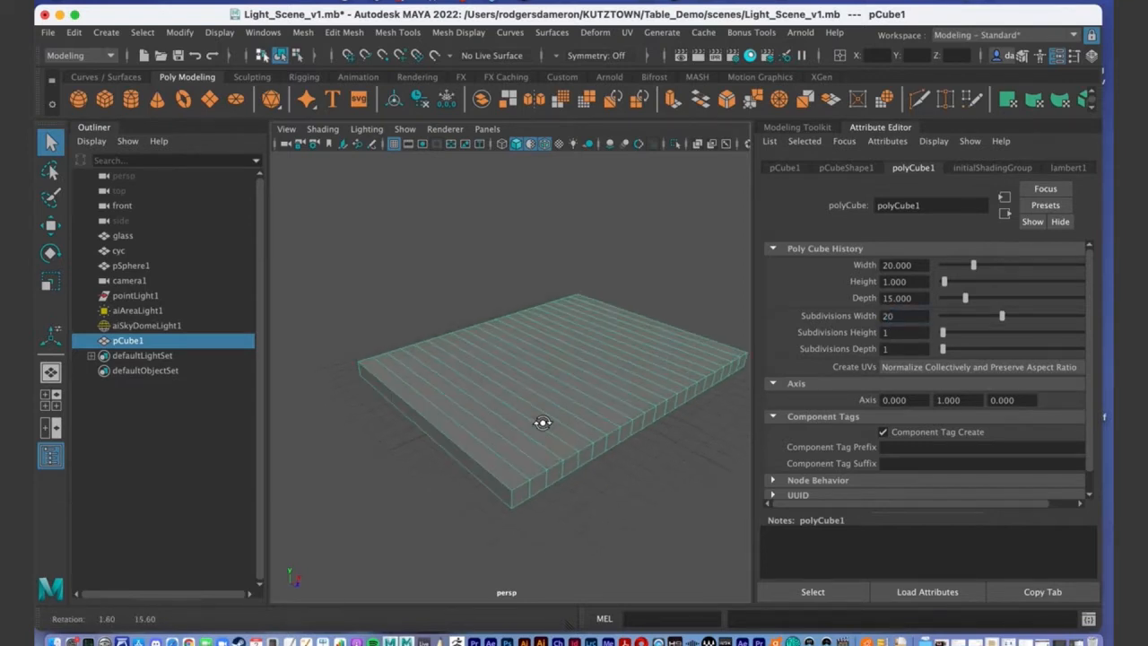
{"action": "left_click", "coordinate": [903, 349]}
{"action": "type", "text": "15"}
{"action": "key", "text": "Return"}
{"action": "left_click_drag", "start_coordinate": [560, 457], "coordinate": [557, 476], "text": "alt"}
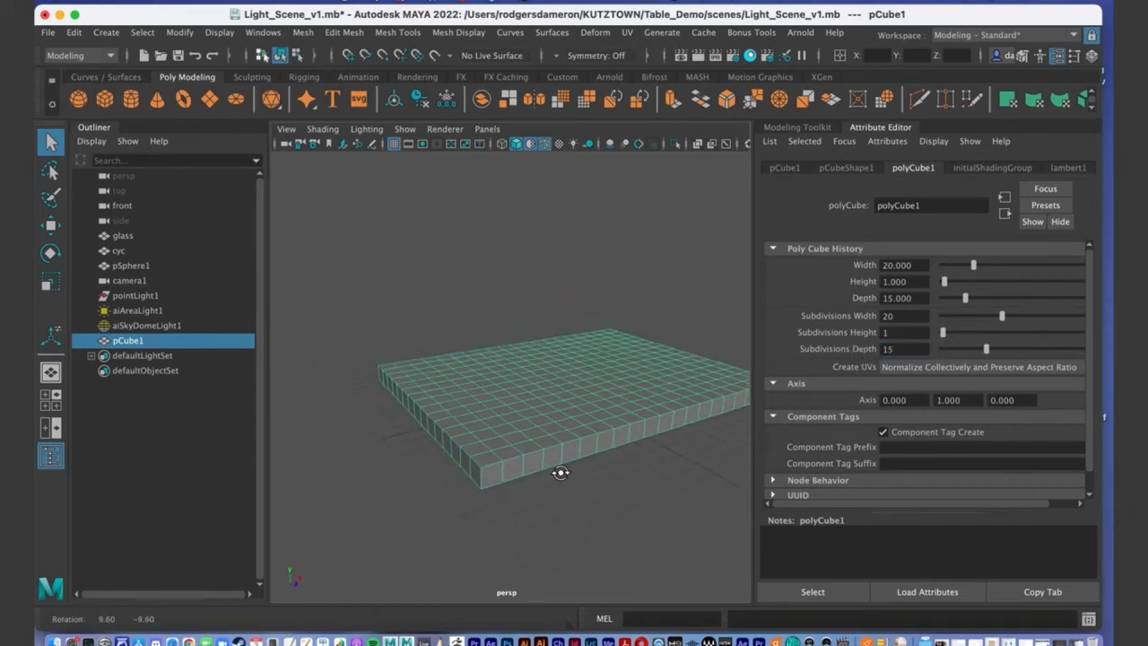
{"action": "left_click_drag", "start_coordinate": [420, 425], "coordinate": [521, 396], "text": "alt"}
{"action": "right_click_drag", "start_coordinate": [520, 395], "coordinate": [636, 405], "text": "alt"}
{"action": "left_click_drag", "start_coordinate": [610, 410], "coordinate": [433, 258], "text": "alt"}
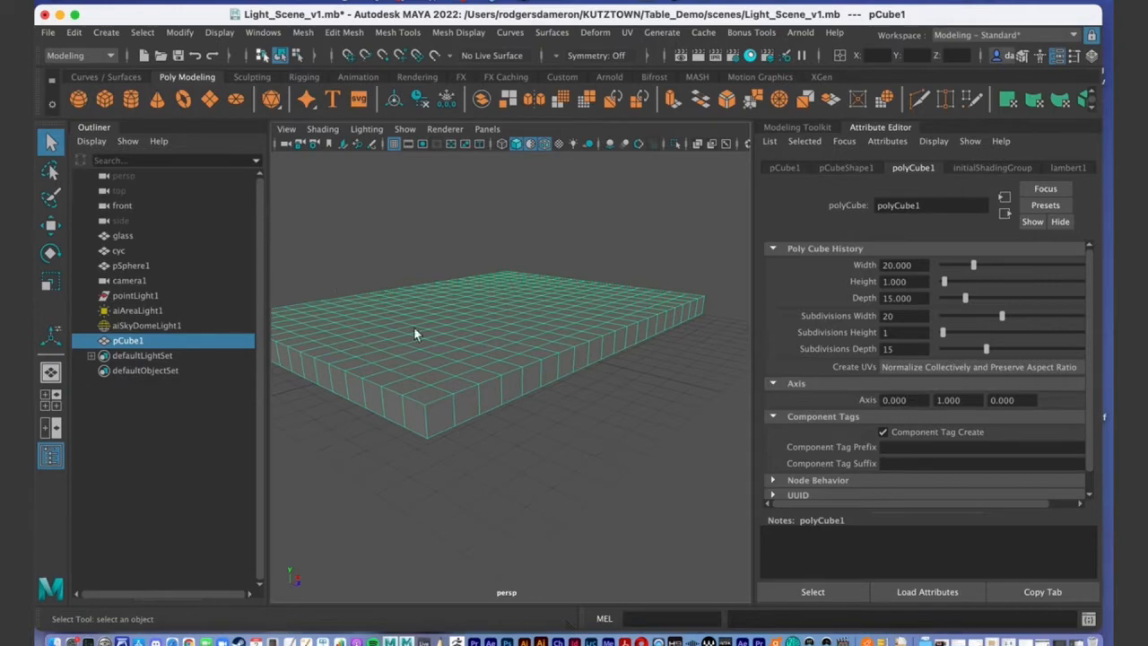
{"action": "left_click_drag", "start_coordinate": [413, 333], "coordinate": [474, 351], "text": "alt"}
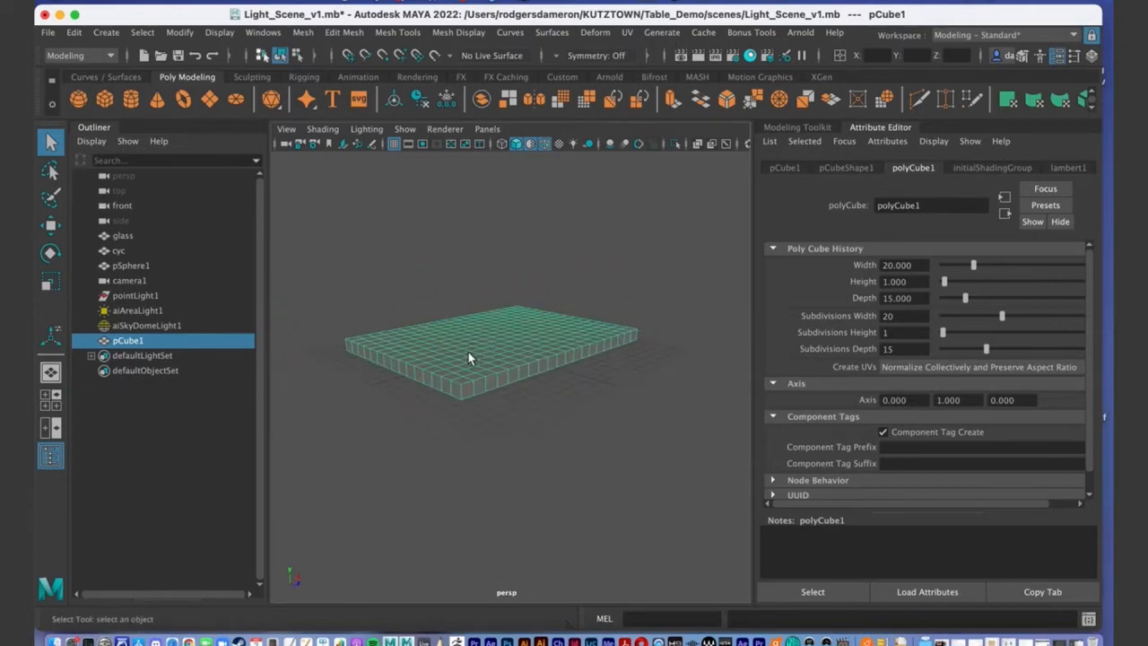
Scale the slab up slightly and raise it above the grid.
{"action": "key", "text": "r"}
{"action": "left_click_drag", "start_coordinate": [500, 334], "coordinate": [517, 337]}
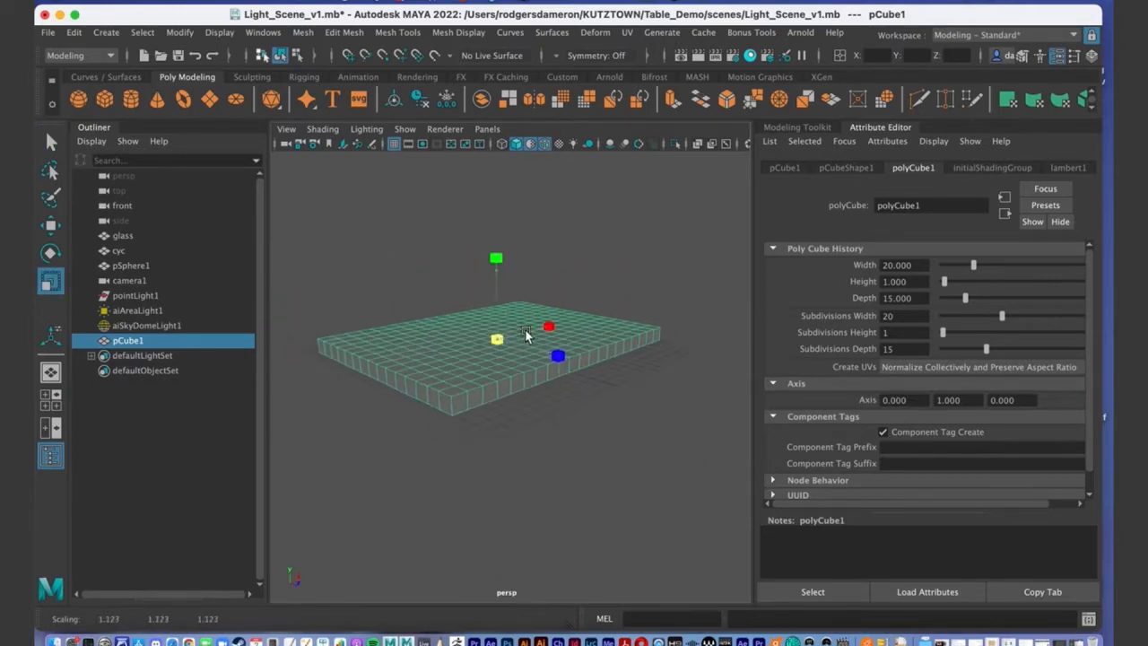
{"action": "scroll", "coordinate": [539, 331], "scroll_direction": "up", "scroll_amount": 5}
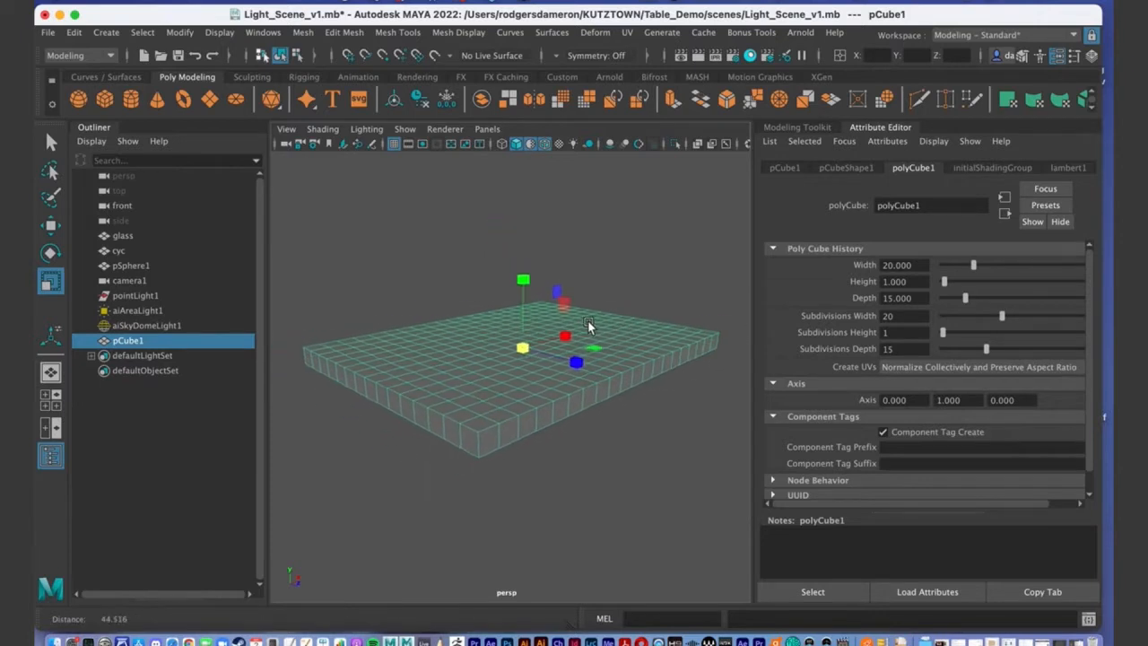
{"action": "scroll", "coordinate": [589, 325], "scroll_direction": "down", "scroll_amount": 2}
{"action": "key", "text": "w"}
{"action": "left_click_drag", "start_coordinate": [522, 279], "coordinate": [538, 351]}
{"action": "key", "text": "q"}
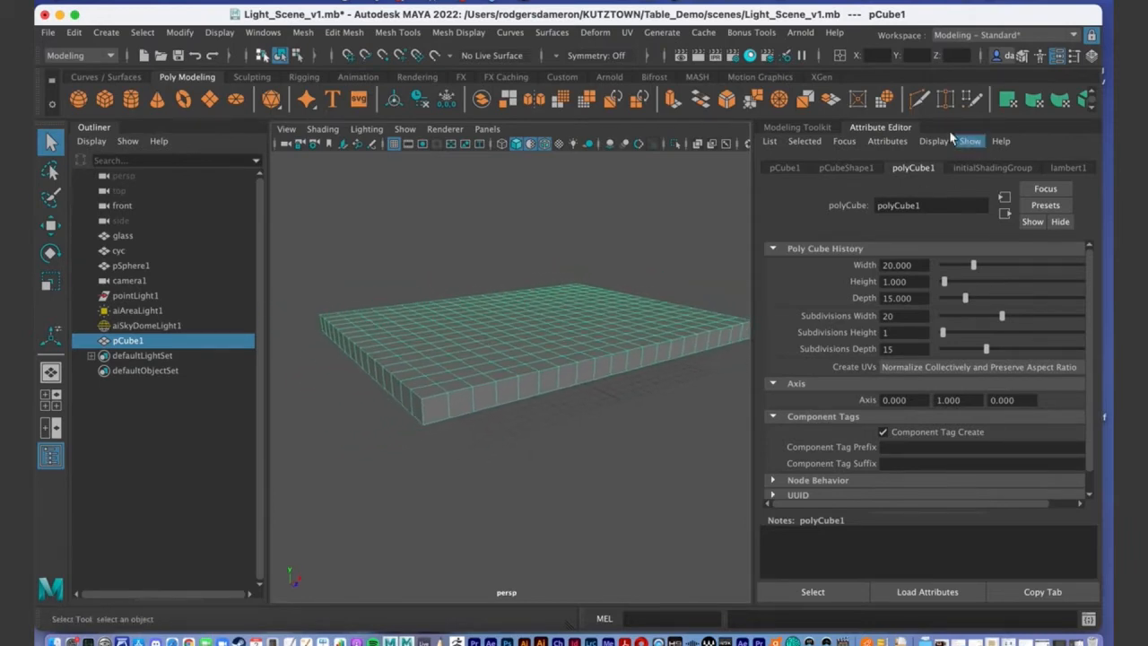
Bring up the Modeling Toolkit and switch to face selection mode.
{"action": "left_click", "coordinate": [798, 127]}
{"action": "middle_click_drag", "start_coordinate": [723, 305], "coordinate": [586, 408], "text": "alt"}
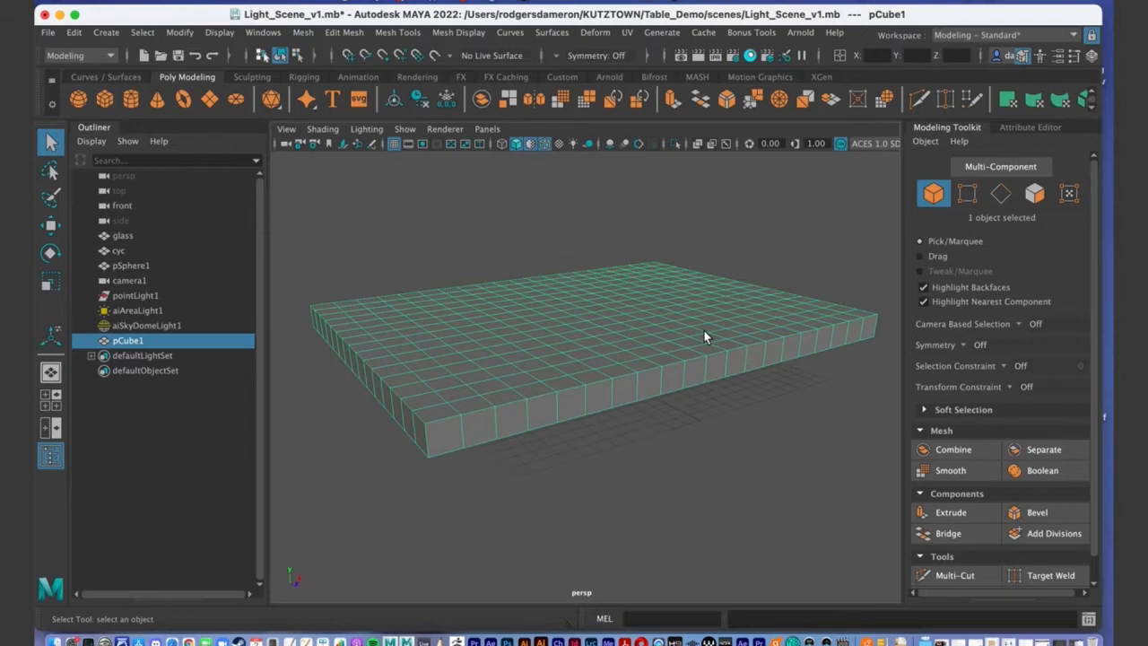
{"action": "right_click_drag", "start_coordinate": [551, 314], "coordinate": [550, 278]}
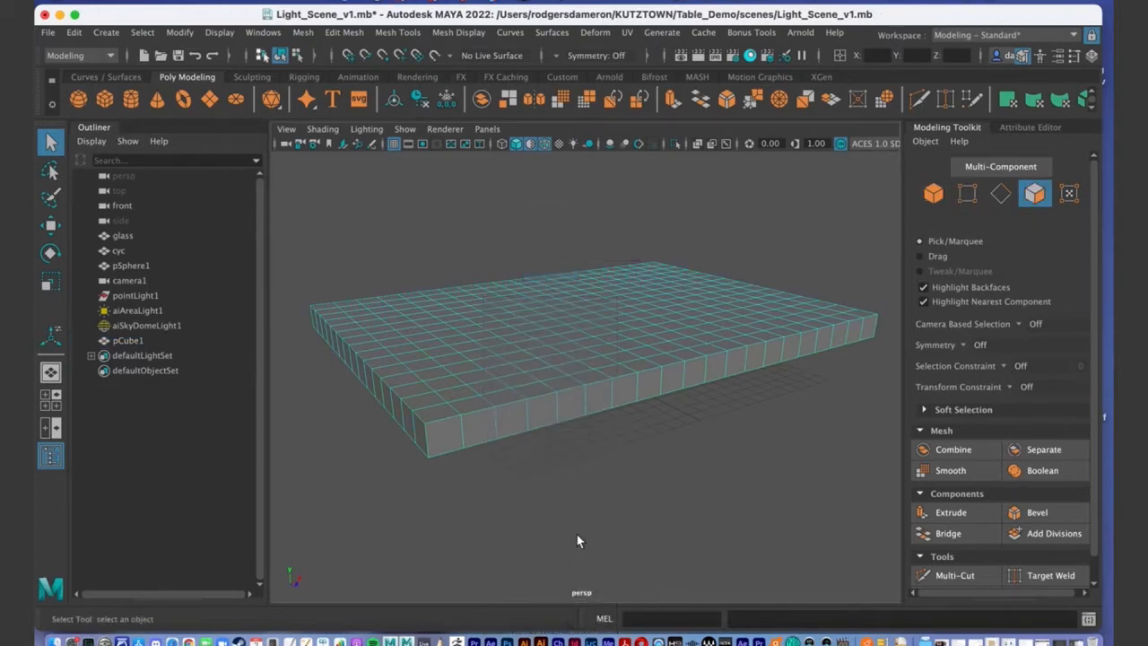
Select the ring of 70 side faces around the slab, restoring it after accidental deselections.
{"action": "left_click", "coordinate": [463, 439]}
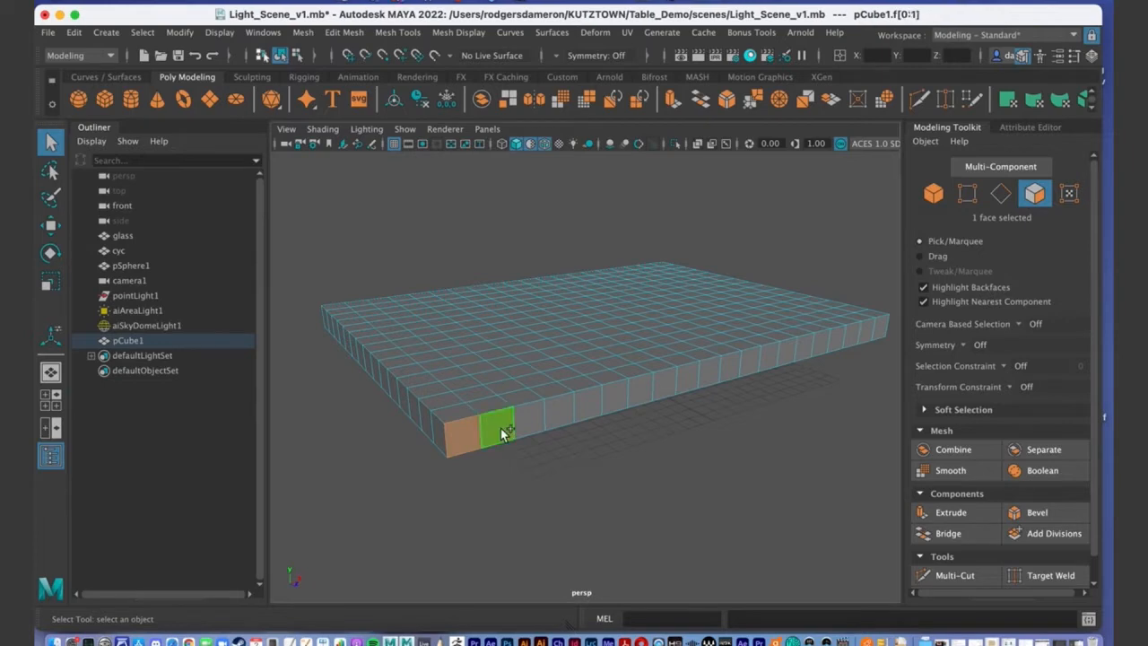
{"action": "double_click", "coordinate": [500, 428], "text": "shift"}
{"action": "left_click_drag", "start_coordinate": [588, 462], "coordinate": [571, 433], "text": "alt"}
{"action": "scroll", "coordinate": [565, 404], "scroll_direction": "up", "scroll_amount": 3}
{"action": "middle_click_drag", "start_coordinate": [579, 399], "coordinate": [603, 385], "text": "alt"}
{"action": "scroll", "coordinate": [569, 392], "scroll_direction": "up", "scroll_amount": 2}
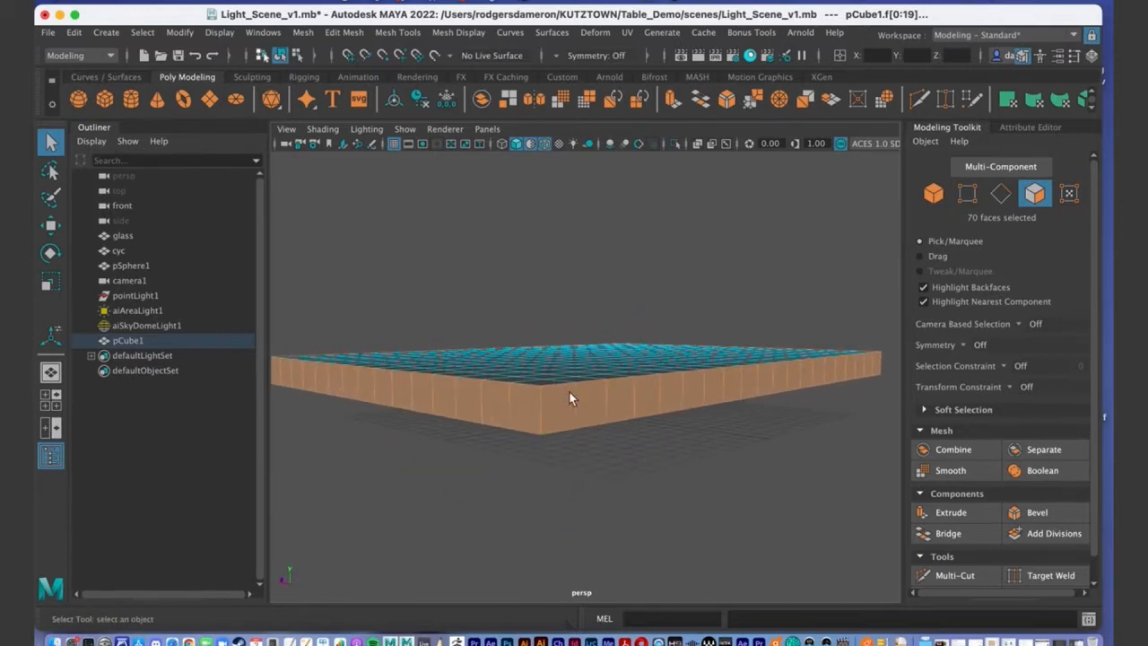
{"action": "left_click_drag", "start_coordinate": [625, 432], "coordinate": [567, 383], "text": "alt"}
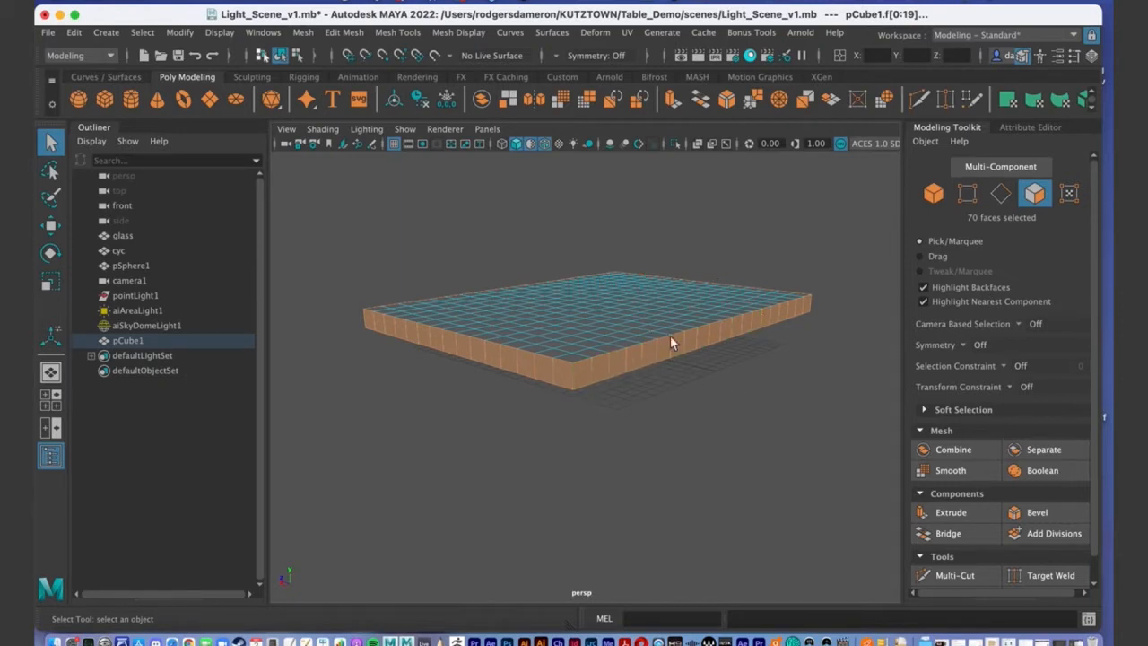
{"action": "left_click", "coordinate": [648, 376]}
{"action": "right_click_drag", "start_coordinate": [568, 381], "coordinate": [618, 381], "text": "alt"}
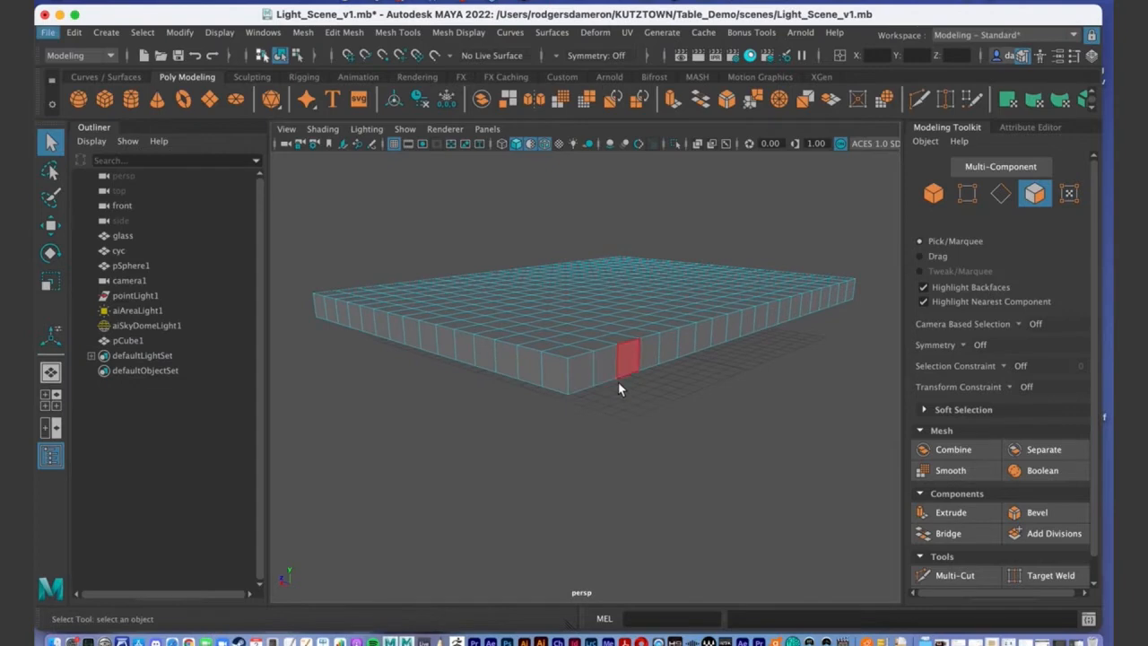
{"action": "key", "text": "z"}
{"action": "left_click_drag", "start_coordinate": [667, 379], "coordinate": [668, 388], "text": "alt"}
{"action": "left_click", "coordinate": [668, 395]}
{"action": "left_click_drag", "start_coordinate": [643, 475], "coordinate": [646, 444], "text": "alt"}
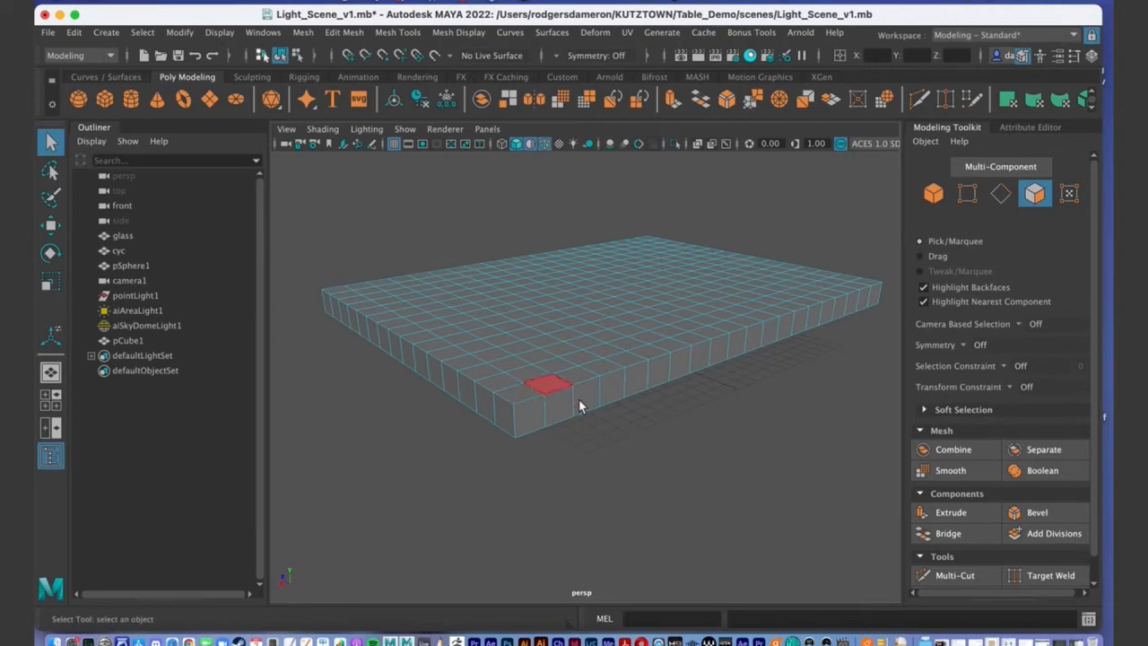
{"action": "key", "text": "ctrl+z"}
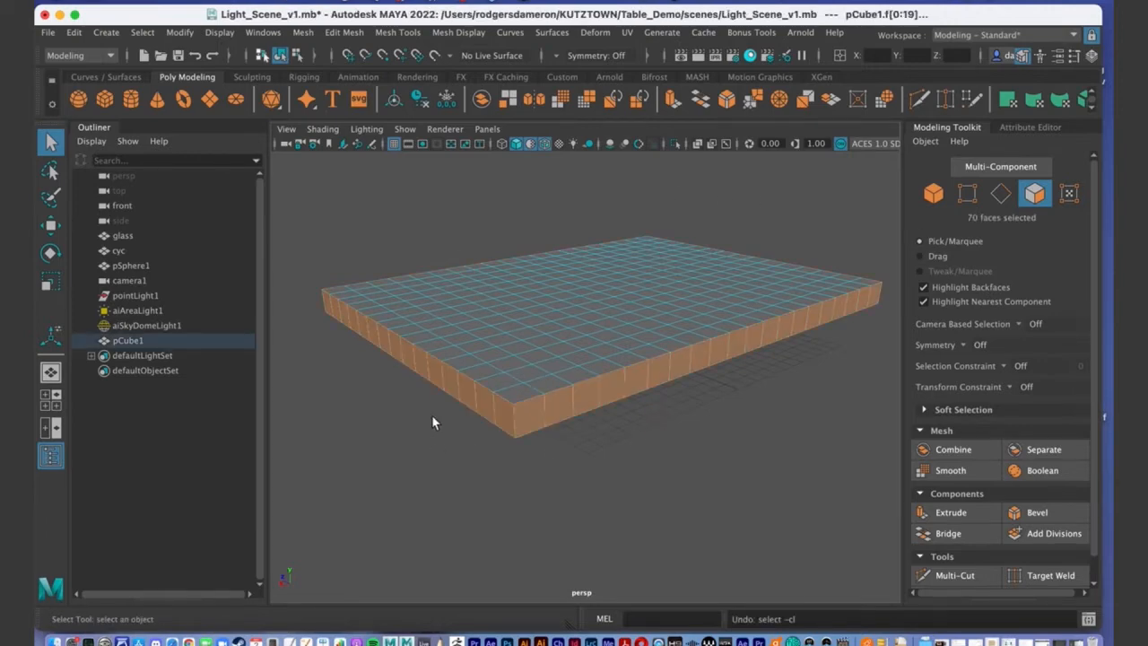
{"action": "left_click_drag", "start_coordinate": [611, 372], "coordinate": [597, 347], "text": "alt"}
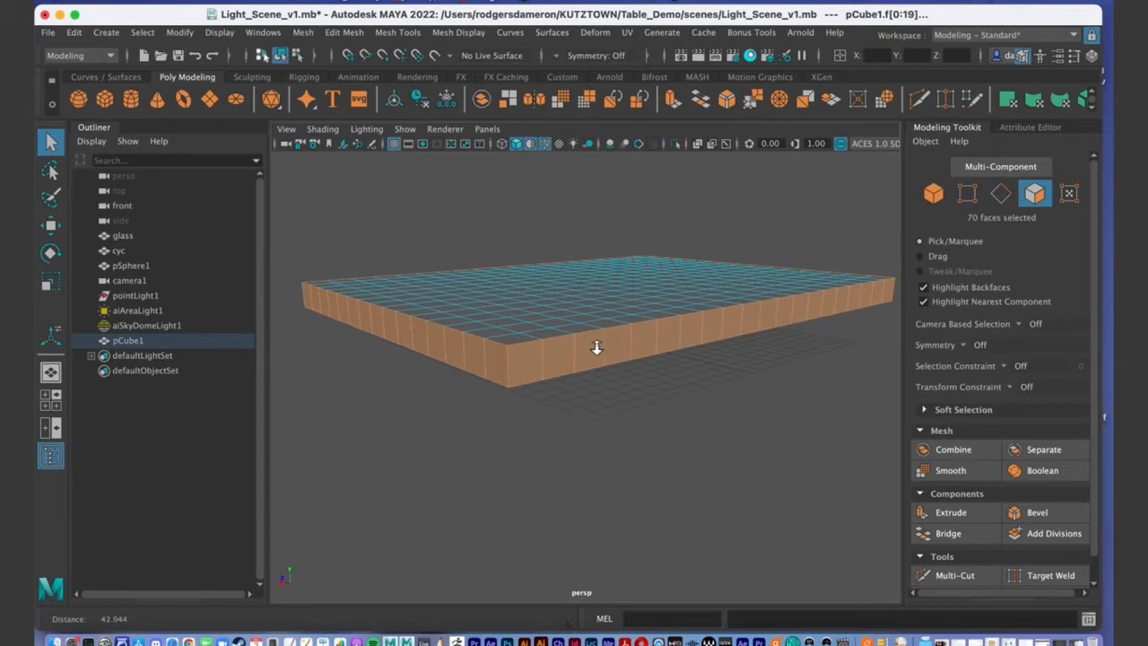
Extrude the 70 selected side faces, undoing an accidental outward push.
{"action": "left_click", "coordinate": [951, 512]}
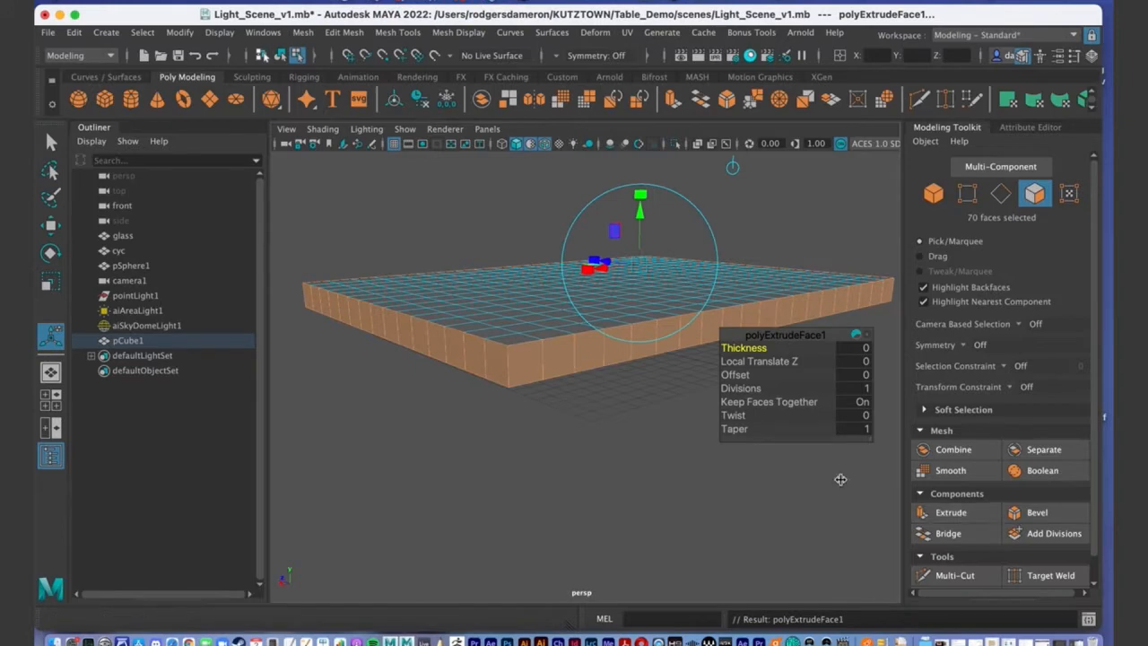
{"action": "left_click_drag", "start_coordinate": [489, 334], "coordinate": [523, 285], "text": "alt"}
{"action": "right_click_drag", "start_coordinate": [523, 285], "coordinate": [515, 286], "text": "alt"}
{"action": "left_click_drag", "start_coordinate": [516, 285], "coordinate": [513, 235], "text": "alt"}
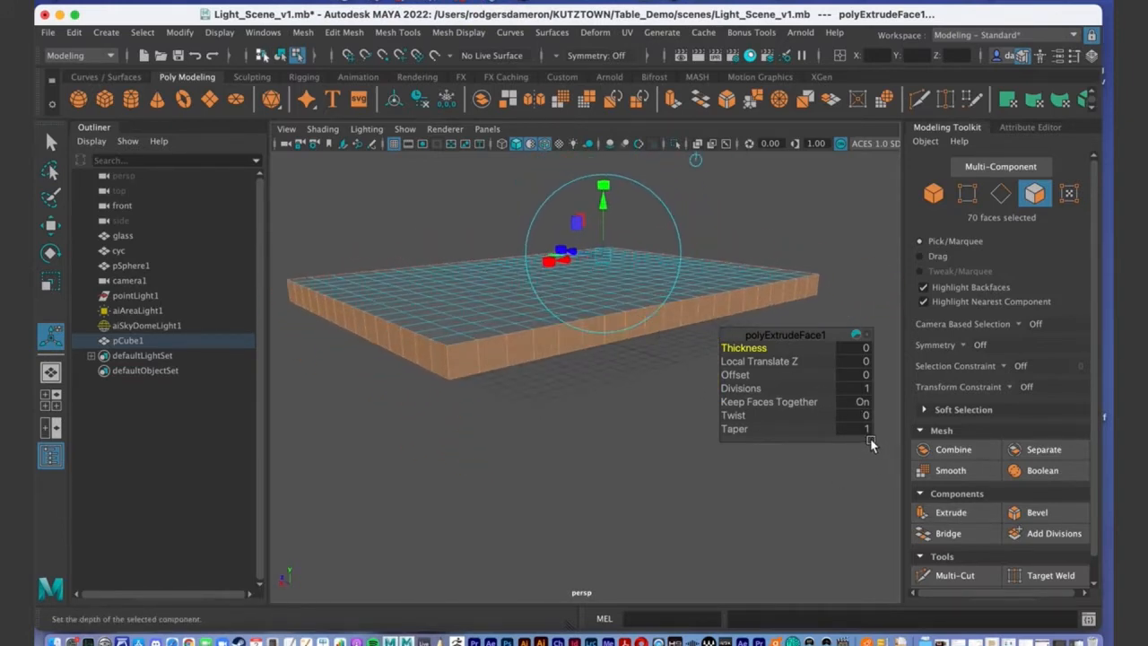
{"action": "left_click_drag", "start_coordinate": [868, 439], "coordinate": [884, 505]}
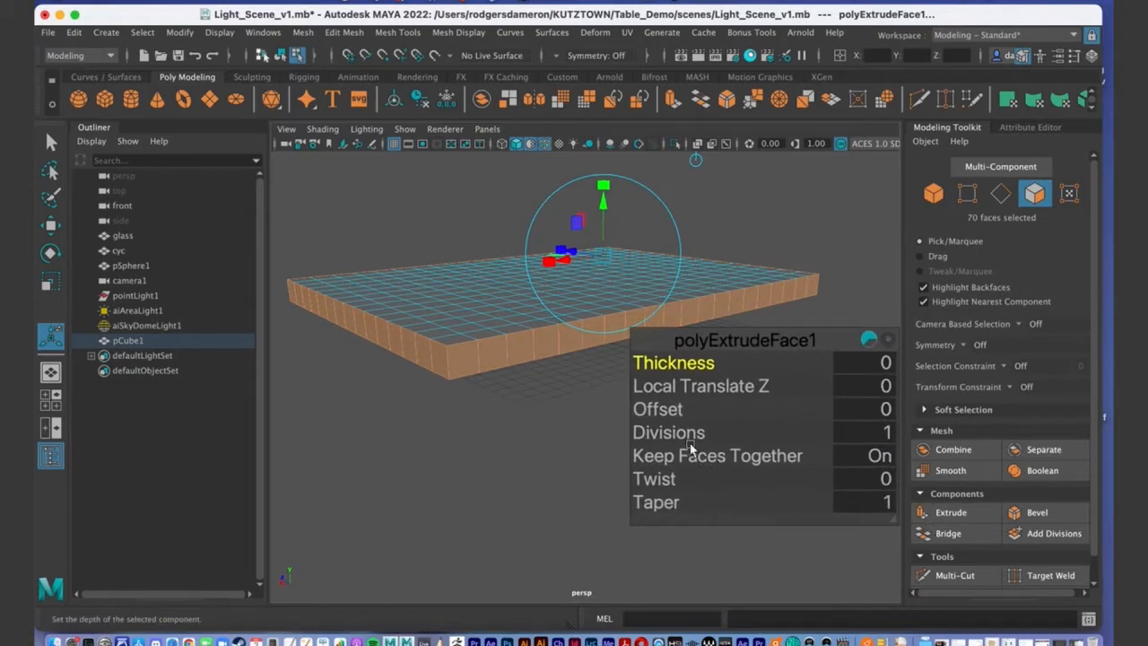
{"action": "left_click_drag", "start_coordinate": [352, 357], "coordinate": [454, 385], "text": "alt"}
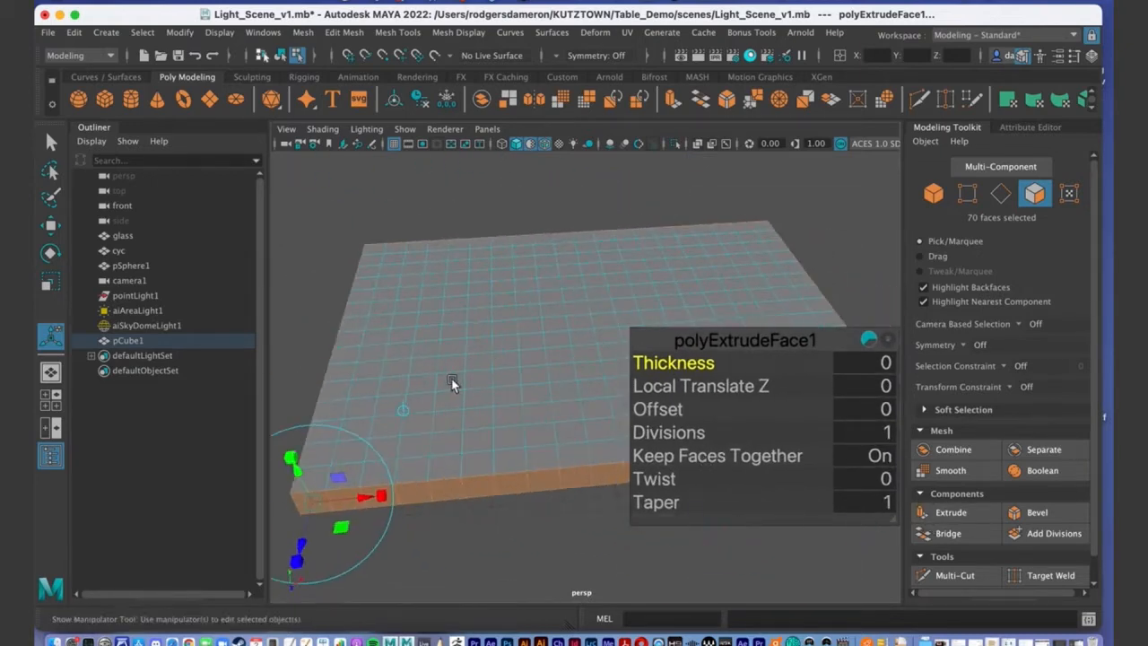
{"action": "middle_click_drag", "start_coordinate": [454, 385], "coordinate": [476, 291], "text": "alt"}
{"action": "right_click_drag", "start_coordinate": [476, 290], "coordinate": [476, 283], "text": "alt"}
{"action": "left_click_drag", "start_coordinate": [475, 283], "coordinate": [380, 362], "text": "alt"}
{"action": "left_click_drag", "start_coordinate": [515, 355], "coordinate": [589, 343], "text": "alt"}
{"action": "left_click_drag", "start_coordinate": [536, 269], "coordinate": [489, 288], "text": "alt"}
{"action": "key", "text": "ctrl+z"}
{"action": "right_click_drag", "start_coordinate": [489, 287], "coordinate": [514, 253], "text": "alt"}
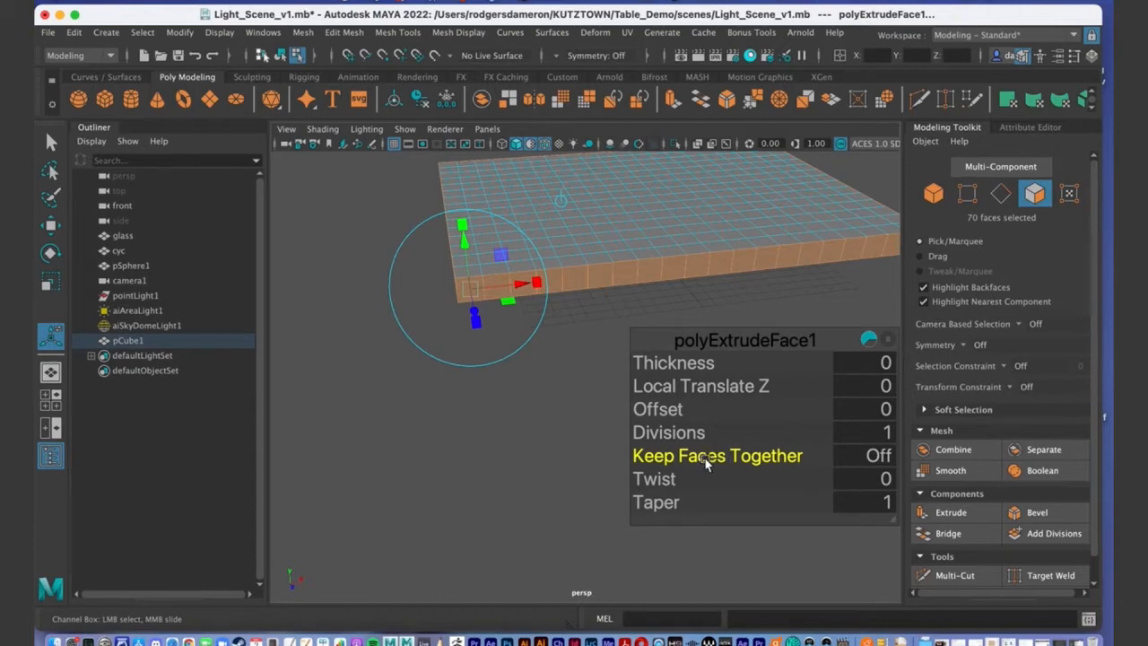
Scale the extruded faces inward so gaps separate each panel.
{"action": "middle_click_drag", "start_coordinate": [475, 369], "coordinate": [505, 380], "text": "alt"}
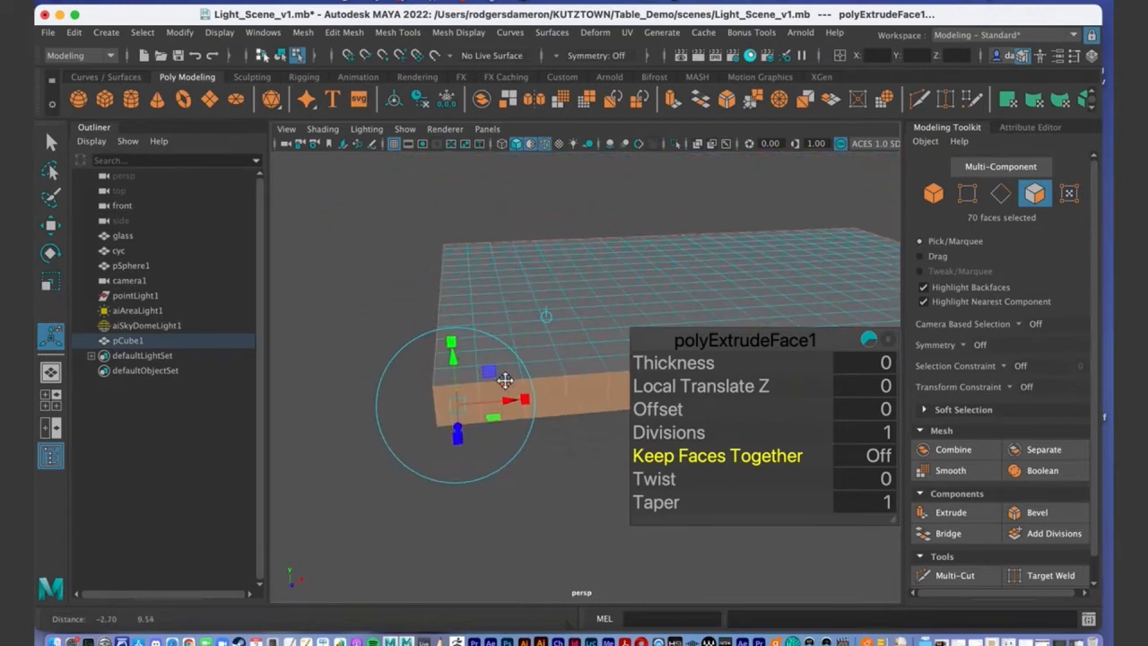
{"action": "left_click_drag", "start_coordinate": [505, 380], "coordinate": [731, 156], "text": "alt"}
{"action": "left_click_drag", "start_coordinate": [688, 227], "coordinate": [679, 287], "text": "alt"}
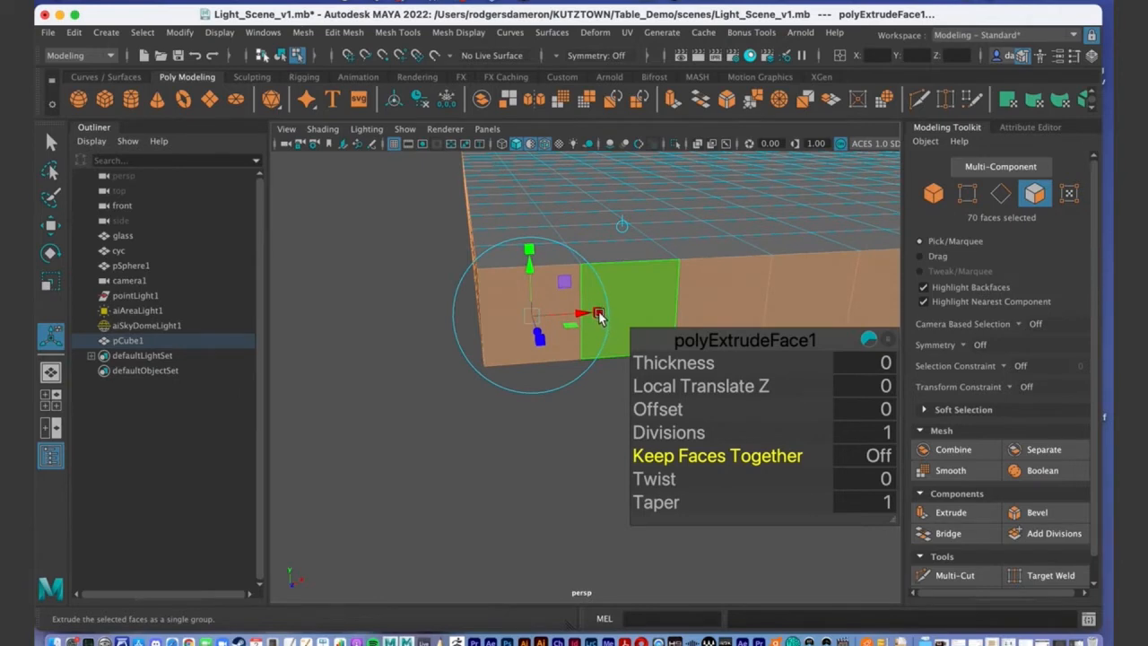
{"action": "left_click_drag", "start_coordinate": [591, 328], "coordinate": [563, 263], "text": "alt"}
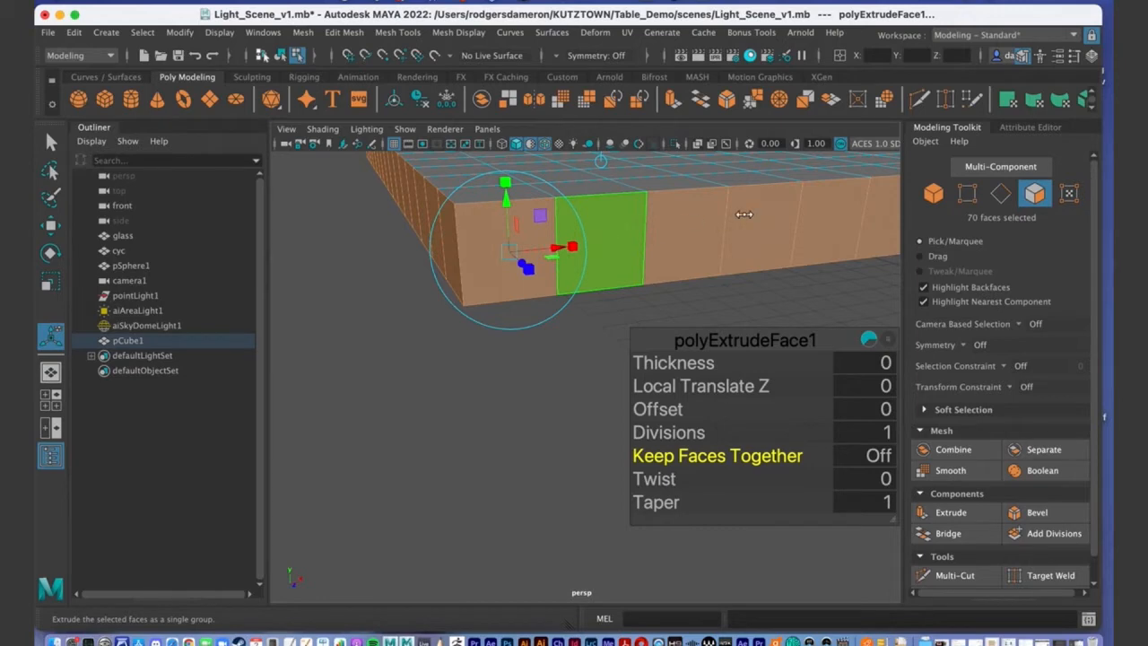
{"action": "left_click", "coordinate": [574, 249]}
{"action": "left_click_drag", "start_coordinate": [574, 249], "coordinate": [557, 255]}
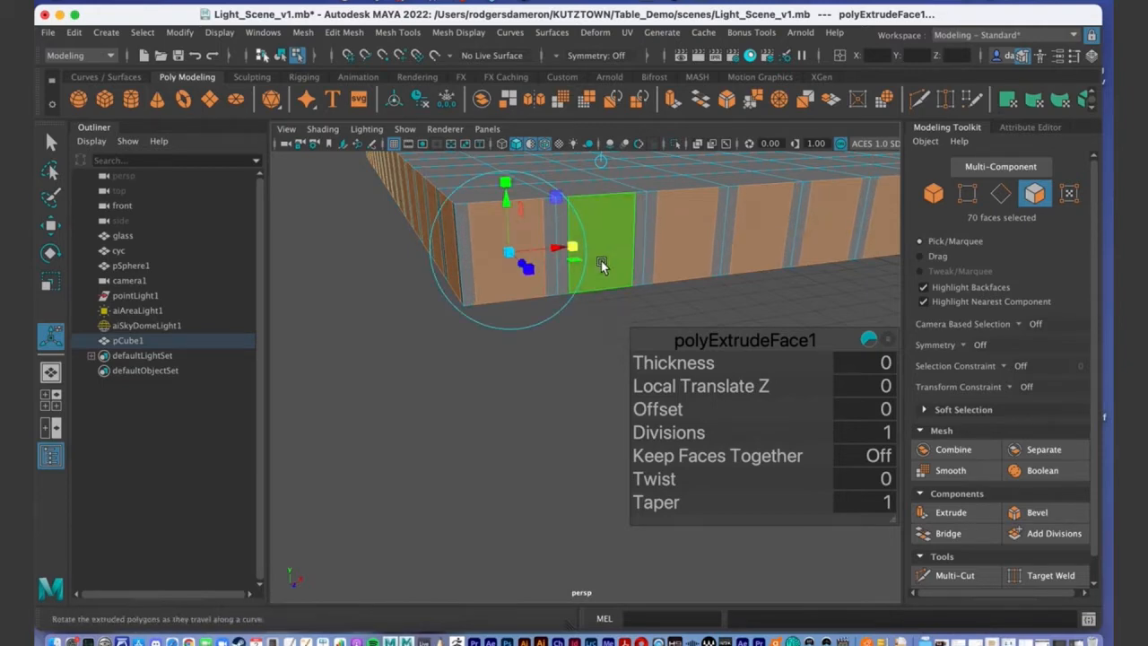
{"action": "left_click_drag", "start_coordinate": [574, 250], "coordinate": [610, 249]}
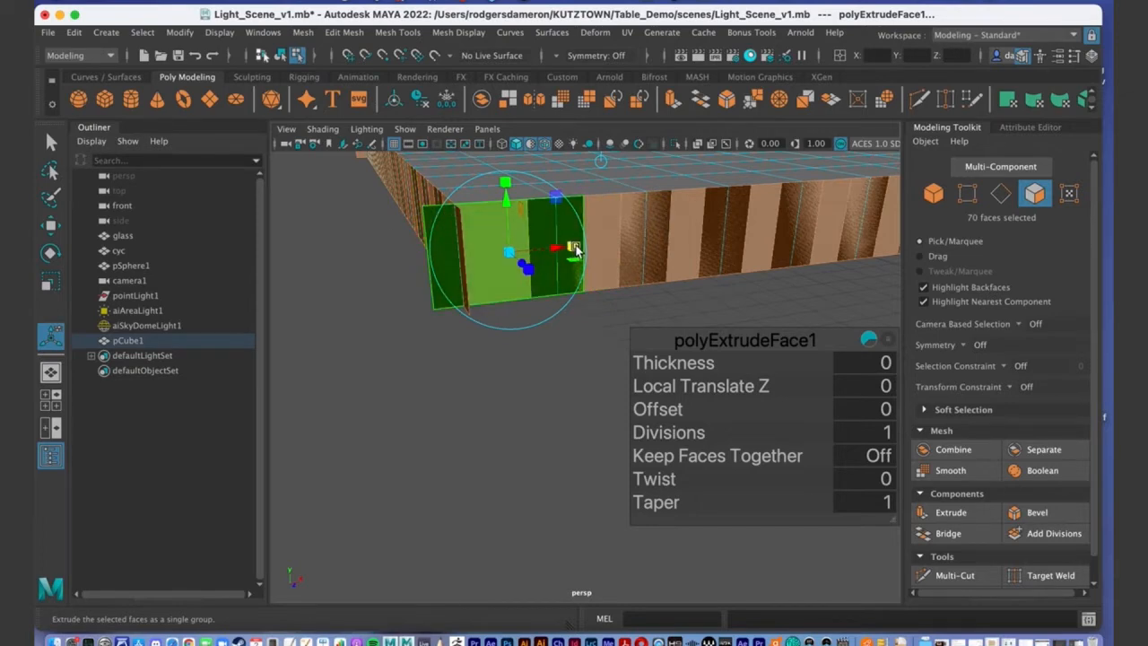
{"action": "left_click_drag", "start_coordinate": [576, 250], "coordinate": [538, 260]}
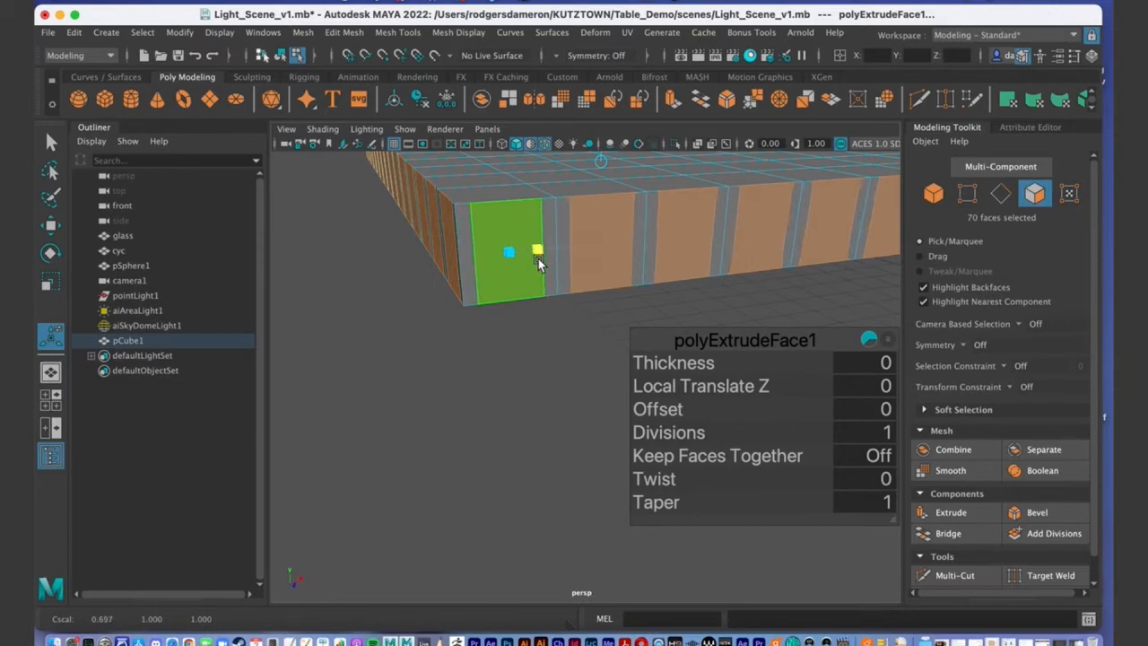
Extrude the faces again and shrink the new extrusion into inset panels.
{"action": "key", "text": "ctrl+e"}
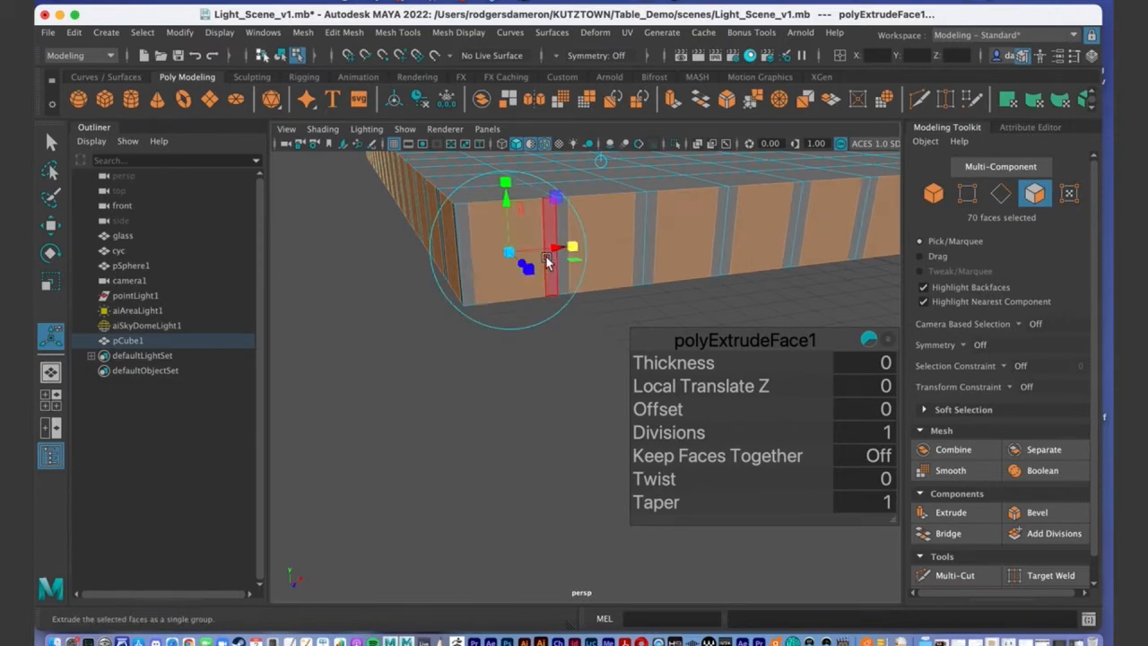
{"action": "left_click_drag", "start_coordinate": [574, 251], "coordinate": [574, 250]}
{"action": "key", "text": "ctrl+e"}
{"action": "left_click_drag", "start_coordinate": [506, 184], "coordinate": [412, 241]}
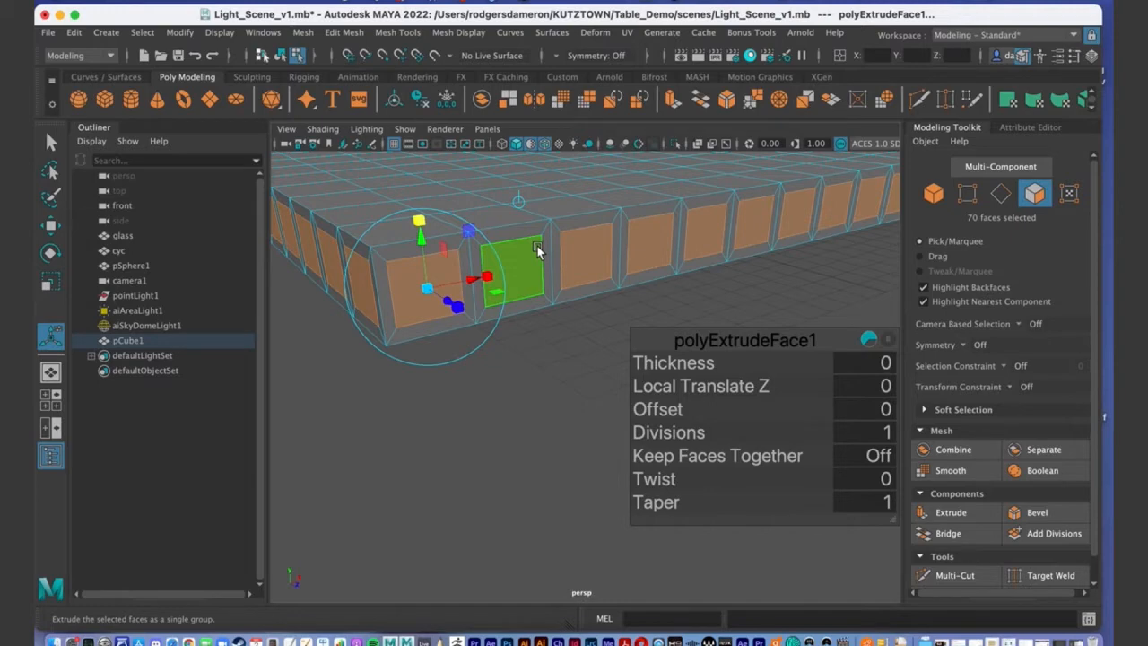
Inspect the paneled edge, then apply a second extrusion, polyExtrudeFace2, to the 70 faces.
{"action": "key", "text": "q"}
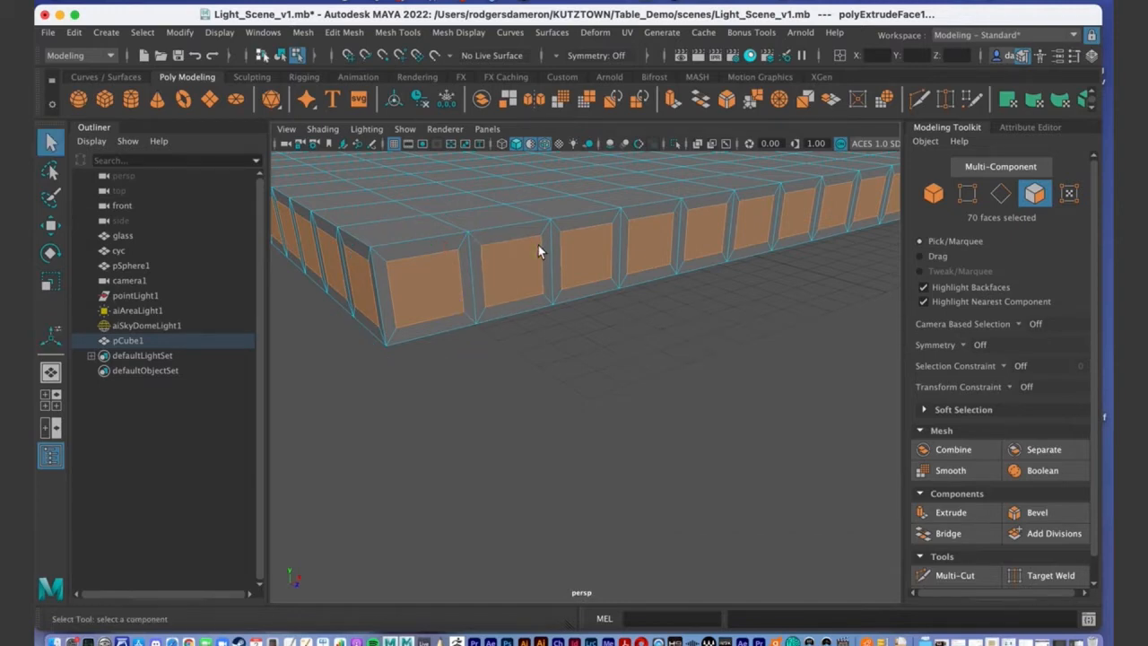
{"action": "scroll", "coordinate": [601, 329], "scroll_direction": "down", "scroll_amount": 10}
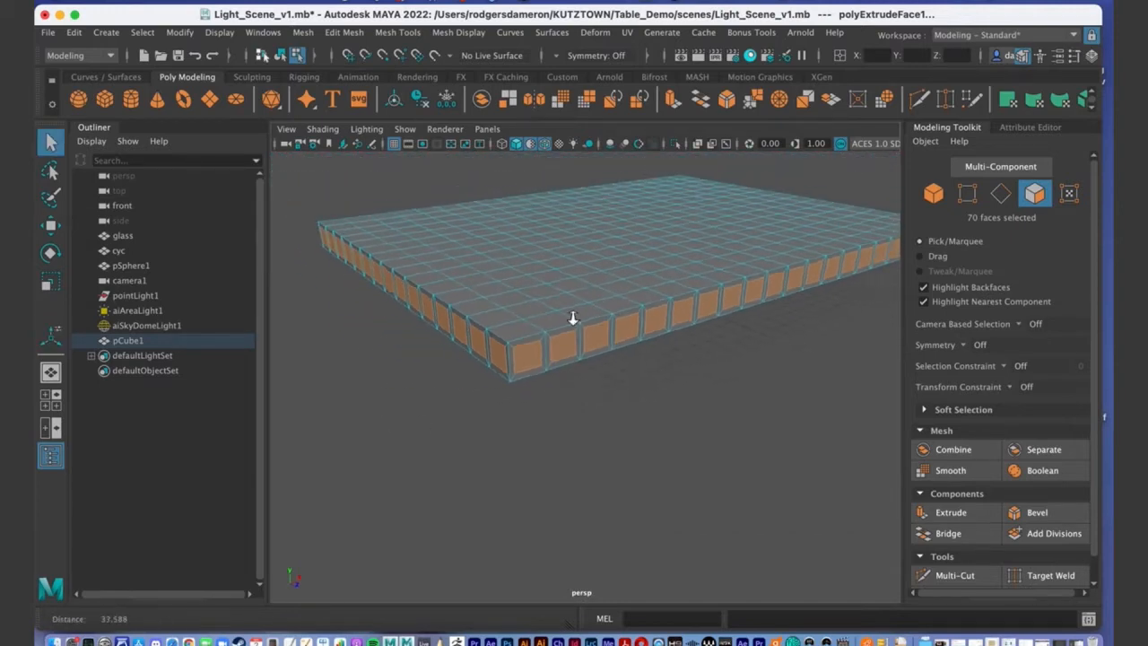
{"action": "scroll", "coordinate": [606, 363], "scroll_direction": "up", "scroll_amount": 8}
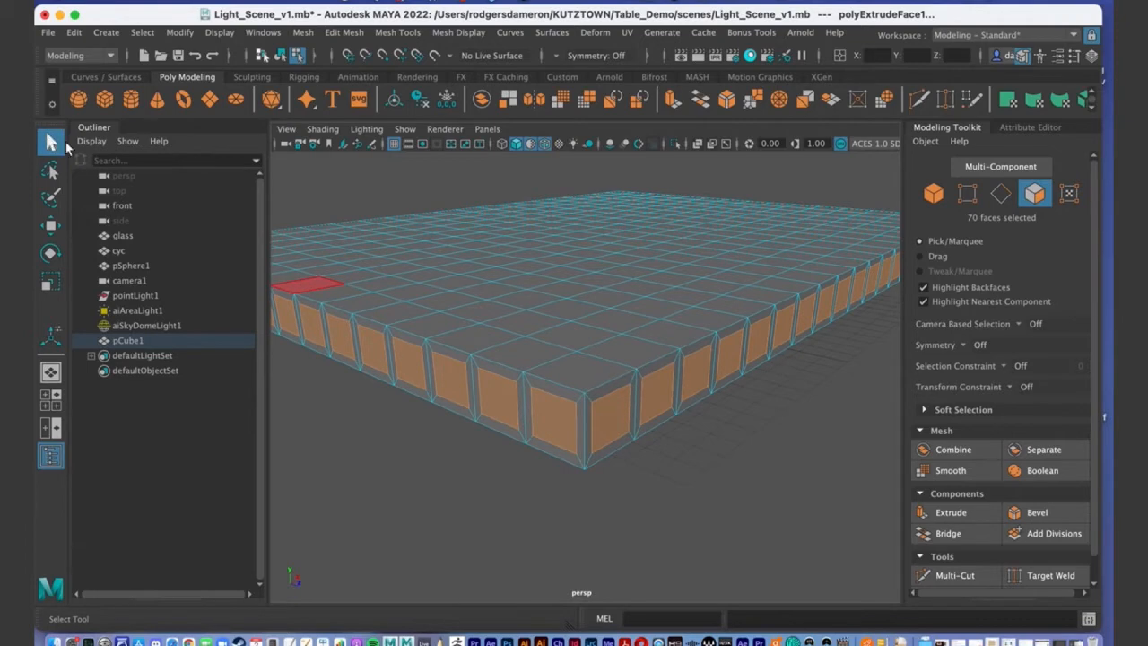
{"action": "middle_click_drag", "start_coordinate": [646, 376], "coordinate": [566, 331], "text": "alt"}
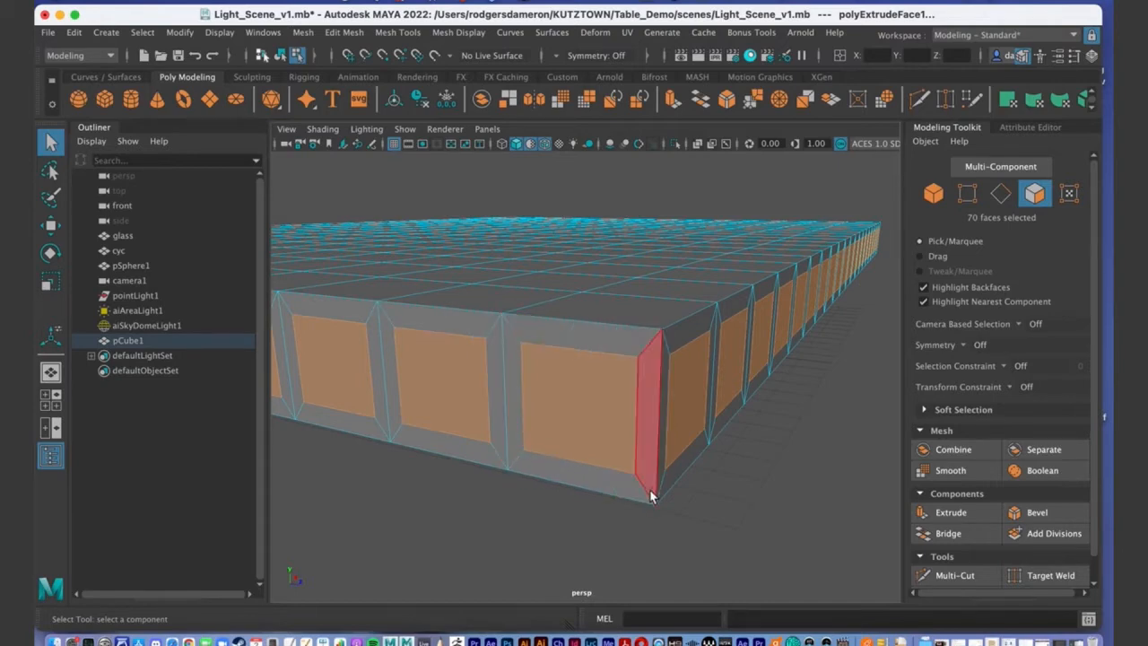
{"action": "left_click_drag", "start_coordinate": [706, 473], "coordinate": [645, 386], "text": "alt"}
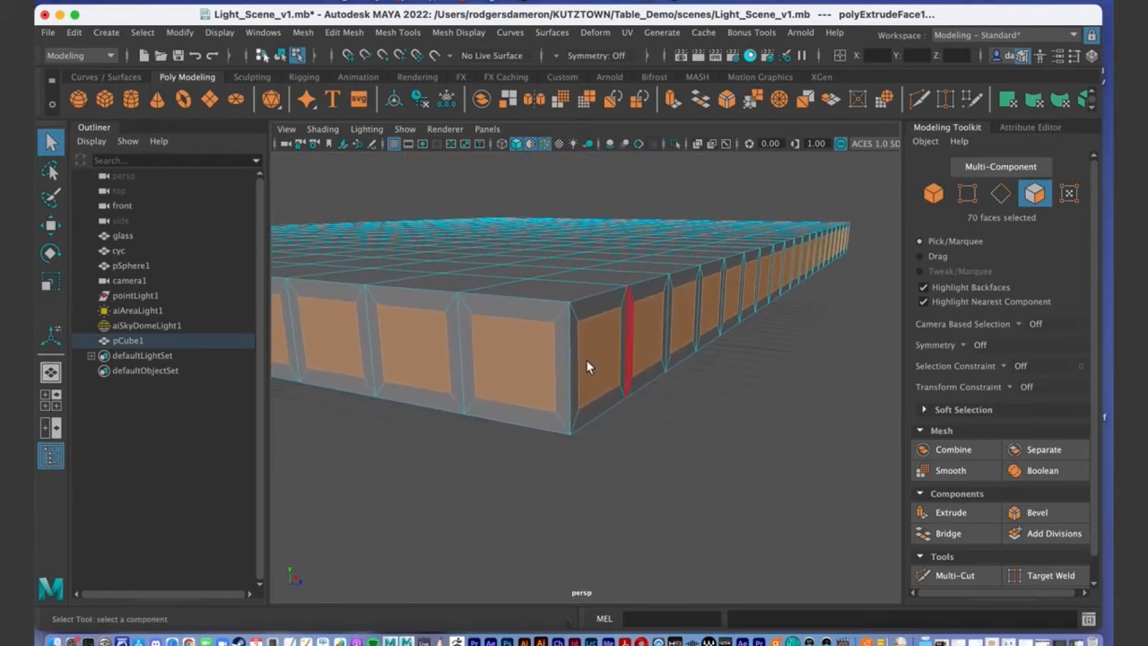
{"action": "left_click", "coordinate": [951, 513]}
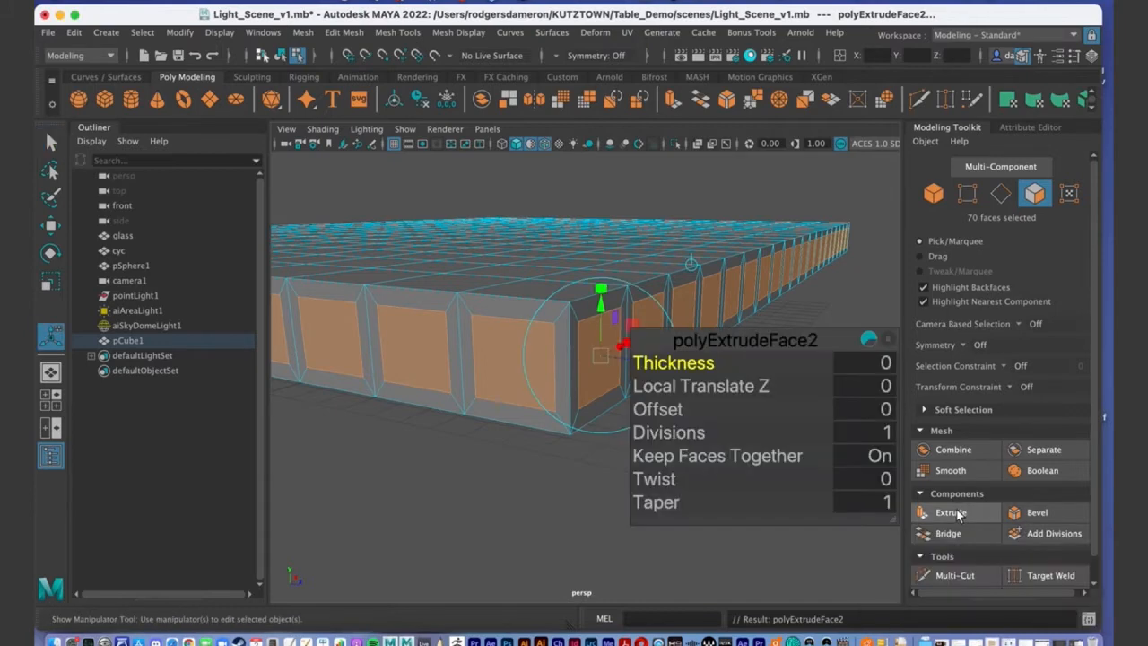
Push the panel faces inward to a local depth of about -0.125.
{"action": "left_click_drag", "start_coordinate": [550, 333], "coordinate": [516, 210], "text": "alt"}
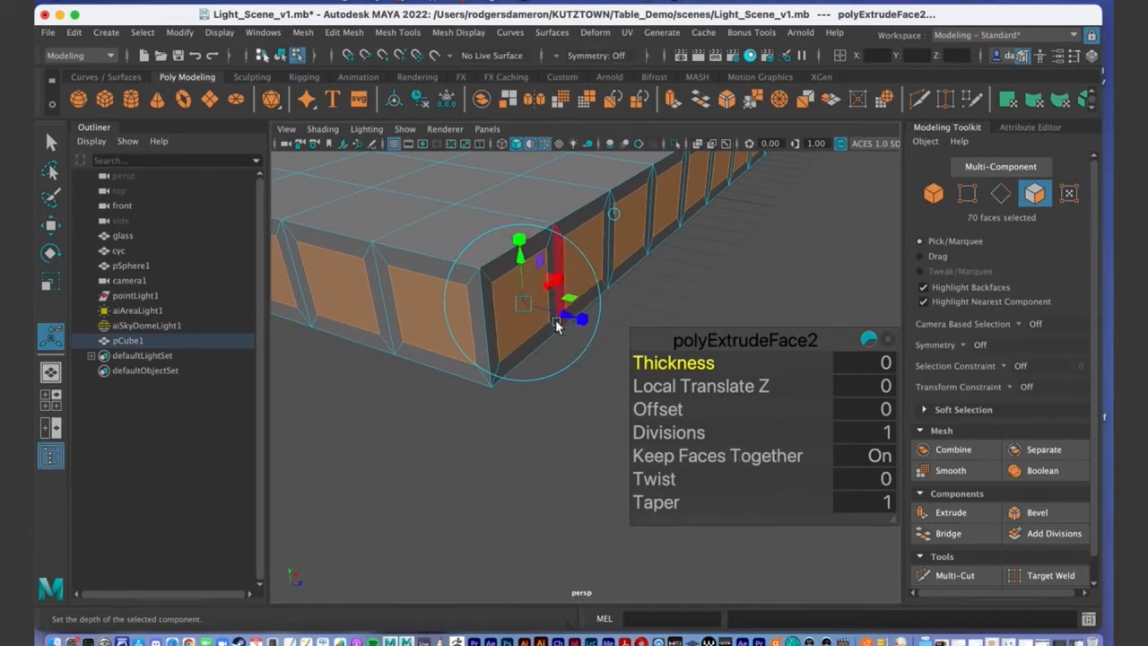
{"action": "left_click_drag", "start_coordinate": [556, 319], "coordinate": [542, 253], "text": "alt"}
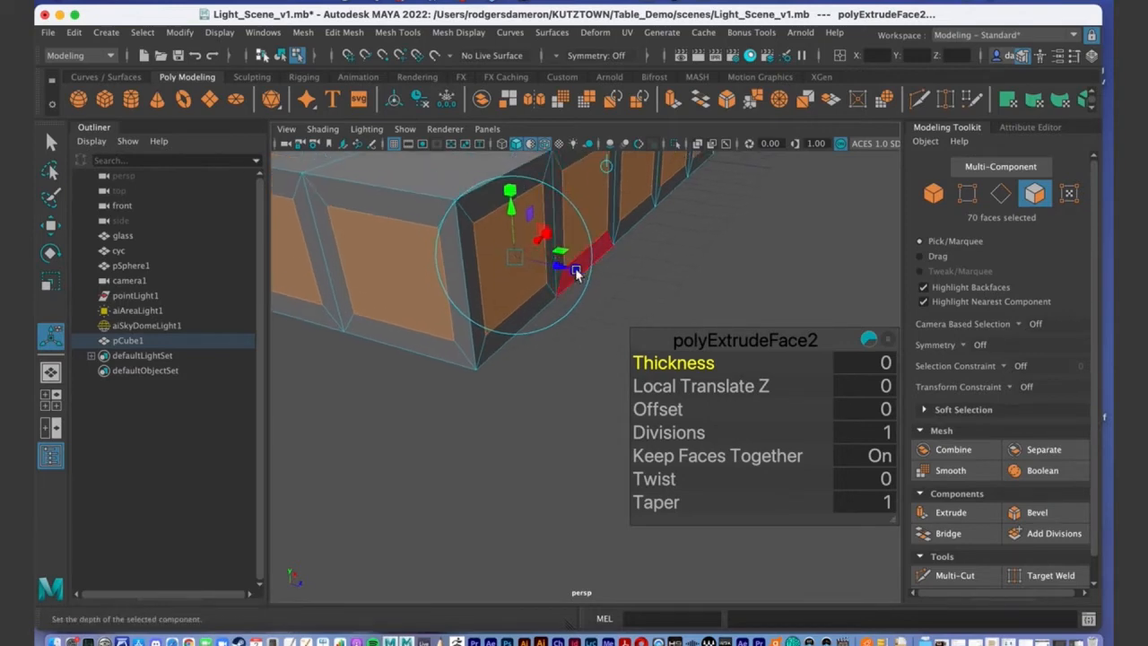
{"action": "left_click_drag", "start_coordinate": [558, 268], "coordinate": [503, 251]}
{"action": "middle_click_drag", "start_coordinate": [503, 251], "coordinate": [493, 253], "text": "alt"}
{"action": "left_click_drag", "start_coordinate": [493, 253], "coordinate": [477, 264], "text": "alt"}
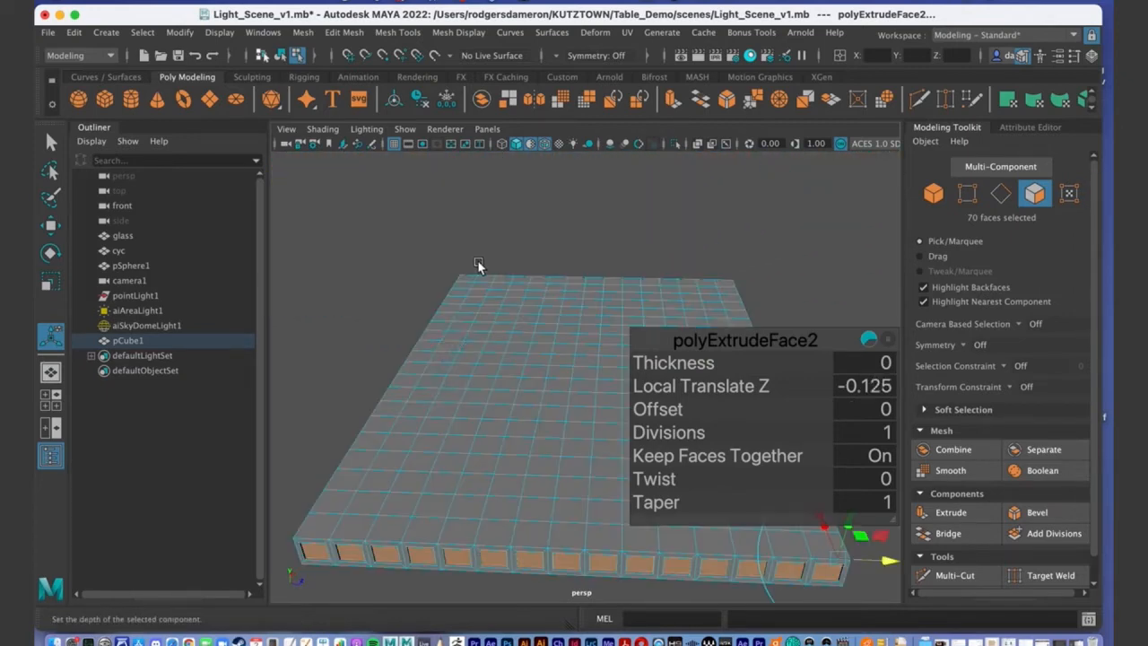
{"action": "left_click_drag", "start_coordinate": [452, 363], "coordinate": [431, 296], "text": "alt"}
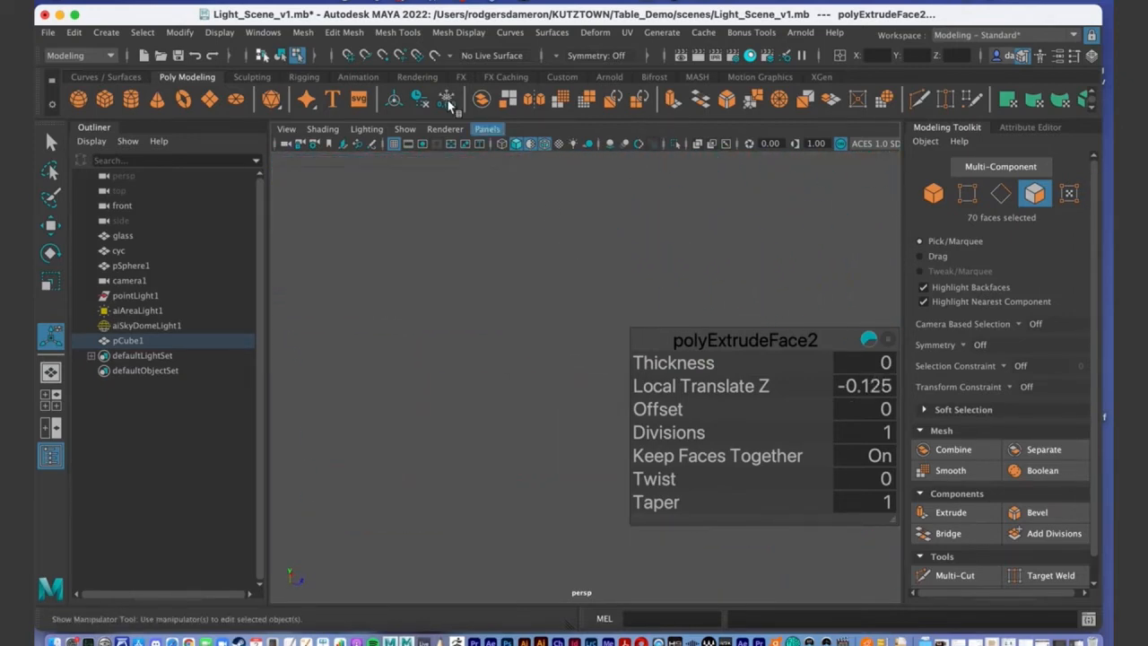
{"action": "key", "text": "f"}
{"action": "left_click_drag", "start_coordinate": [505, 380], "coordinate": [402, 268], "text": "alt"}
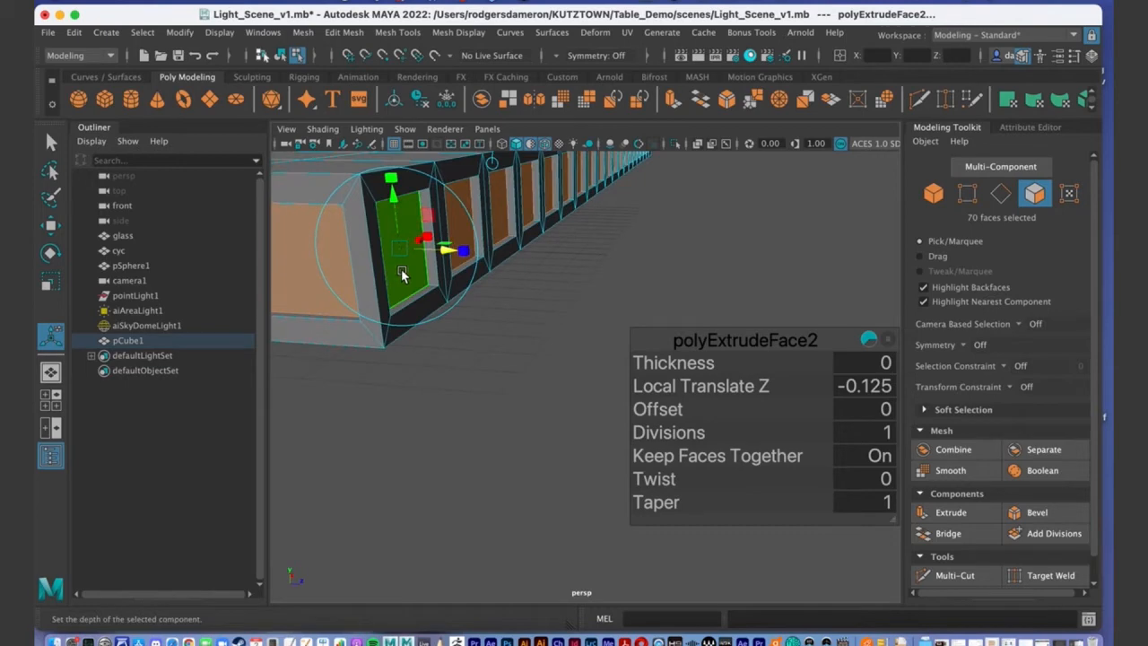
Deepen the panel recess to a Local Translate Z of about -0.139.
{"action": "left_click", "coordinate": [445, 251]}
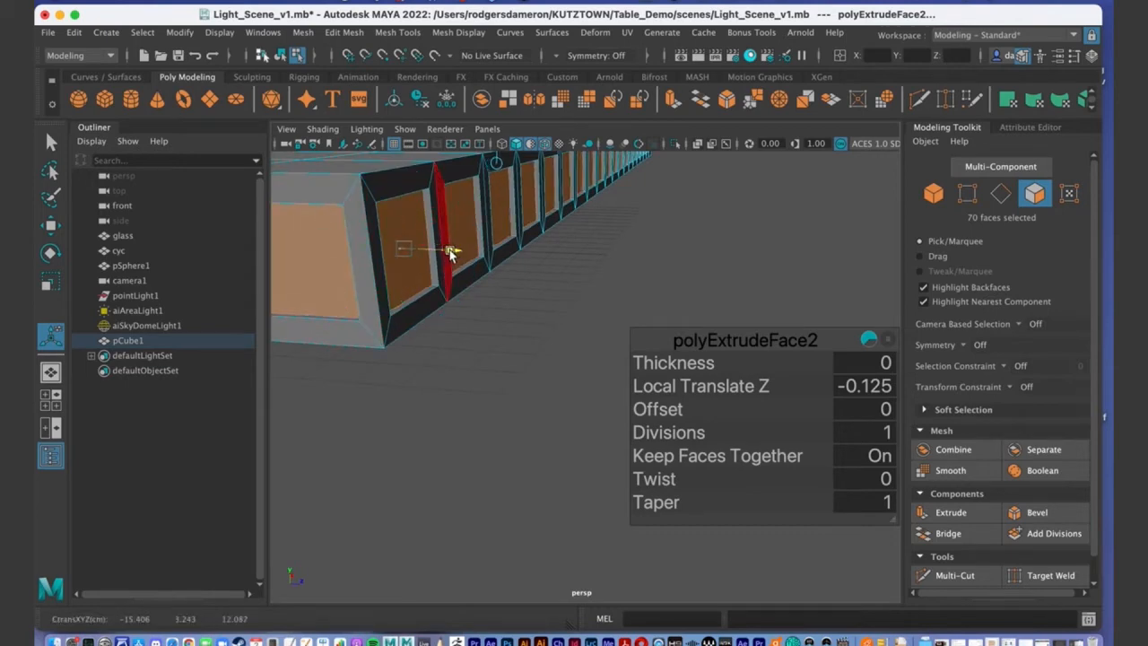
{"action": "left_click_drag", "start_coordinate": [449, 254], "coordinate": [443, 259]}
{"action": "left_click_drag", "start_coordinate": [442, 258], "coordinate": [444, 294], "text": "alt"}
{"action": "left_click_drag", "start_coordinate": [532, 308], "coordinate": [366, 158]}
{"action": "left_click", "coordinate": [323, 129]}
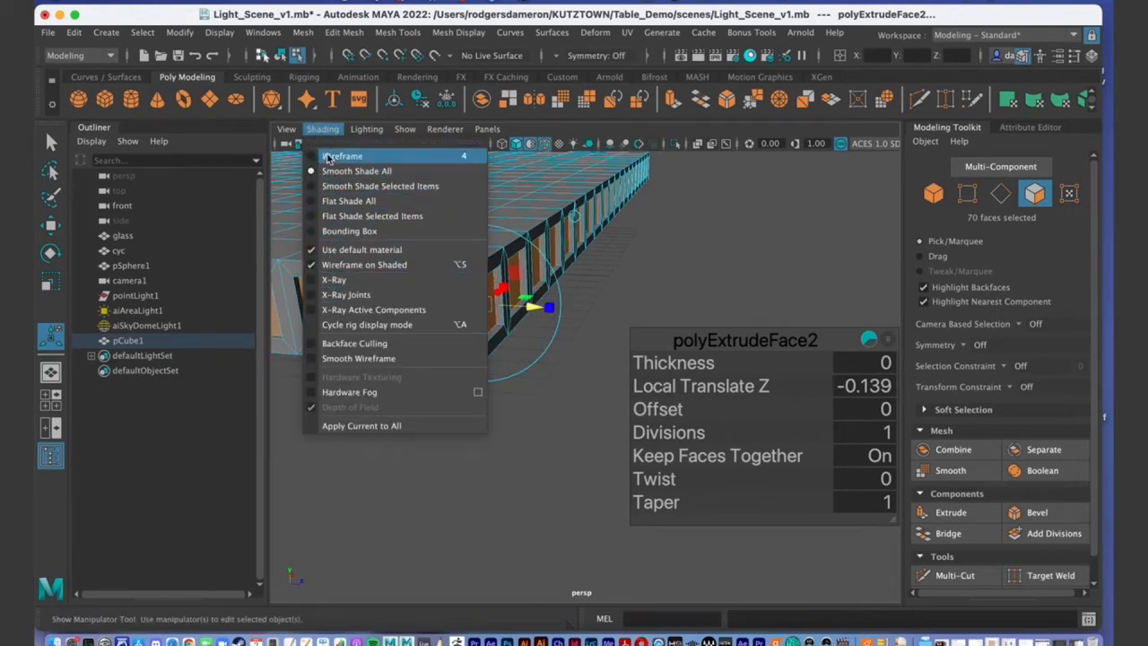
Turn on X-Ray display and frame the recessed rim panels along the table edge.
{"action": "left_click", "coordinate": [364, 280]}
{"action": "scroll", "coordinate": [363, 286], "scroll_direction": "up", "scroll_amount": 3}
{"action": "mouse_move", "coordinate": [363, 285]}
{"action": "left_mouse_down", "text": "alt"}
{"action": "mouse_move", "coordinate": [543, 289]}
{"action": "mouse_move", "coordinate": [415, 244]}
{"action": "left_mouse_up", "text": "alt"}
{"action": "scroll", "coordinate": [451, 292], "scroll_direction": "up", "scroll_amount": 3}
{"action": "left_click_drag", "start_coordinate": [451, 293], "coordinate": [502, 310], "text": "alt"}
{"action": "middle_click_drag", "start_coordinate": [503, 311], "coordinate": [461, 257], "text": "alt"}
{"action": "left_click_drag", "start_coordinate": [460, 266], "coordinate": [464, 270], "text": "alt"}
{"action": "middle_click_drag", "start_coordinate": [464, 269], "coordinate": [511, 99], "text": "alt"}
{"action": "left_click_drag", "start_coordinate": [480, 154], "coordinate": [495, 207], "text": "alt"}
{"action": "middle_click_drag", "start_coordinate": [495, 214], "coordinate": [500, 162], "text": "alt"}
Push the recessed panels inward to Local Translate Z -0.144 and finish the extrusion with Q.
{"action": "left_click_drag", "start_coordinate": [567, 348], "coordinate": [568, 354]}
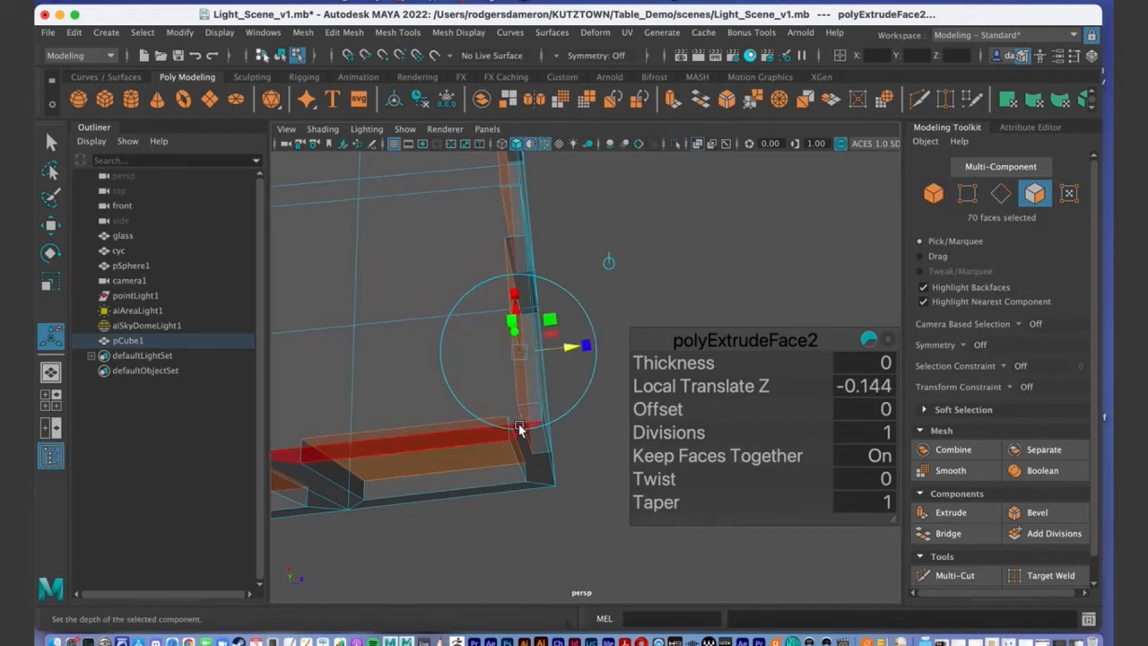
{"action": "mouse_move", "coordinate": [538, 402]}
{"action": "middle_mouse_down", "text": "alt"}
{"action": "mouse_move", "coordinate": [518, 319]}
{"action": "mouse_move", "coordinate": [520, 403]}
{"action": "middle_mouse_up", "text": "alt"}
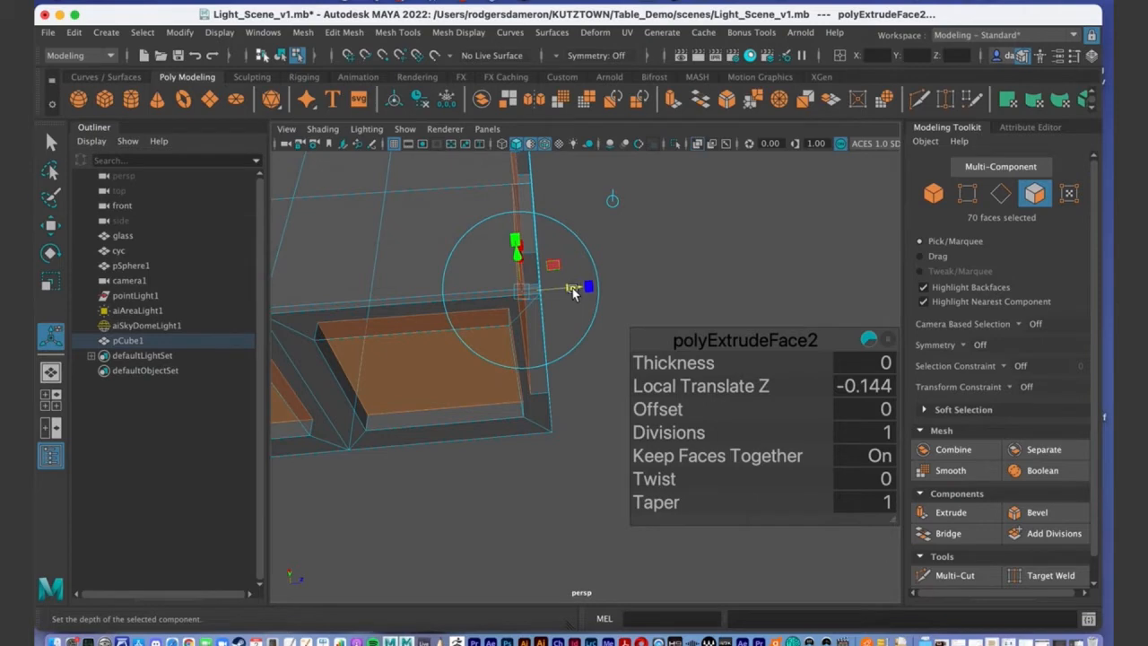
{"action": "left_click_drag", "start_coordinate": [564, 307], "coordinate": [551, 307], "text": "alt"}
{"action": "middle_click_drag", "start_coordinate": [430, 188], "coordinate": [461, 304], "text": "alt"}
{"action": "right_click_drag", "start_coordinate": [461, 304], "coordinate": [367, 293], "text": "alt"}
{"action": "left_click_drag", "start_coordinate": [367, 293], "coordinate": [520, 328], "text": "alt"}
{"action": "middle_click_drag", "start_coordinate": [485, 179], "coordinate": [526, 354], "text": "alt"}
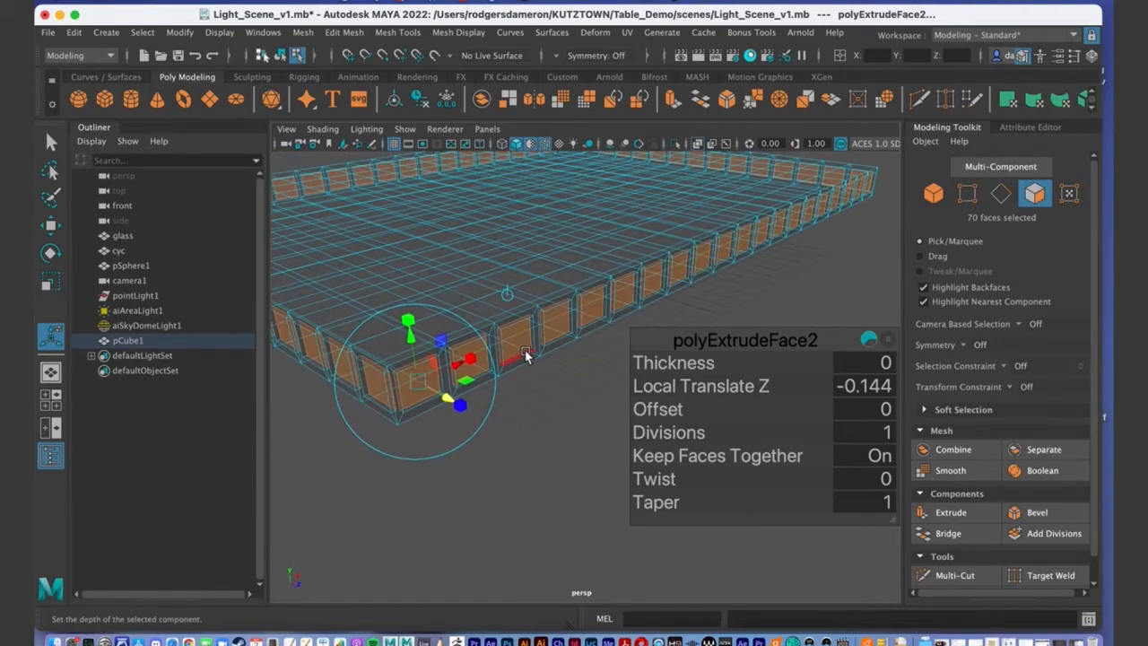
{"action": "scroll", "coordinate": [525, 355], "scroll_direction": "down", "scroll_amount": 5}
{"action": "left_click_drag", "start_coordinate": [526, 354], "coordinate": [523, 321], "text": "alt"}
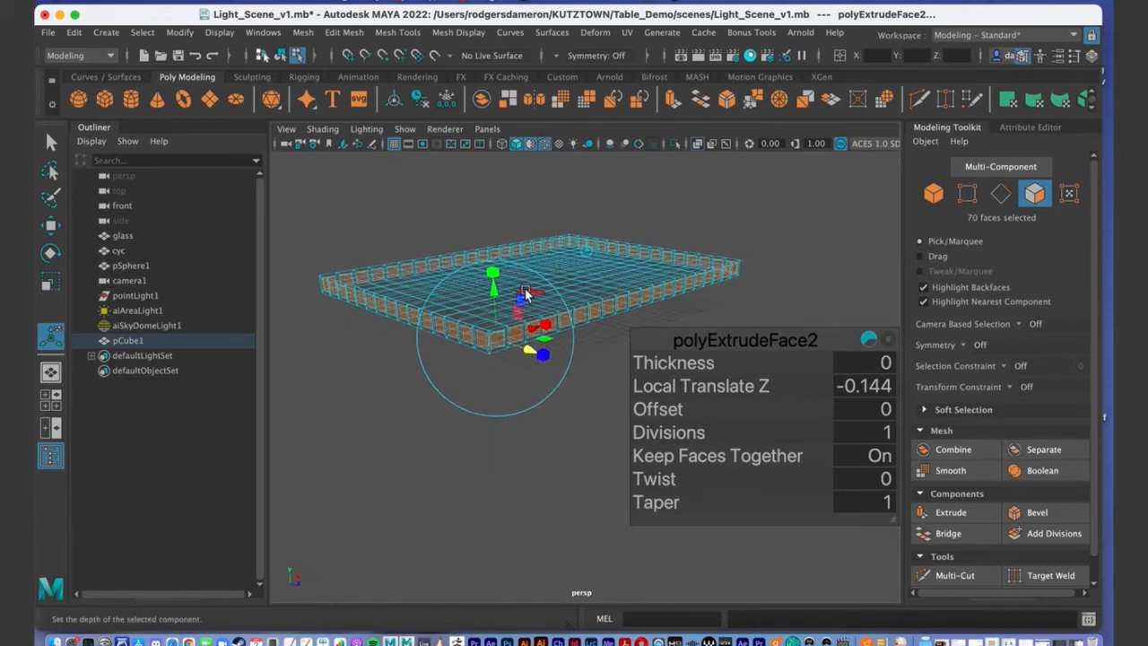
{"action": "key", "text": "q"}
Turn X-Ray display off to restore solid shading of the tabletop.
{"action": "left_click_drag", "start_coordinate": [518, 277], "coordinate": [518, 272], "text": "alt"}
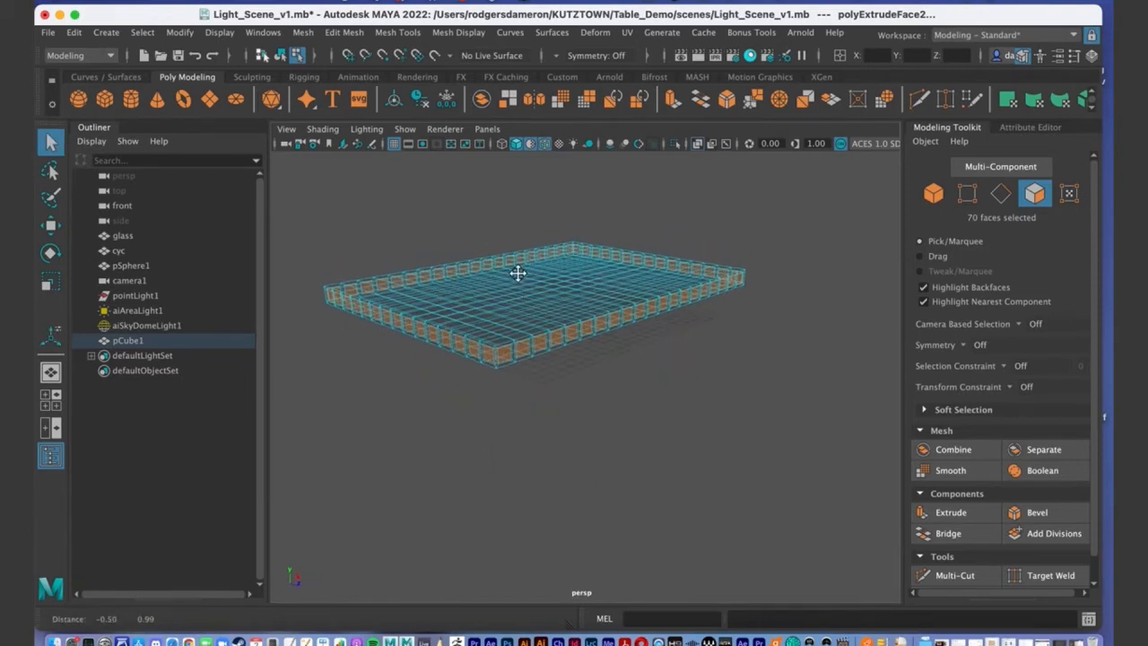
{"action": "left_click", "coordinate": [323, 129]}
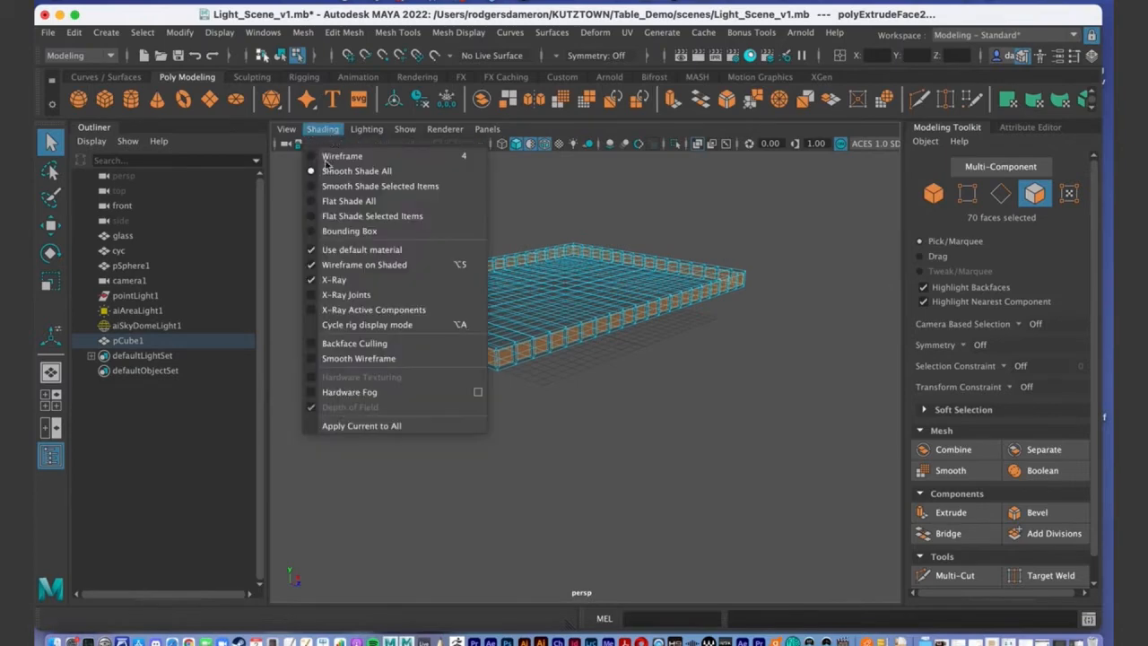
{"action": "left_click", "coordinate": [335, 281]}
{"action": "mouse_move", "coordinate": [556, 323]}
{"action": "left_mouse_down", "text": "alt"}
{"action": "mouse_move", "coordinate": [672, 328]}
{"action": "mouse_move", "coordinate": [685, 361]}
{"action": "mouse_move", "coordinate": [517, 302]}
{"action": "mouse_move", "coordinate": [553, 308]}
{"action": "left_mouse_up", "text": "alt"}
{"action": "middle_click_drag", "start_coordinate": [554, 308], "coordinate": [539, 286], "text": "alt"}
{"action": "left_click_drag", "start_coordinate": [539, 286], "coordinate": [564, 357], "text": "alt"}
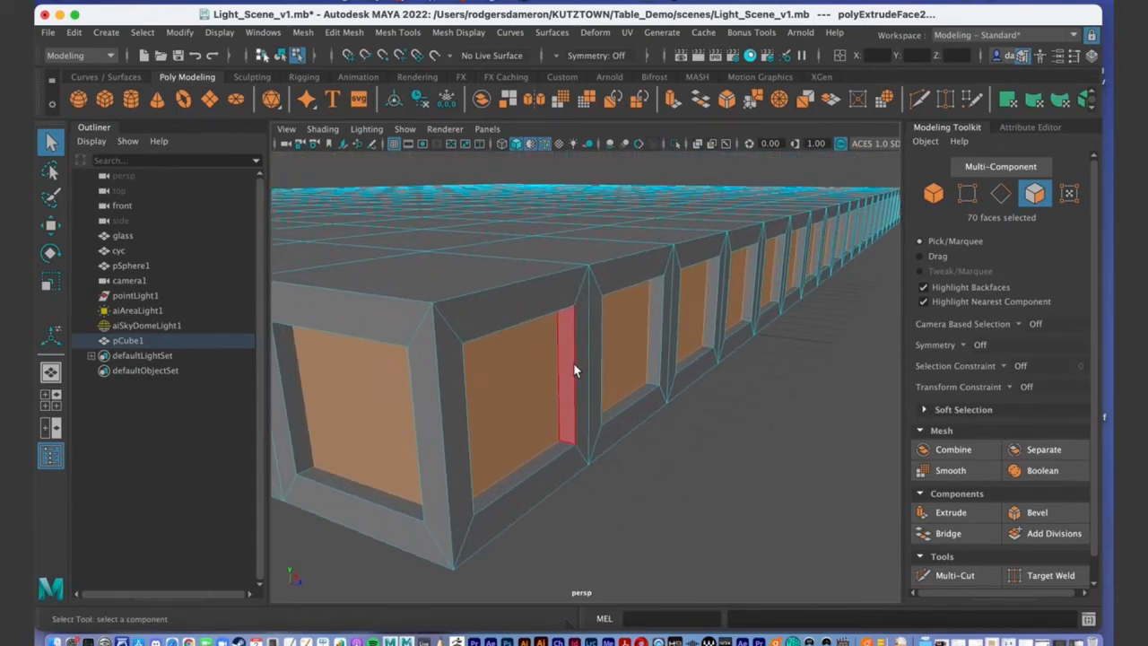
Inspect the 70 recessed panel faces from several angles, then apply Bevel to them.
{"action": "left_click_drag", "start_coordinate": [584, 342], "coordinate": [529, 339], "text": "alt"}
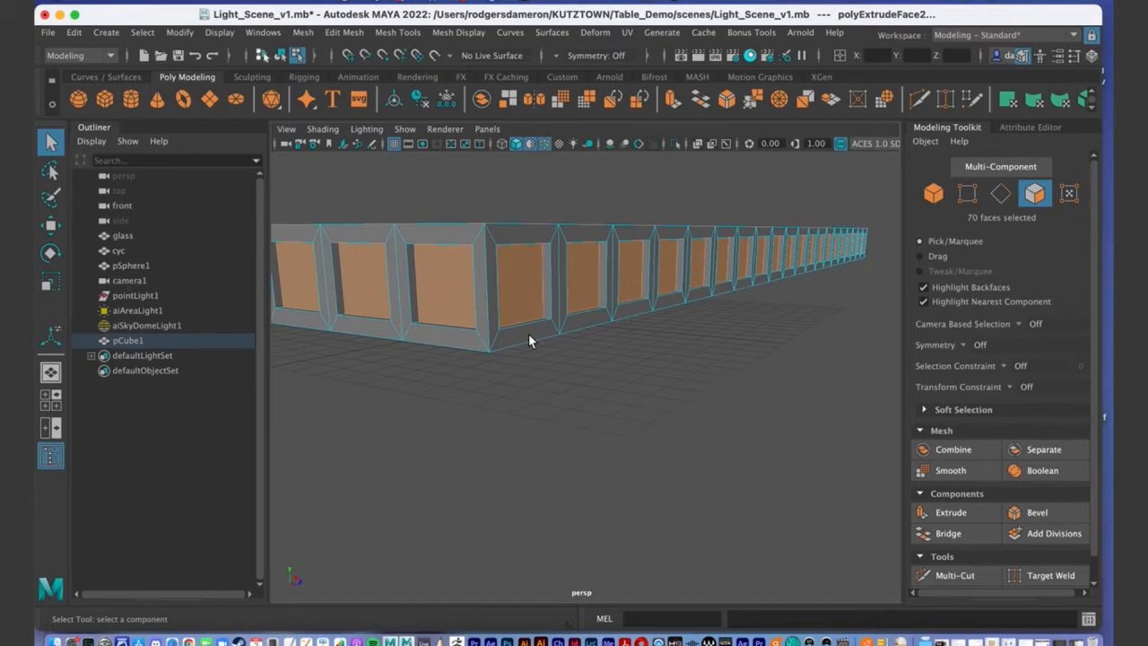
{"action": "right_click_drag", "start_coordinate": [470, 326], "coordinate": [541, 323], "text": "alt"}
{"action": "middle_click_drag", "start_coordinate": [488, 249], "coordinate": [549, 334], "text": "alt"}
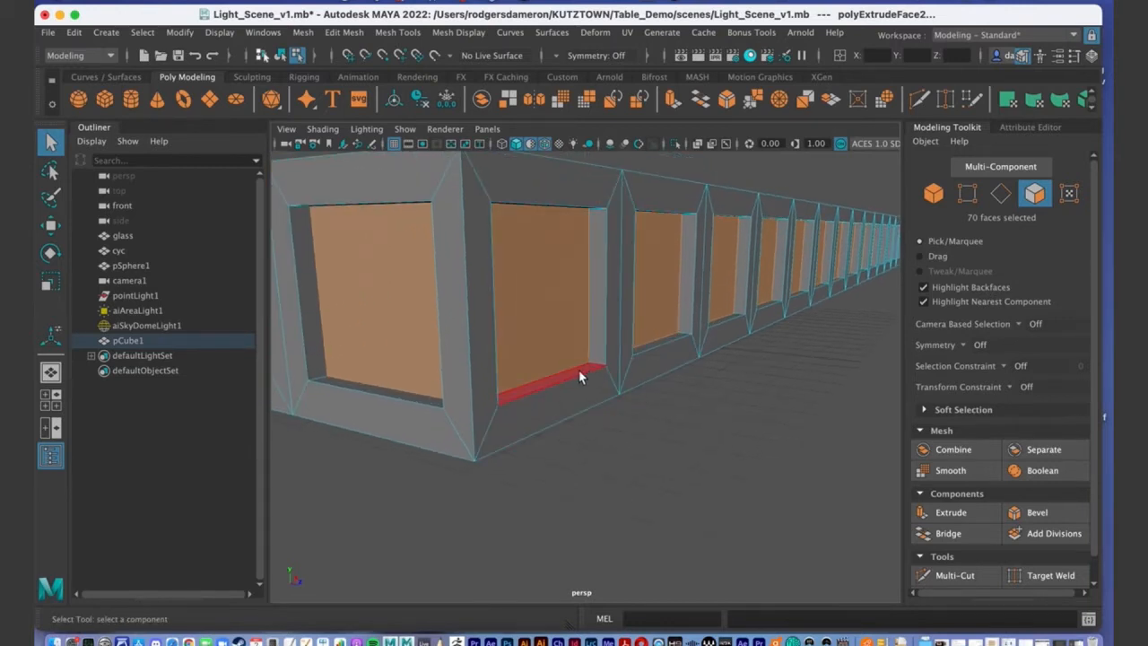
{"action": "left_click_drag", "start_coordinate": [574, 379], "coordinate": [587, 344], "text": "alt"}
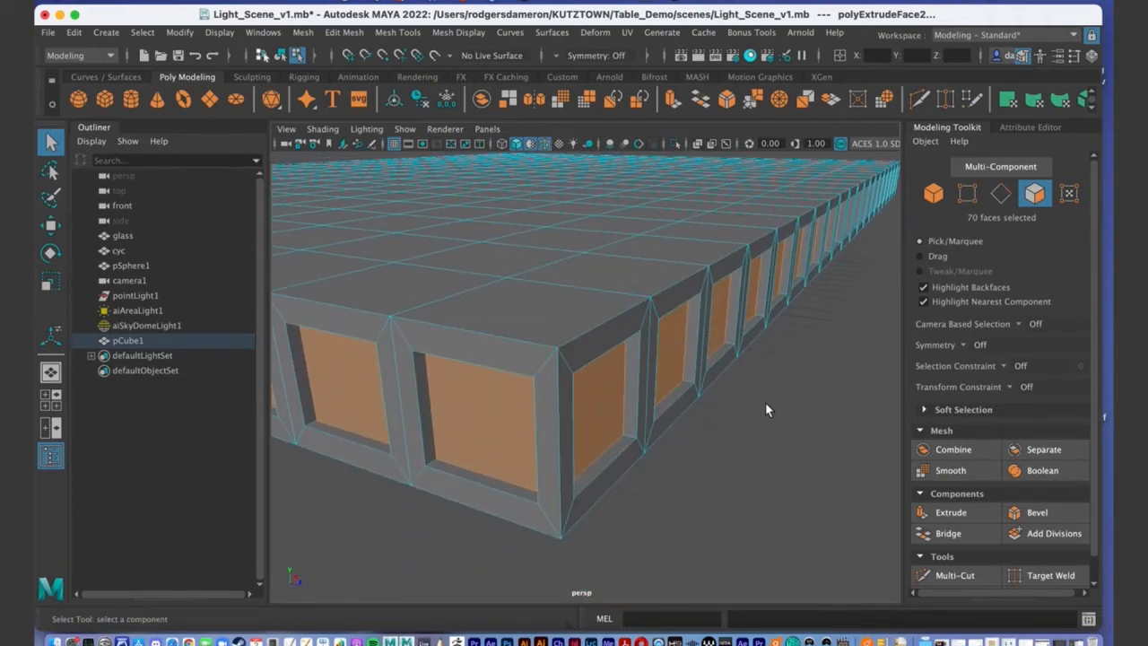
{"action": "key", "text": "["}
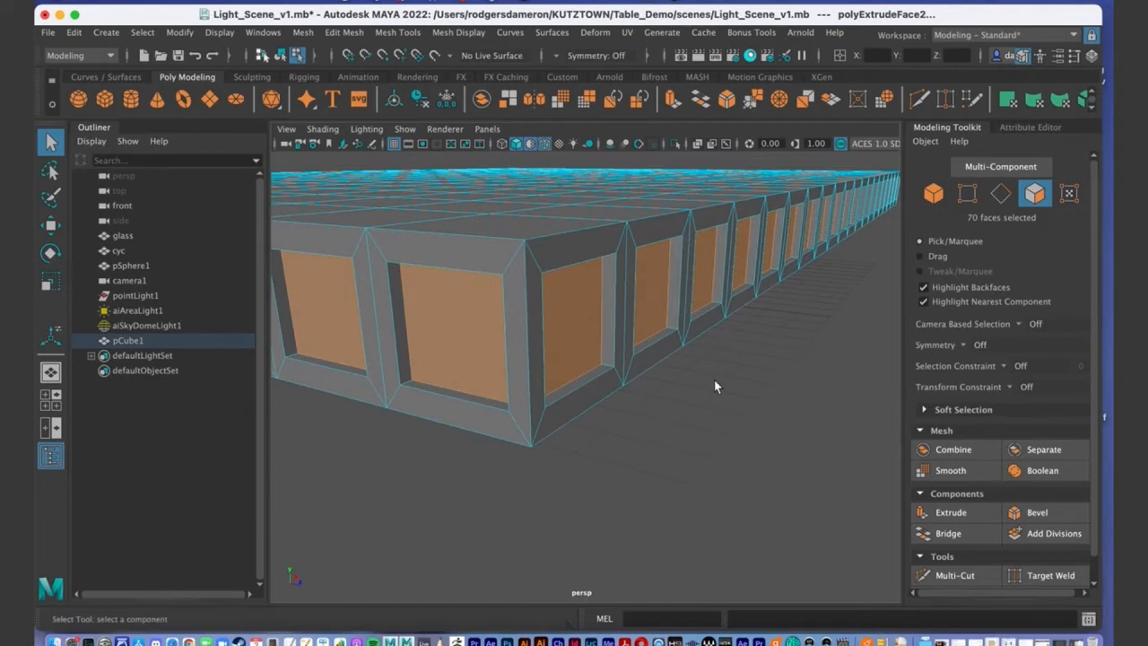
{"action": "right_click_drag", "start_coordinate": [584, 290], "coordinate": [418, 313], "text": "alt"}
{"action": "left_click_drag", "start_coordinate": [418, 313], "coordinate": [493, 322], "text": "alt"}
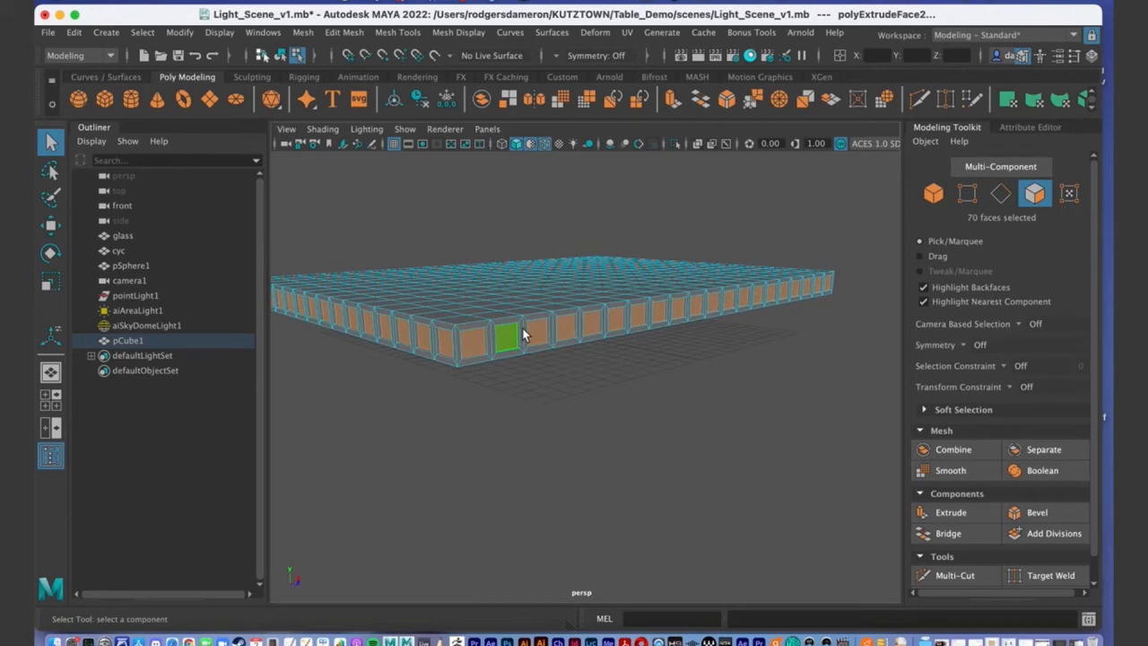
{"action": "left_click", "coordinate": [1045, 513]}
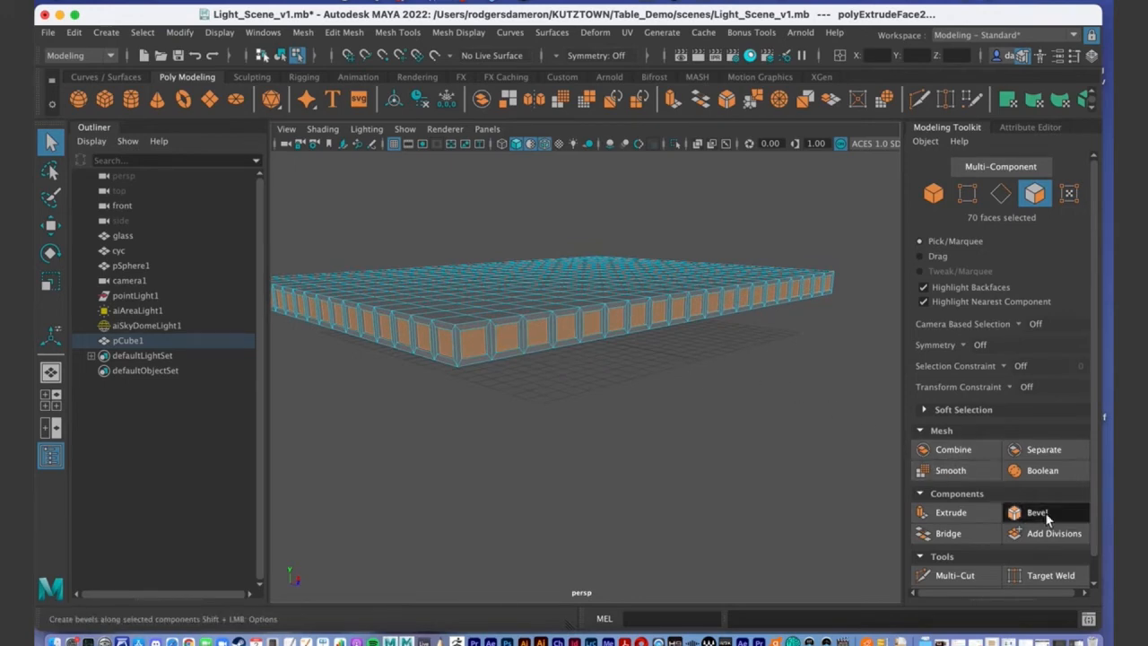
Set the panel bevel to 4 segments at fraction 0.3 and check it from below.
{"action": "right_click_drag", "start_coordinate": [373, 340], "coordinate": [418, 320], "text": "alt"}
{"action": "middle_click_drag", "start_coordinate": [418, 320], "coordinate": [479, 307], "text": "alt"}
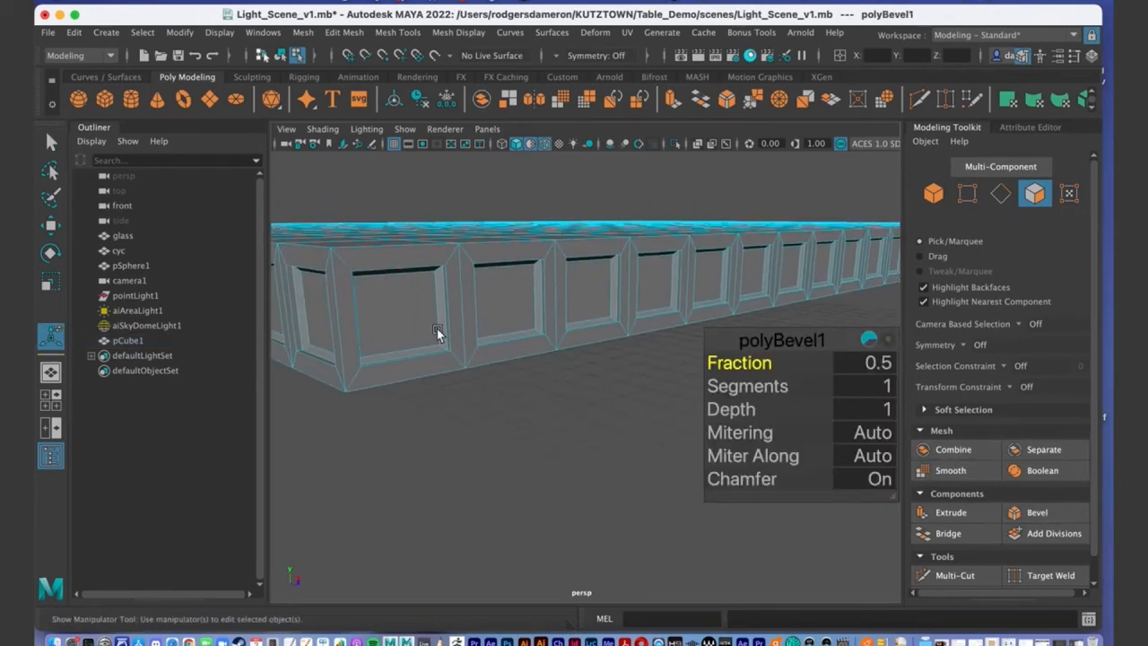
{"action": "left_click_drag", "start_coordinate": [479, 308], "coordinate": [539, 314], "text": "alt"}
{"action": "left_click", "coordinate": [751, 386]}
{"action": "mouse_move", "coordinate": [752, 386]}
{"action": "middle_mouse_down"}
{"action": "mouse_move", "coordinate": [747, 362]}
{"action": "mouse_move", "coordinate": [760, 368]}
{"action": "middle_mouse_up"}
{"action": "left_click", "coordinate": [745, 363]}
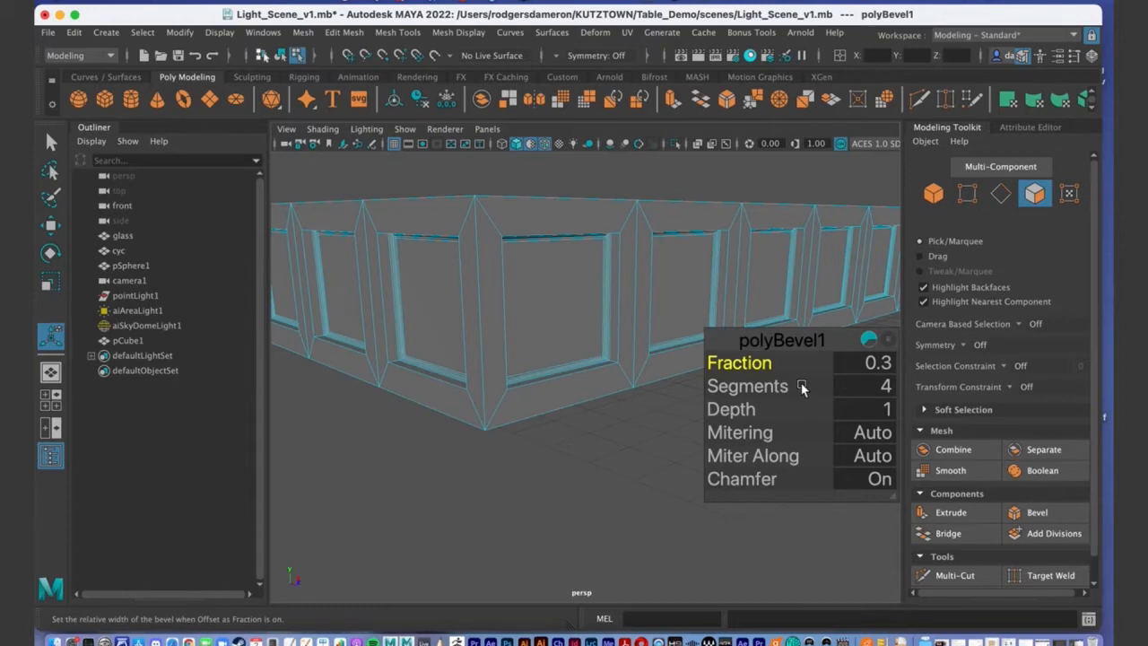
{"action": "left_click_drag", "start_coordinate": [632, 387], "coordinate": [457, 310], "text": "alt"}
{"action": "right_click_drag", "start_coordinate": [457, 311], "coordinate": [536, 303], "text": "alt"}
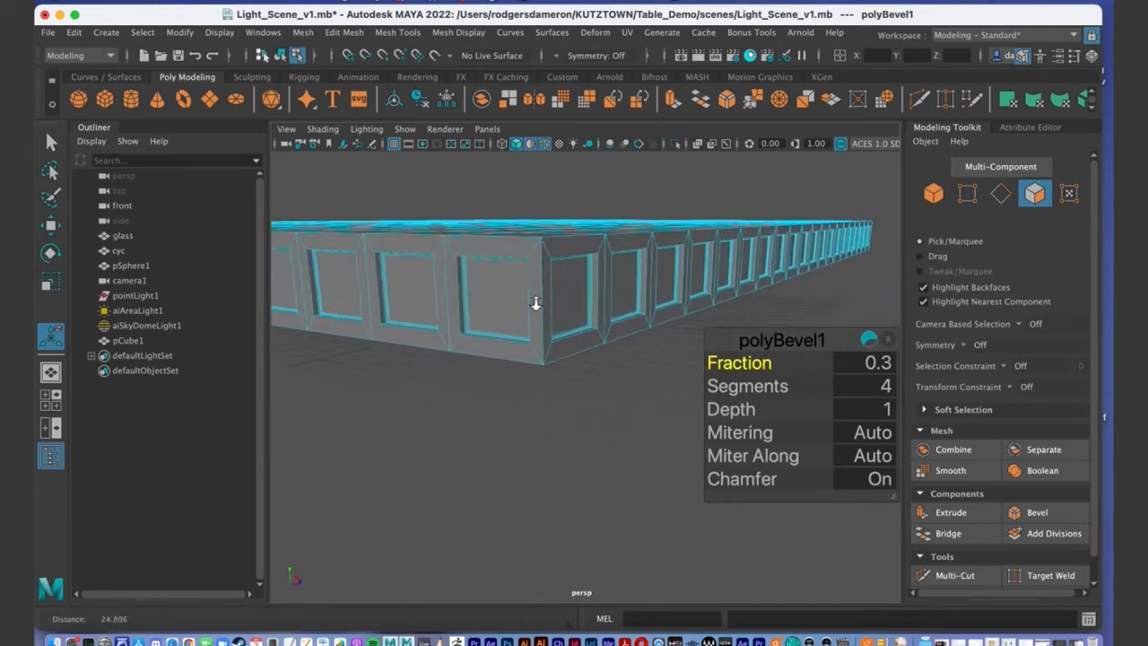
Return the table to object mode, deselect it and view the panelled edge.
{"action": "right_click_drag", "start_coordinate": [560, 232], "coordinate": [634, 212]}
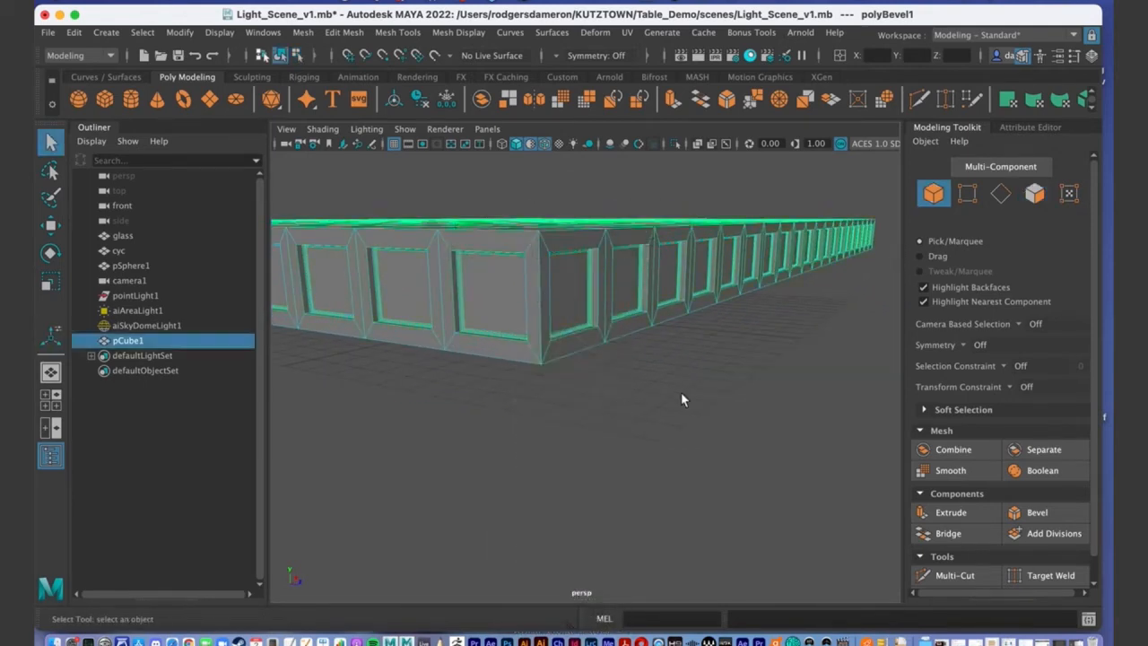
{"action": "left_click", "coordinate": [680, 392]}
{"action": "left_click_drag", "start_coordinate": [658, 390], "coordinate": [608, 297], "text": "alt"}
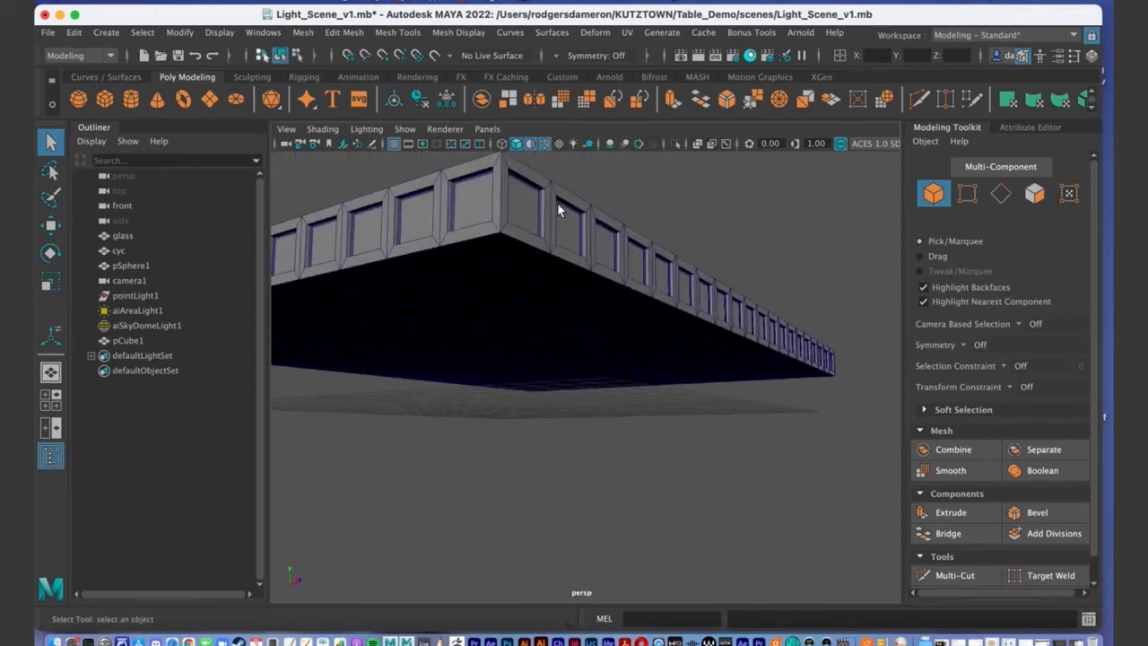
{"action": "left_click_drag", "start_coordinate": [539, 208], "coordinate": [629, 403], "text": "alt"}
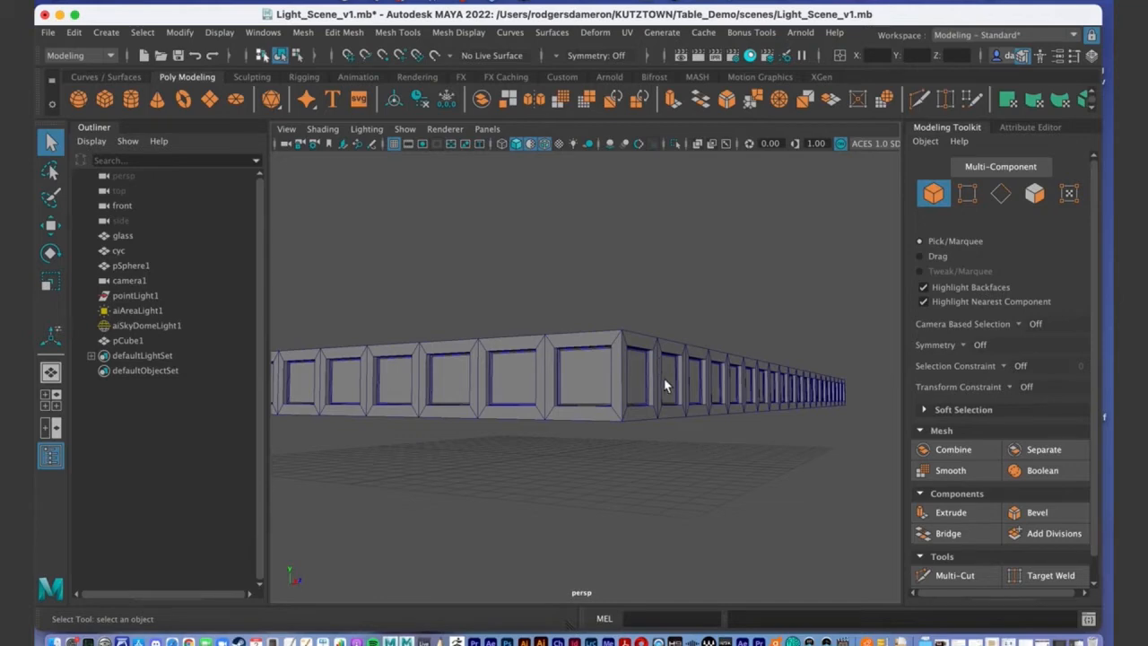
Undo the panel bevel and clear the 70-face selection.
{"action": "key", "text": "ctrl+z"}
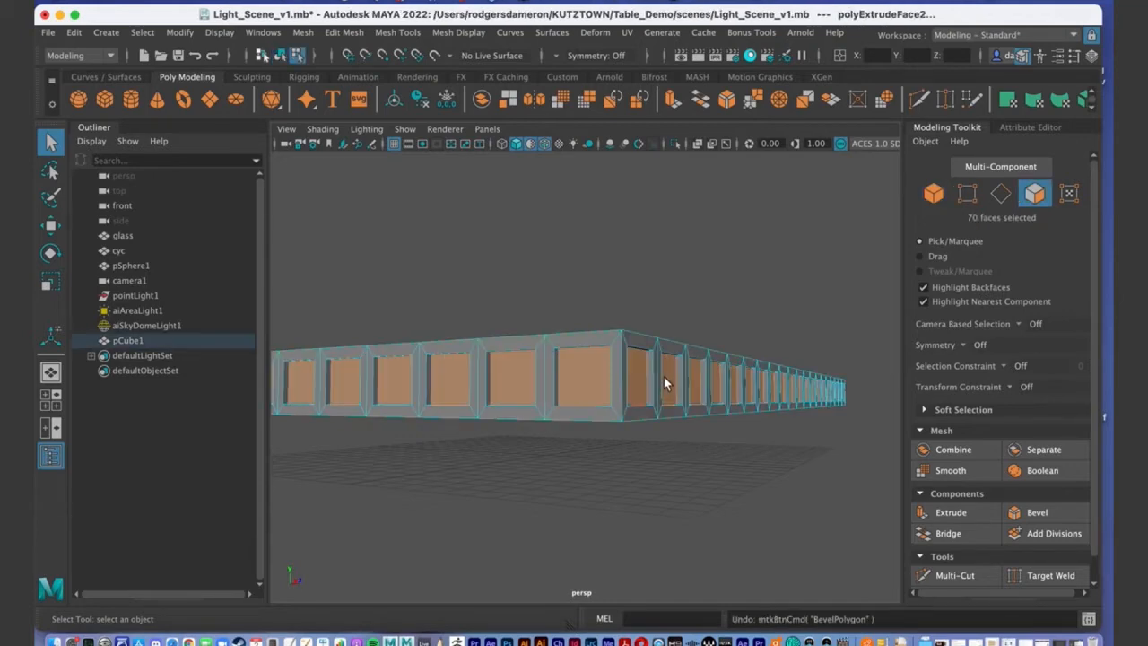
{"action": "left_click_drag", "start_coordinate": [672, 415], "coordinate": [606, 454], "text": "alt"}
{"action": "left_click_drag", "start_coordinate": [705, 493], "coordinate": [644, 441], "text": "alt"}
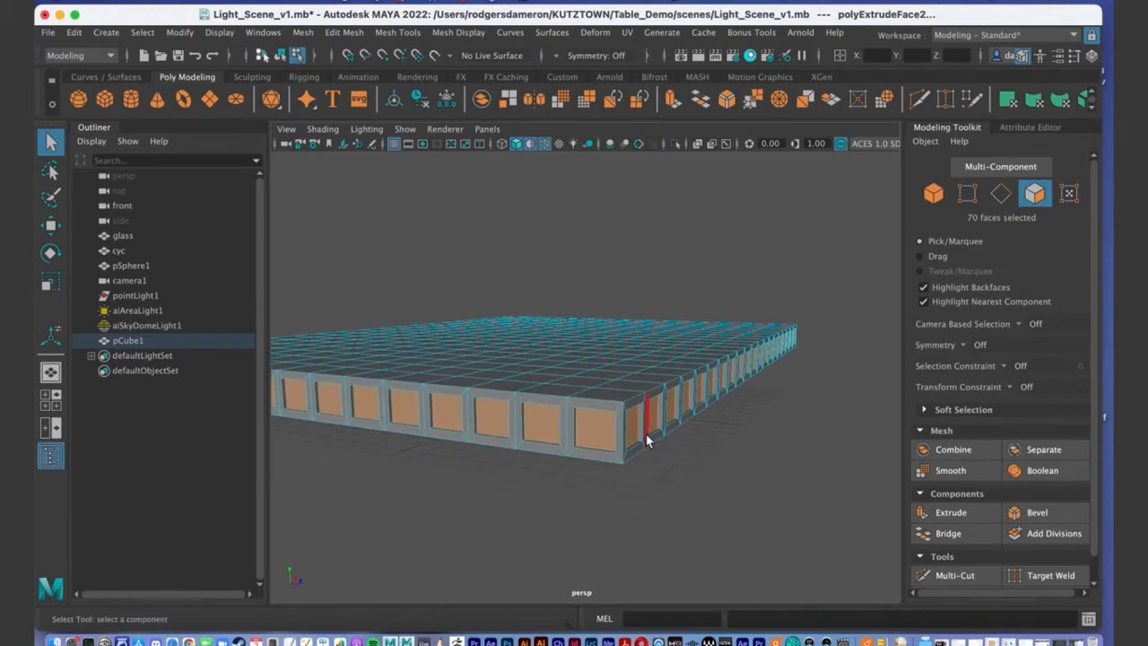
{"action": "middle_click_drag", "start_coordinate": [596, 426], "coordinate": [621, 393], "text": "alt"}
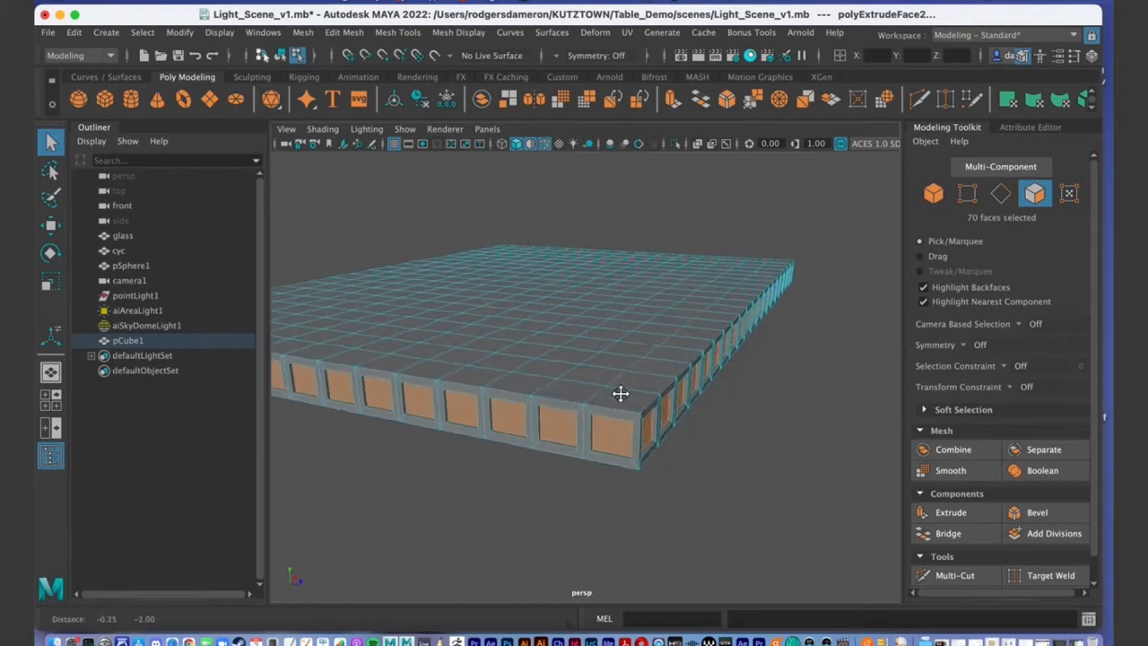
{"action": "scroll", "coordinate": [641, 351], "scroll_direction": "up", "scroll_amount": 5}
{"action": "scroll", "coordinate": [661, 353], "scroll_direction": "down", "scroll_amount": 2}
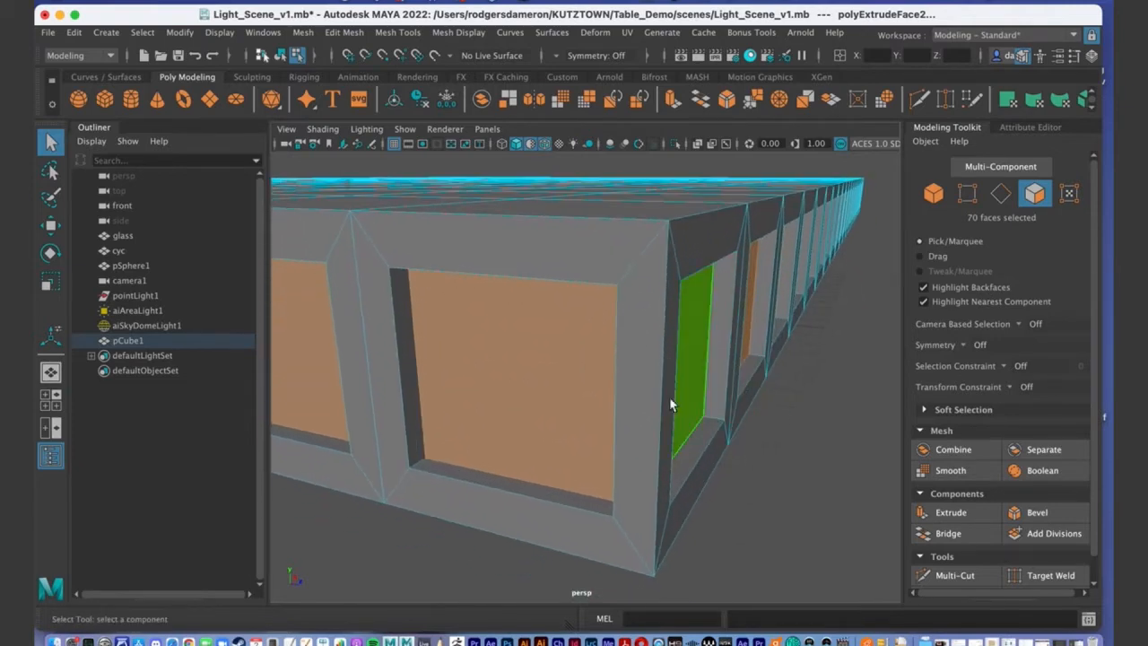
{"action": "scroll", "coordinate": [709, 417], "scroll_direction": "down", "scroll_amount": 8}
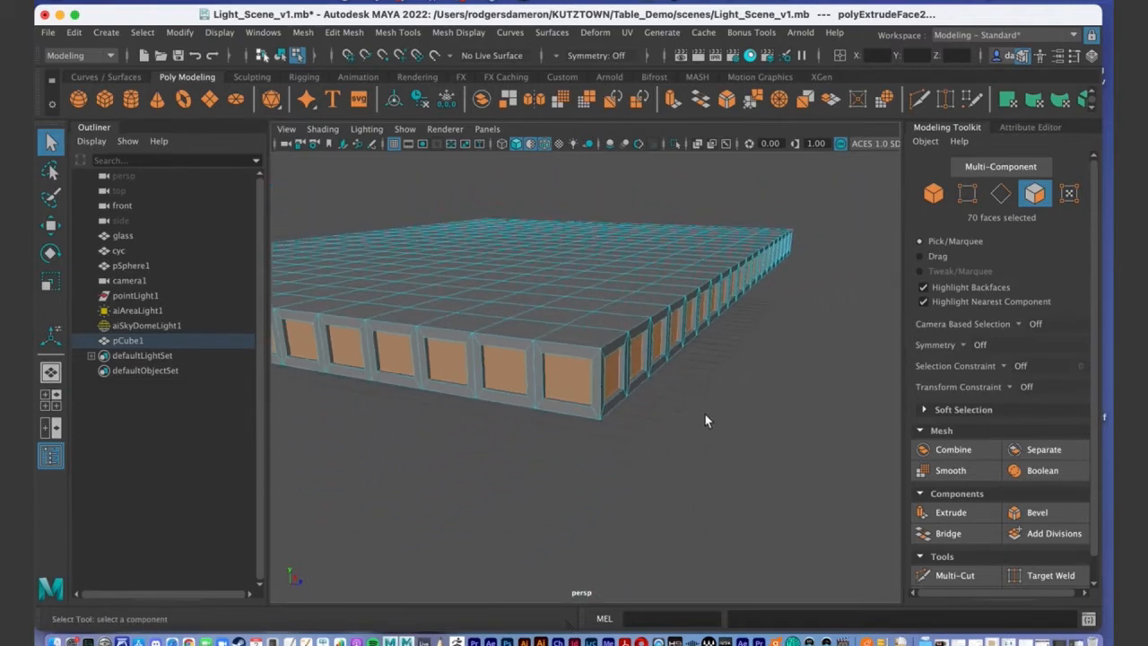
{"action": "scroll", "coordinate": [704, 417], "scroll_direction": "down", "scroll_amount": 3}
{"action": "left_click", "coordinate": [682, 408]}
Orbit to the front rim and try selecting top and rim panel faces.
{"action": "mouse_move", "coordinate": [614, 416]}
{"action": "left_mouse_down", "text": "alt"}
{"action": "mouse_move", "coordinate": [619, 408]}
{"action": "mouse_move", "coordinate": [597, 418]}
{"action": "mouse_move", "coordinate": [613, 416]}
{"action": "left_mouse_up", "text": "alt"}
{"action": "left_click_drag", "start_coordinate": [761, 467], "coordinate": [743, 439], "text": "alt"}
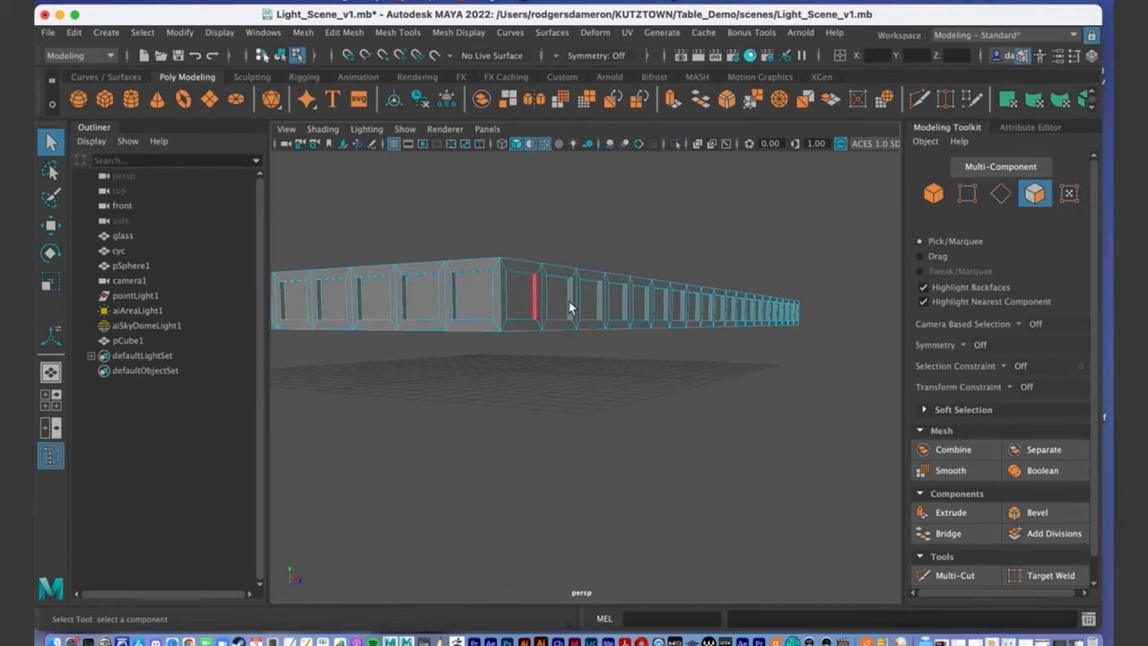
{"action": "left_click_drag", "start_coordinate": [600, 309], "coordinate": [552, 286], "text": "alt"}
{"action": "middle_click_drag", "start_coordinate": [552, 286], "coordinate": [582, 275], "text": "alt"}
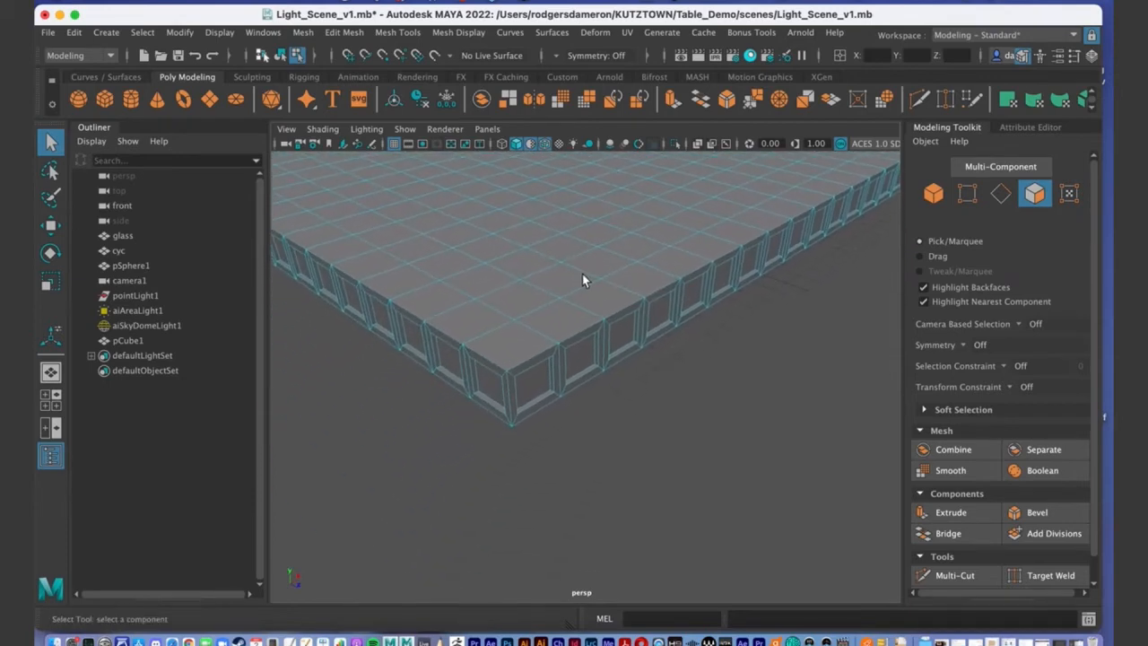
{"action": "left_click", "coordinate": [485, 315]}
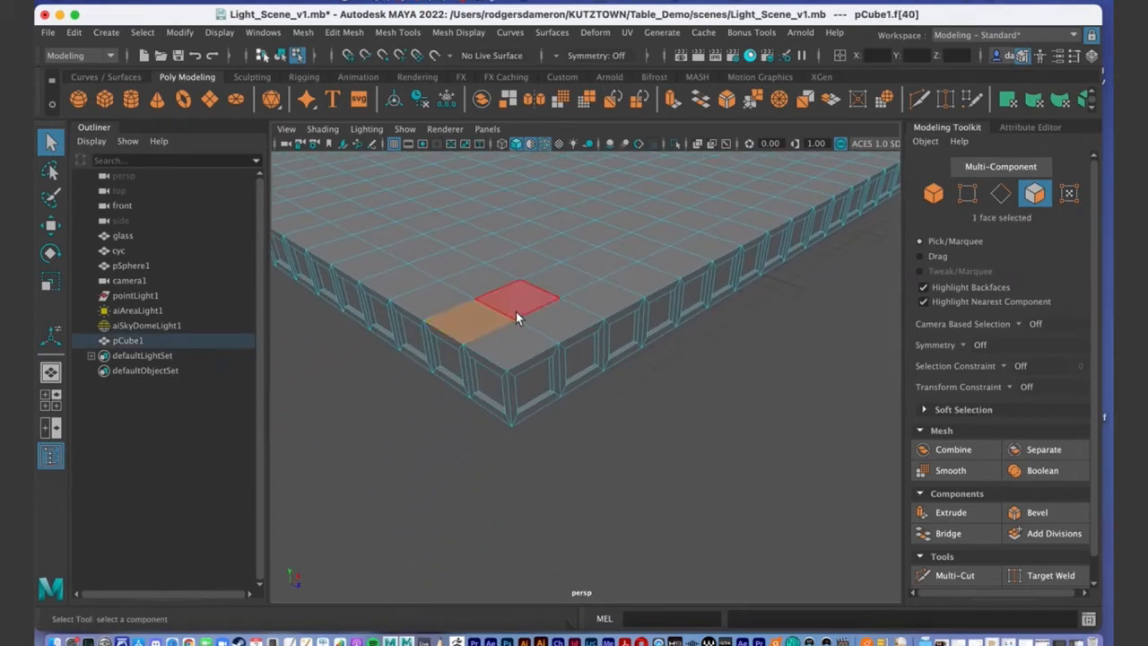
{"action": "double_click", "coordinate": [517, 303], "text": "shift"}
{"action": "left_click_drag", "start_coordinate": [517, 304], "coordinate": [519, 348], "text": "alt"}
{"action": "left_click", "coordinate": [506, 343]}
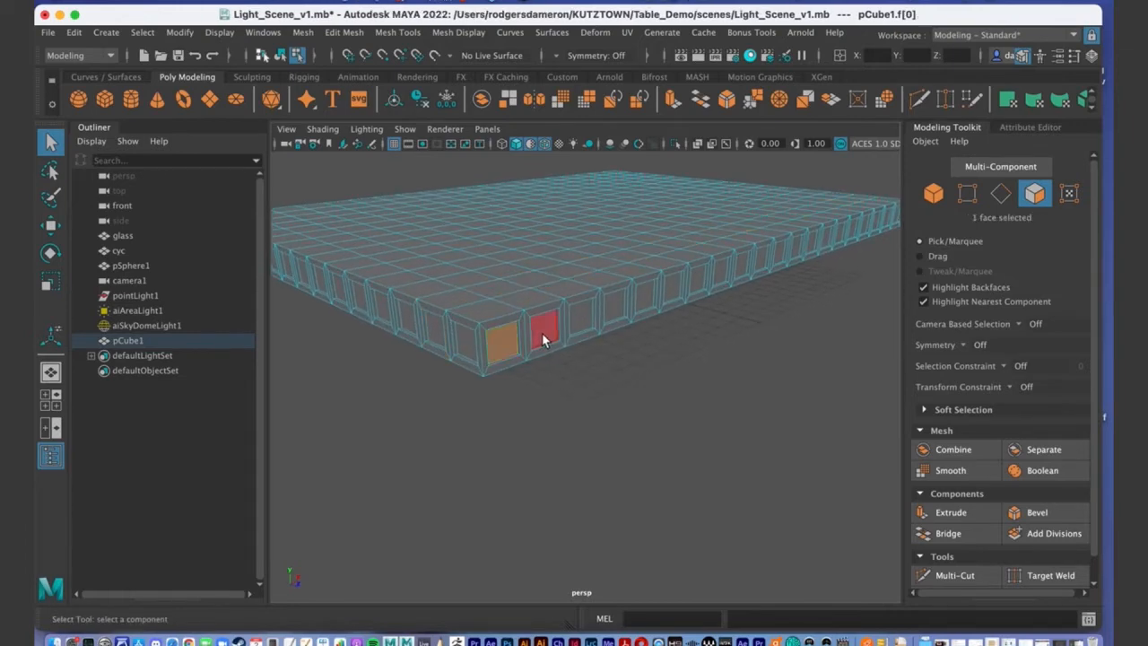
{"action": "left_click", "coordinate": [545, 328], "text": "shift"}
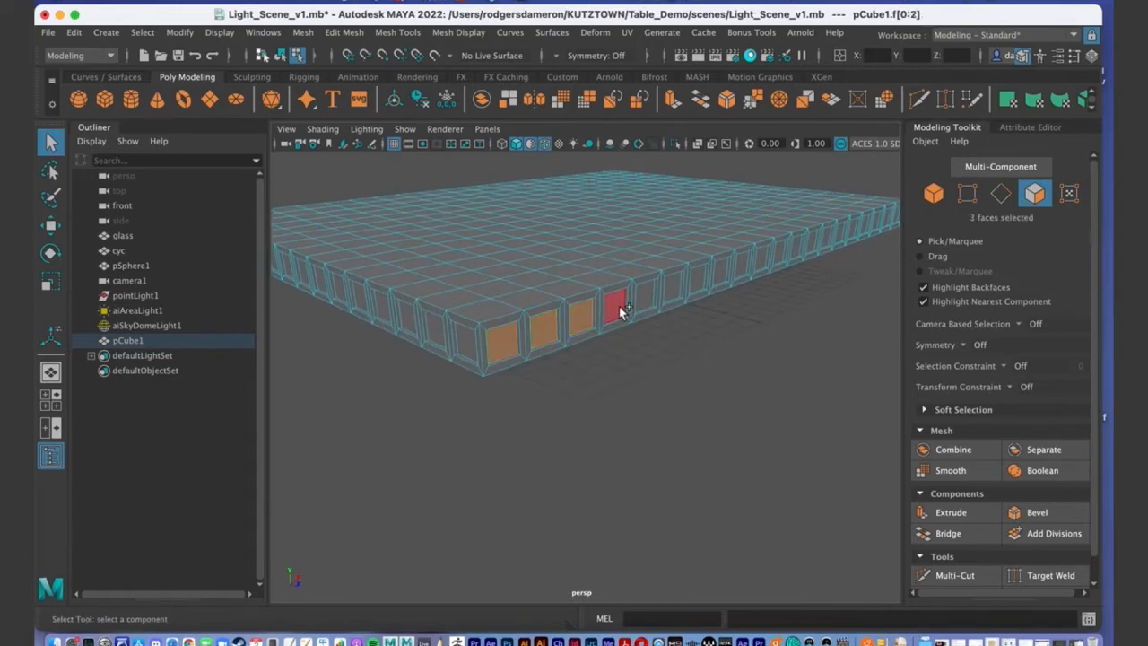
{"action": "left_click", "coordinate": [646, 299], "text": "shift"}
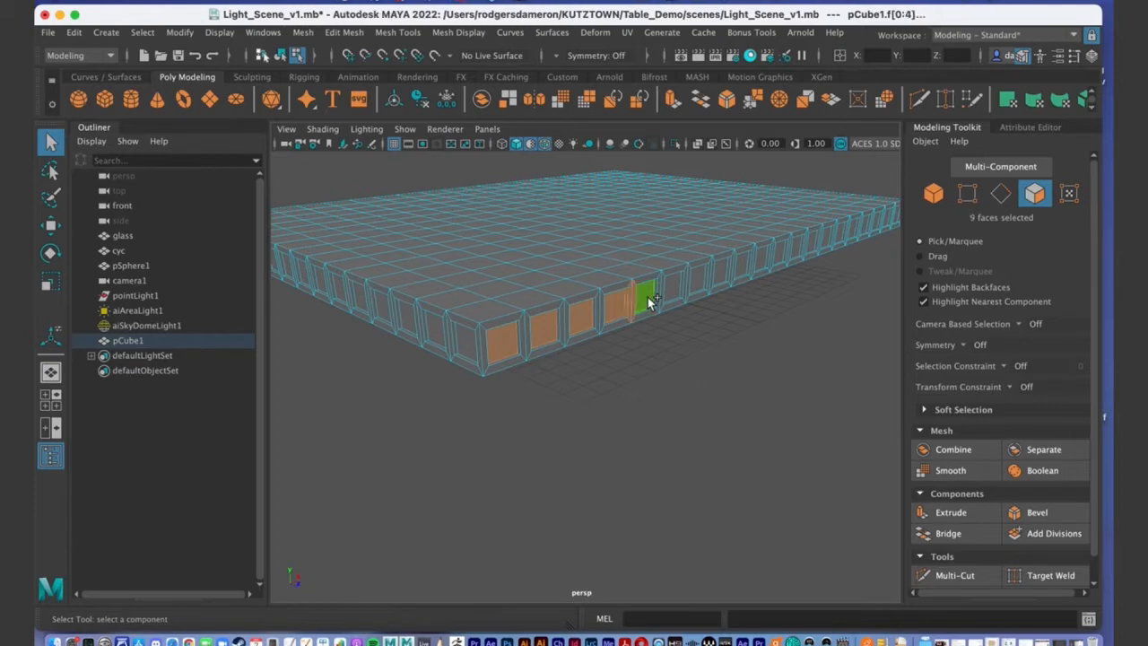
{"action": "left_click", "coordinate": [578, 323], "text": "shift"}
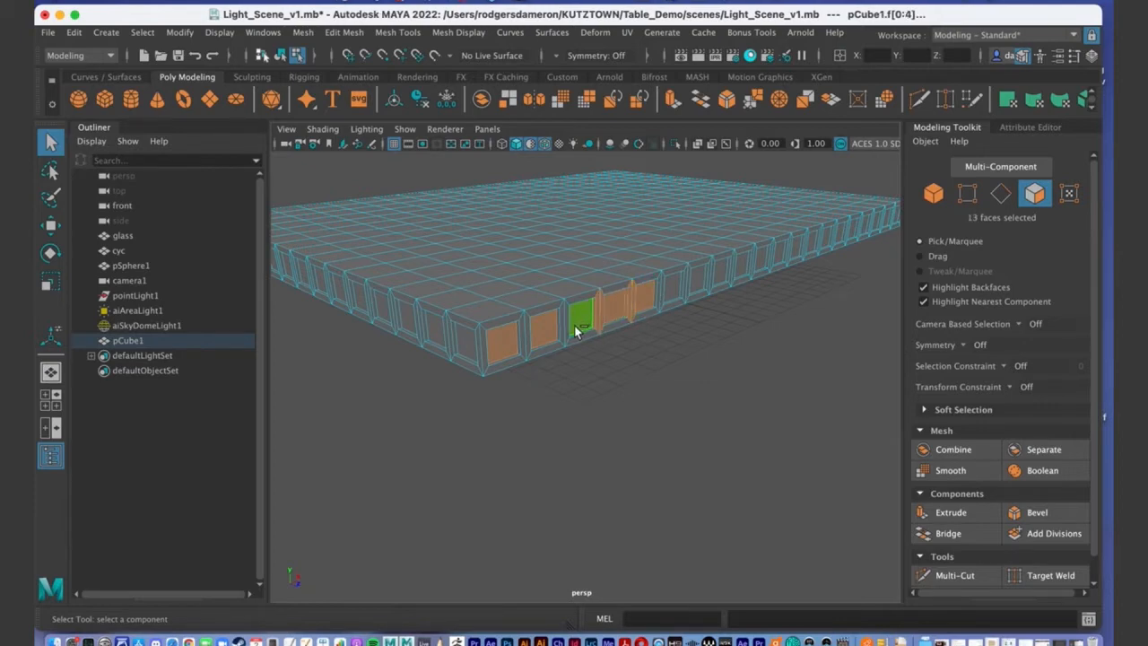
Restore unsmoothed display and reselect three front rim panel faces.
{"action": "left_click", "coordinate": [553, 452]}
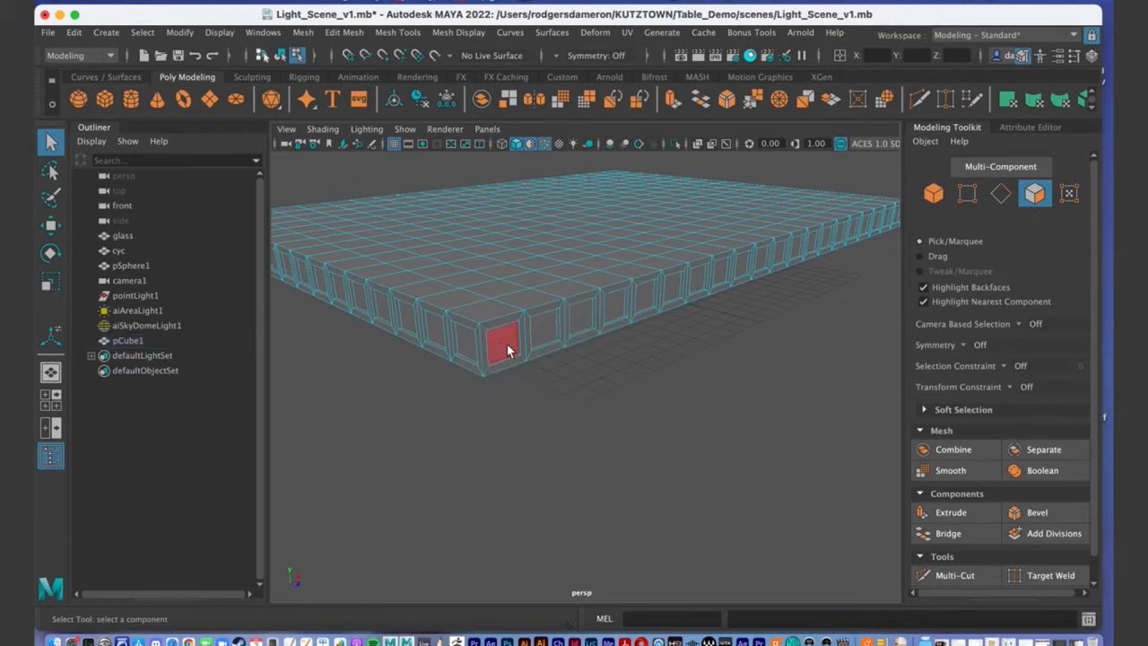
{"action": "left_click", "coordinate": [507, 344]}
{"action": "left_click", "coordinate": [529, 344], "text": "shift"}
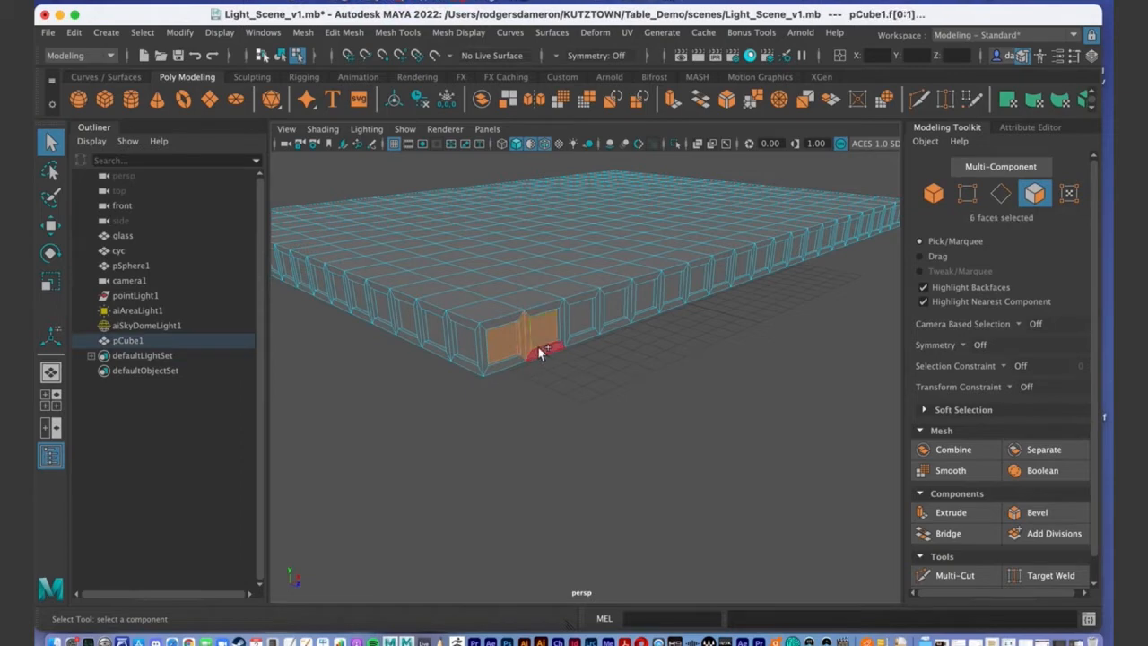
{"action": "left_click", "coordinate": [579, 316], "text": "shift"}
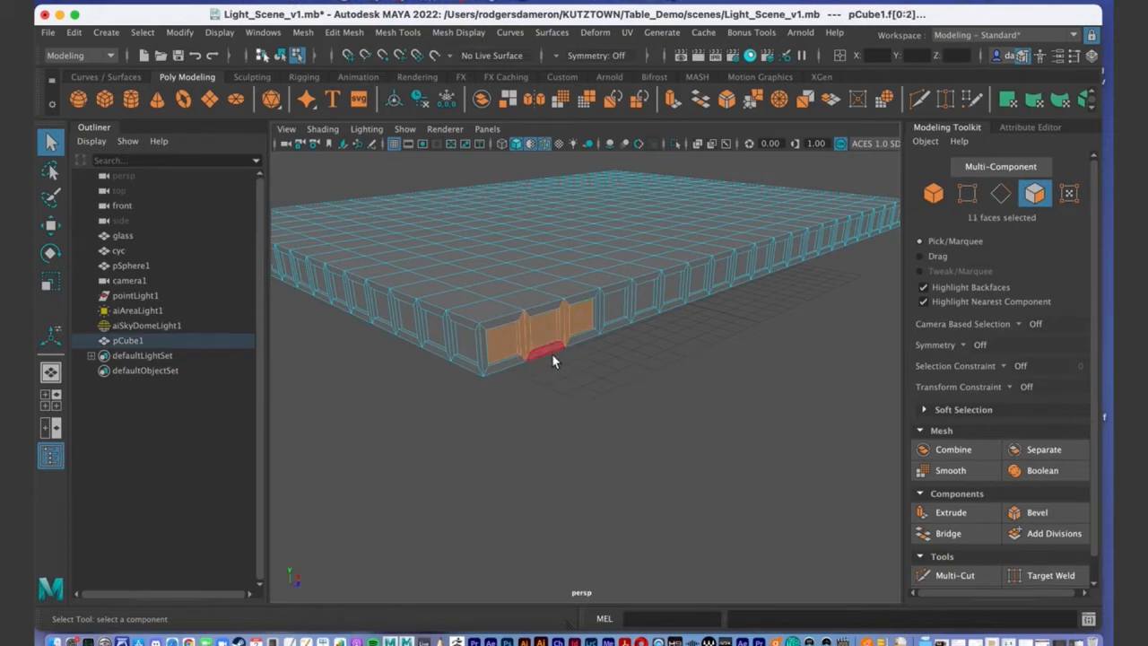
{"action": "key", "text": "1"}
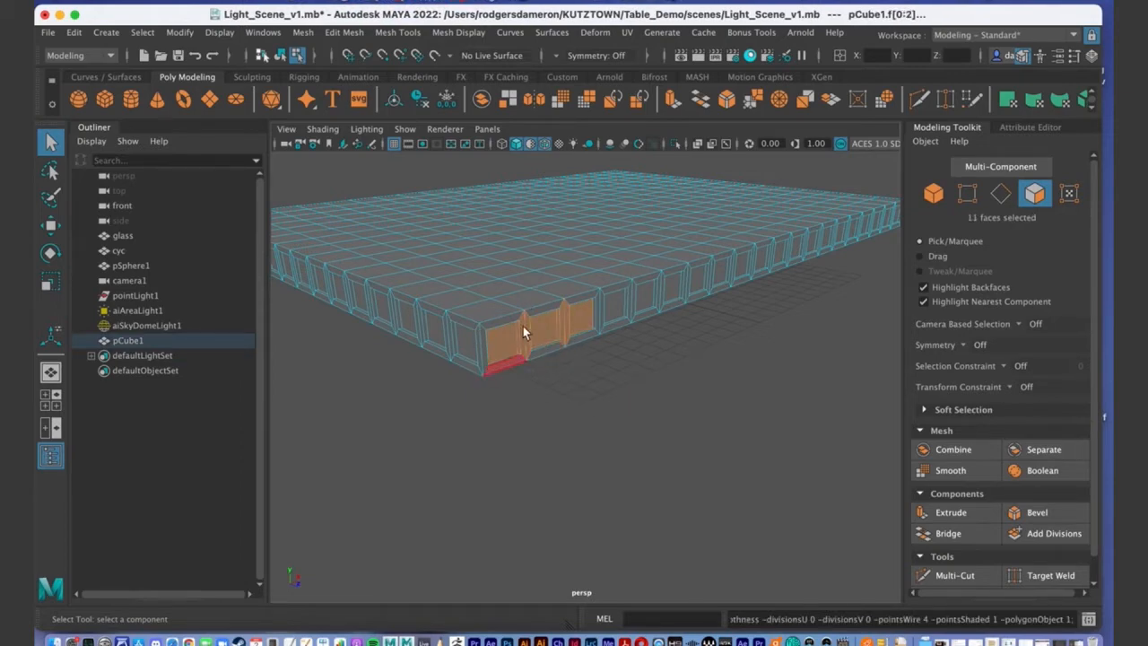
{"action": "left_click", "coordinate": [609, 371]}
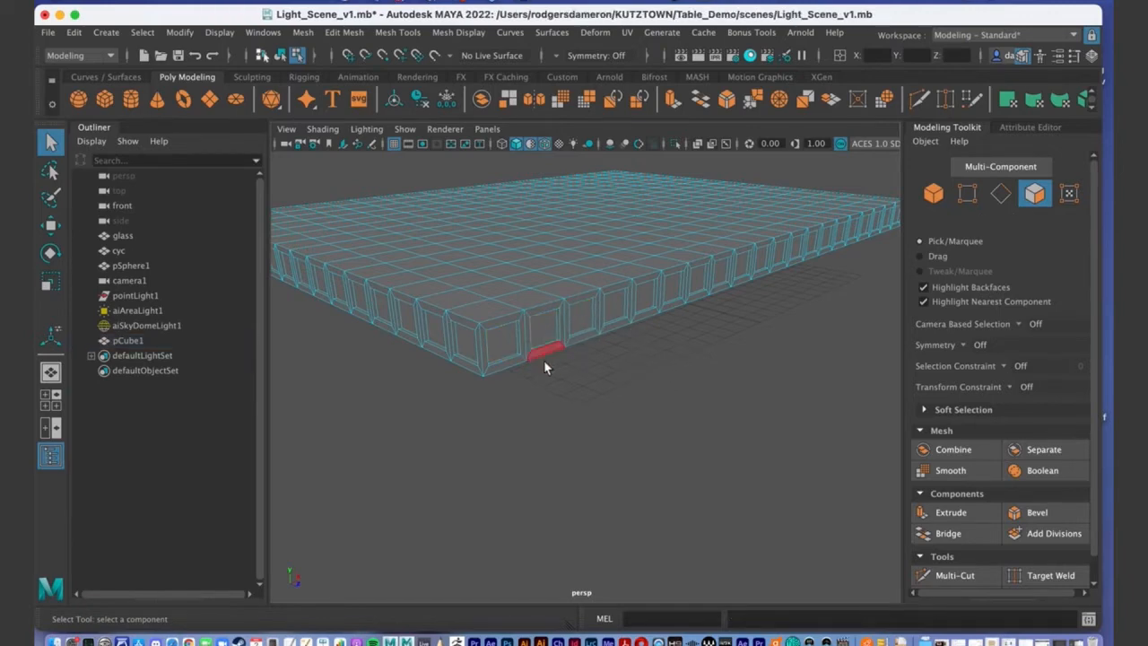
{"action": "left_click", "coordinate": [496, 348]}
{"action": "left_click", "coordinate": [543, 331], "text": "shift"}
{"action": "left_click", "coordinate": [581, 319], "text": "shift"}
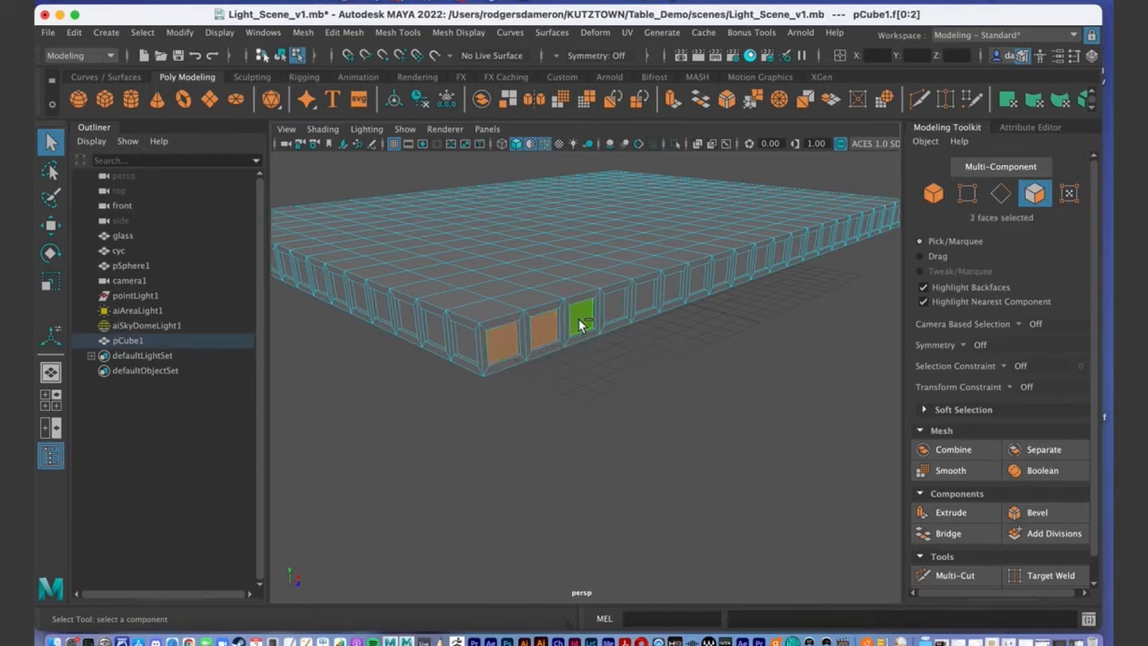
Select the four adjacent inner panel faces starting from the leftmost front panel.
{"action": "left_click", "coordinate": [605, 437]}
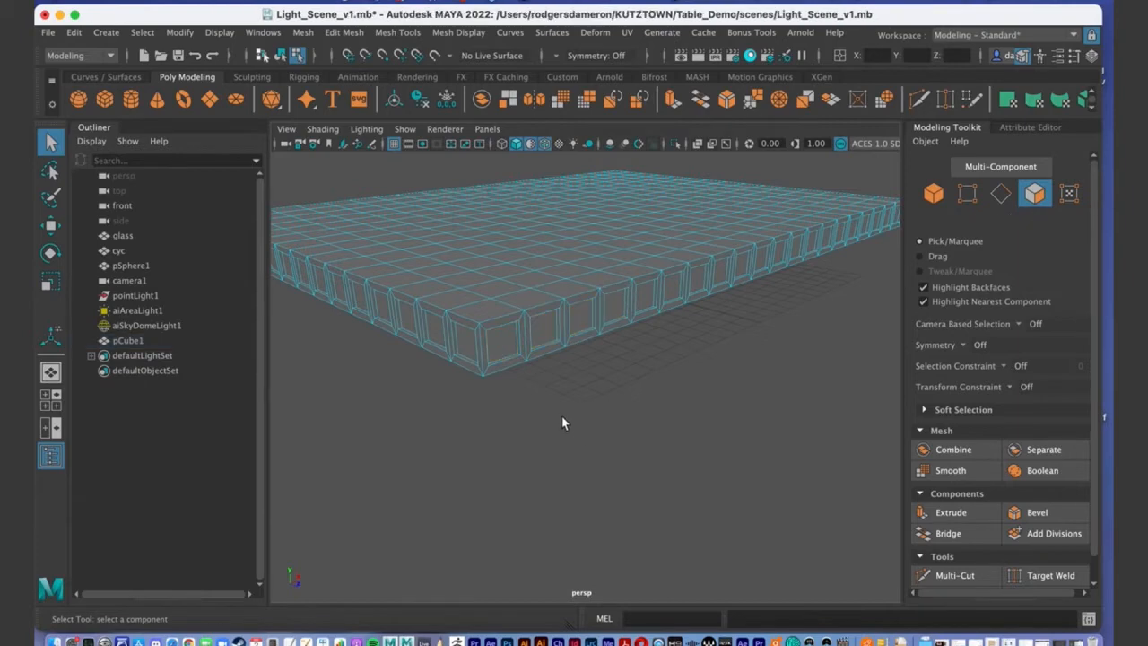
{"action": "left_click_drag", "start_coordinate": [605, 419], "coordinate": [610, 415], "text": "alt"}
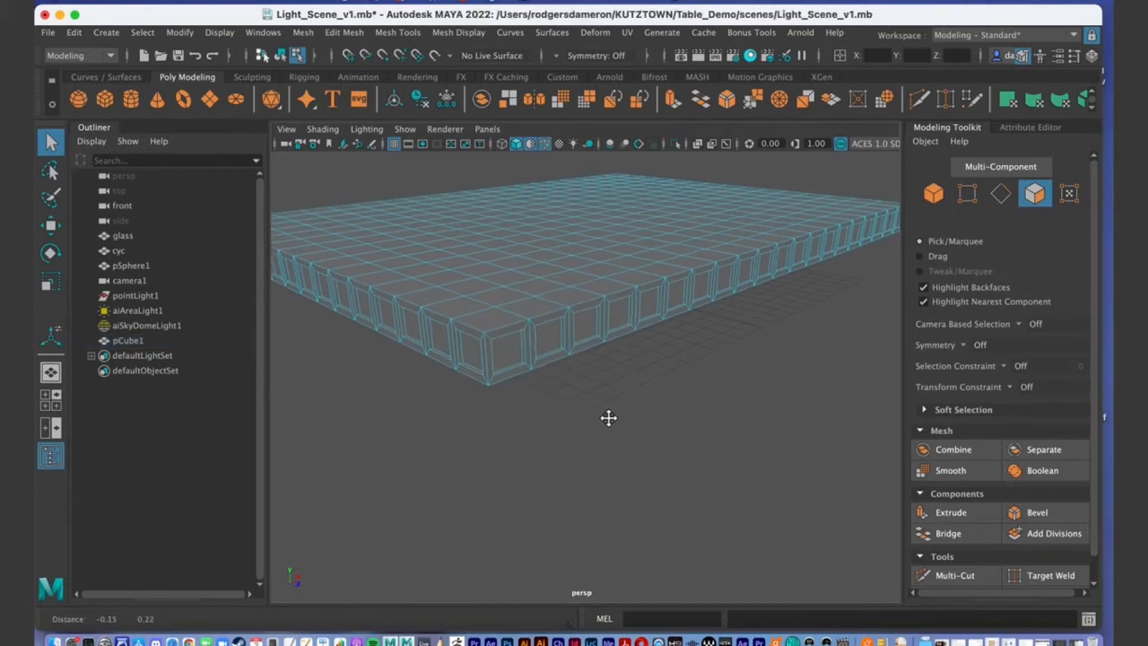
{"action": "left_click", "coordinate": [508, 357]}
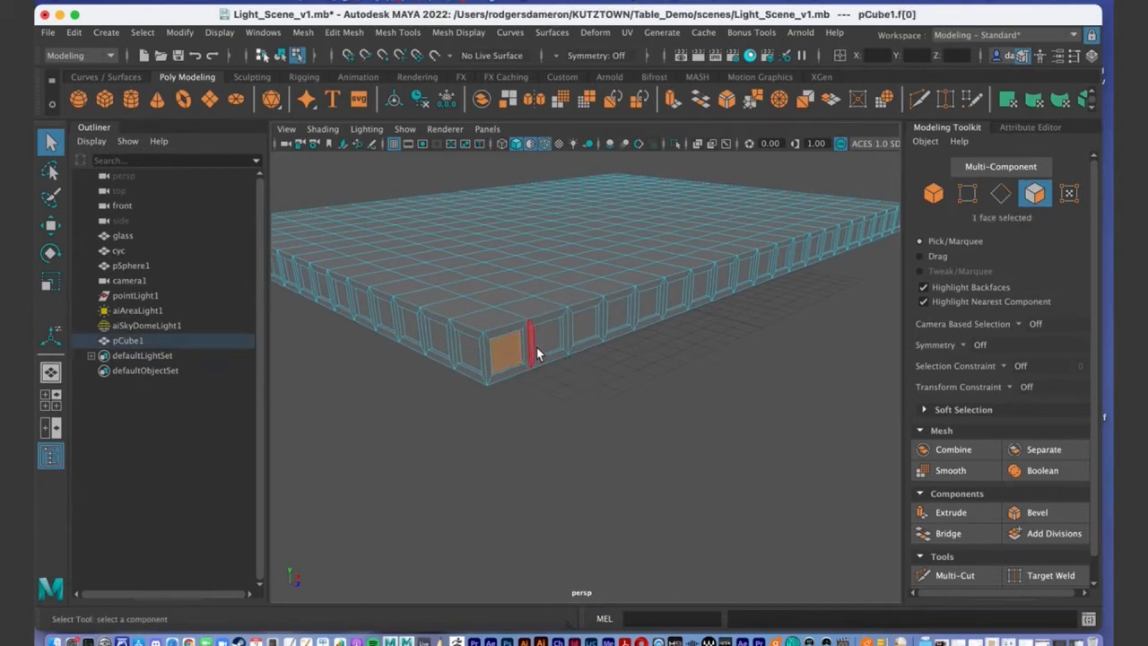
{"action": "left_click", "coordinate": [543, 339], "text": "shift"}
{"action": "left_click", "coordinate": [583, 331], "text": "shift"}
{"action": "left_click", "coordinate": [616, 320], "text": "shift"}
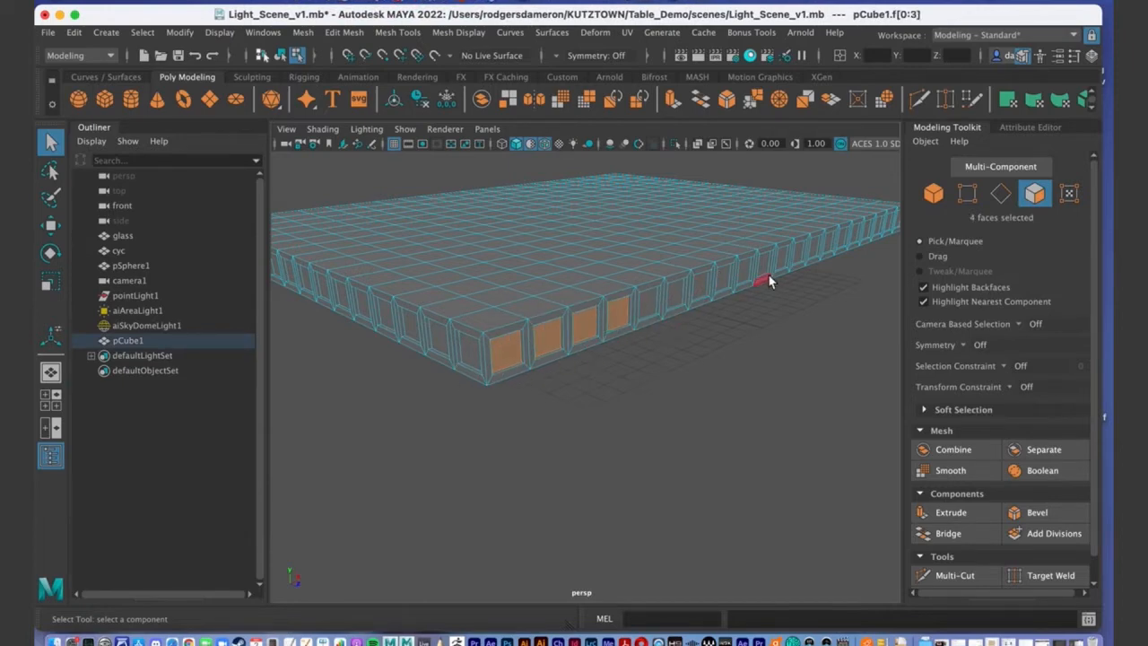
Grow the four picked faces to all 70 rim panel faces with Select > Similar and zoom on the side.
{"action": "left_click", "coordinate": [142, 32]}
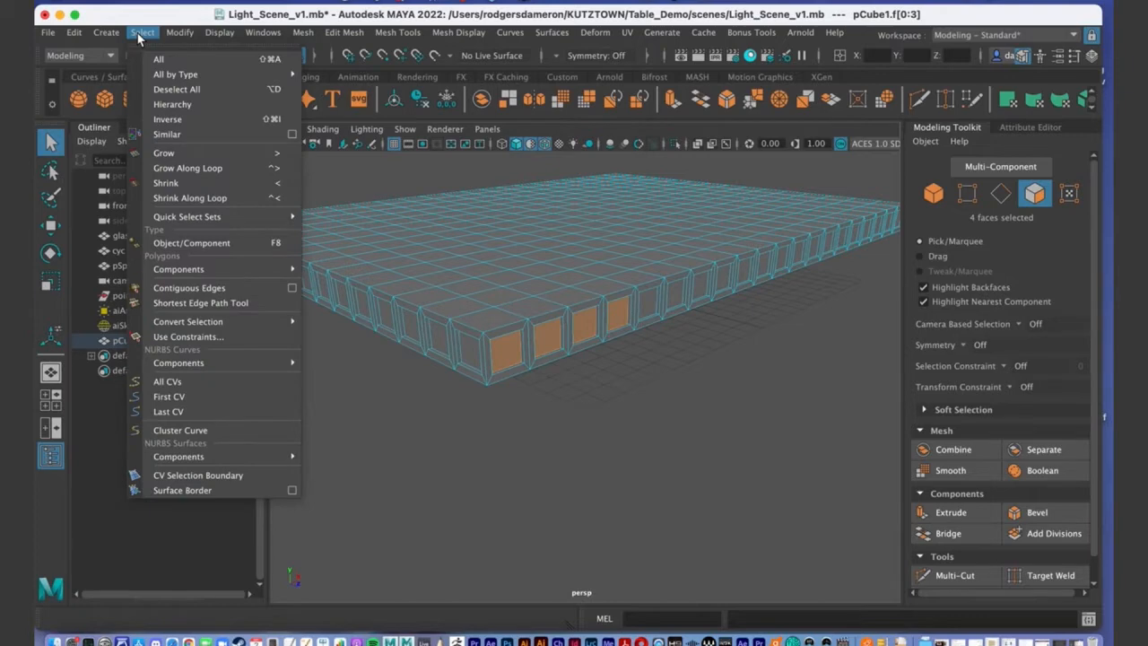
{"action": "left_click", "coordinate": [210, 142]}
{"action": "left_click_drag", "start_coordinate": [658, 364], "coordinate": [591, 429], "text": "alt"}
{"action": "right_click_drag", "start_coordinate": [629, 424], "coordinate": [608, 328], "text": "alt"}
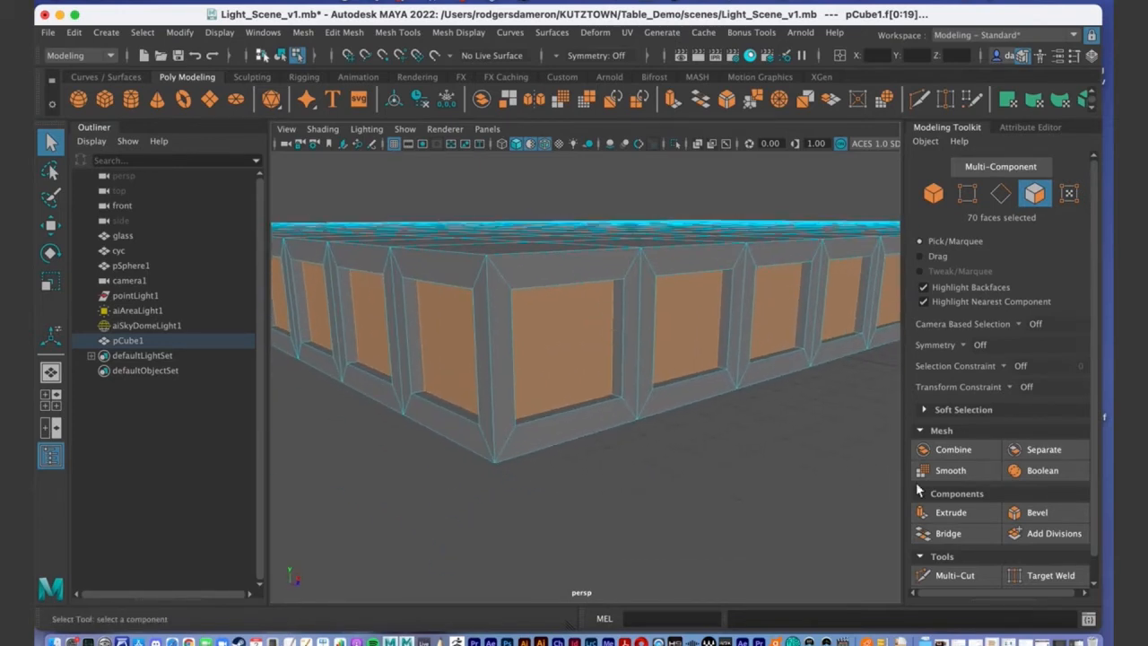
{"action": "middle_click_drag", "start_coordinate": [728, 452], "coordinate": [751, 402], "text": "alt"}
Bevel the selected panel faces with fraction 0.1 and 3 segments.
{"action": "left_click", "coordinate": [1027, 512]}
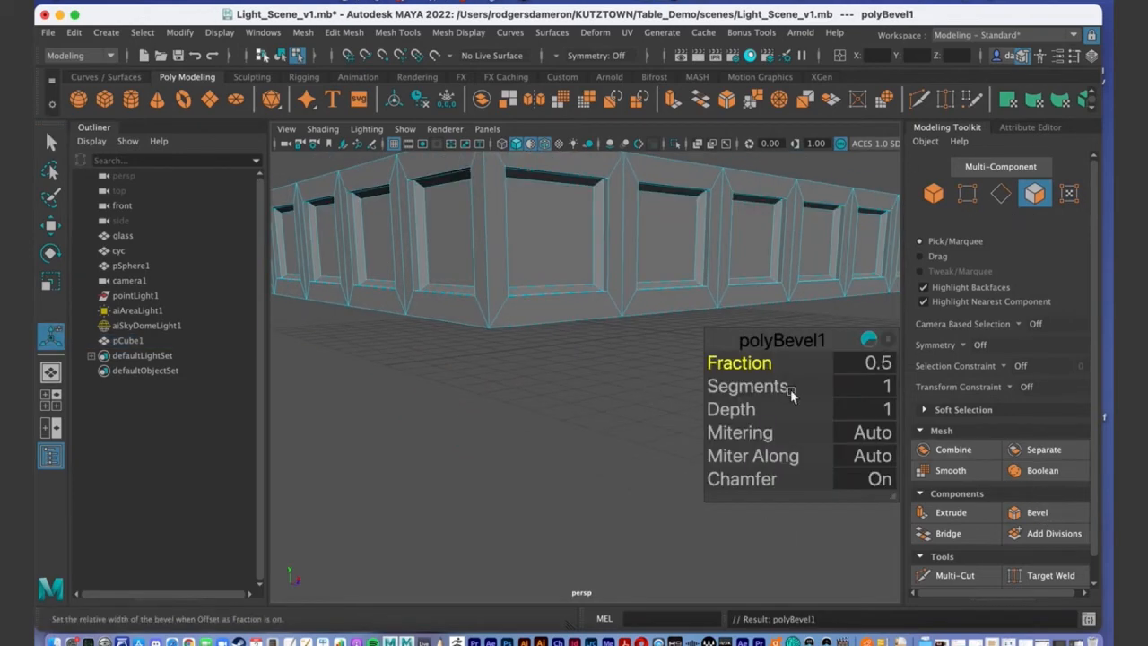
{"action": "mouse_move", "coordinate": [756, 370]}
{"action": "left_mouse_down"}
{"action": "mouse_move", "coordinate": [708, 369]}
{"action": "mouse_move", "coordinate": [751, 387]}
{"action": "left_mouse_up"}
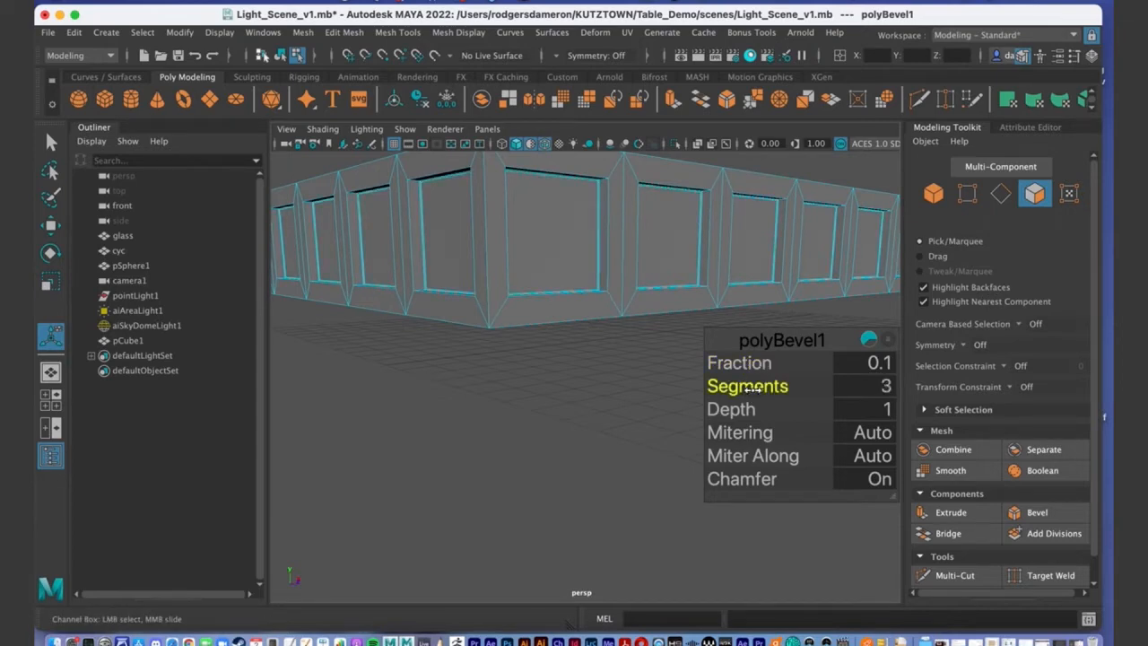
{"action": "right_click_drag", "start_coordinate": [639, 320], "coordinate": [574, 318], "text": "alt"}
{"action": "left_click_drag", "start_coordinate": [574, 283], "coordinate": [572, 314], "text": "alt"}
{"action": "middle_click_drag", "start_coordinate": [572, 314], "coordinate": [574, 253], "text": "alt"}
{"action": "right_click_drag", "start_coordinate": [574, 275], "coordinate": [528, 275], "text": "alt"}
Exit the bevel editor, return the slab to object mode and deselect it.
{"action": "key", "text": "q"}
{"action": "left_click_drag", "start_coordinate": [569, 316], "coordinate": [497, 235], "text": "alt"}
{"action": "right_click_drag", "start_coordinate": [497, 235], "coordinate": [515, 235], "text": "alt"}
{"action": "left_click_drag", "start_coordinate": [515, 235], "coordinate": [530, 266], "text": "alt"}
{"action": "right_click_drag", "start_coordinate": [501, 232], "coordinate": [561, 207]}
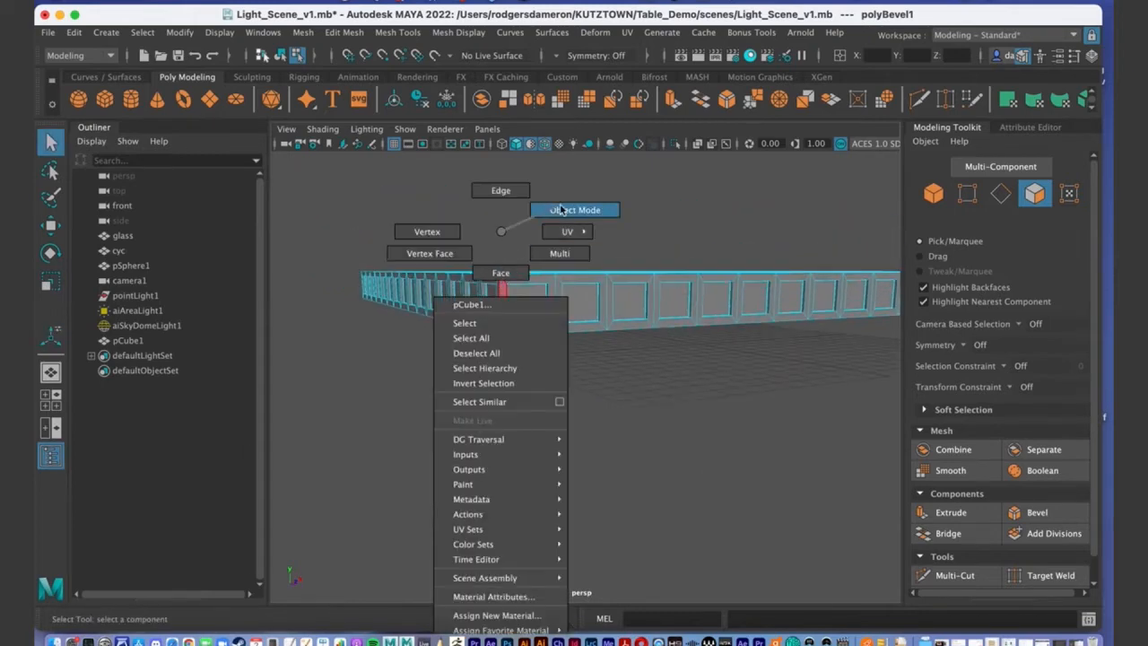
{"action": "left_click", "coordinate": [582, 361]}
Orbit in on the bevelled rim corner and select the slab.
{"action": "left_click_drag", "start_coordinate": [548, 377], "coordinate": [547, 310], "text": "alt"}
{"action": "right_click_drag", "start_coordinate": [547, 311], "coordinate": [579, 340], "text": "alt"}
{"action": "left_click_drag", "start_coordinate": [594, 408], "coordinate": [582, 389], "text": "alt"}
{"action": "right_click_drag", "start_coordinate": [582, 390], "coordinate": [642, 387], "text": "alt"}
{"action": "right_click_drag", "start_coordinate": [493, 398], "coordinate": [500, 440]}
{"action": "left_click_drag", "start_coordinate": [602, 405], "coordinate": [580, 299], "text": "alt"}
Switch to edge mode and test-select several rim and vertical panel edges.
{"action": "right_click_drag", "start_coordinate": [590, 203], "coordinate": [584, 159]}
{"action": "left_click", "coordinate": [583, 198]}
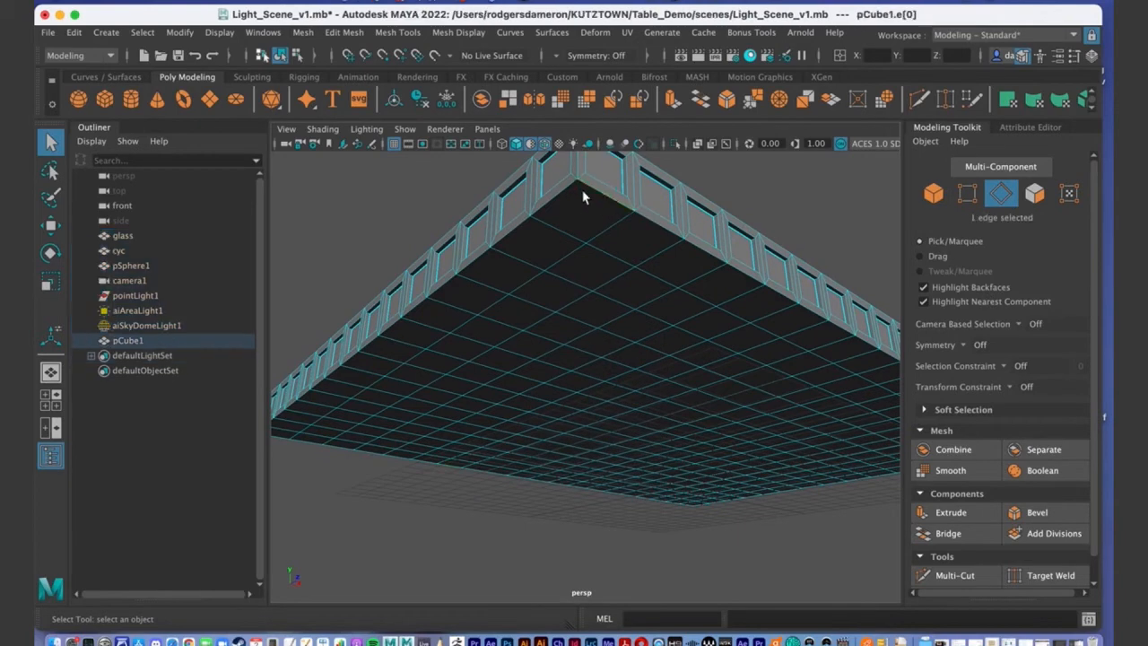
{"action": "left_click", "coordinate": [582, 206], "text": "shift"}
{"action": "left_click", "coordinate": [661, 231], "text": "shift"}
{"action": "left_click_drag", "start_coordinate": [601, 251], "coordinate": [681, 369], "text": "alt"}
{"action": "left_click", "coordinate": [684, 356]}
{"action": "left_click", "coordinate": [679, 356]}
{"action": "left_click", "coordinate": [666, 373]}
{"action": "left_click_drag", "start_coordinate": [666, 373], "coordinate": [596, 457], "text": "alt"}
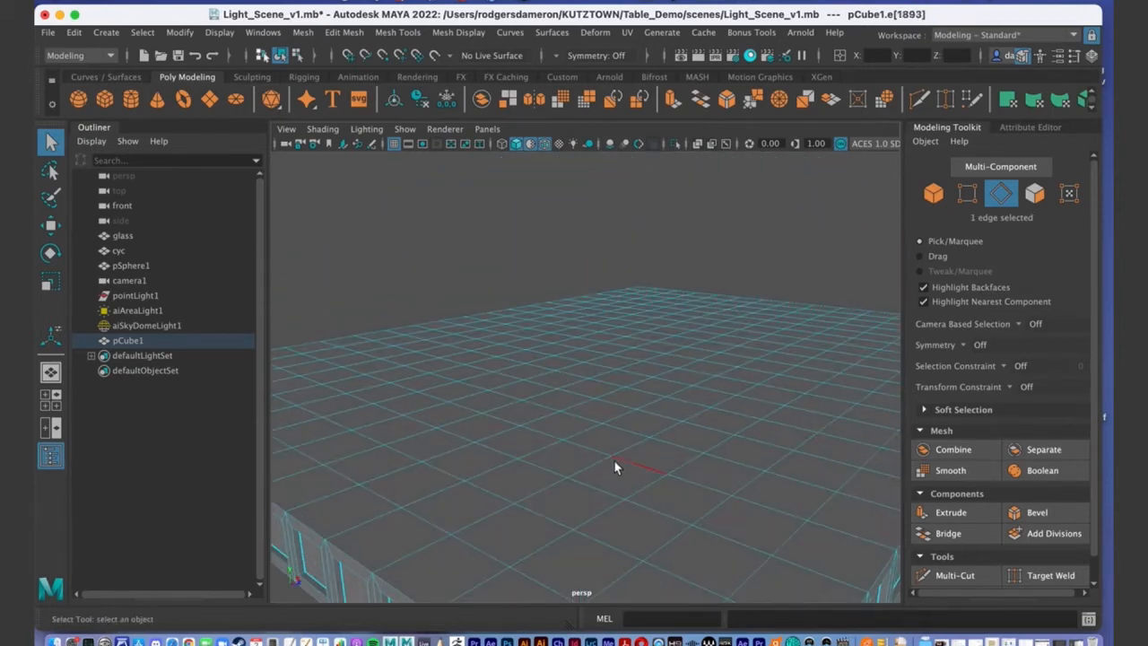
Switch to vertex mode and pick a top-surface vertex and the bottom corner vertex.
{"action": "right_click_drag", "start_coordinate": [610, 229], "coordinate": [538, 230]}
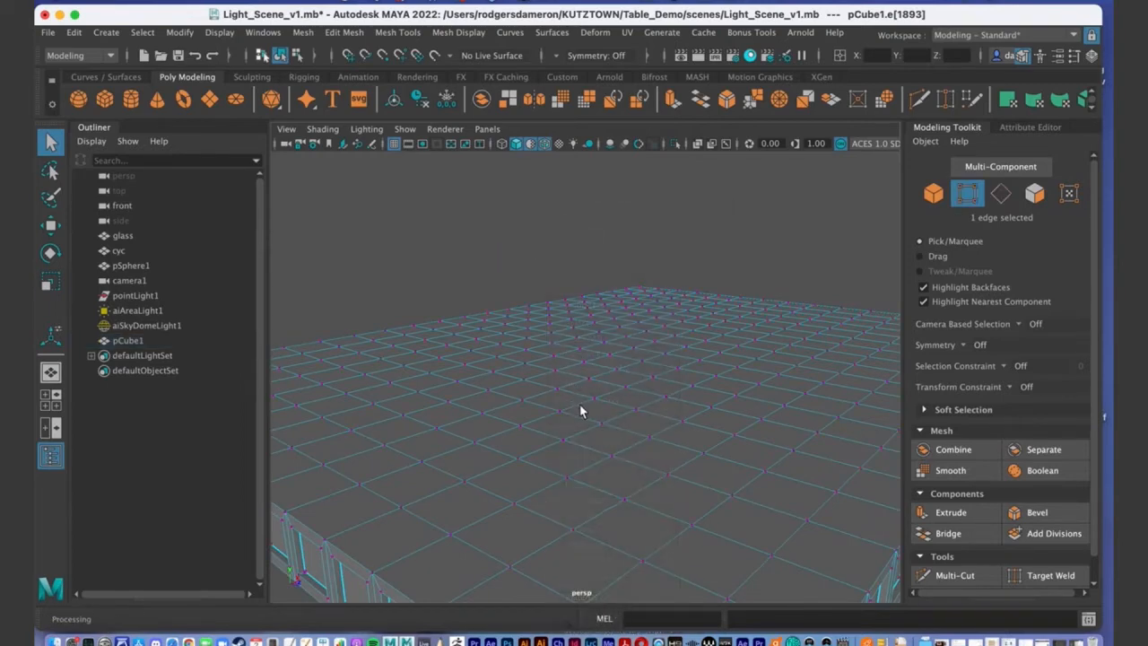
{"action": "left_click", "coordinate": [611, 461]}
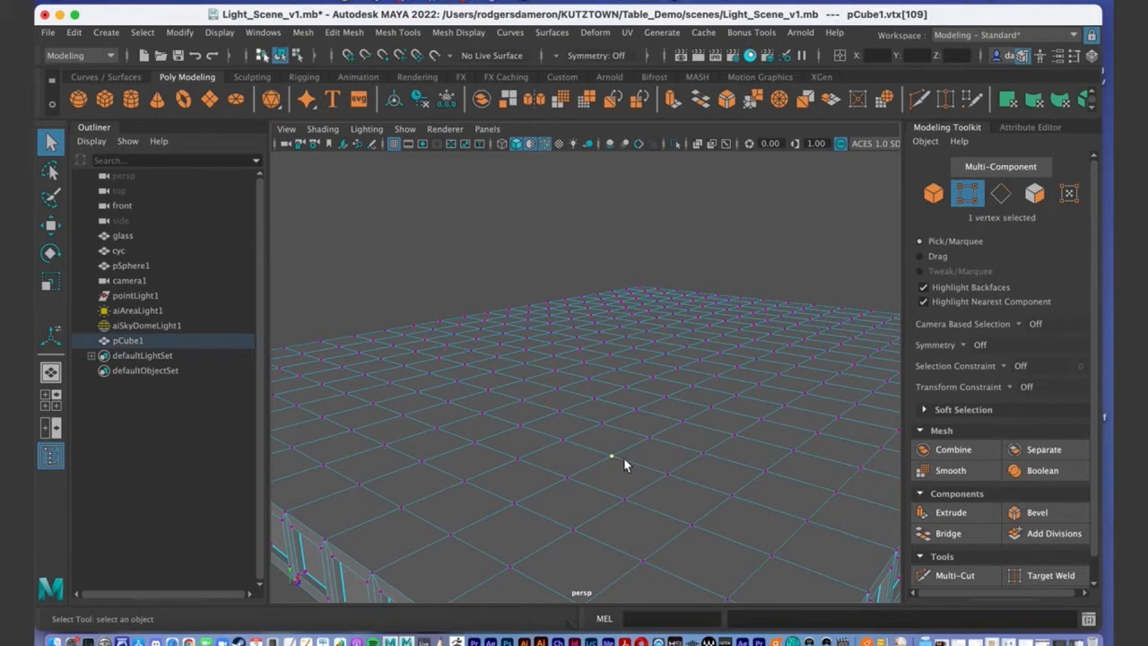
{"action": "left_click_drag", "start_coordinate": [604, 461], "coordinate": [631, 476], "text": "alt"}
{"action": "right_click_drag", "start_coordinate": [615, 379], "coordinate": [654, 372], "text": "alt"}
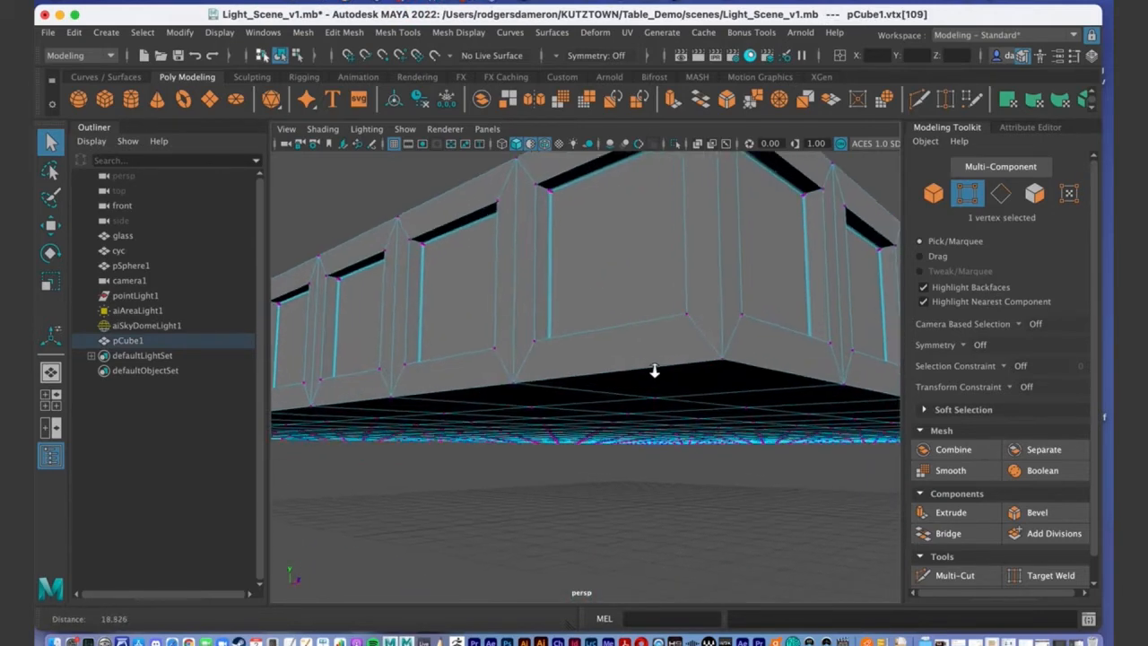
{"action": "left_click", "coordinate": [723, 362]}
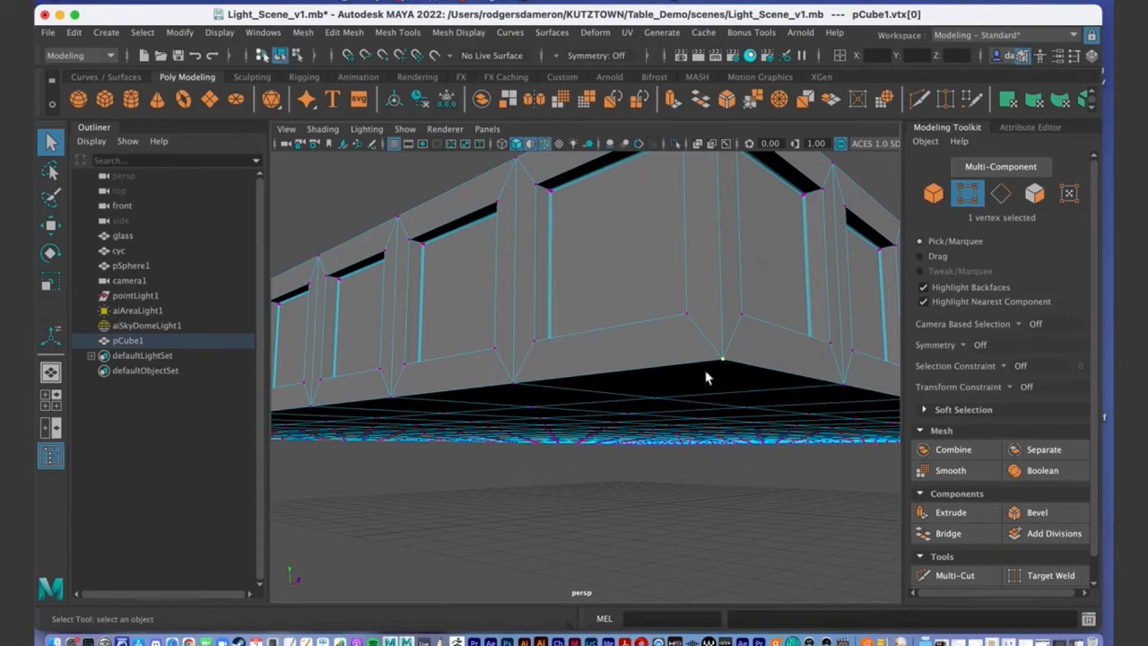
Inspect the slab's underside and switch to face selection mode.
{"action": "left_click_drag", "start_coordinate": [735, 343], "coordinate": [769, 385], "text": "alt"}
{"action": "left_click_drag", "start_coordinate": [607, 403], "coordinate": [650, 352], "text": "alt"}
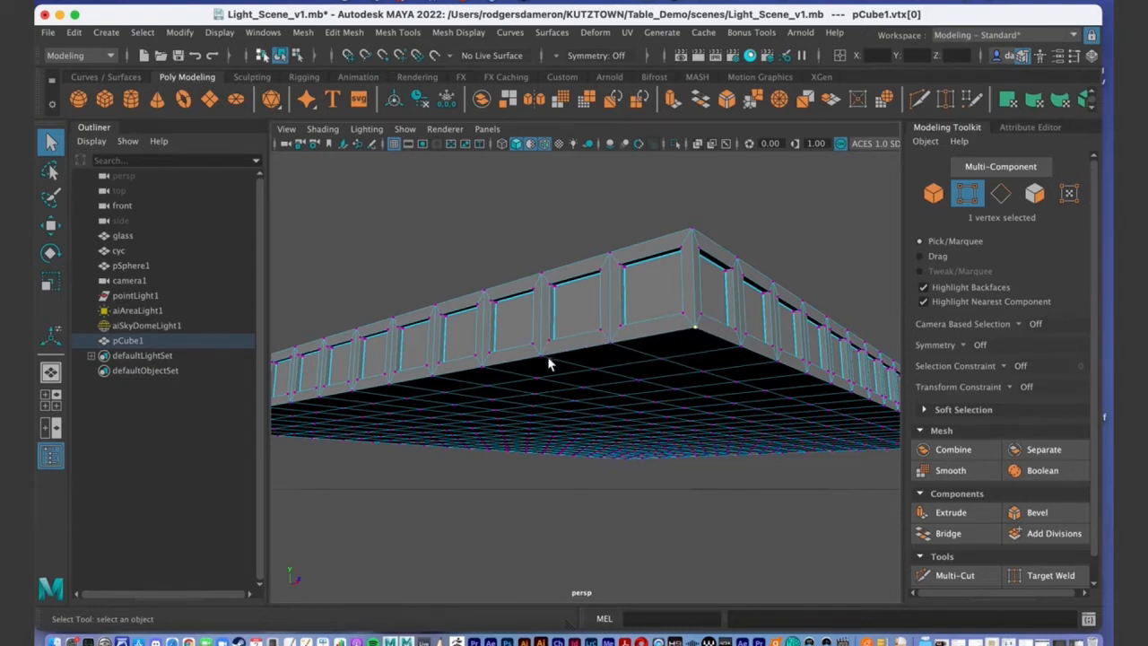
{"action": "right_click_drag", "start_coordinate": [466, 375], "coordinate": [505, 362], "text": "alt"}
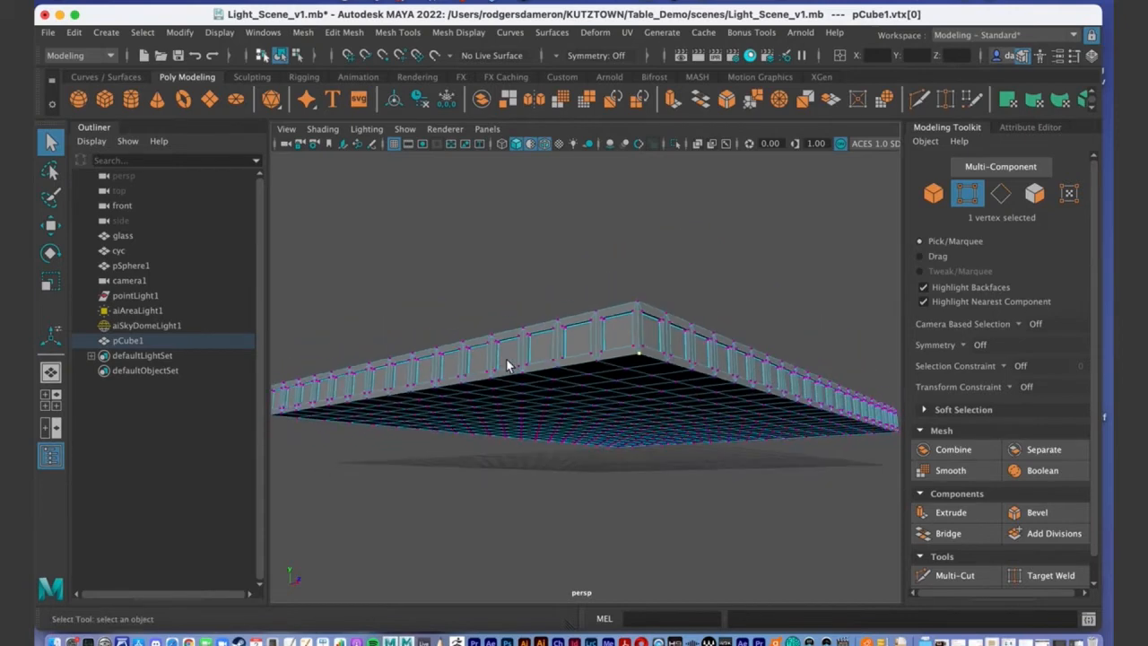
{"action": "left_click_drag", "start_coordinate": [525, 352], "coordinate": [561, 346], "text": "alt"}
{"action": "left_click_drag", "start_coordinate": [576, 438], "coordinate": [650, 322], "text": "alt"}
{"action": "left_click_drag", "start_coordinate": [571, 385], "coordinate": [583, 314], "text": "alt"}
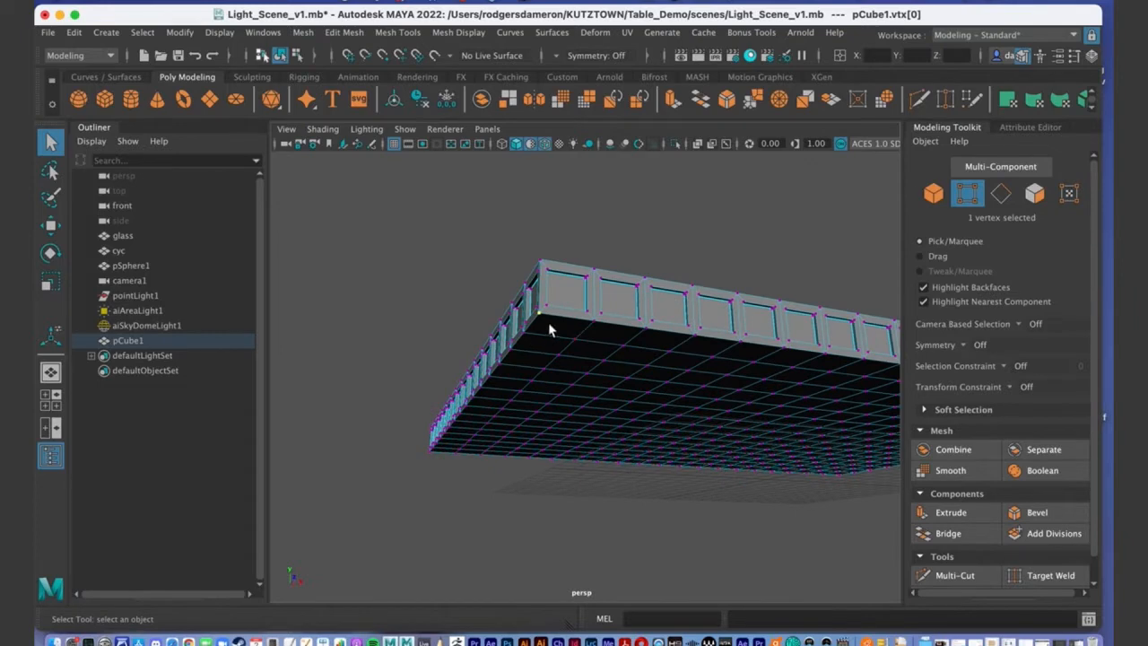
{"action": "right_click_drag", "start_coordinate": [551, 329], "coordinate": [567, 274]}
{"action": "left_click_drag", "start_coordinate": [616, 354], "coordinate": [620, 344], "text": "alt"}
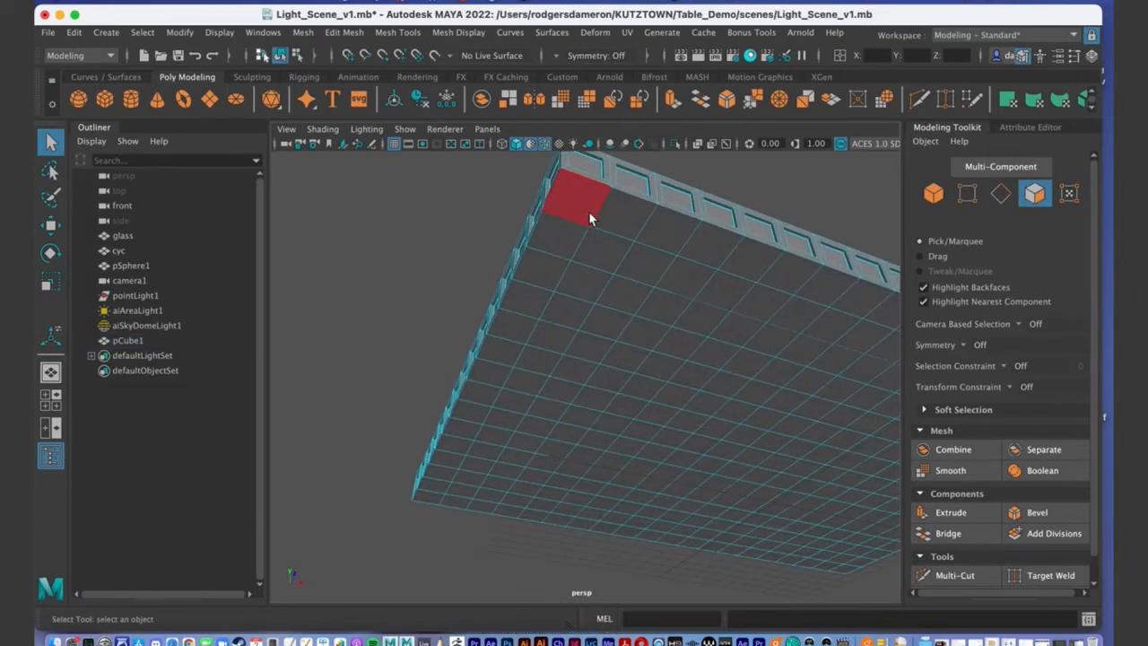
Select a two-row strip of faces along the underside corner edge of the slab.
{"action": "left_click_drag", "start_coordinate": [584, 210], "coordinate": [607, 231], "text": "alt"}
{"action": "left_click", "coordinate": [623, 215]}
{"action": "left_click", "coordinate": [684, 244], "text": "shift"}
{"action": "left_click", "coordinate": [707, 255], "text": "shift"}
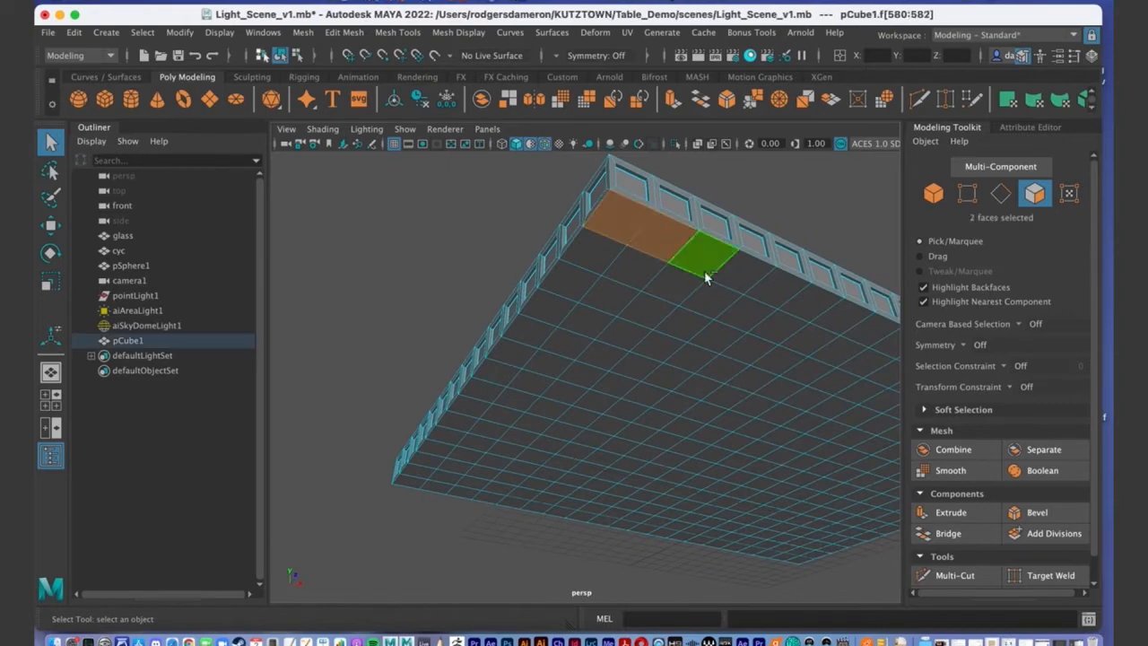
{"action": "left_click", "coordinate": [741, 271], "text": "shift"}
{"action": "left_click", "coordinate": [807, 304], "text": "shift"}
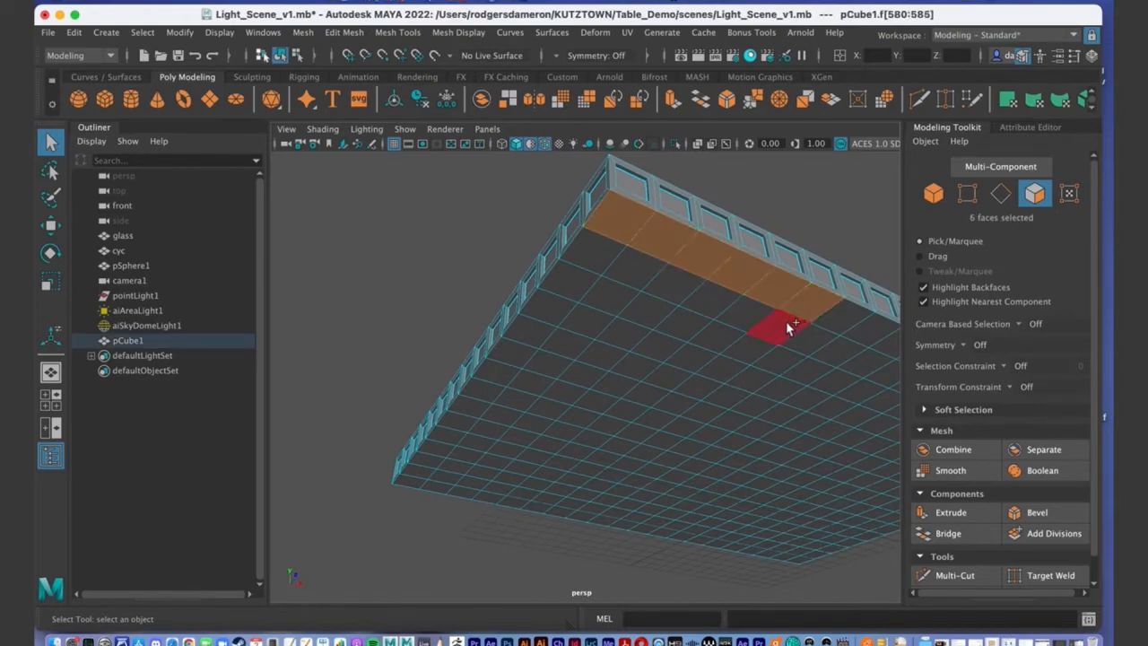
{"action": "left_click", "coordinate": [786, 321], "text": "shift"}
{"action": "left_click", "coordinate": [745, 314], "text": "shift"}
{"action": "left_click", "coordinate": [707, 305], "text": "shift"}
{"action": "left_click", "coordinate": [621, 266], "text": "shift"}
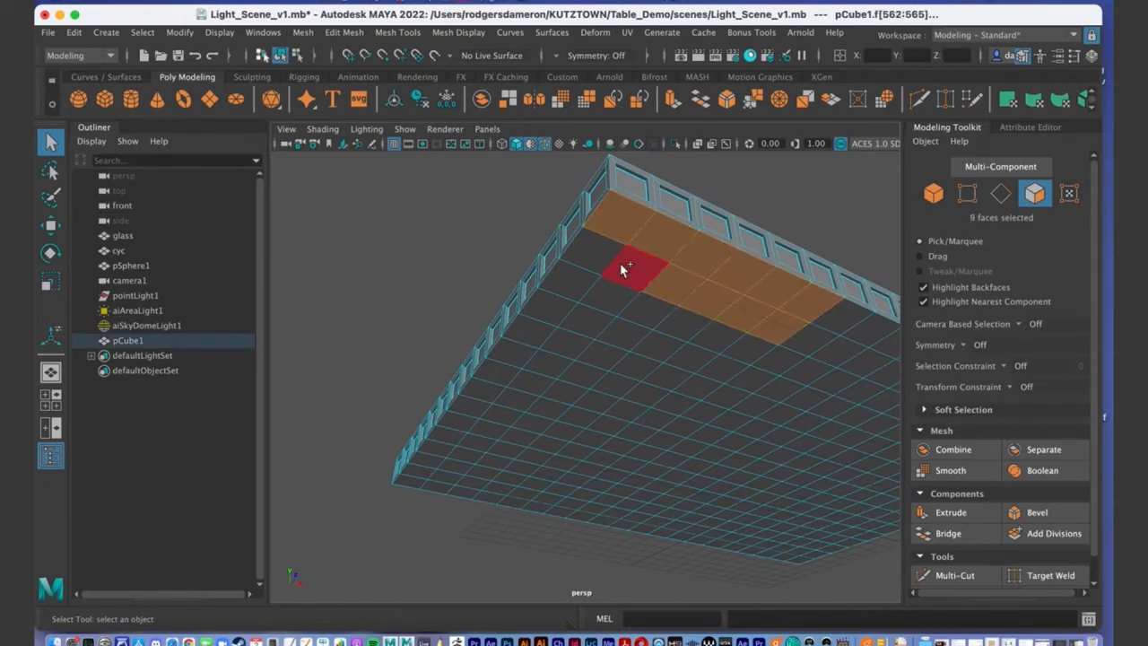
{"action": "left_click", "coordinate": [621, 267], "text": "shift"}
Clear that pick and reselect a small 2×3 patch of corner faces instead.
{"action": "left_click_drag", "start_coordinate": [620, 372], "coordinate": [574, 320], "text": "alt"}
{"action": "right_click_drag", "start_coordinate": [574, 321], "coordinate": [536, 302], "text": "alt"}
{"action": "left_click_drag", "start_coordinate": [535, 302], "coordinate": [626, 348], "text": "alt"}
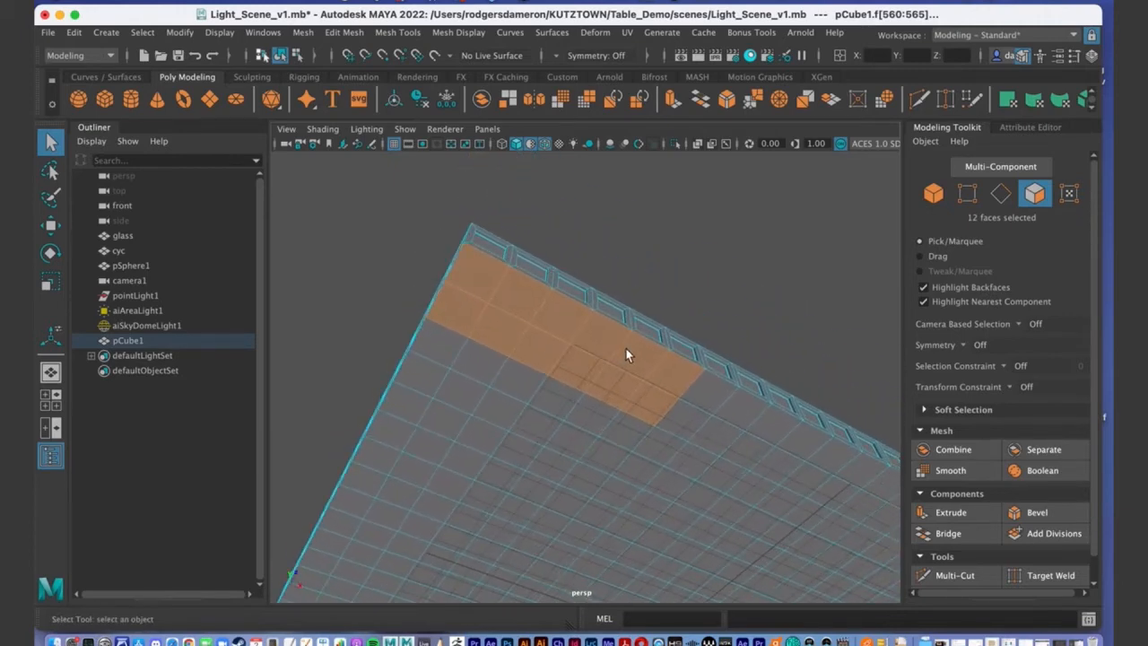
{"action": "left_click", "coordinate": [606, 263]}
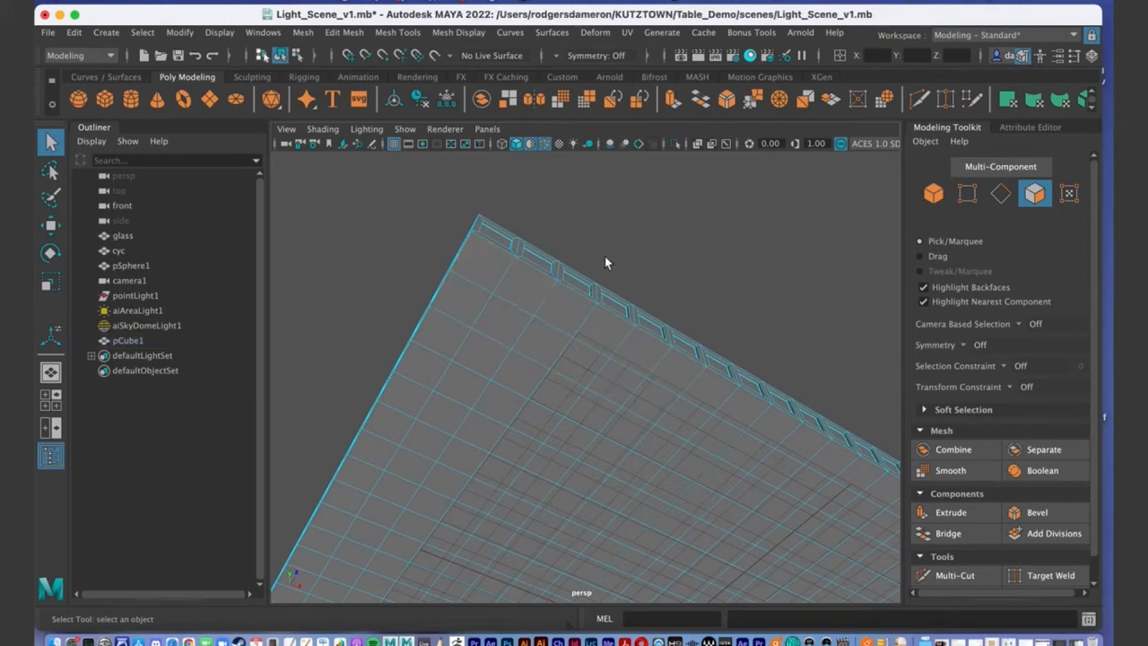
{"action": "left_click", "coordinate": [491, 263]}
{"action": "left_click", "coordinate": [519, 281], "text": "shift"}
{"action": "left_click", "coordinate": [553, 299], "text": "shift"}
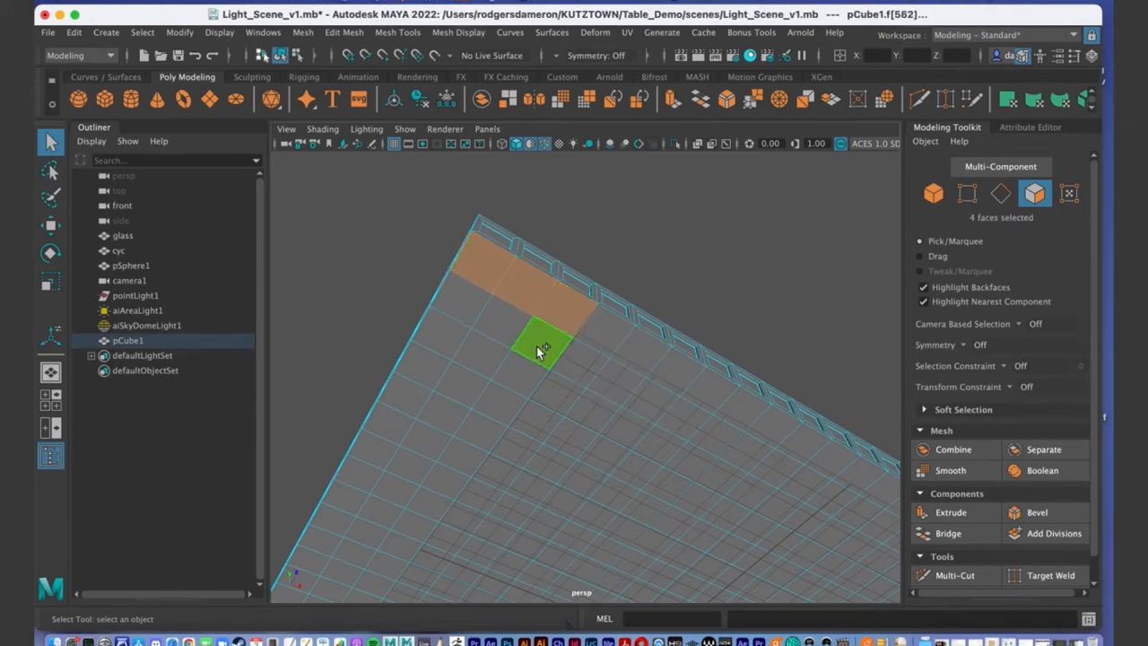
{"action": "left_click", "coordinate": [474, 305], "text": "shift"}
{"action": "left_click_drag", "start_coordinate": [474, 305], "coordinate": [550, 315], "text": "alt"}
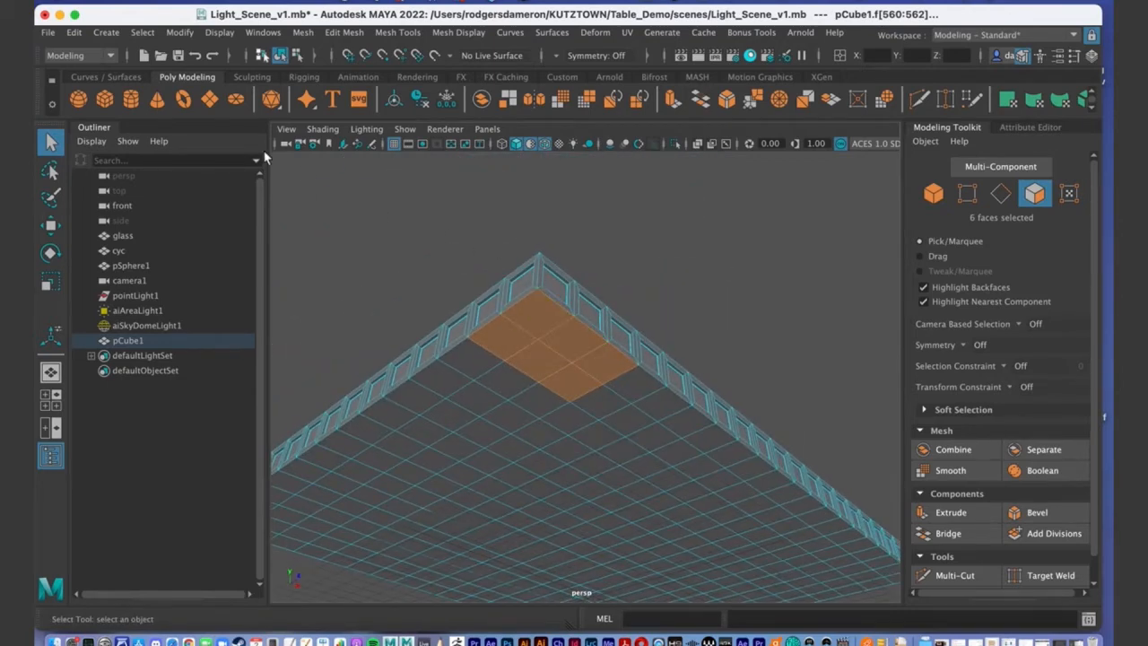
{"action": "left_click", "coordinate": [142, 32]}
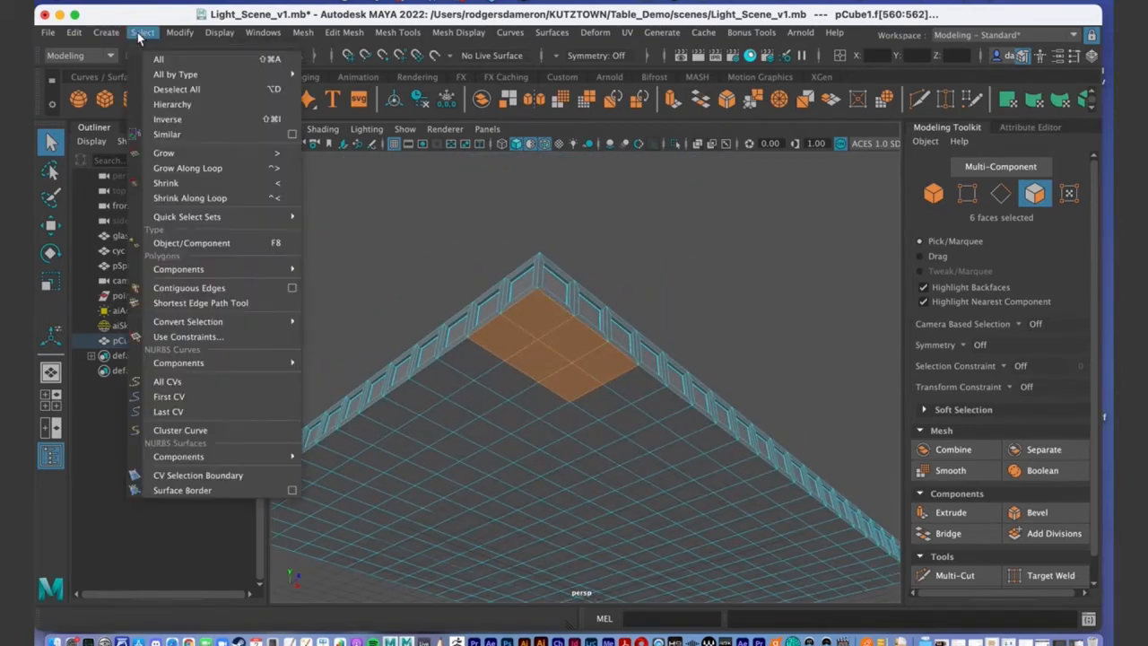
Use Select > Similar to grow the selection to all 594 matching faces.
{"action": "left_click", "coordinate": [172, 136]}
{"action": "scroll", "coordinate": [609, 357], "scroll_direction": "down", "scroll_amount": 5}
{"action": "left_click_drag", "start_coordinate": [598, 313], "coordinate": [536, 433], "text": "alt"}
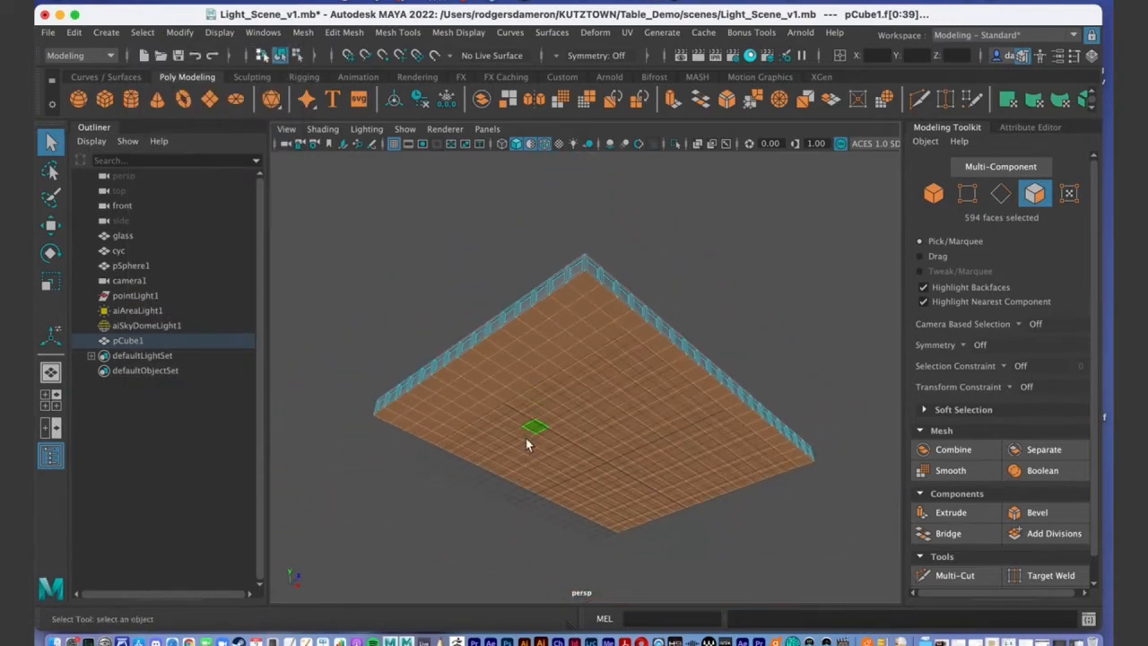
{"action": "left_click_drag", "start_coordinate": [665, 364], "coordinate": [643, 404], "text": "alt"}
{"action": "left_click_drag", "start_coordinate": [803, 314], "coordinate": [714, 266], "text": "alt"}
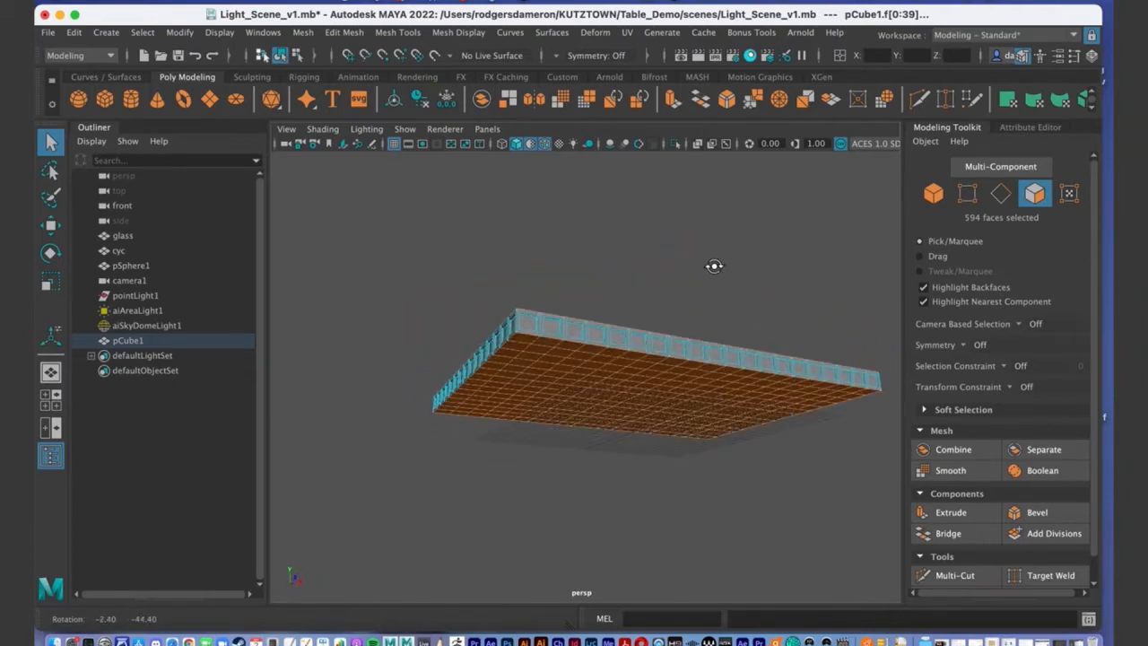
Maximize the front view and frame the slab edge-on.
{"action": "key", "text": "space"}
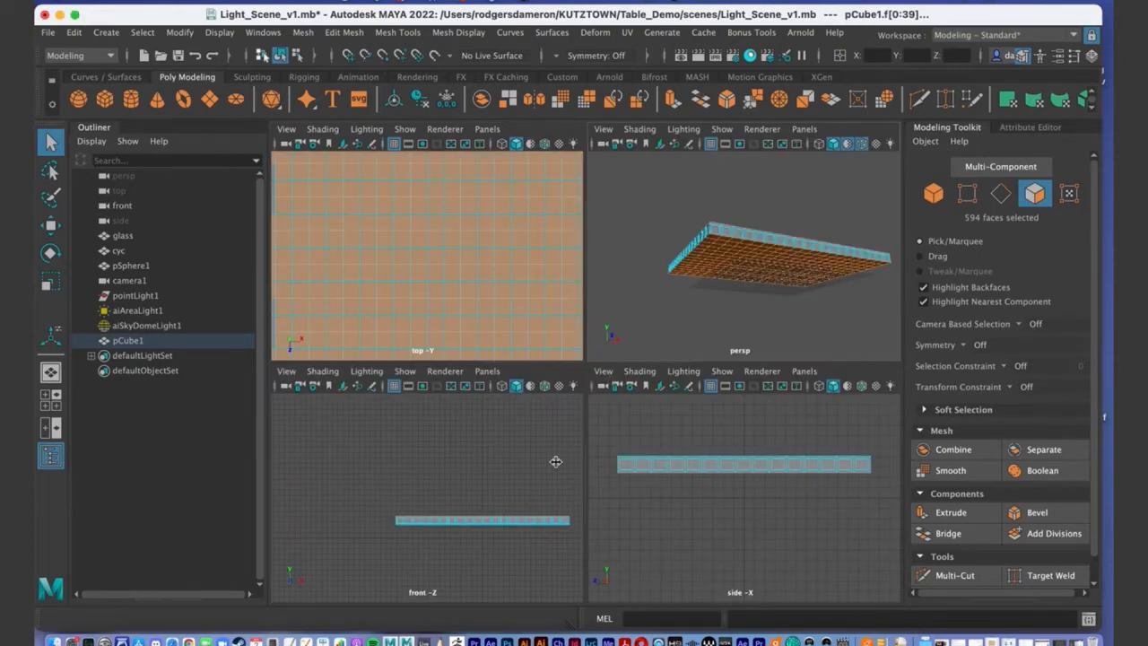
{"action": "key", "text": "space"}
{"action": "middle_click_drag", "start_coordinate": [623, 336], "coordinate": [504, 271], "text": "alt"}
{"action": "right_click_drag", "start_coordinate": [504, 271], "coordinate": [608, 274], "text": "alt"}
{"action": "middle_click_drag", "start_coordinate": [607, 275], "coordinate": [610, 251], "text": "alt"}
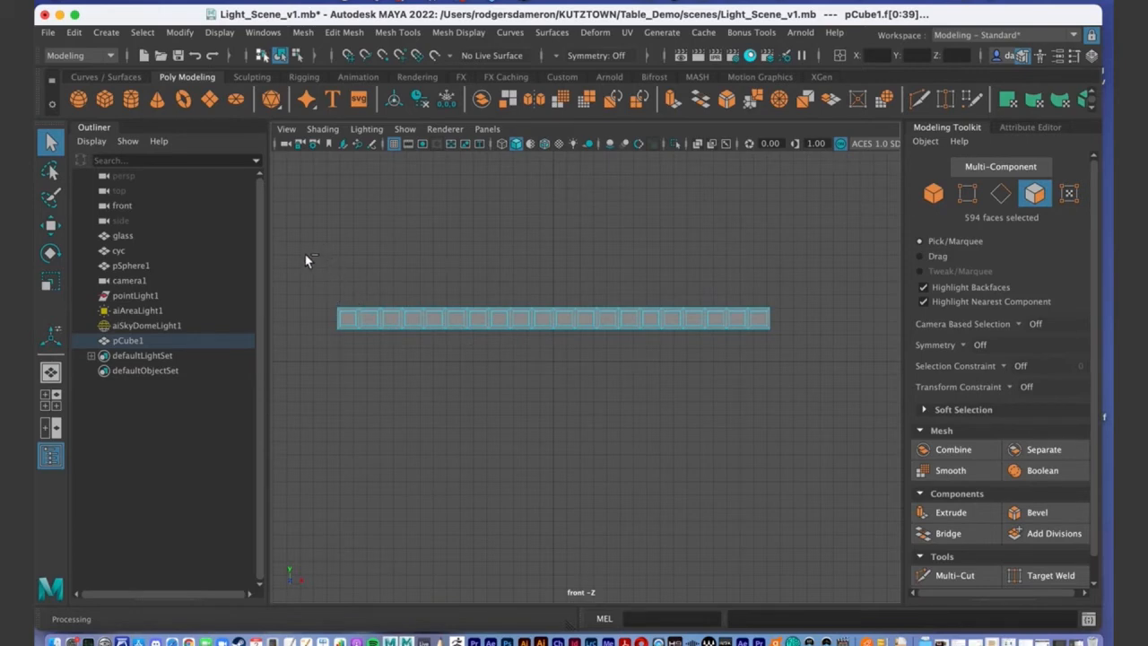
Deselect the slab's top faces in front view, keeping the 300 underside faces, then maximize perspective.
{"action": "left_click_drag", "start_coordinate": [305, 259], "coordinate": [567, 319]}
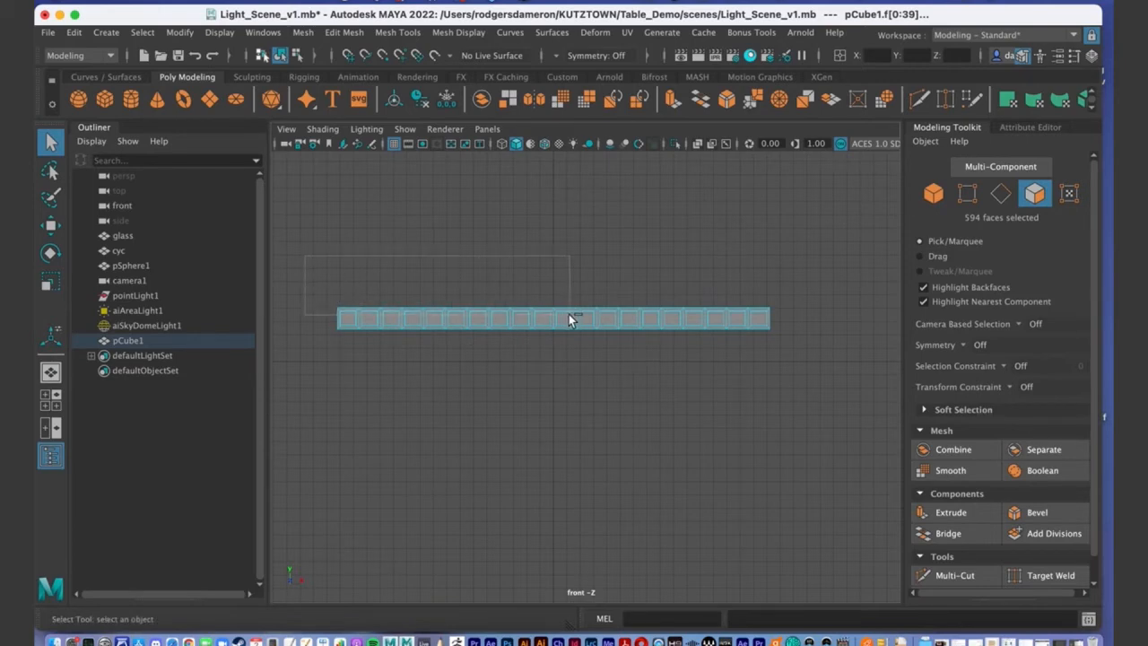
{"action": "left_click_drag", "start_coordinate": [692, 315], "coordinate": [790, 324]}
{"action": "key", "text": "space"}
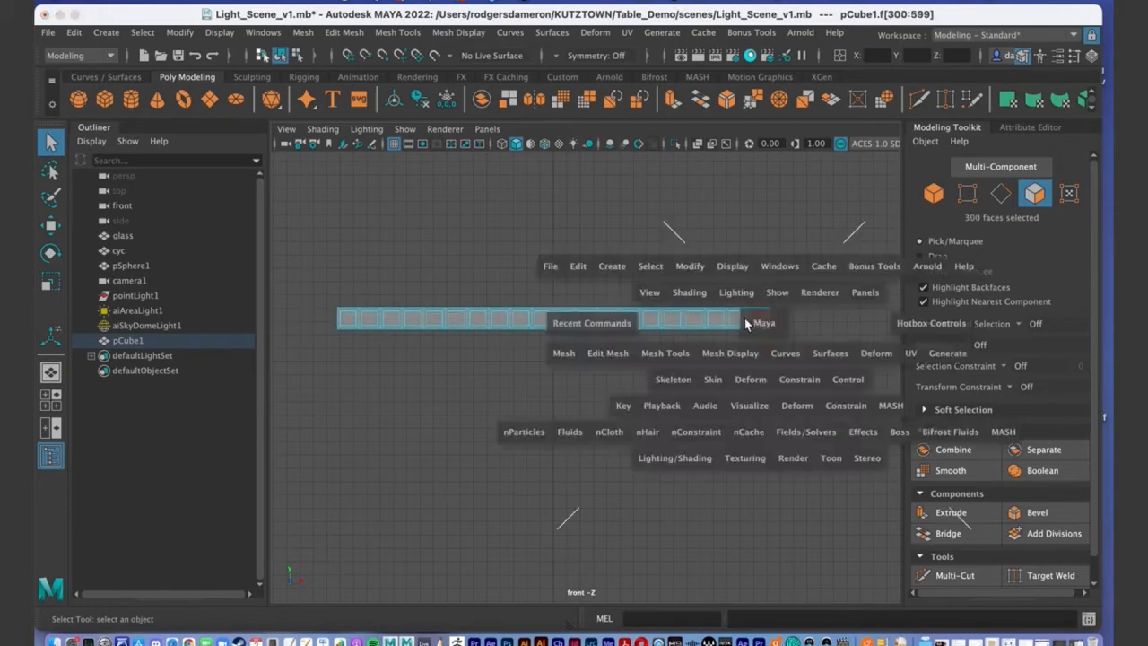
{"action": "key", "text": "space"}
{"action": "left_click_drag", "start_coordinate": [733, 285], "coordinate": [715, 302], "text": "alt"}
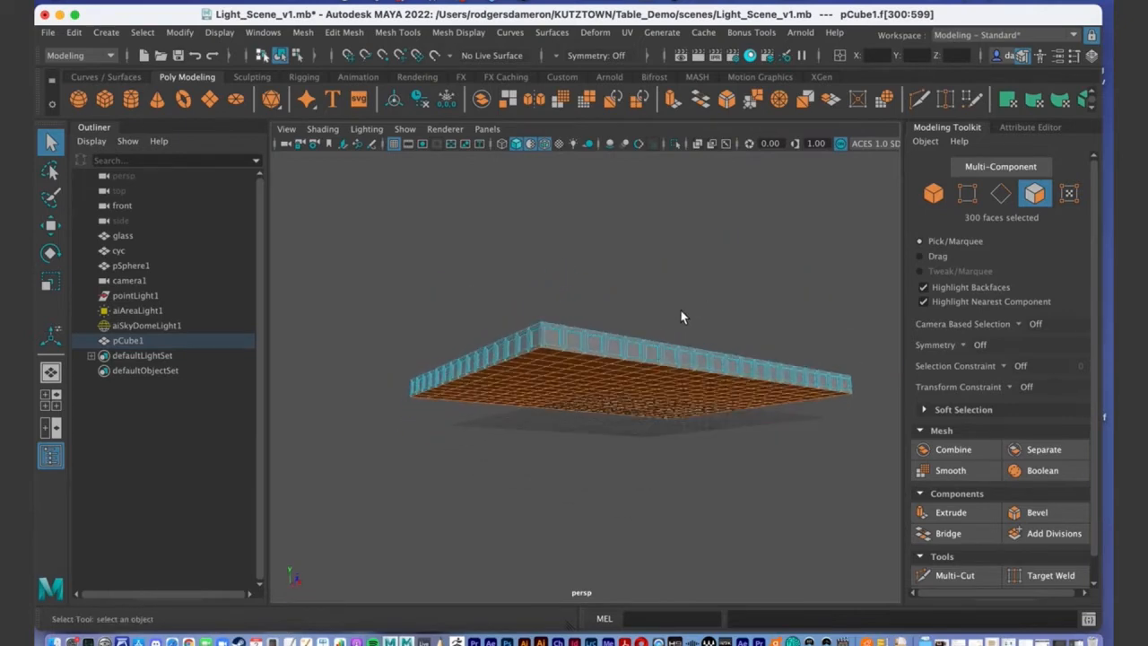
{"action": "left_click_drag", "start_coordinate": [626, 330], "coordinate": [543, 241], "text": "alt"}
{"action": "right_click_drag", "start_coordinate": [550, 280], "coordinate": [535, 240]}
{"action": "left_click", "coordinate": [536, 240]}
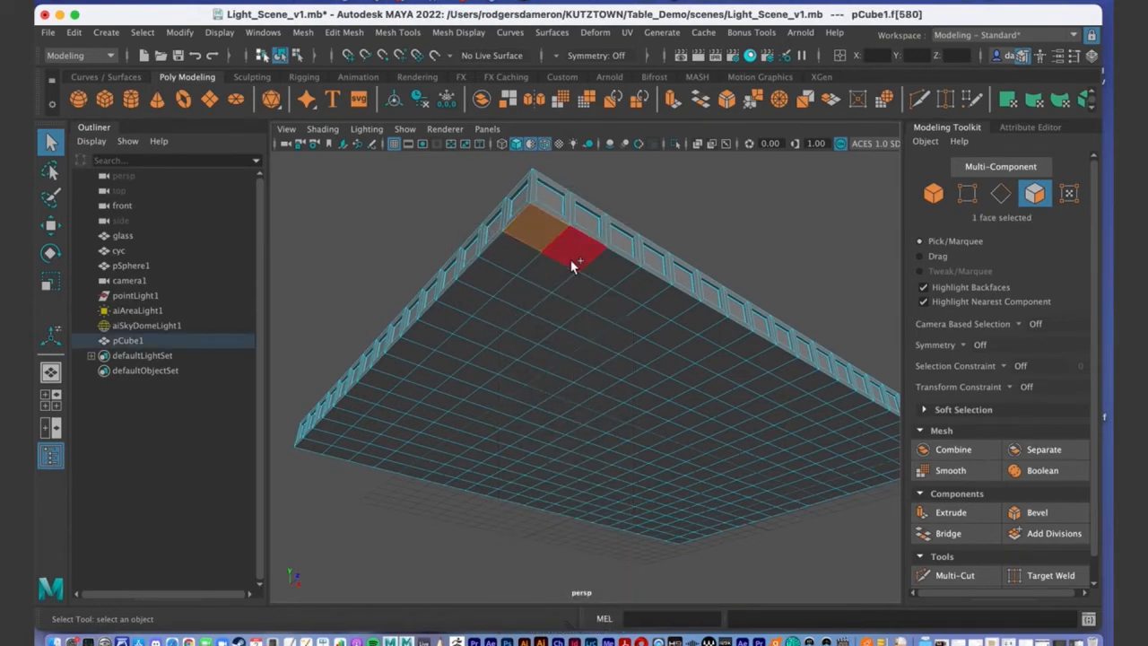
{"action": "left_click", "coordinate": [575, 253], "text": "shift"}
{"action": "left_click", "coordinate": [602, 269], "text": "shift"}
{"action": "left_click", "coordinate": [577, 289], "text": "shift"}
{"action": "left_click", "coordinate": [539, 276], "text": "shift"}
{"action": "left_click_drag", "start_coordinate": [537, 269], "coordinate": [503, 318], "text": "alt"}
{"action": "left_click_drag", "start_coordinate": [435, 239], "coordinate": [358, 188], "text": "alt"}
{"action": "left_click", "coordinate": [140, 33]}
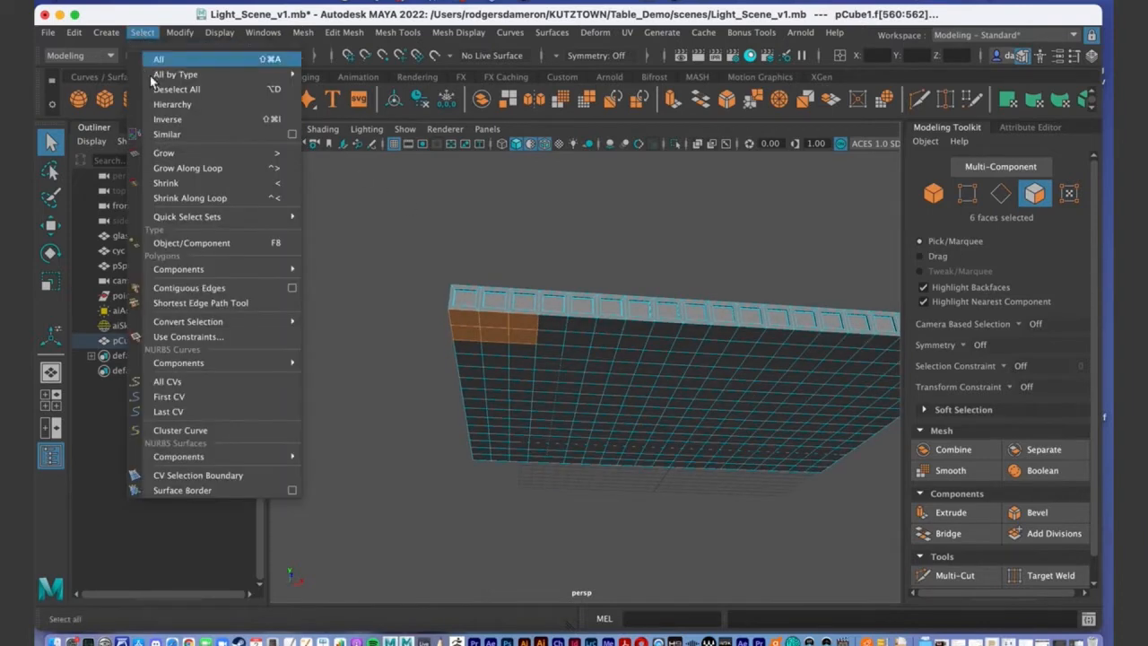
{"action": "left_click", "coordinate": [163, 134]}
{"action": "left_click_drag", "start_coordinate": [674, 391], "coordinate": [544, 409], "text": "alt"}
{"action": "key", "text": "space"}
{"action": "key", "text": "space"}
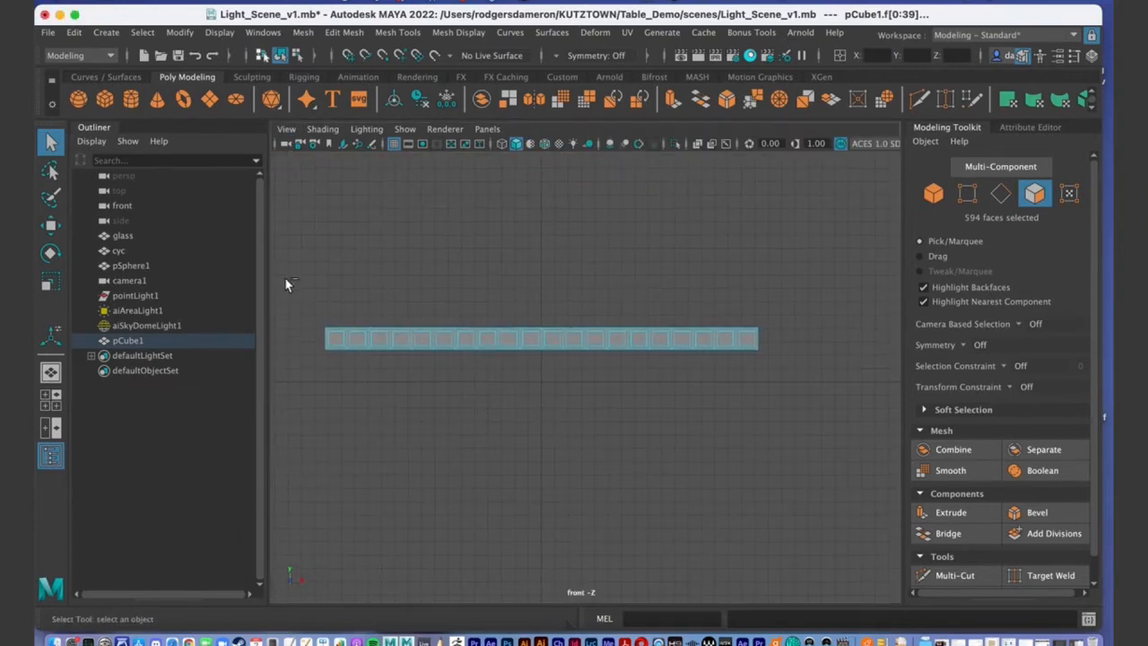
{"action": "left_click_drag", "start_coordinate": [294, 291], "coordinate": [807, 333]}
{"action": "key", "text": "space"}
{"action": "key", "text": "space"}
{"action": "left_click_drag", "start_coordinate": [752, 302], "coordinate": [670, 361], "text": "alt"}
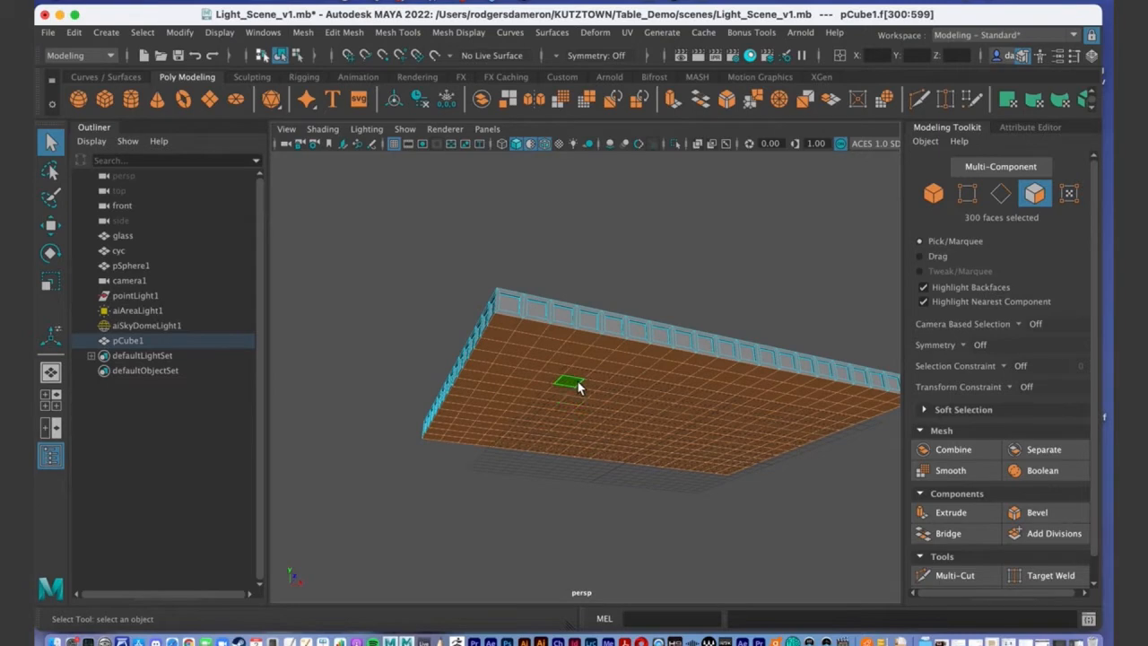
{"action": "left_click_drag", "start_coordinate": [610, 389], "coordinate": [640, 391], "text": "alt"}
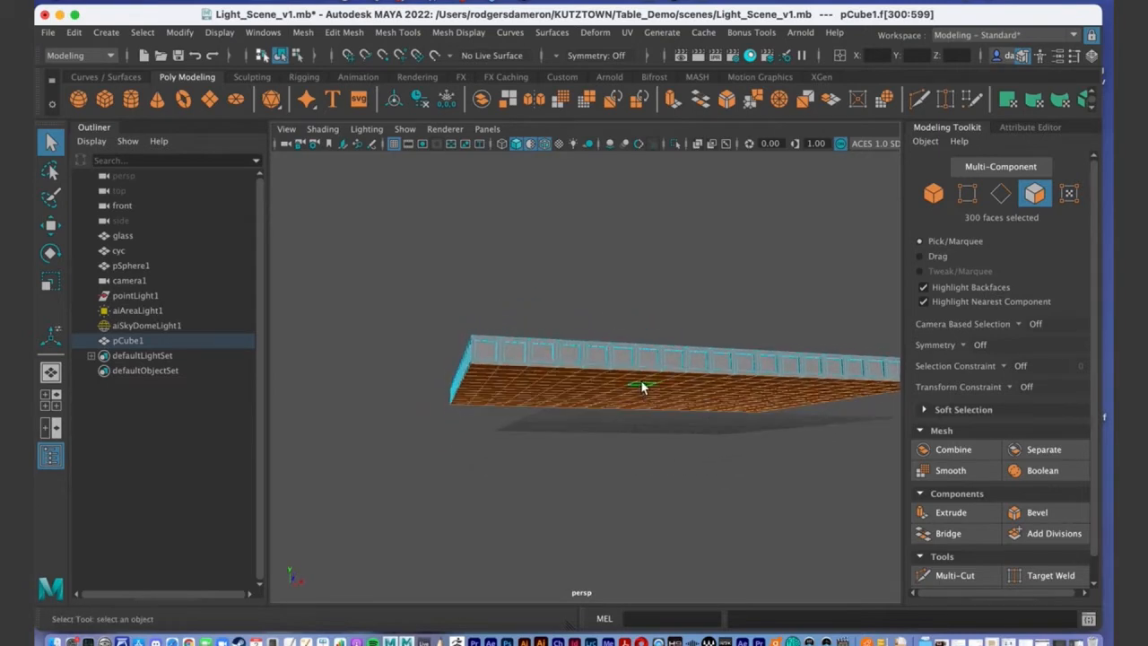
{"action": "key", "text": "space"}
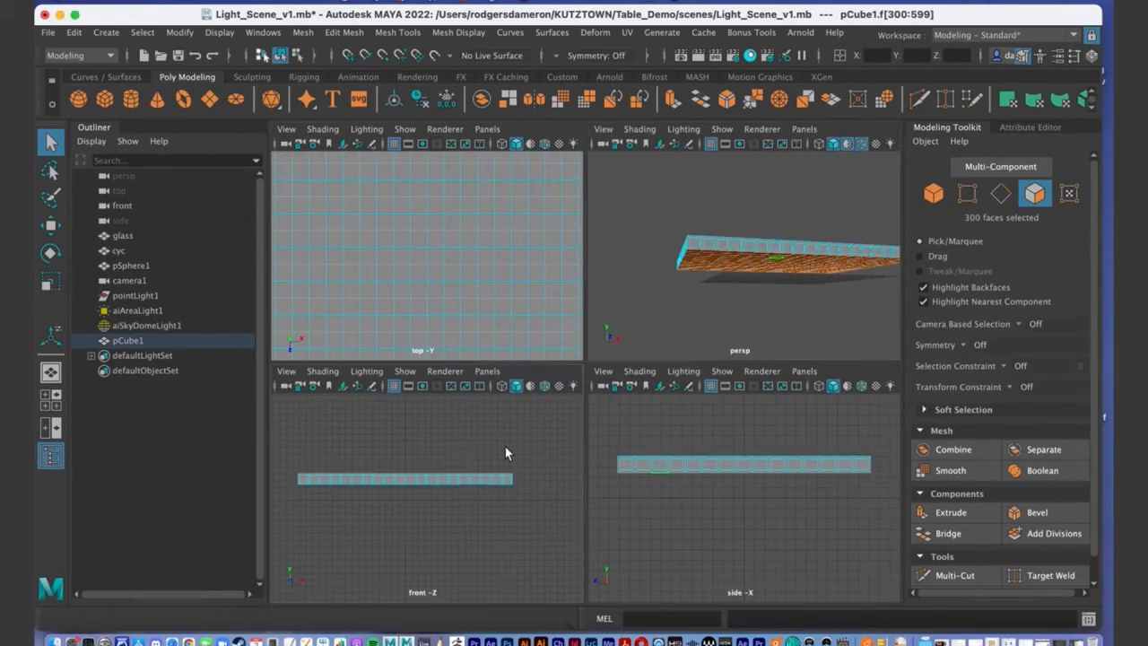
{"action": "key", "text": "space"}
{"action": "right_click_drag", "start_coordinate": [430, 339], "coordinate": [435, 274]}
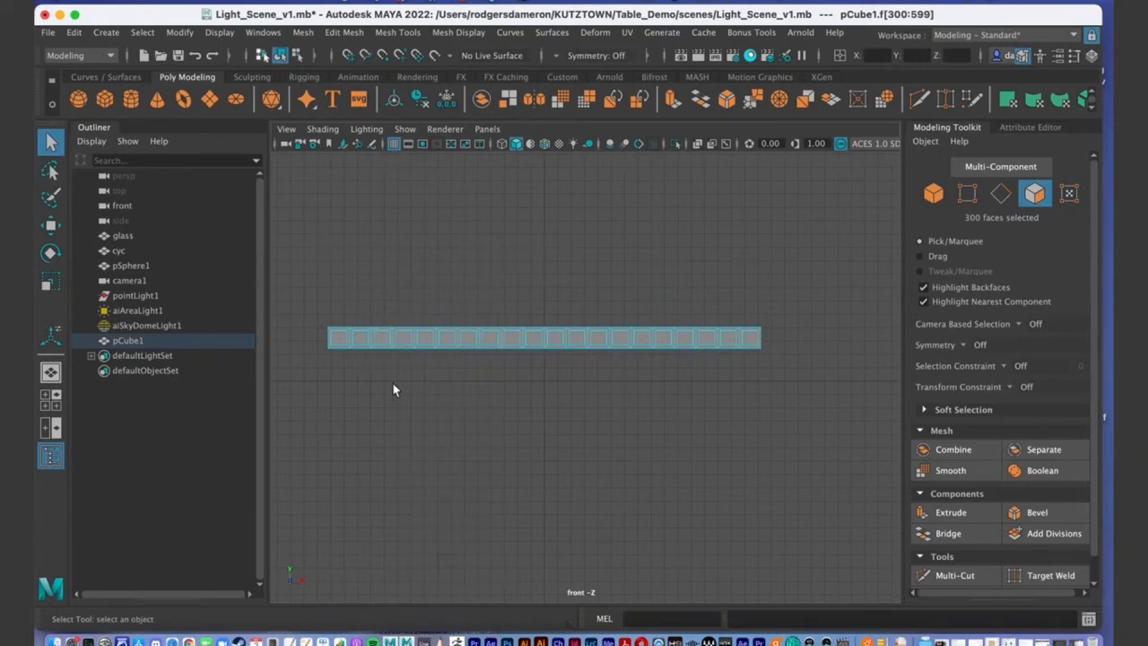
{"action": "left_click_drag", "start_coordinate": [296, 302], "coordinate": [843, 398]}
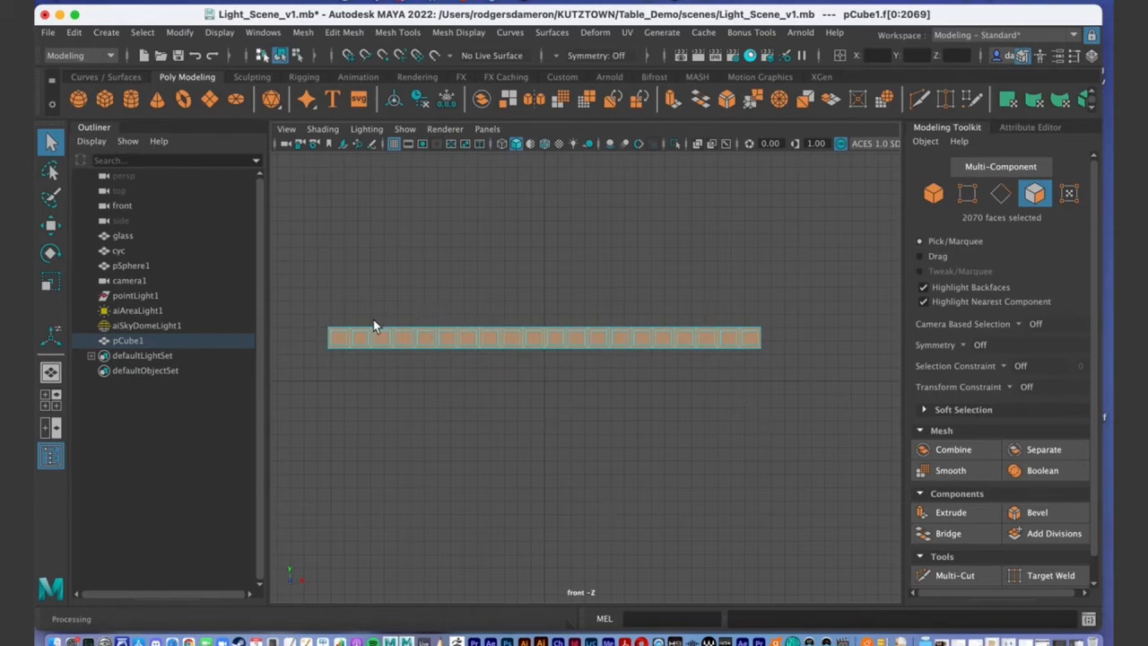
{"action": "left_click_drag", "start_coordinate": [302, 297], "coordinate": [771, 336]}
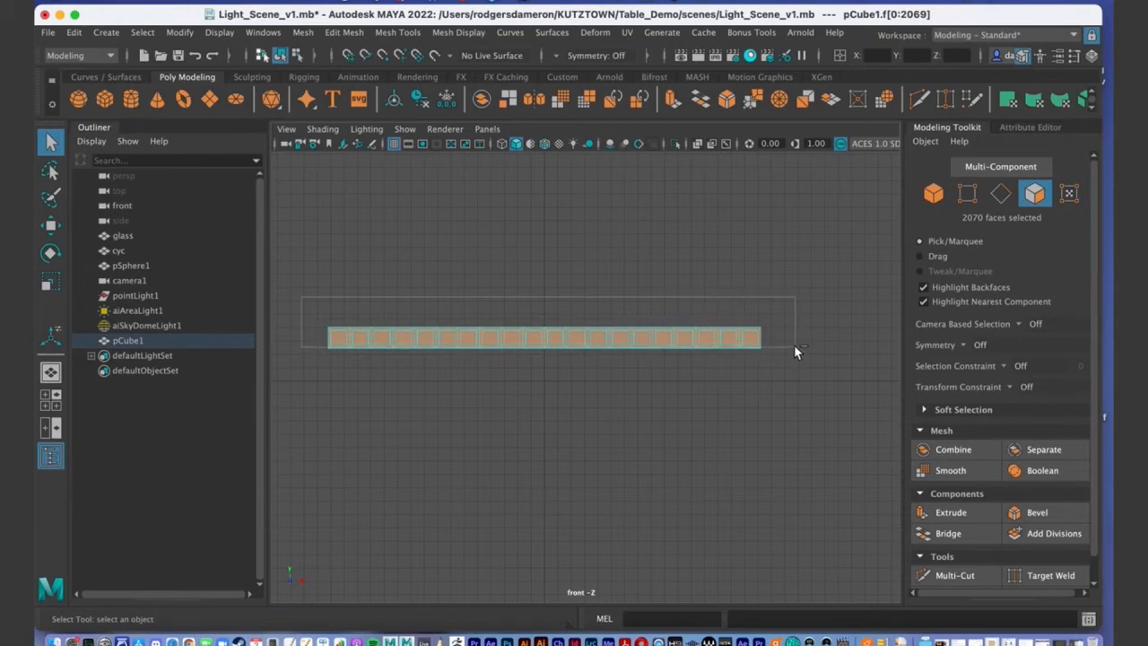
{"action": "left_click_drag", "start_coordinate": [795, 344], "coordinate": [797, 346]}
{"action": "left_click_drag", "start_coordinate": [797, 348], "coordinate": [797, 347]}
{"action": "key", "text": "space"}
{"action": "left_click_drag", "start_coordinate": [732, 317], "coordinate": [728, 205], "text": "alt"}
{"action": "left_click_drag", "start_coordinate": [751, 276], "coordinate": [747, 249], "text": "alt"}
{"action": "key", "text": "space"}
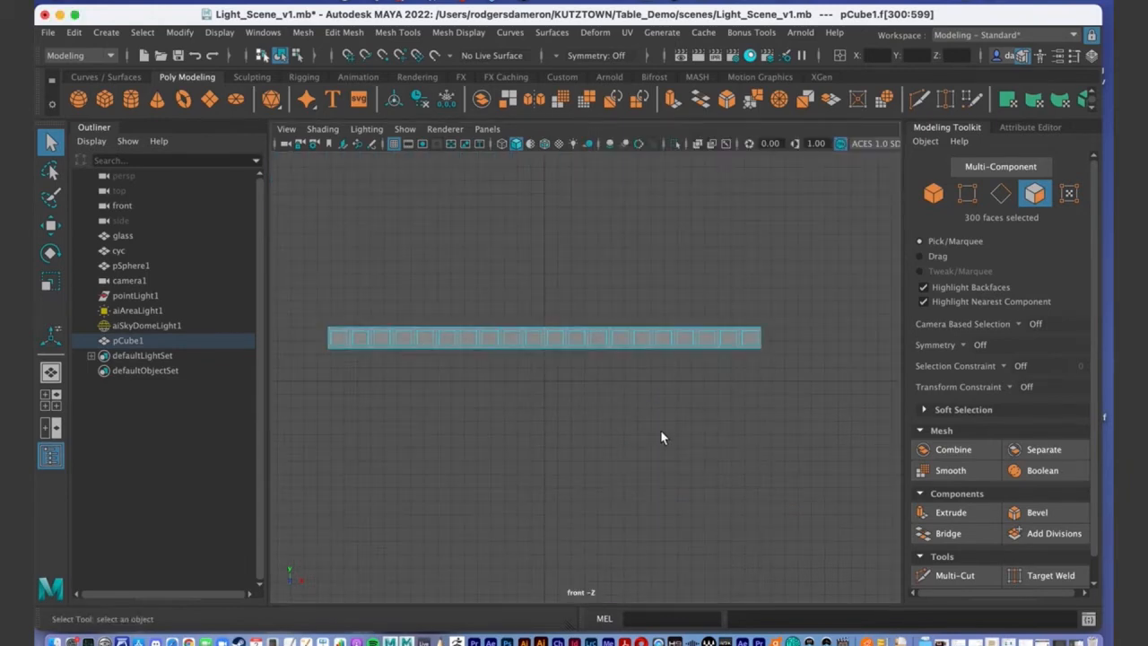
{"action": "left_click", "coordinate": [656, 431]}
{"action": "key", "text": "space"}
{"action": "left_click_drag", "start_coordinate": [745, 289], "coordinate": [744, 287], "text": "alt"}
{"action": "key", "text": "space"}
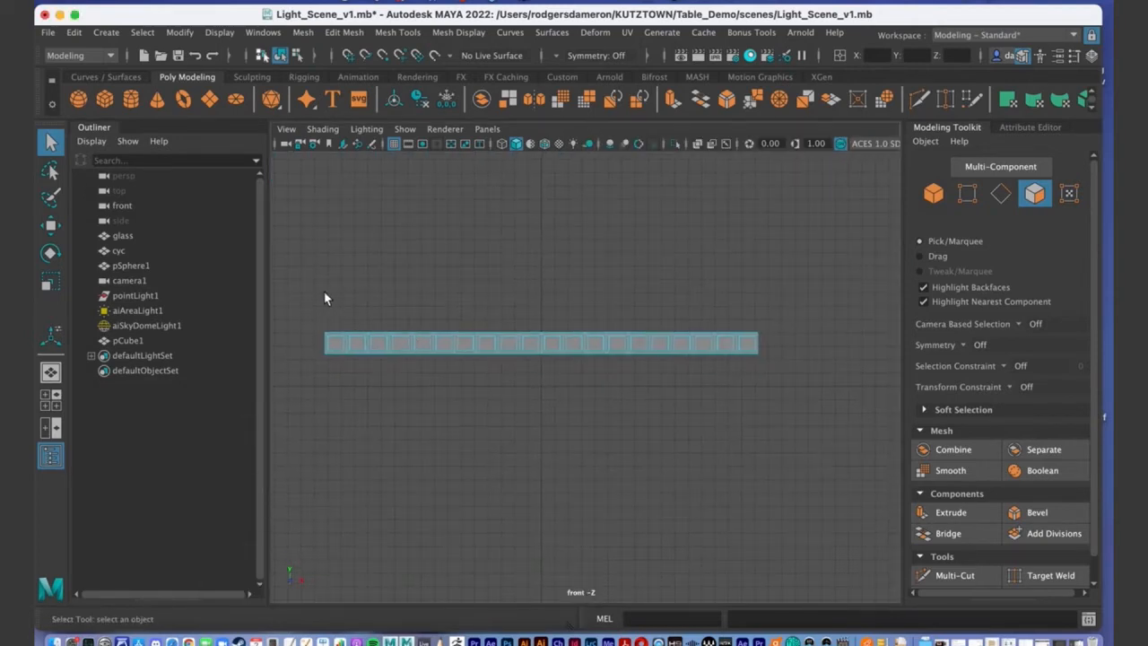
{"action": "right_click_drag", "start_coordinate": [391, 343], "coordinate": [299, 285]}
{"action": "left_click_drag", "start_coordinate": [326, 327], "coordinate": [846, 399]}
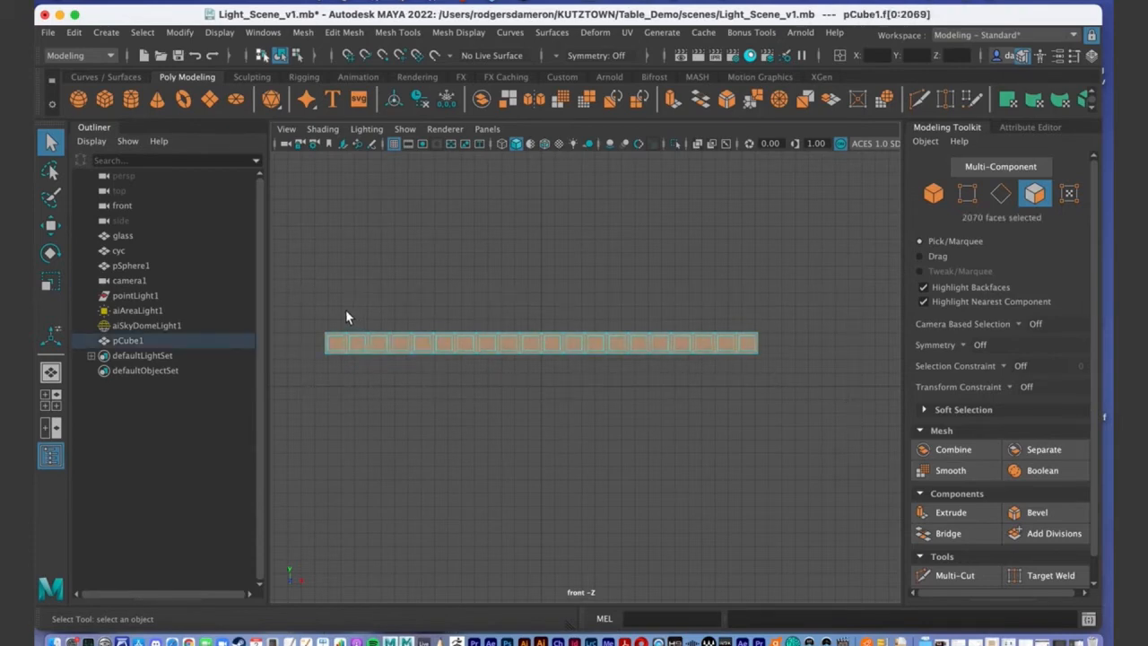
{"action": "left_click_drag", "start_coordinate": [320, 306], "coordinate": [795, 353]}
{"action": "key", "text": "space"}
{"action": "key", "text": "space"}
{"action": "left_click_drag", "start_coordinate": [754, 313], "coordinate": [595, 474], "text": "alt"}
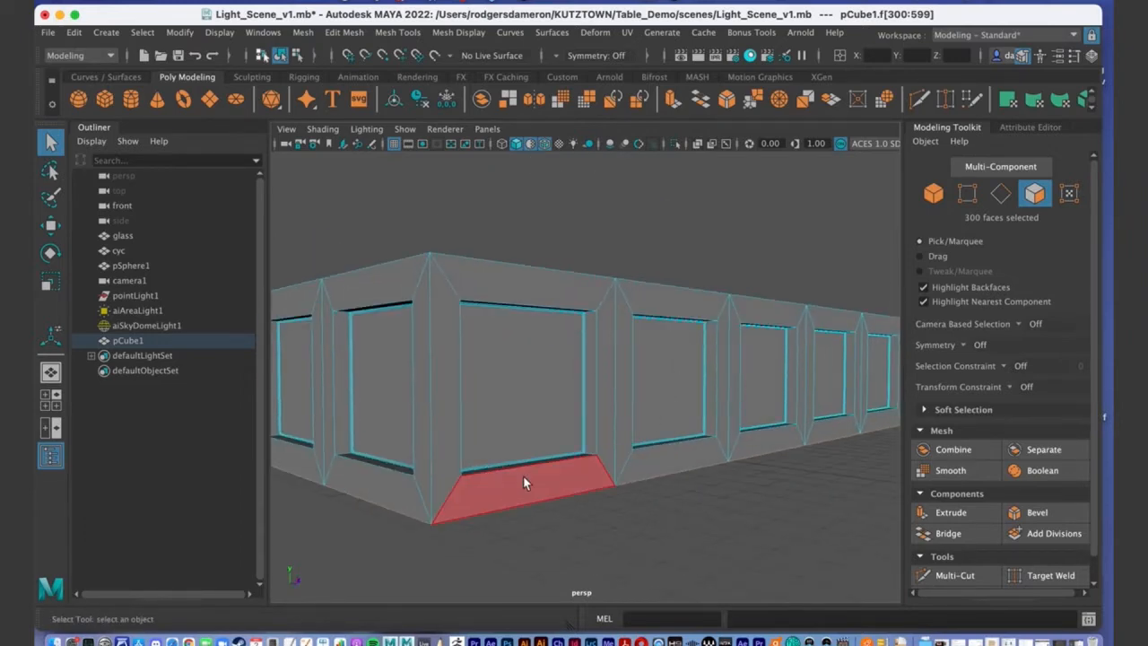
{"action": "right_click_drag", "start_coordinate": [615, 493], "coordinate": [496, 448], "text": "alt"}
{"action": "mouse_move", "coordinate": [496, 449]}
{"action": "left_mouse_down", "text": "alt"}
{"action": "mouse_move", "coordinate": [726, 436]}
{"action": "mouse_move", "coordinate": [577, 410]}
{"action": "mouse_move", "coordinate": [597, 405]}
{"action": "mouse_move", "coordinate": [490, 456]}
{"action": "left_mouse_up", "text": "alt"}
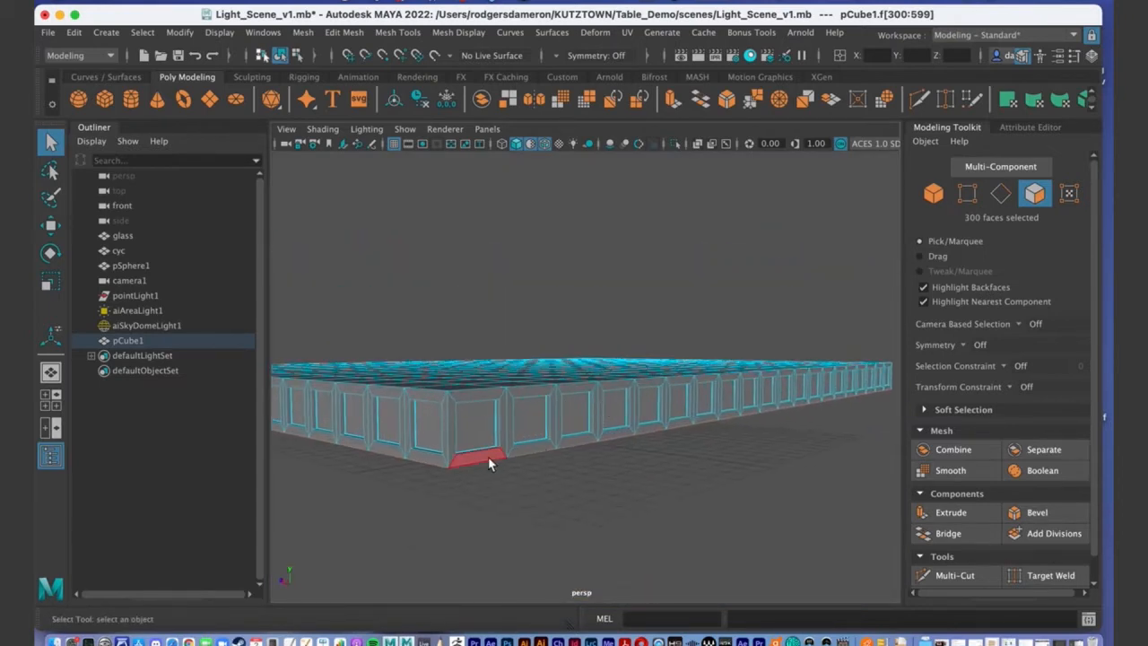
{"action": "left_click", "coordinate": [478, 461], "text": "shift"}
{"action": "left_click", "coordinate": [477, 461], "text": "shift"}
{"action": "left_click_drag", "start_coordinate": [549, 496], "coordinate": [549, 422], "text": "alt"}
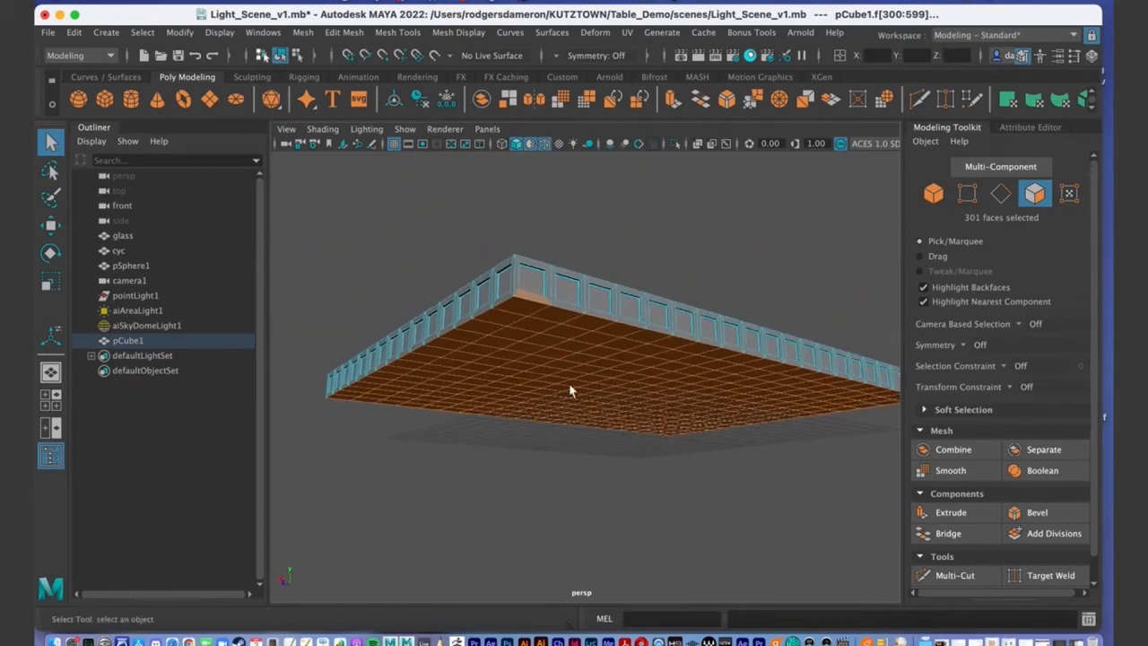
{"action": "left_click", "coordinate": [949, 511]}
{"action": "left_click_drag", "start_coordinate": [690, 466], "coordinate": [628, 287], "text": "alt"}
{"action": "left_click_drag", "start_coordinate": [628, 287], "coordinate": [412, 232], "text": "alt"}
{"action": "middle_click_drag", "start_coordinate": [411, 233], "coordinate": [349, 247], "text": "alt"}
{"action": "right_click_drag", "start_coordinate": [349, 247], "coordinate": [492, 261], "text": "alt"}
{"action": "middle_click_drag", "start_coordinate": [410, 226], "coordinate": [495, 311], "text": "alt"}
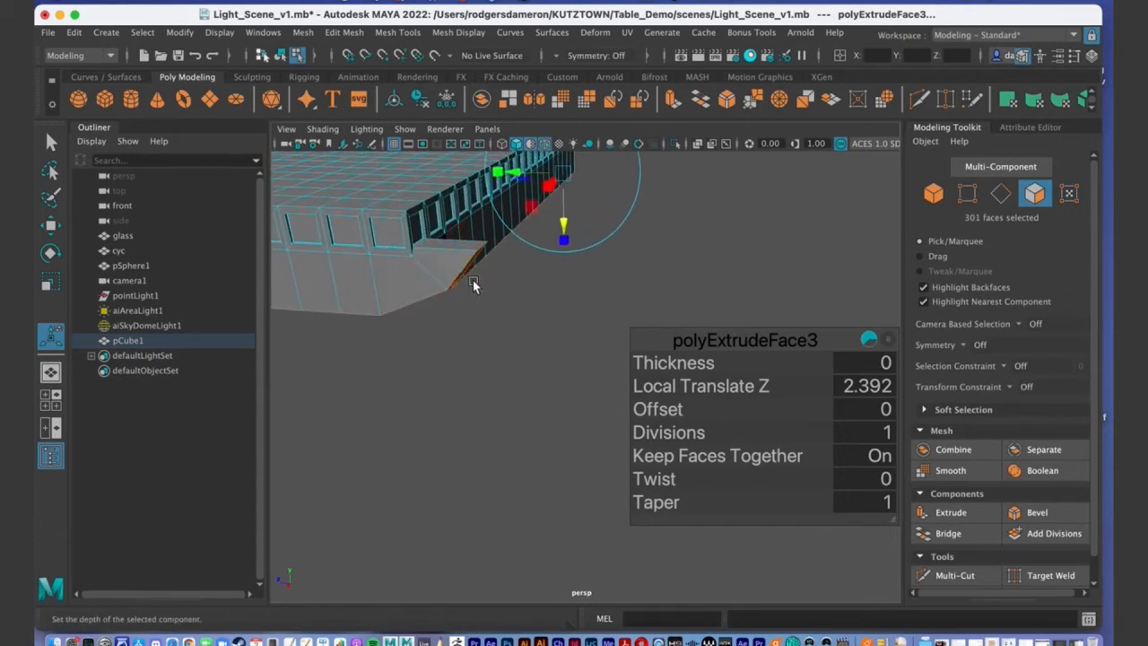
{"action": "middle_click_drag", "start_coordinate": [448, 295], "coordinate": [459, 302], "text": "alt"}
{"action": "right_click_drag", "start_coordinate": [458, 303], "coordinate": [430, 313], "text": "alt"}
{"action": "left_click_drag", "start_coordinate": [499, 323], "coordinate": [448, 301], "text": "alt"}
{"action": "middle_click_drag", "start_coordinate": [448, 302], "coordinate": [505, 327], "text": "alt"}
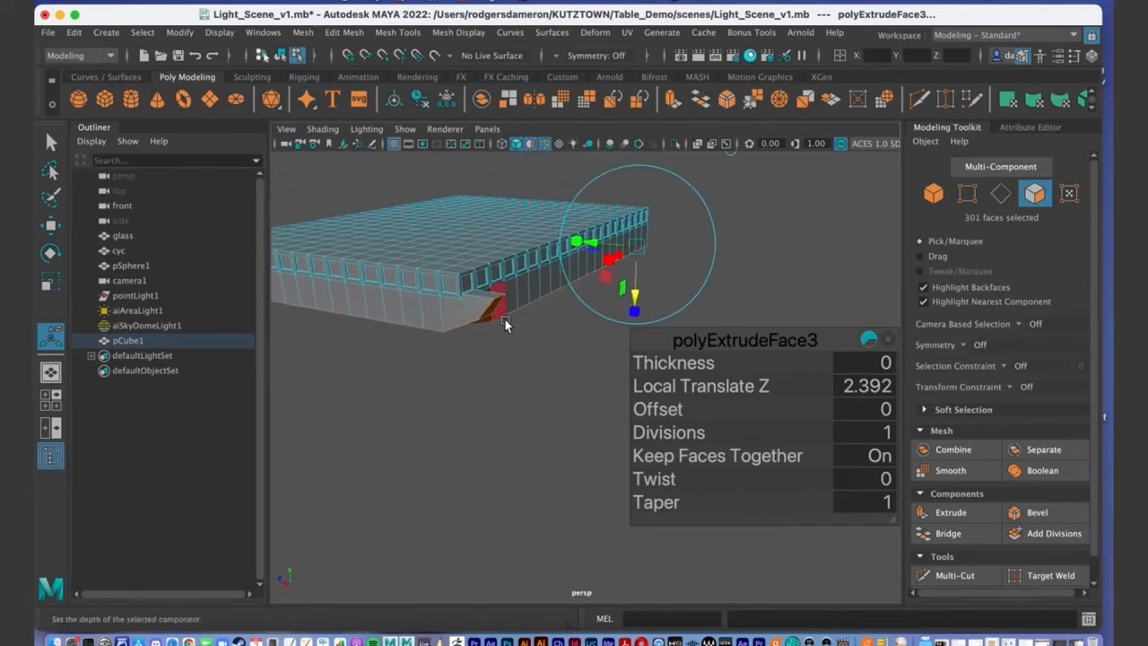
{"action": "key", "text": "z"}
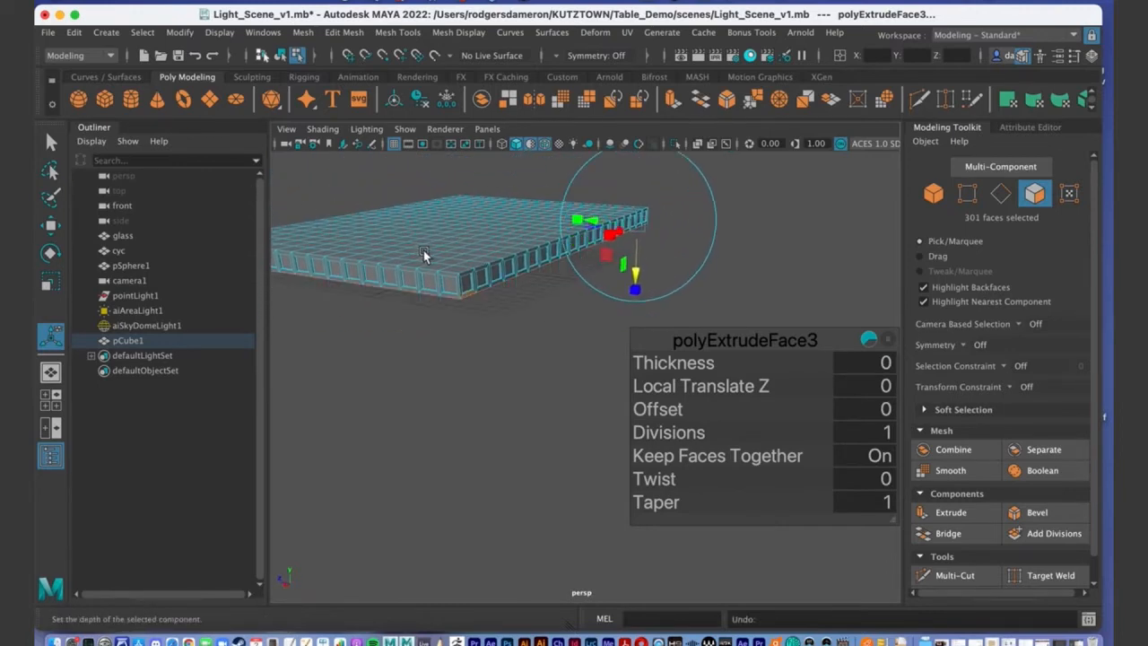
{"action": "key", "text": "z"}
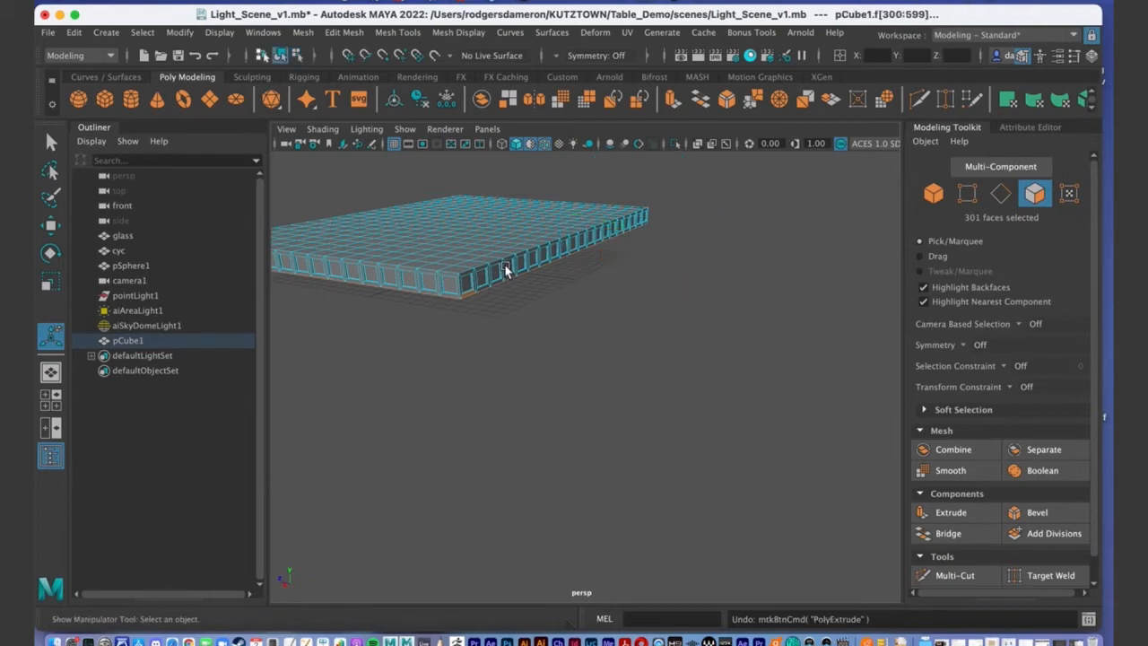
{"action": "left_click_drag", "start_coordinate": [520, 287], "coordinate": [486, 289], "text": "alt"}
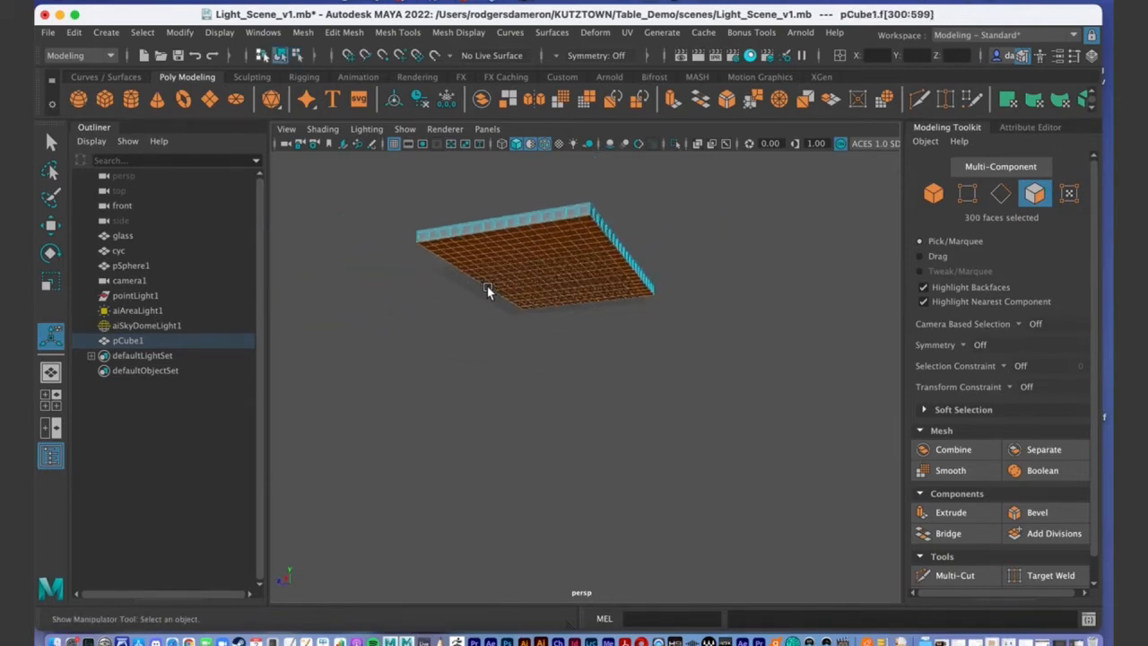
{"action": "key", "text": "f"}
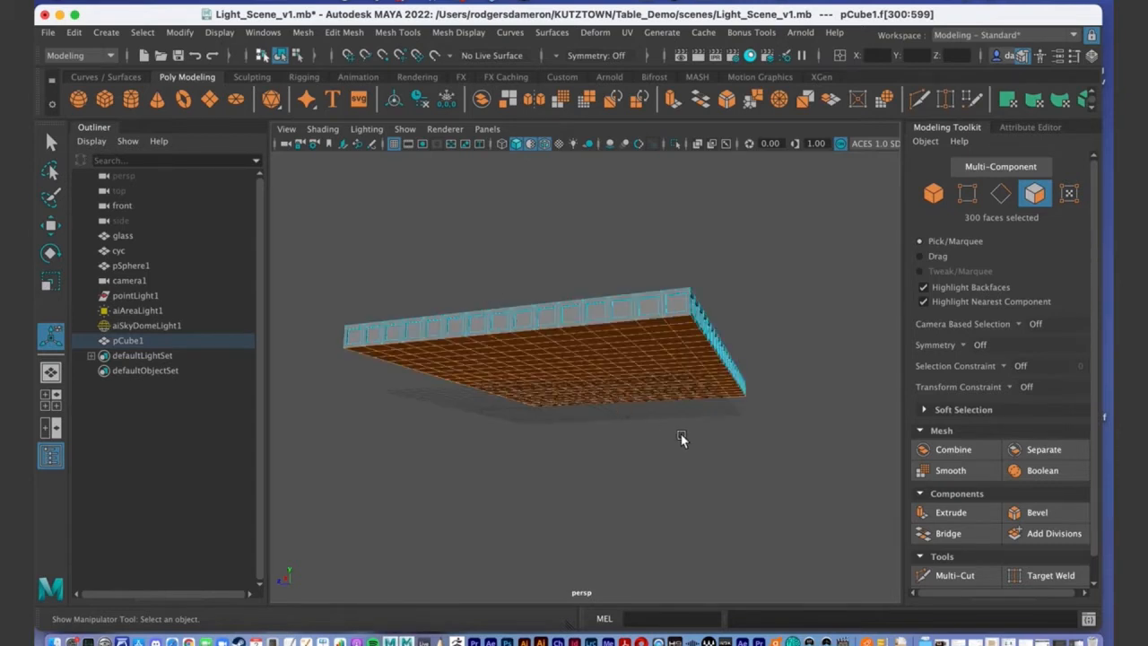
{"action": "left_click_drag", "start_coordinate": [669, 399], "coordinate": [567, 368], "text": "alt"}
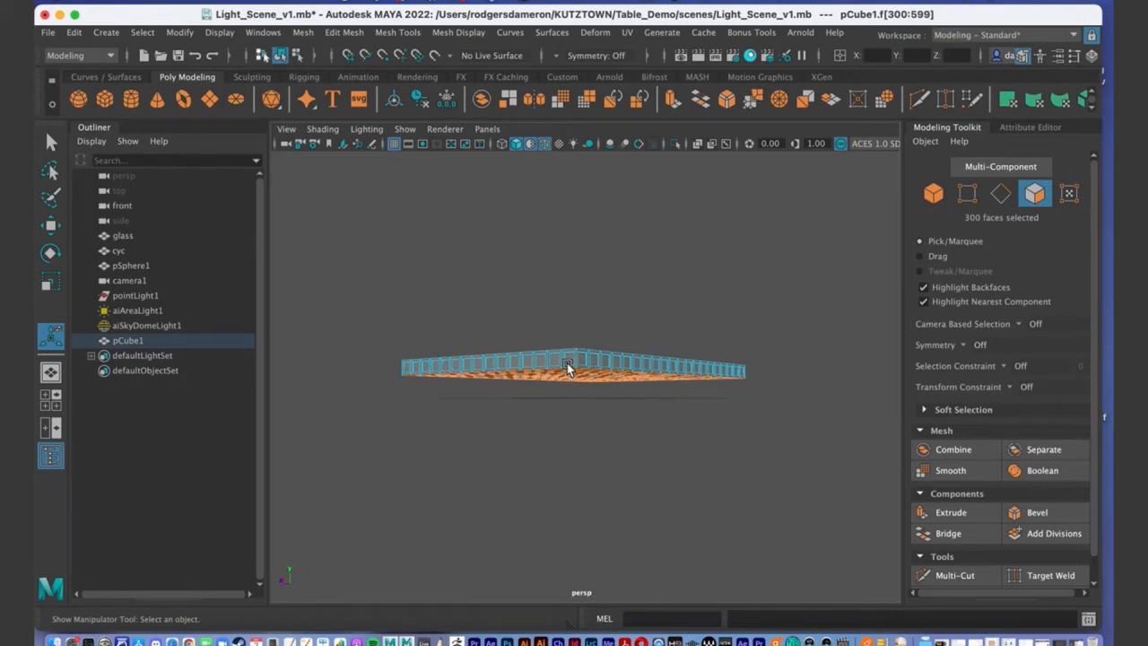
{"action": "left_click_drag", "start_coordinate": [634, 353], "coordinate": [633, 337], "text": "alt"}
{"action": "right_click_drag", "start_coordinate": [502, 305], "coordinate": [604, 295], "text": "alt"}
{"action": "mouse_move", "coordinate": [605, 295]}
{"action": "left_mouse_down", "text": "alt"}
{"action": "mouse_move", "coordinate": [618, 277]}
{"action": "mouse_move", "coordinate": [613, 305]}
{"action": "left_mouse_up", "text": "alt"}
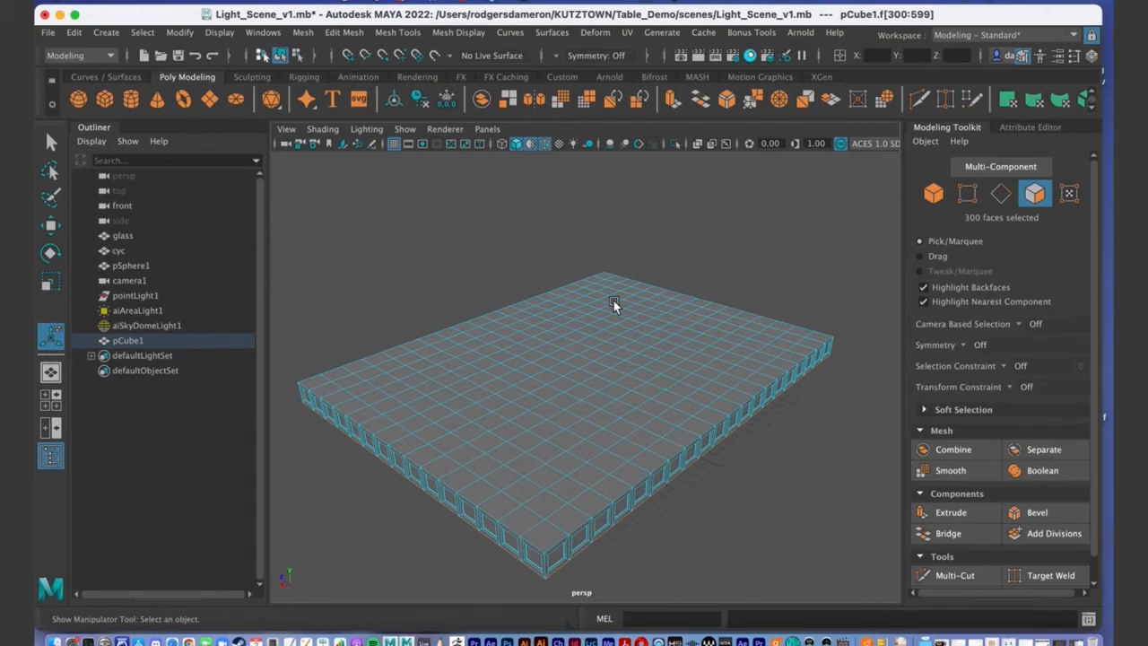
{"action": "left_click_drag", "start_coordinate": [614, 310], "coordinate": [517, 374], "text": "alt"}
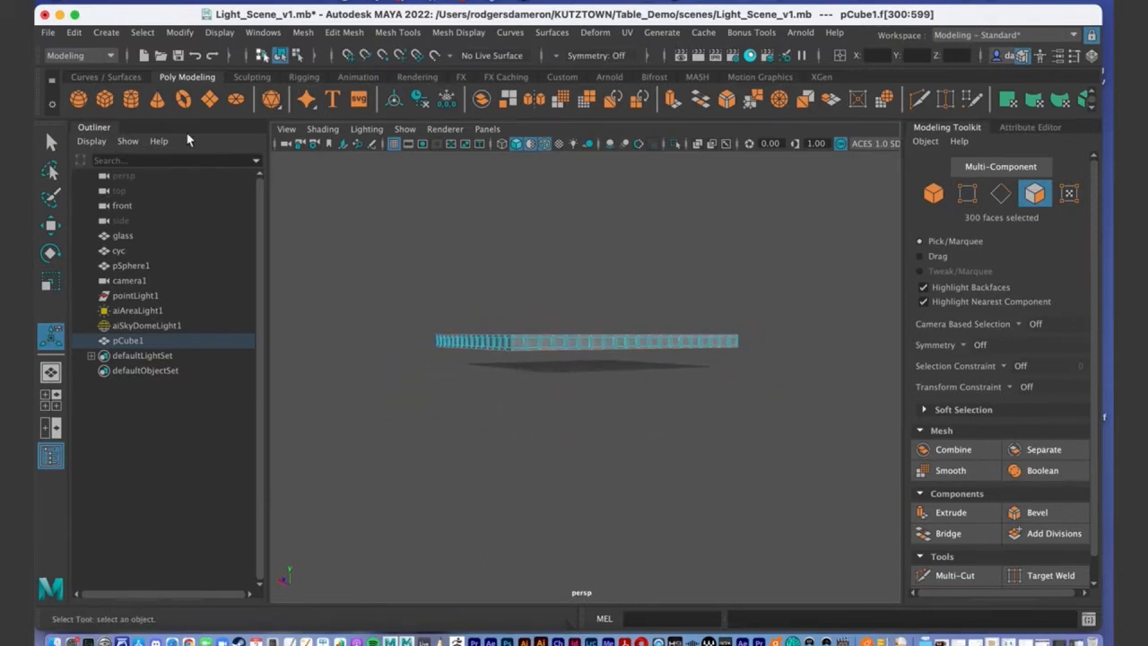
Start File > Save Scene As, then cancel without saving a copy.
{"action": "left_click", "coordinate": [47, 32]}
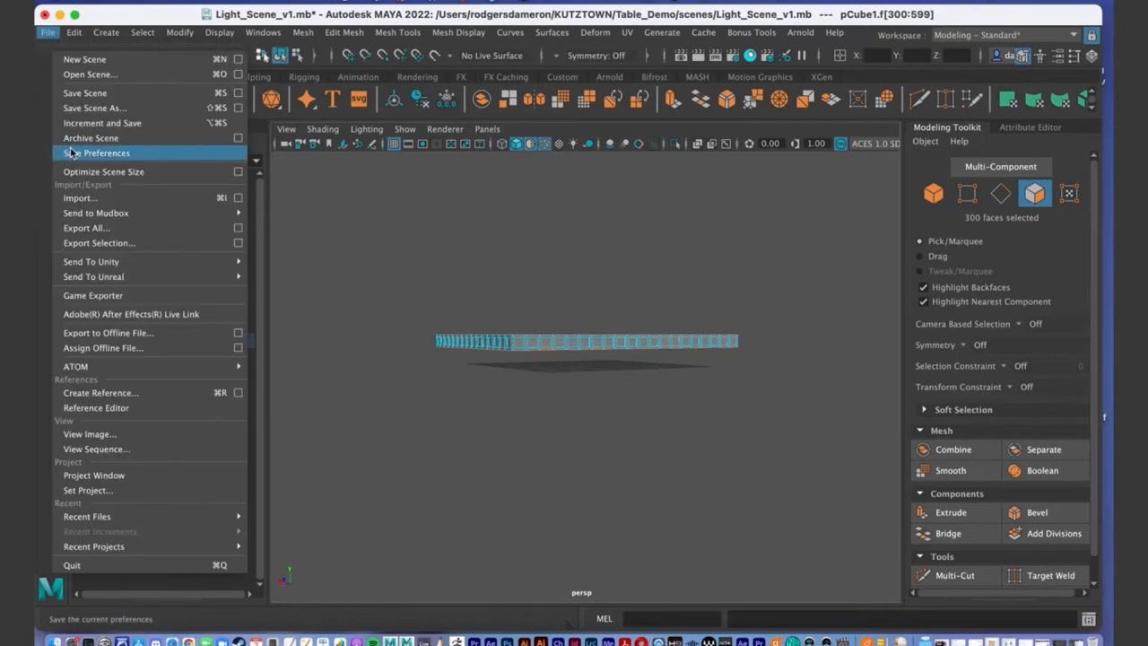
{"action": "left_click", "coordinate": [80, 108]}
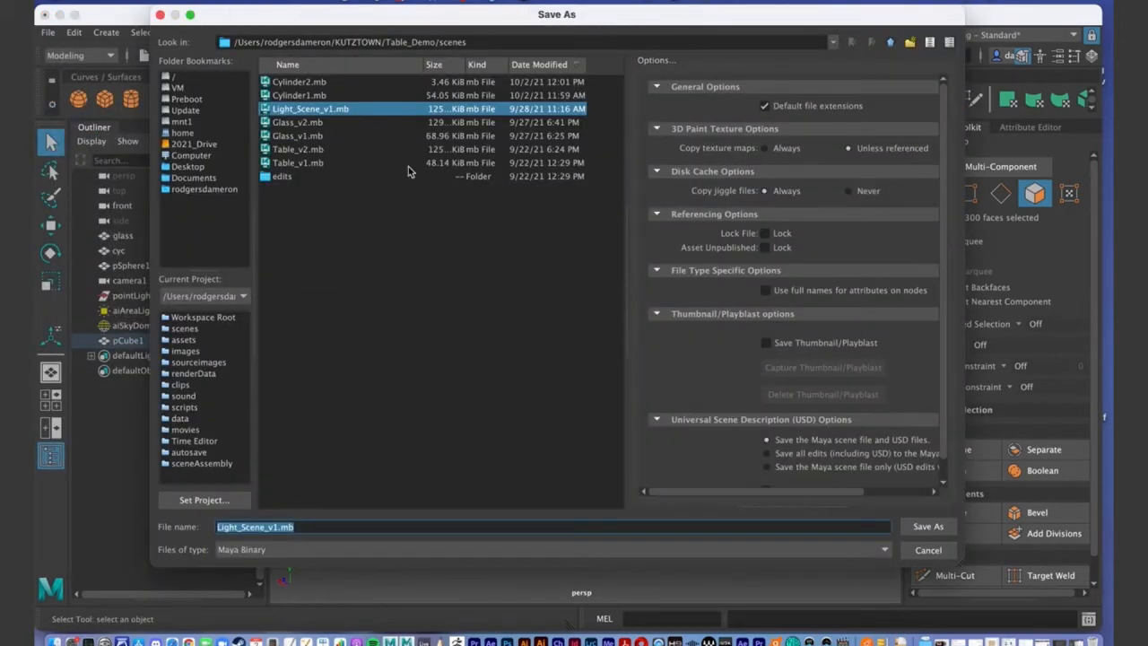
{"action": "left_click", "coordinate": [928, 550]}
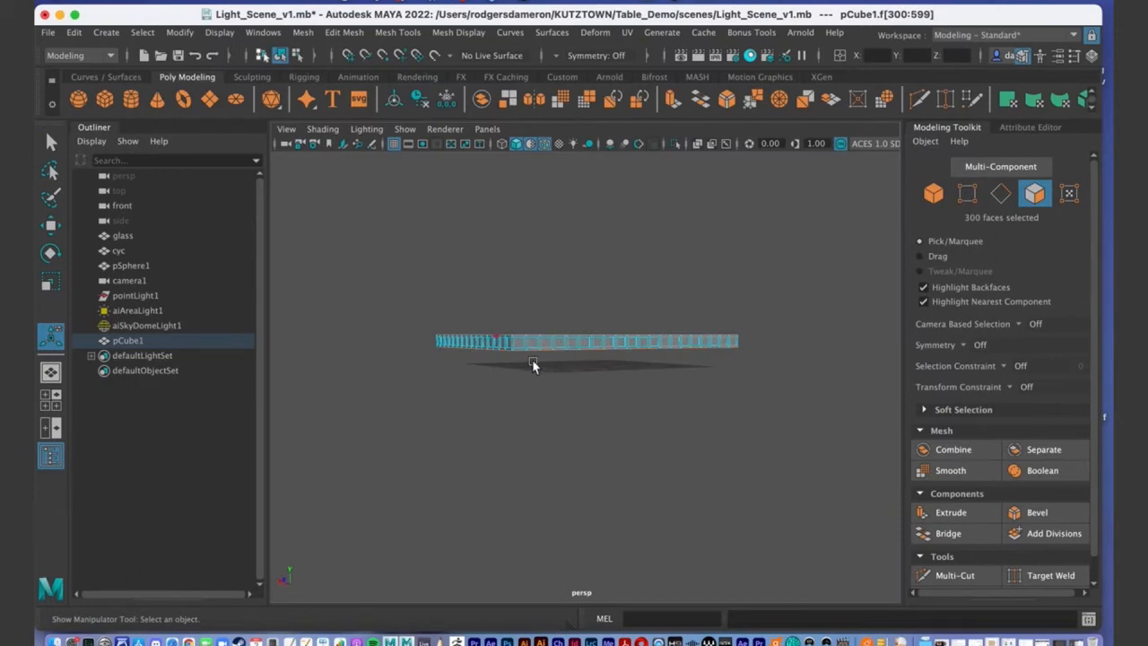
{"action": "left_click_drag", "start_coordinate": [526, 471], "coordinate": [474, 360], "text": "alt"}
{"action": "left_click_drag", "start_coordinate": [501, 281], "coordinate": [505, 277], "text": "alt"}
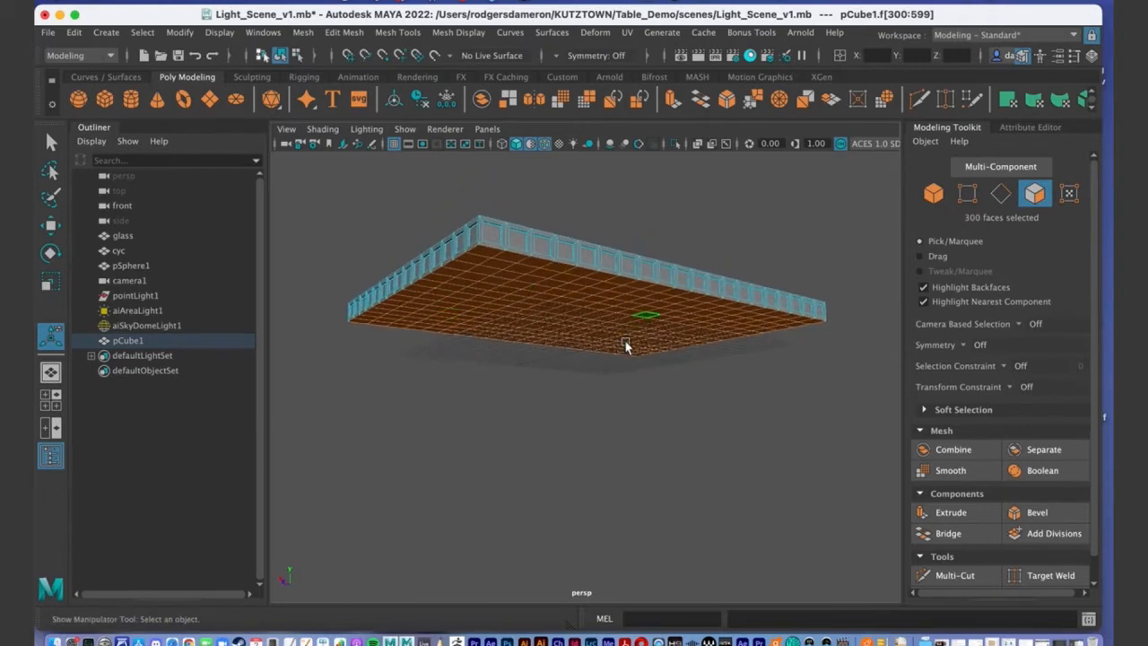
Extrude the 300 underside faces again to Local Translate Z 0.146.
{"action": "left_click", "coordinate": [958, 515]}
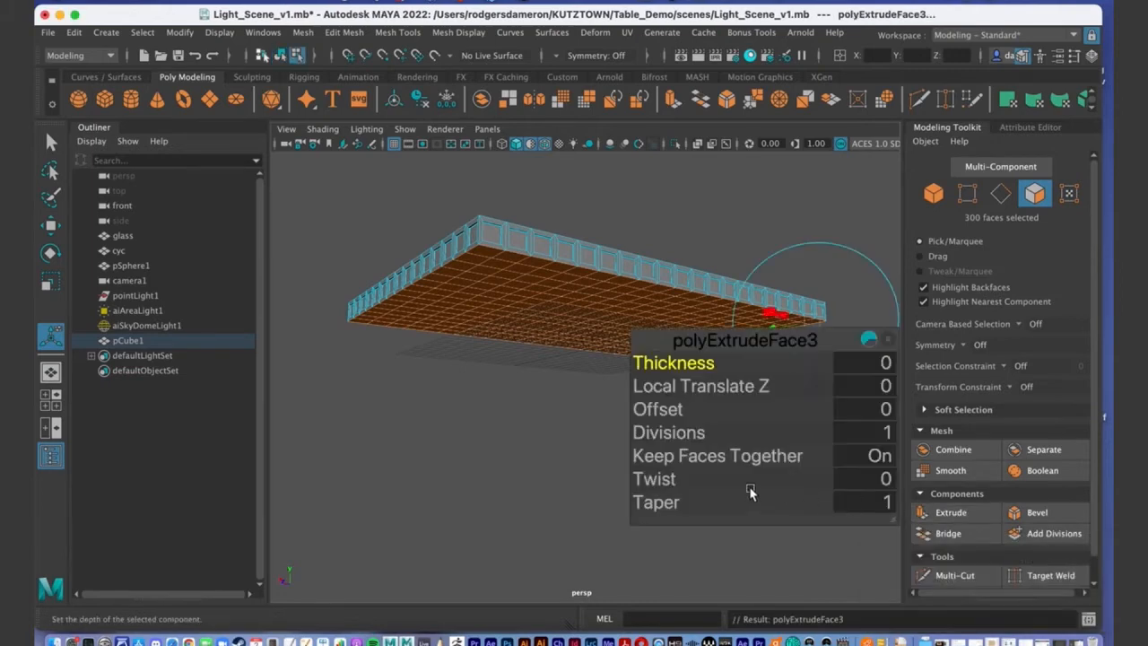
{"action": "left_click_drag", "start_coordinate": [485, 324], "coordinate": [498, 246], "text": "alt"}
{"action": "right_click_drag", "start_coordinate": [497, 247], "coordinate": [566, 286], "text": "alt"}
{"action": "middle_click_drag", "start_coordinate": [566, 285], "coordinate": [552, 308], "text": "alt"}
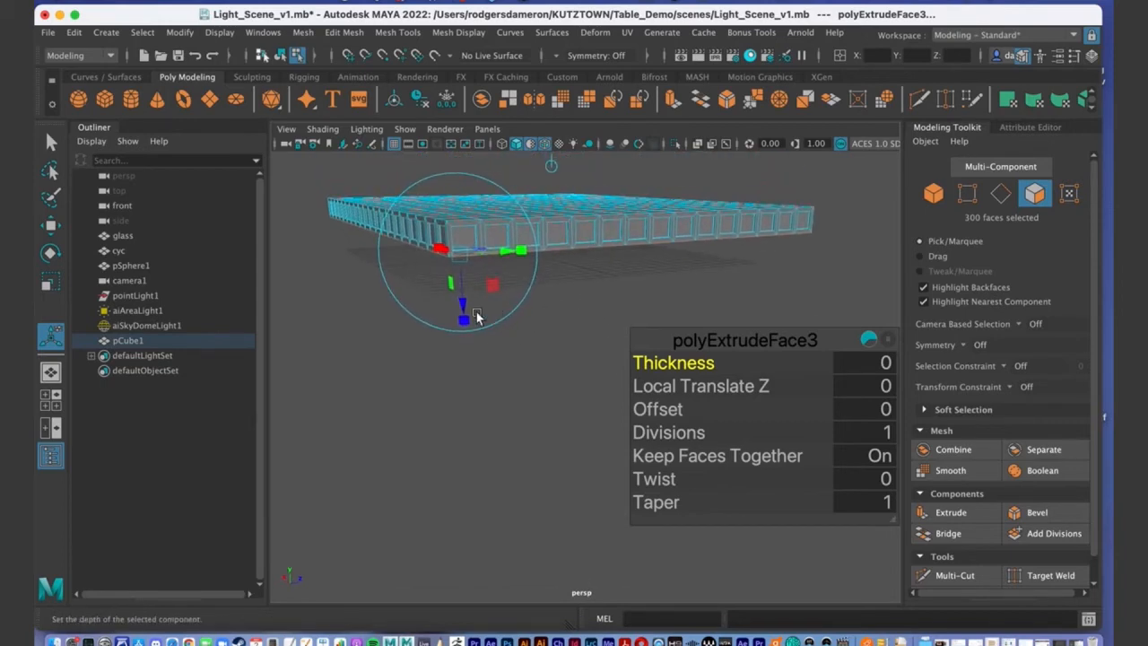
{"action": "left_click_drag", "start_coordinate": [463, 303], "coordinate": [463, 306]}
{"action": "right_click_drag", "start_coordinate": [462, 306], "coordinate": [538, 302], "text": "alt"}
{"action": "middle_click_drag", "start_coordinate": [539, 302], "coordinate": [548, 372], "text": "alt"}
{"action": "left_click_drag", "start_coordinate": [547, 372], "coordinate": [485, 353], "text": "alt"}
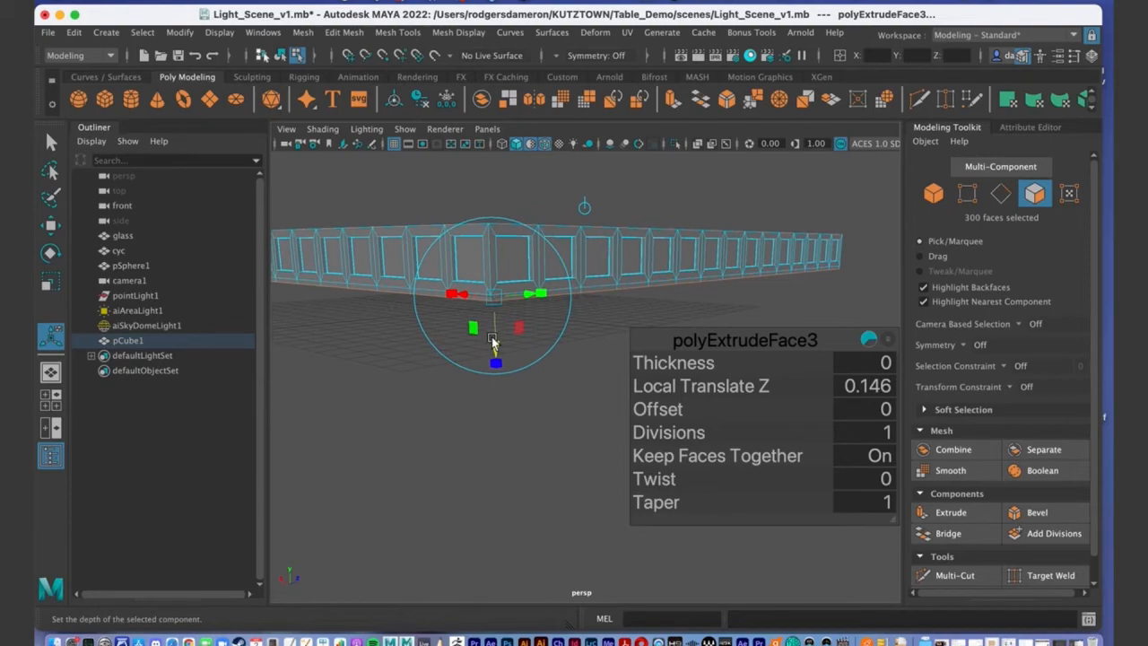
{"action": "key", "text": "q"}
{"action": "left_click_drag", "start_coordinate": [494, 336], "coordinate": [494, 290], "text": "alt"}
{"action": "right_click_drag", "start_coordinate": [494, 290], "coordinate": [496, 377], "text": "alt"}
{"action": "left_click_drag", "start_coordinate": [590, 466], "coordinate": [442, 418], "text": "alt"}
{"action": "right_click_drag", "start_coordinate": [442, 418], "coordinate": [499, 422], "text": "alt"}
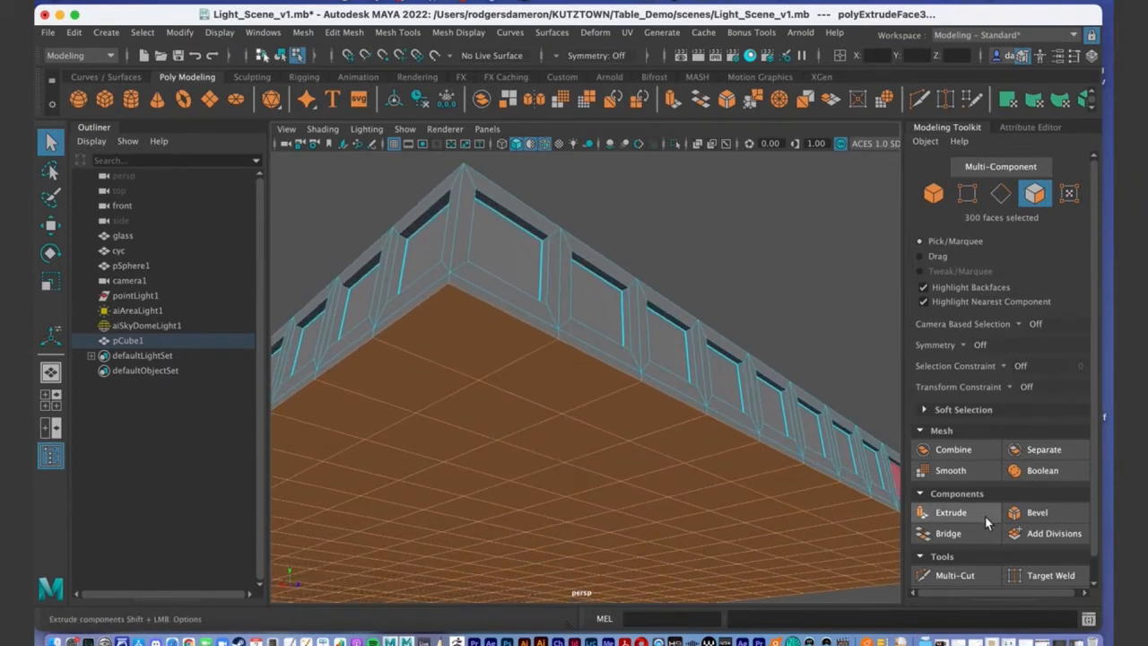
Bevel the extruded bottom edge with fraction 0.3 and 4 segments.
{"action": "left_click", "coordinate": [1040, 512]}
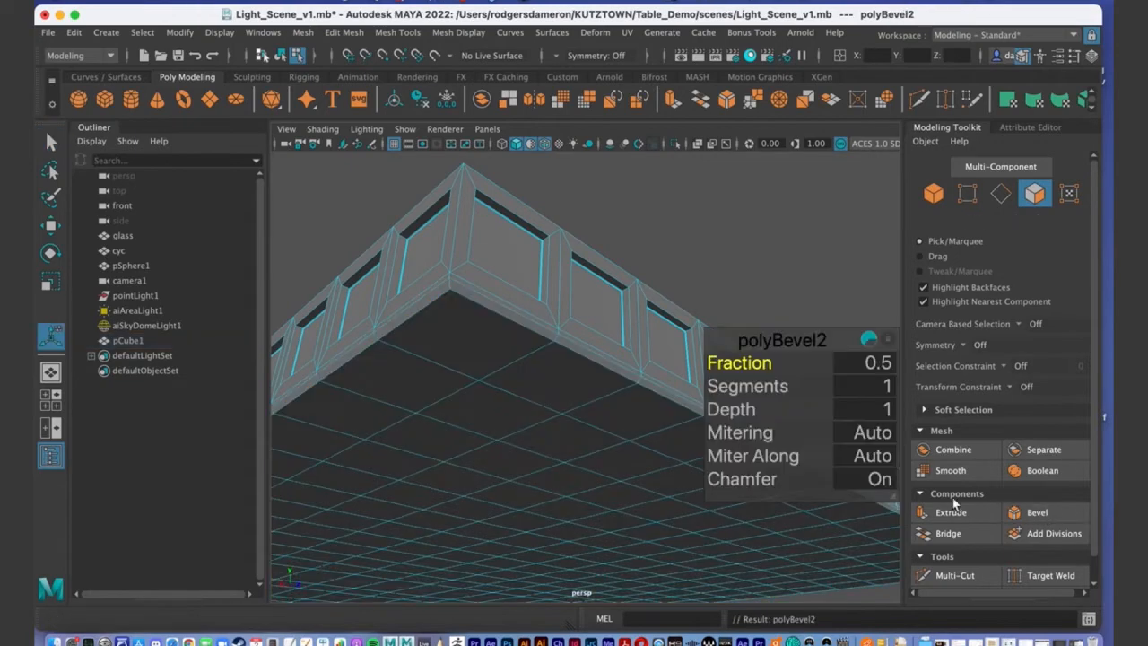
{"action": "left_click_drag", "start_coordinate": [761, 364], "coordinate": [761, 368]}
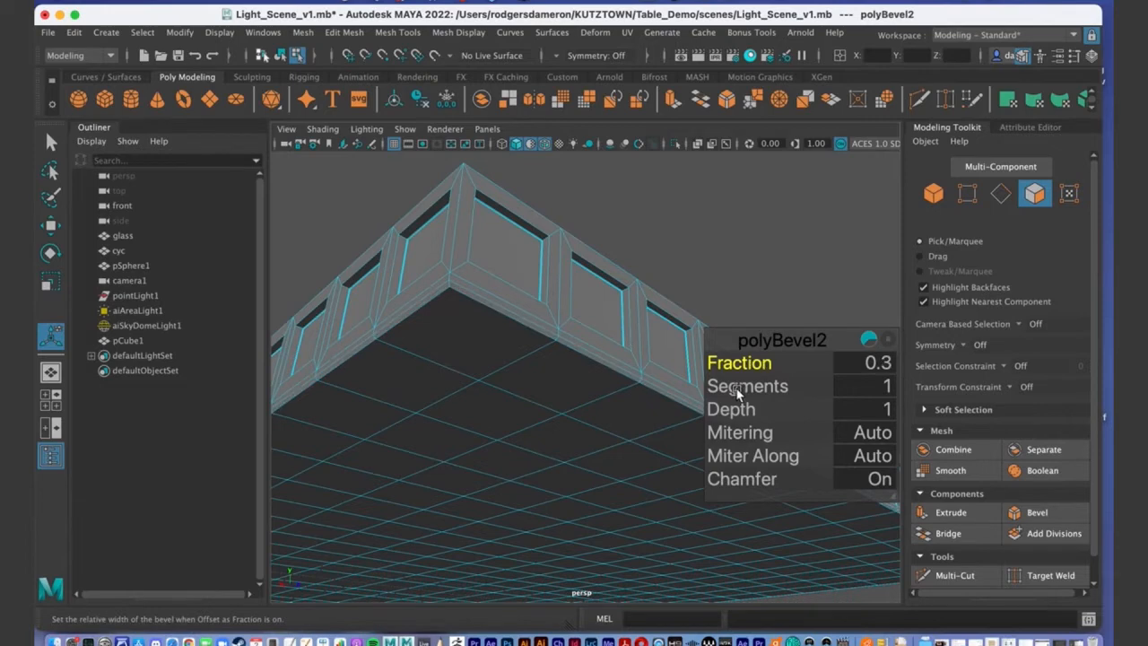
{"action": "left_click_drag", "start_coordinate": [734, 392], "coordinate": [745, 387]}
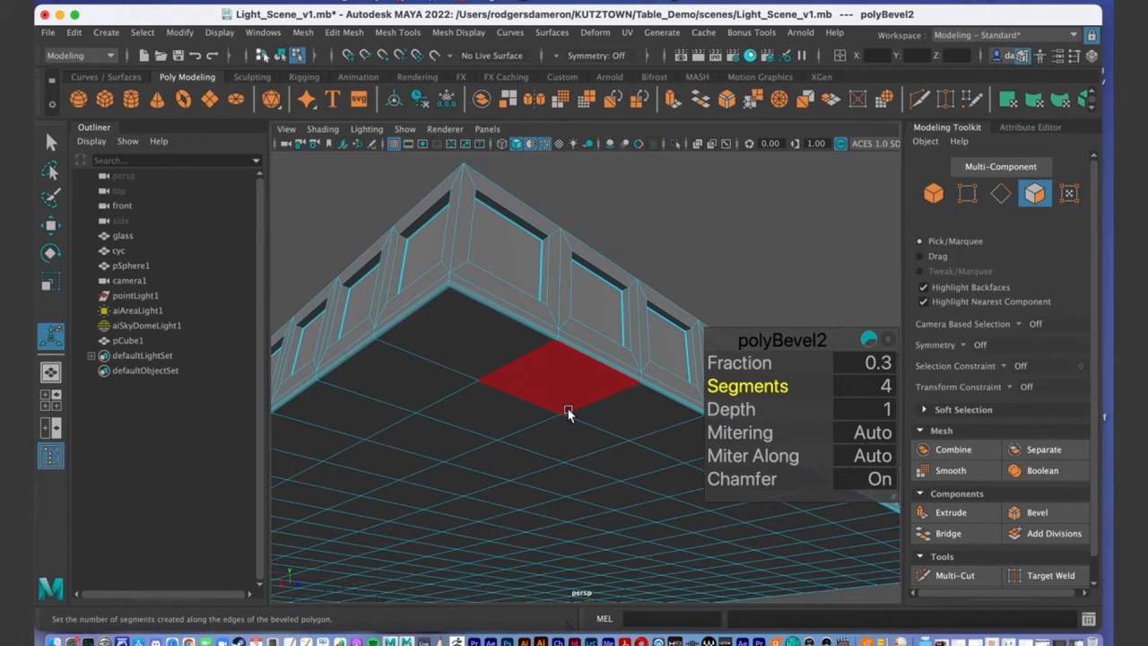
{"action": "key", "text": "q"}
Switch the slab to Object Mode and deselect it.
{"action": "left_click_drag", "start_coordinate": [576, 419], "coordinate": [589, 352], "text": "alt"}
{"action": "right_click_drag", "start_coordinate": [473, 351], "coordinate": [545, 210]}
{"action": "left_click_drag", "start_coordinate": [545, 210], "coordinate": [656, 395], "text": "alt"}
{"action": "left_click", "coordinate": [757, 533]}
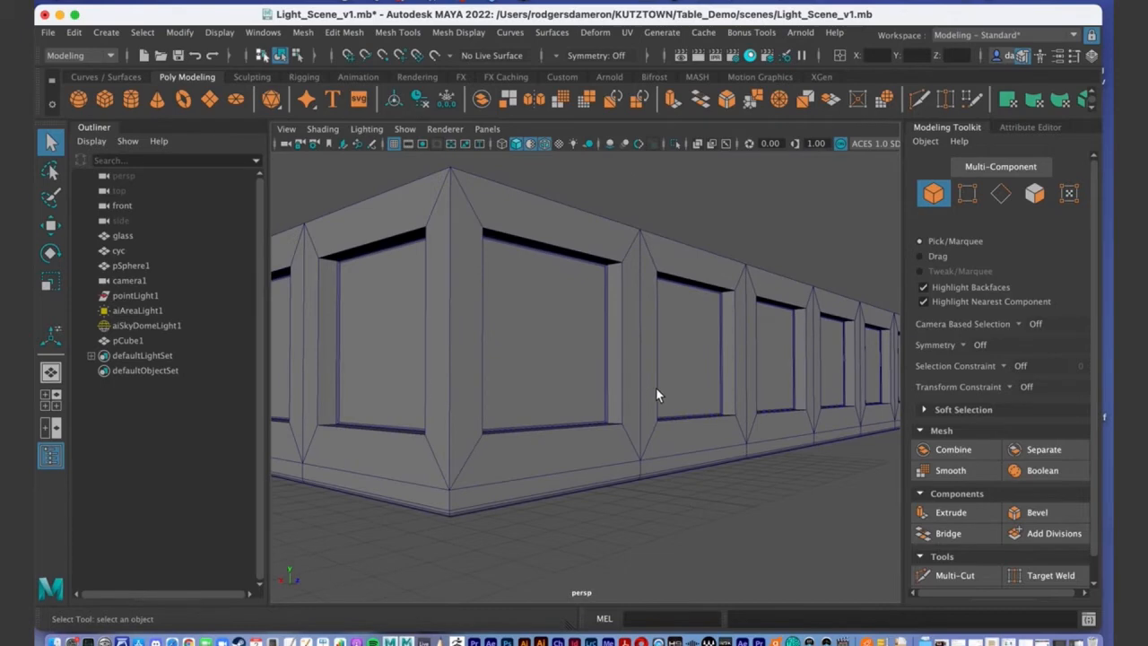
In edge mode, pick the vertical edges framing one recessed side panel.
{"action": "right_click_drag", "start_coordinate": [619, 235], "coordinate": [615, 213]}
{"action": "left_click", "coordinate": [626, 325]}
{"action": "left_click", "coordinate": [605, 255], "text": "shift"}
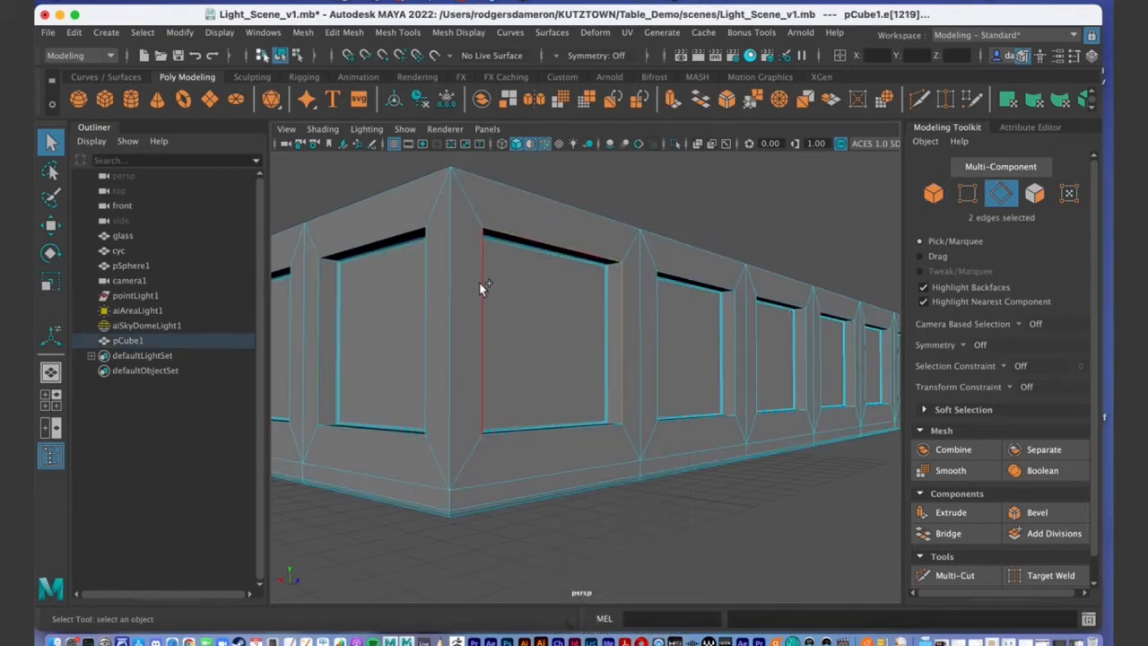
{"action": "left_click", "coordinate": [511, 432], "text": "shift"}
{"action": "middle_click_drag", "start_coordinate": [519, 442], "coordinate": [579, 408], "text": "alt"}
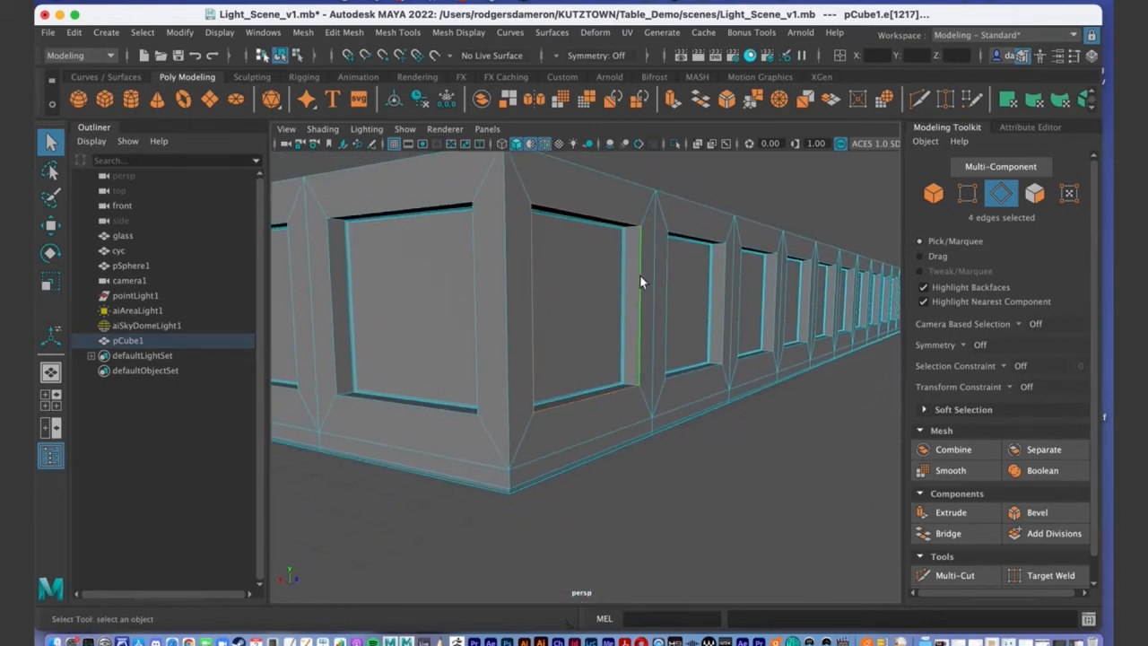
{"action": "left_click_drag", "start_coordinate": [653, 404], "coordinate": [613, 390], "text": "alt"}
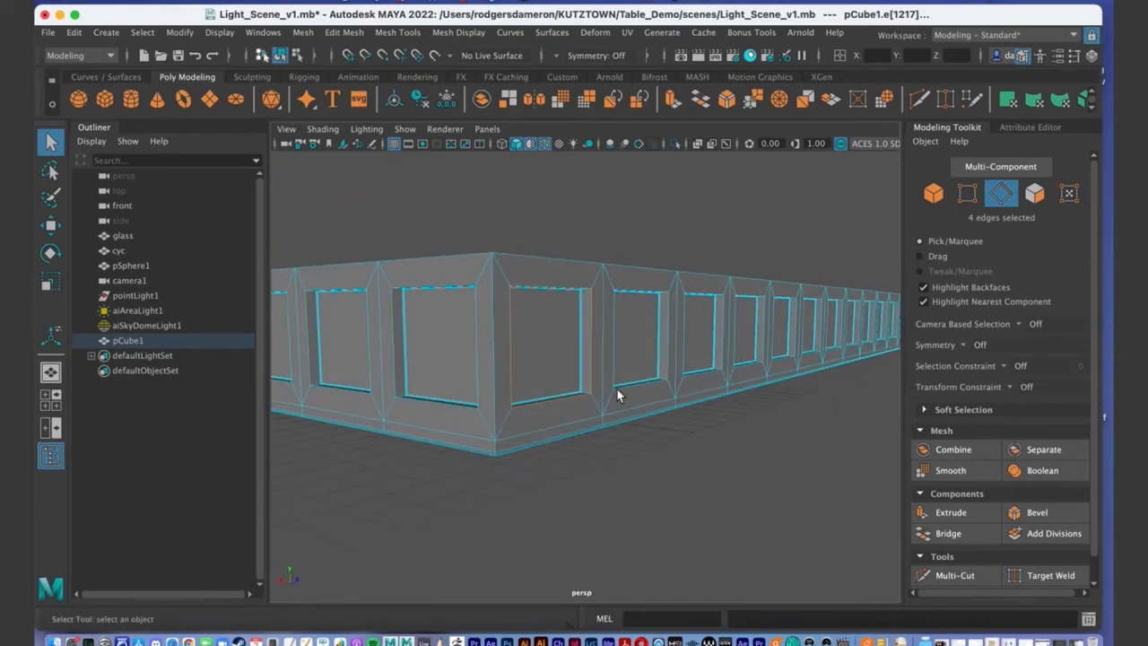
{"action": "scroll", "coordinate": [616, 389], "scroll_direction": "up", "scroll_amount": 5}
{"action": "mouse_move", "coordinate": [685, 425]}
{"action": "left_mouse_down", "text": "alt"}
{"action": "mouse_move", "coordinate": [664, 403]}
{"action": "mouse_move", "coordinate": [605, 422]}
{"action": "mouse_move", "coordinate": [666, 434]}
{"action": "left_mouse_up", "text": "alt"}
Check the edge selection in wireframe, then return to shaded display.
{"action": "key", "text": "4"}
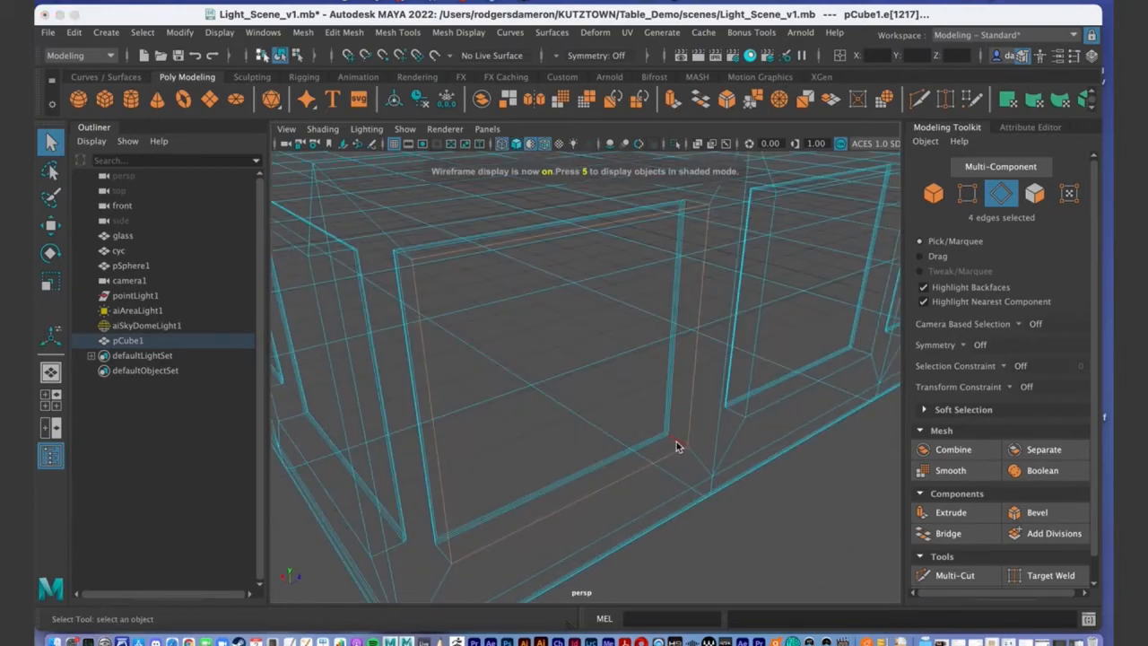
{"action": "mouse_move", "coordinate": [700, 438]}
{"action": "left_mouse_down", "text": "alt"}
{"action": "mouse_move", "coordinate": [604, 423]}
{"action": "mouse_move", "coordinate": [638, 419]}
{"action": "mouse_move", "coordinate": [608, 362]}
{"action": "mouse_move", "coordinate": [561, 367]}
{"action": "mouse_move", "coordinate": [498, 418]}
{"action": "mouse_move", "coordinate": [631, 426]}
{"action": "mouse_move", "coordinate": [631, 405]}
{"action": "mouse_move", "coordinate": [636, 440]}
{"action": "mouse_move", "coordinate": [623, 443]}
{"action": "mouse_move", "coordinate": [654, 446]}
{"action": "left_mouse_up", "text": "alt"}
{"action": "key", "text": "5"}
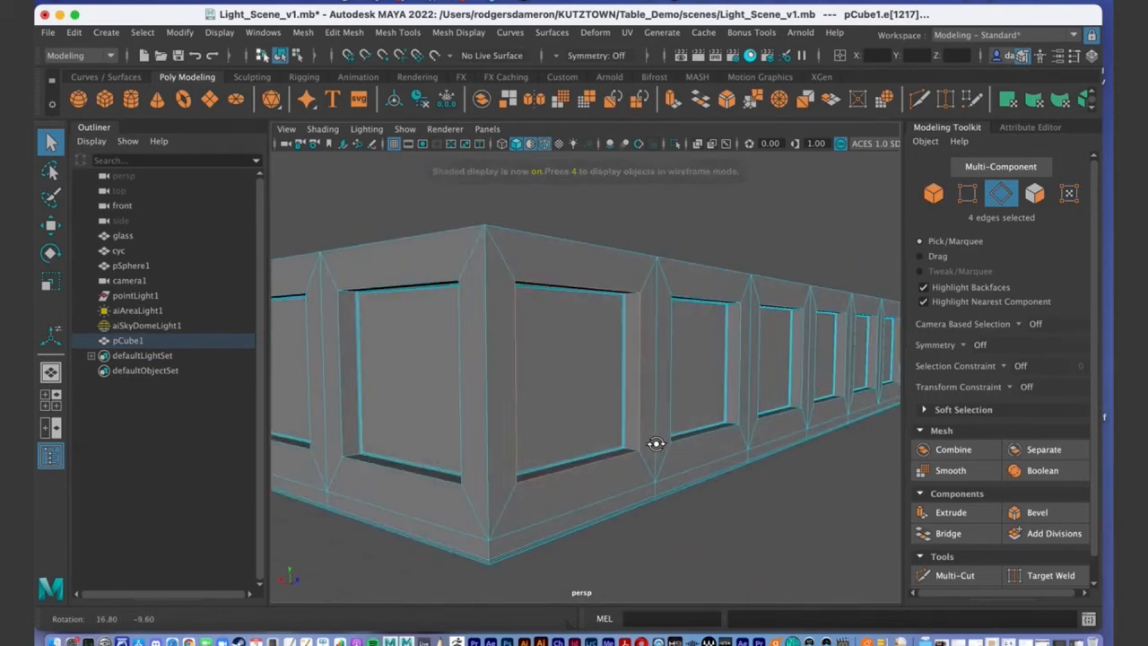
Grow the edge pick with Select > Similar and inspect the resulting edge frames.
{"action": "left_click", "coordinate": [142, 33]}
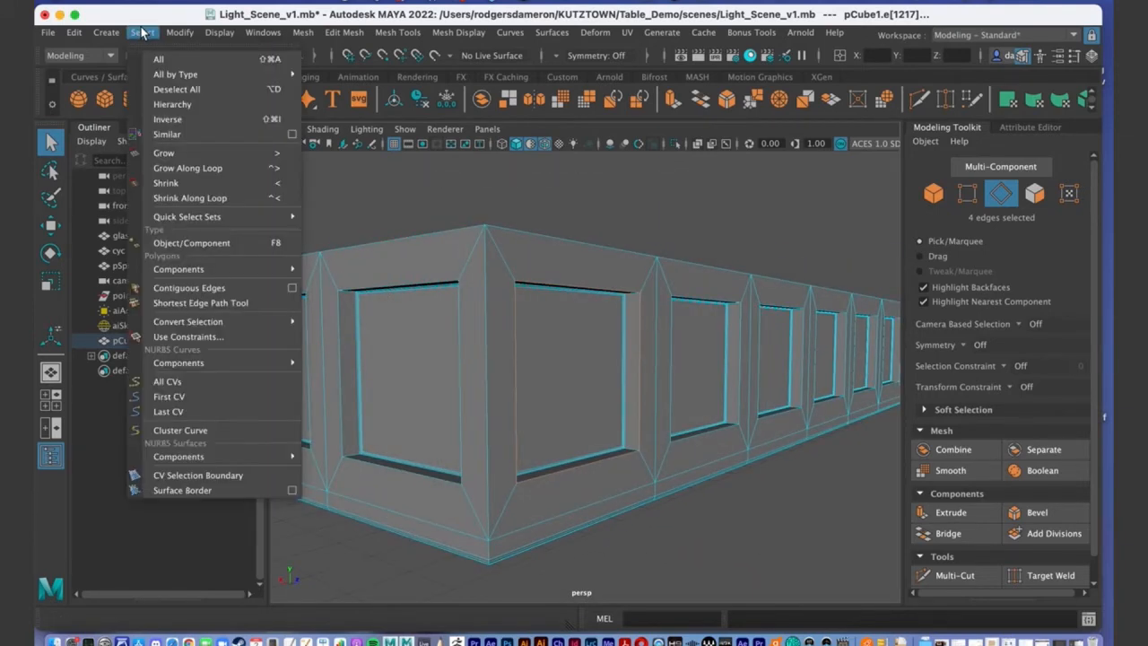
{"action": "left_click", "coordinate": [168, 134]}
{"action": "left_click_drag", "start_coordinate": [725, 439], "coordinate": [458, 421], "text": "alt"}
{"action": "right_click_drag", "start_coordinate": [457, 421], "coordinate": [519, 302], "text": "alt"}
{"action": "left_click_drag", "start_coordinate": [519, 303], "coordinate": [704, 311], "text": "alt"}
{"action": "right_click_drag", "start_coordinate": [443, 329], "coordinate": [355, 333], "text": "alt"}
{"action": "left_click_drag", "start_coordinate": [587, 384], "coordinate": [570, 358], "text": "alt"}
{"action": "right_click_drag", "start_coordinate": [570, 358], "coordinate": [815, 370], "text": "alt"}
{"action": "left_click_drag", "start_coordinate": [388, 349], "coordinate": [490, 425], "text": "alt"}
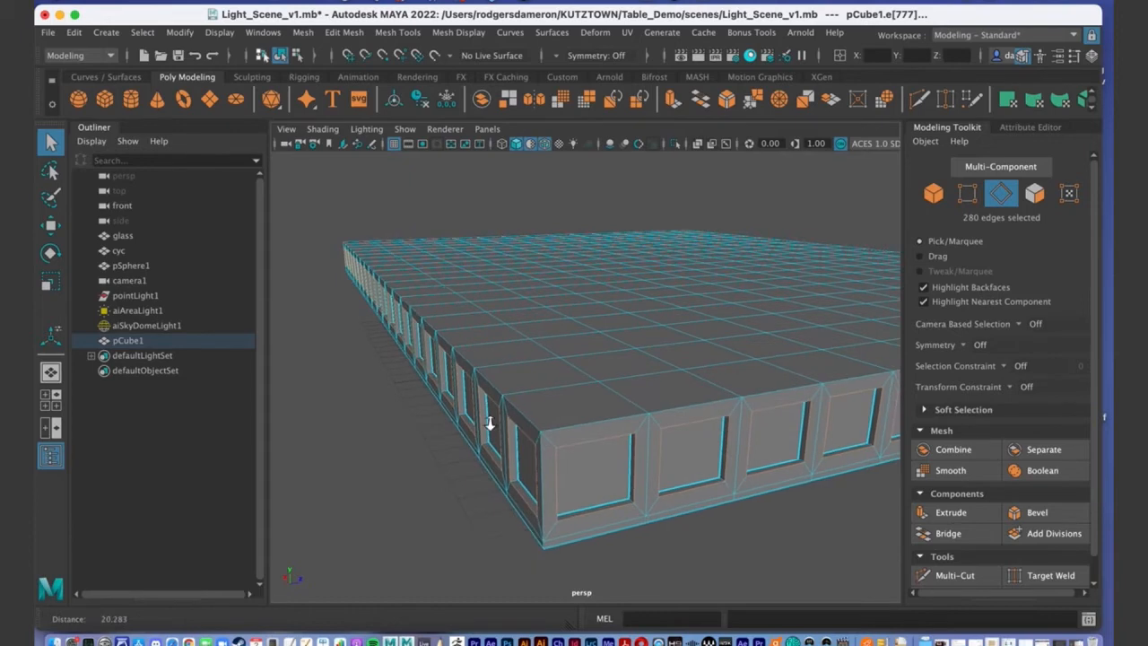
{"action": "right_click_drag", "start_coordinate": [490, 425], "coordinate": [604, 412], "text": "alt"}
{"action": "middle_click_drag", "start_coordinate": [604, 412], "coordinate": [589, 332], "text": "alt"}
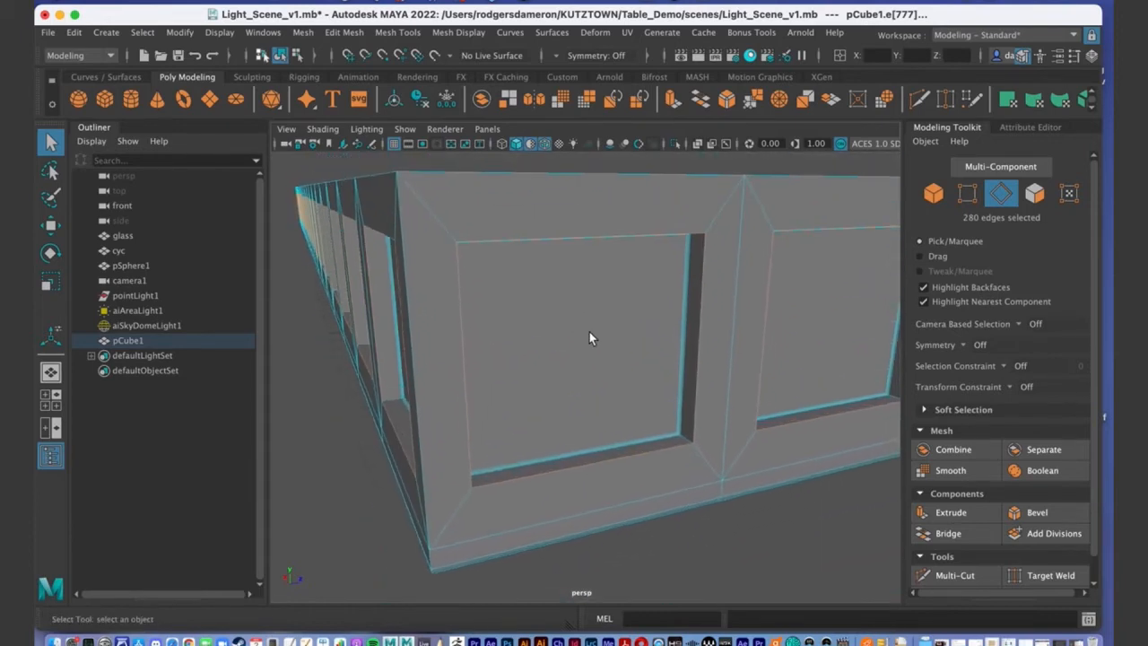
Reselect just the top, left and bottom inner edges of one recessed panel.
{"action": "left_click", "coordinate": [759, 510]}
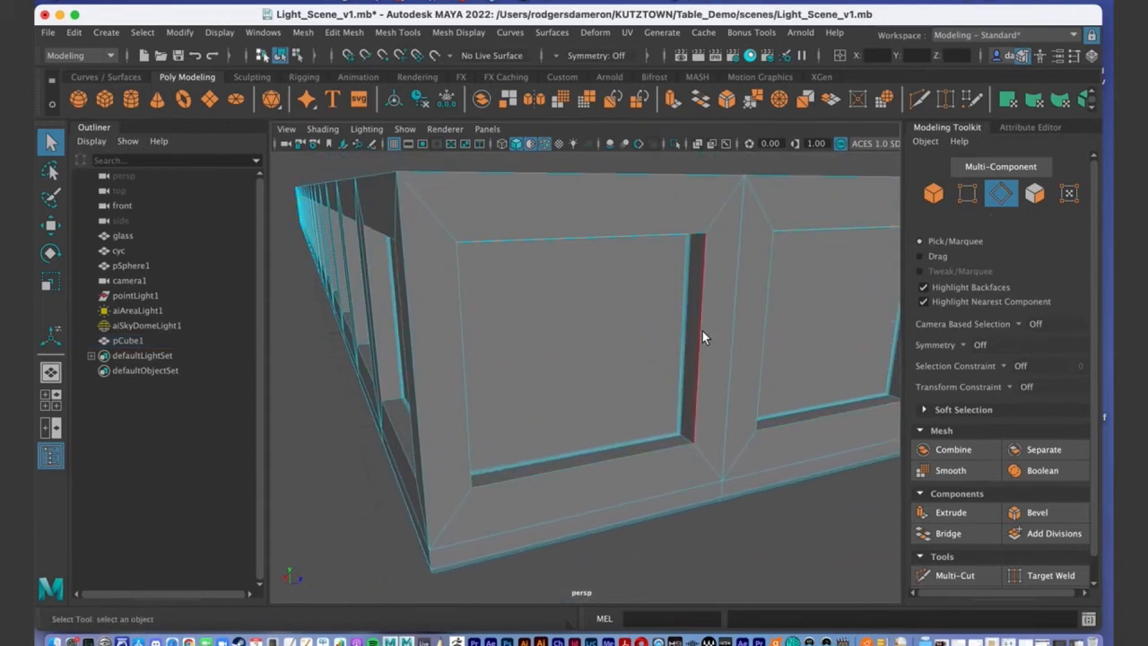
{"action": "left_click", "coordinate": [647, 240]}
{"action": "left_click_drag", "start_coordinate": [631, 247], "coordinate": [625, 253], "text": "alt"}
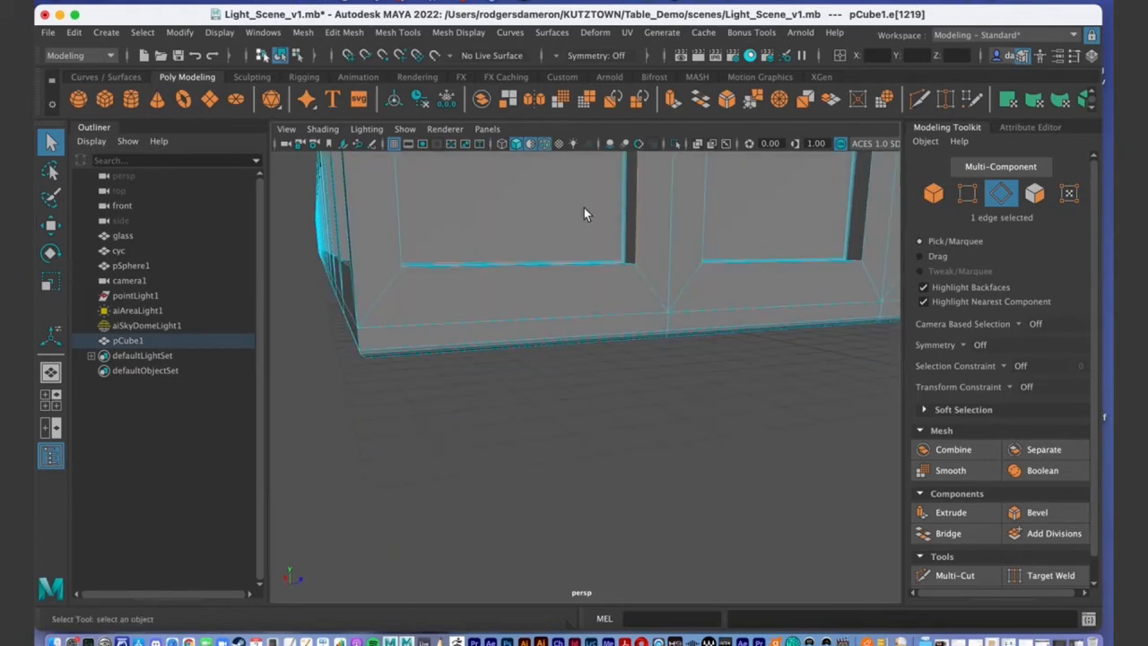
{"action": "key", "text": "f"}
{"action": "left_click_drag", "start_coordinate": [626, 344], "coordinate": [573, 347], "text": "alt"}
{"action": "mouse_move", "coordinate": [574, 346]}
{"action": "right_mouse_down", "text": "alt"}
{"action": "mouse_move", "coordinate": [599, 361]}
{"action": "mouse_move", "coordinate": [557, 344]}
{"action": "right_mouse_up", "text": "alt"}
{"action": "left_click_drag", "start_coordinate": [557, 344], "coordinate": [559, 338], "text": "alt"}
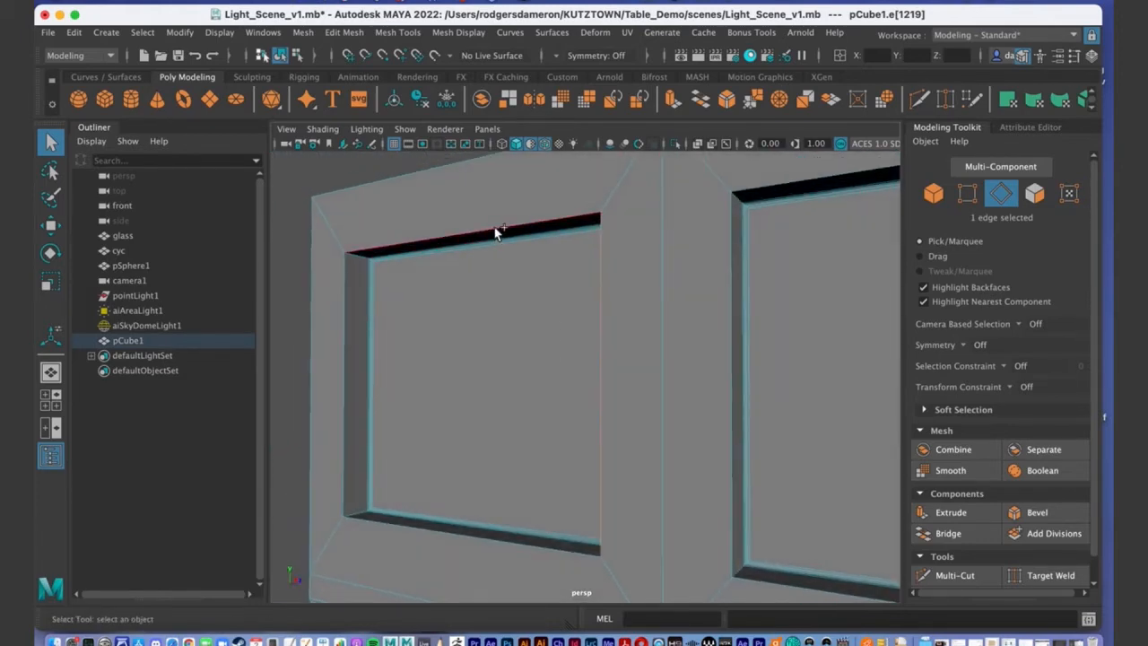
{"action": "left_click", "coordinate": [319, 323], "text": "shift"}
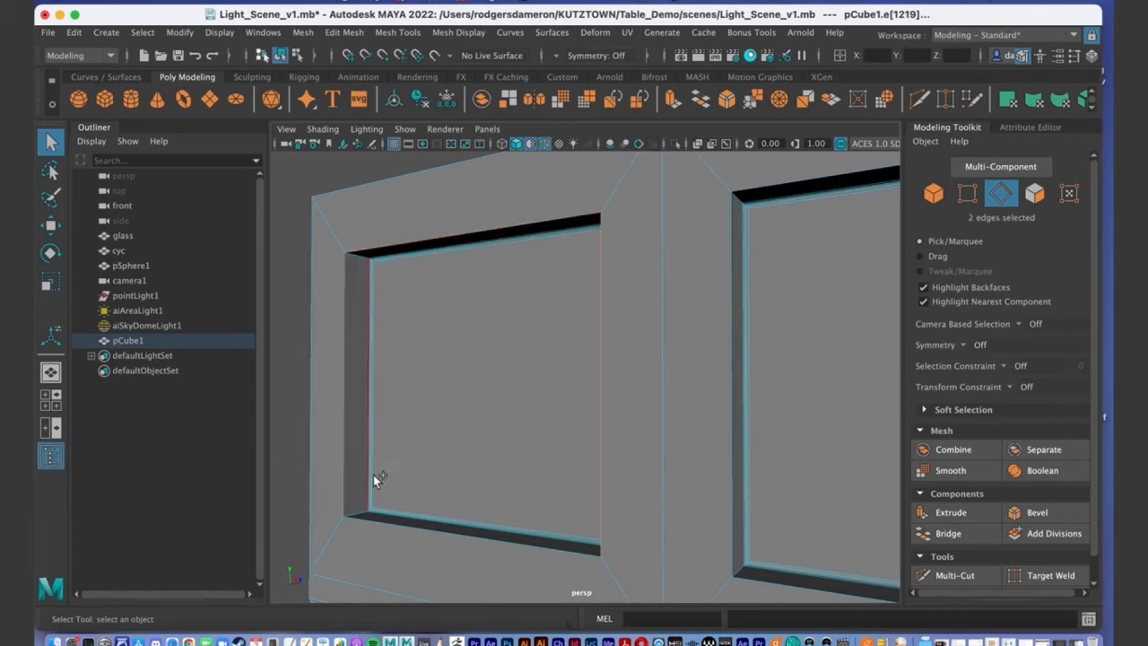
{"action": "left_click", "coordinate": [413, 533], "text": "shift"}
Check the panel edge selection in wireframe, then return to shaded display.
{"action": "left_click_drag", "start_coordinate": [428, 525], "coordinate": [641, 481], "text": "alt"}
{"action": "key", "text": "4"}
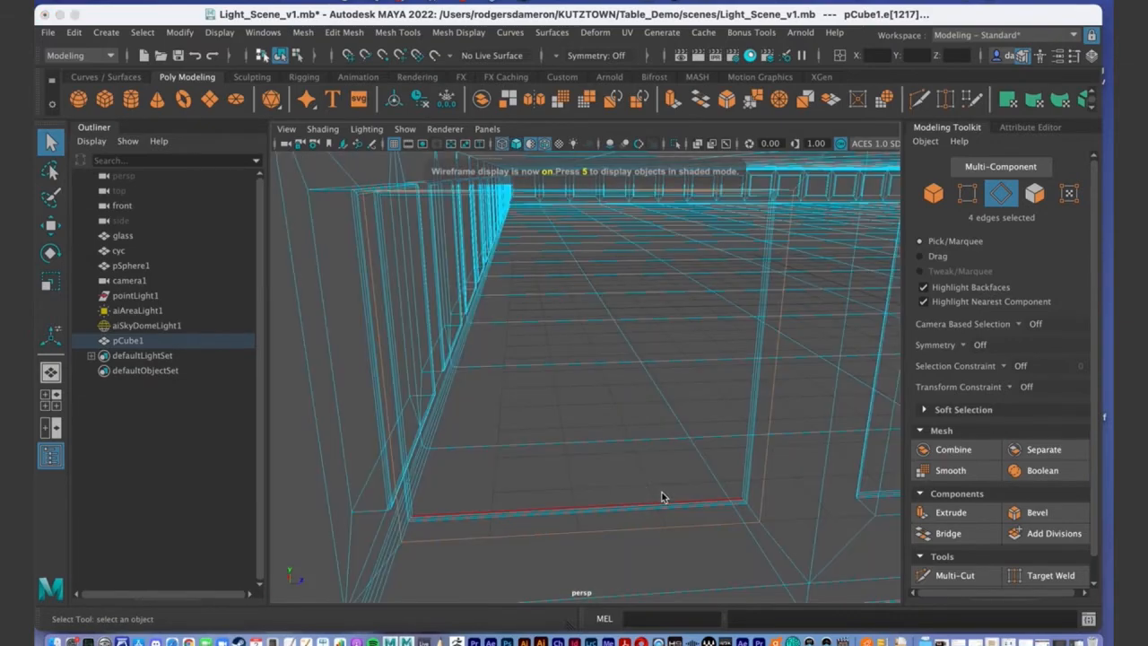
{"action": "right_click_drag", "start_coordinate": [639, 481], "coordinate": [584, 487], "text": "alt"}
{"action": "mouse_move", "coordinate": [585, 487]}
{"action": "left_mouse_down", "text": "alt"}
{"action": "mouse_move", "coordinate": [552, 485]}
{"action": "mouse_move", "coordinate": [608, 471]}
{"action": "mouse_move", "coordinate": [533, 490]}
{"action": "mouse_move", "coordinate": [573, 481]}
{"action": "left_mouse_up", "text": "alt"}
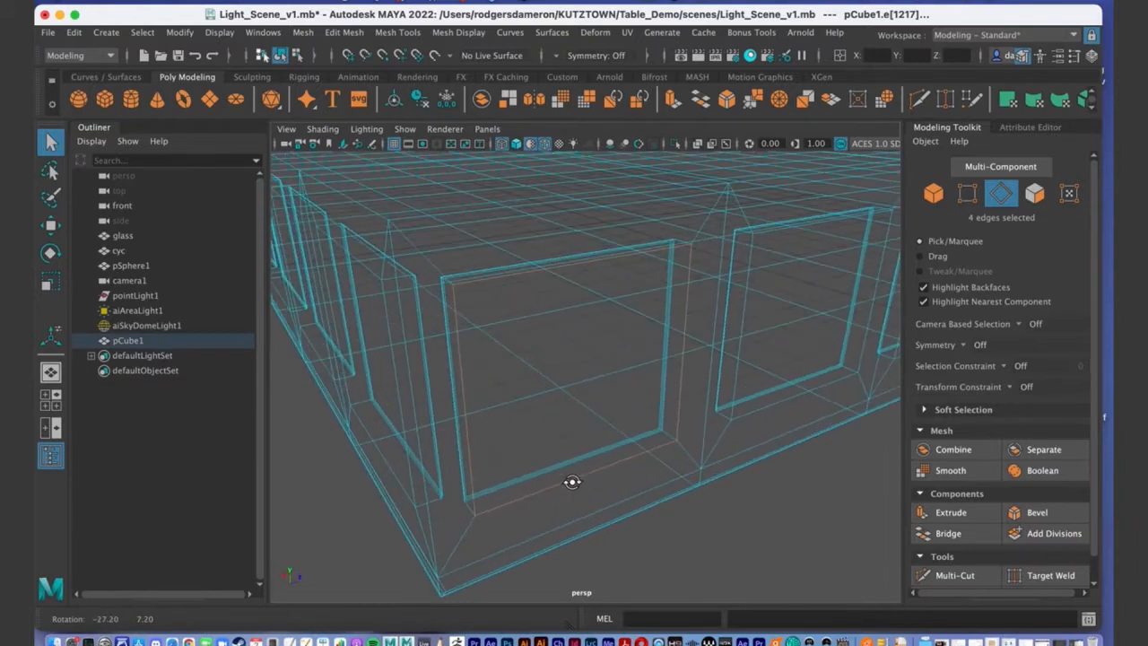
{"action": "key", "text": "5"}
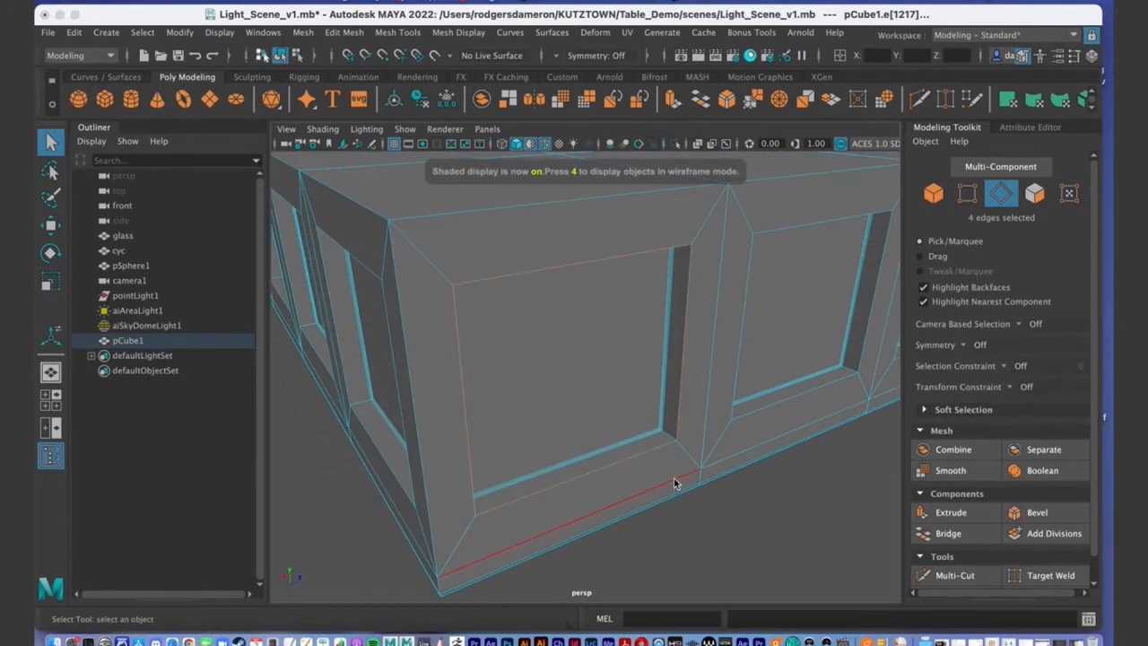
{"action": "mouse_move", "coordinate": [678, 481]}
{"action": "left_mouse_down", "text": "alt"}
{"action": "mouse_move", "coordinate": [533, 431]}
{"action": "mouse_move", "coordinate": [577, 446]}
{"action": "mouse_move", "coordinate": [583, 425]}
{"action": "mouse_move", "coordinate": [570, 443]}
{"action": "left_mouse_up", "text": "alt"}
{"action": "mouse_move", "coordinate": [554, 322]}
{"action": "left_mouse_down", "text": "alt"}
{"action": "mouse_move", "coordinate": [623, 395]}
{"action": "mouse_move", "coordinate": [549, 403]}
{"action": "mouse_move", "coordinate": [539, 359]}
{"action": "left_mouse_up", "text": "alt"}
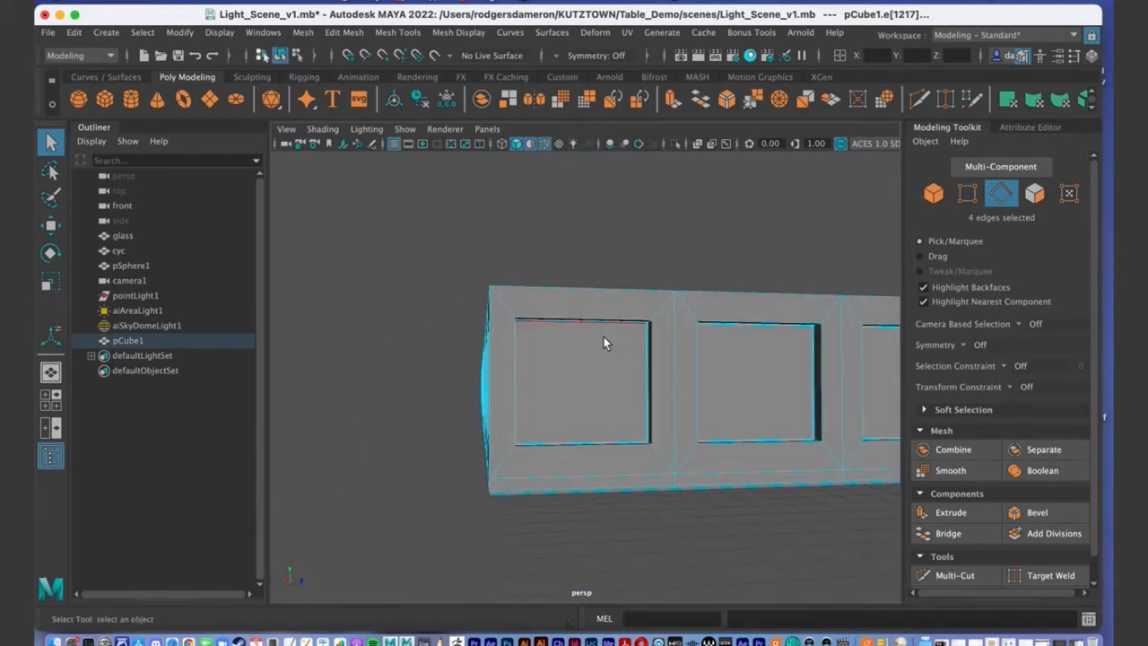
{"action": "left_click_drag", "start_coordinate": [538, 425], "coordinate": [522, 392], "text": "alt"}
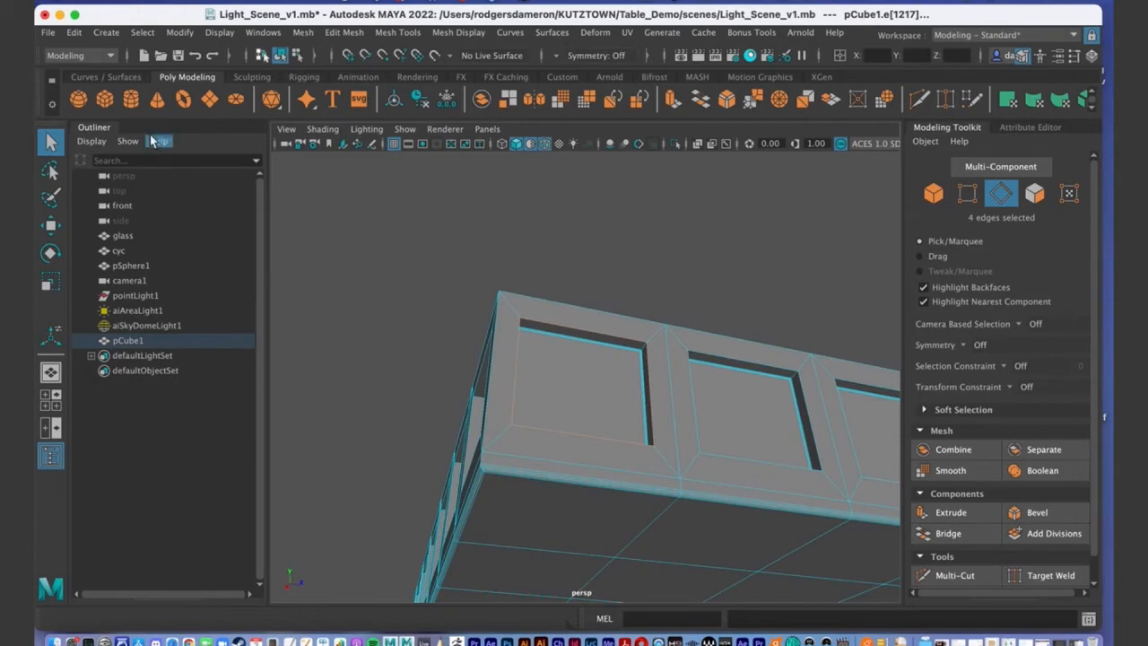
Use Select > Similar to pick the matching inner edges of every panel.
{"action": "left_click", "coordinate": [140, 34]}
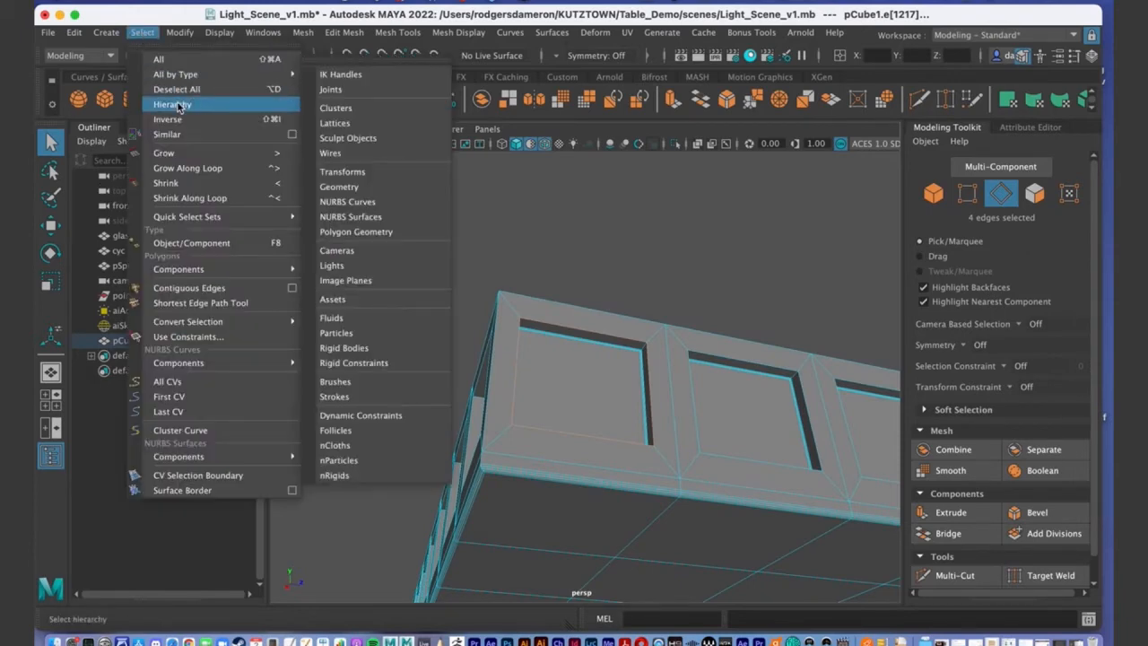
{"action": "left_click", "coordinate": [178, 136]}
{"action": "left_click_drag", "start_coordinate": [794, 438], "coordinate": [623, 455], "text": "alt"}
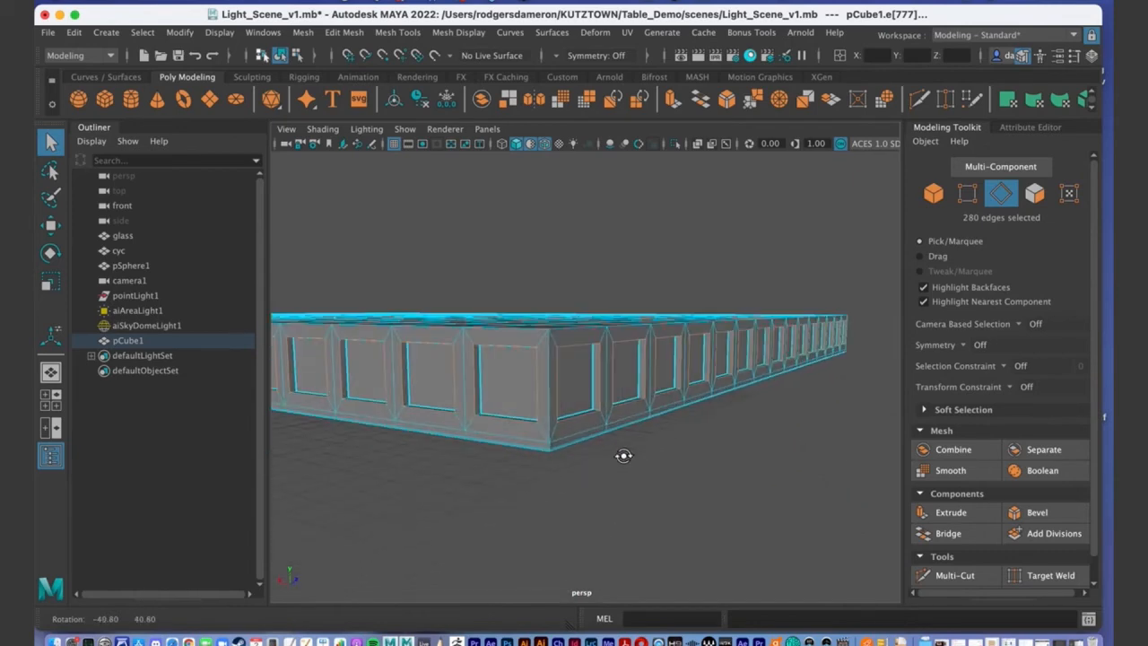
Bevel the panel rim edges with a fraction of 0.1.
{"action": "left_click", "coordinate": [1032, 512]}
{"action": "right_click_drag", "start_coordinate": [449, 371], "coordinate": [578, 364], "text": "alt"}
{"action": "left_click_drag", "start_coordinate": [469, 356], "coordinate": [597, 337], "text": "alt"}
{"action": "left_click_drag", "start_coordinate": [490, 386], "coordinate": [451, 346], "text": "alt"}
{"action": "middle_click_drag", "start_coordinate": [750, 368], "coordinate": [768, 385]}
Set the polyBevel3 segments to 6 and finish the bevel.
{"action": "left_click", "coordinate": [751, 387]}
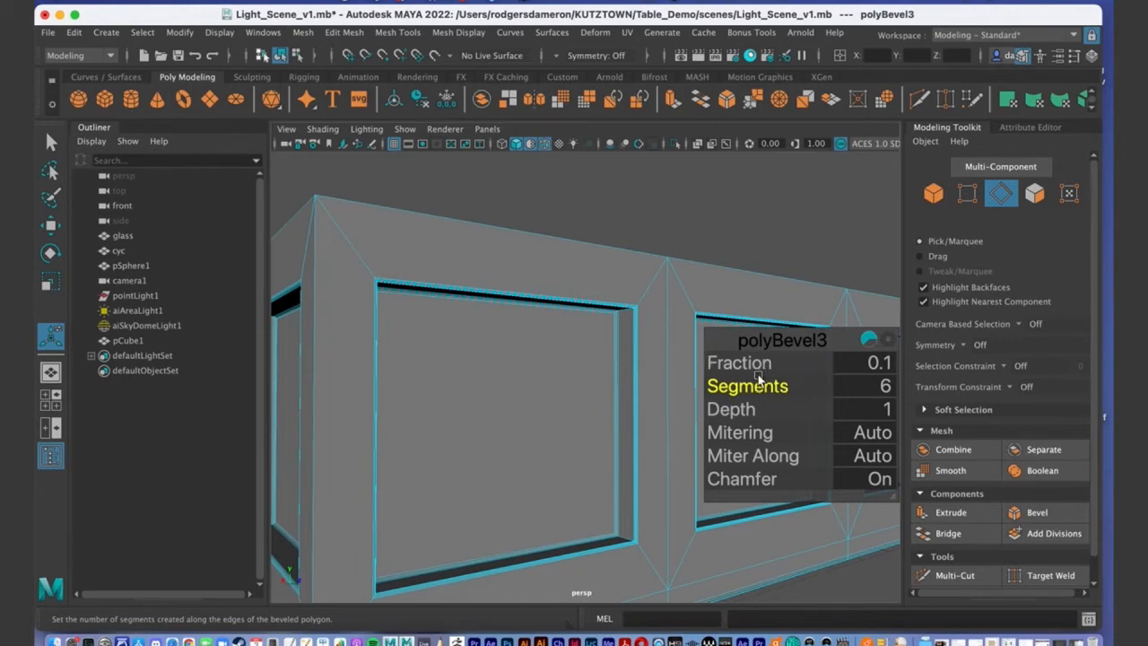
{"action": "left_click_drag", "start_coordinate": [392, 338], "coordinate": [467, 415], "text": "alt"}
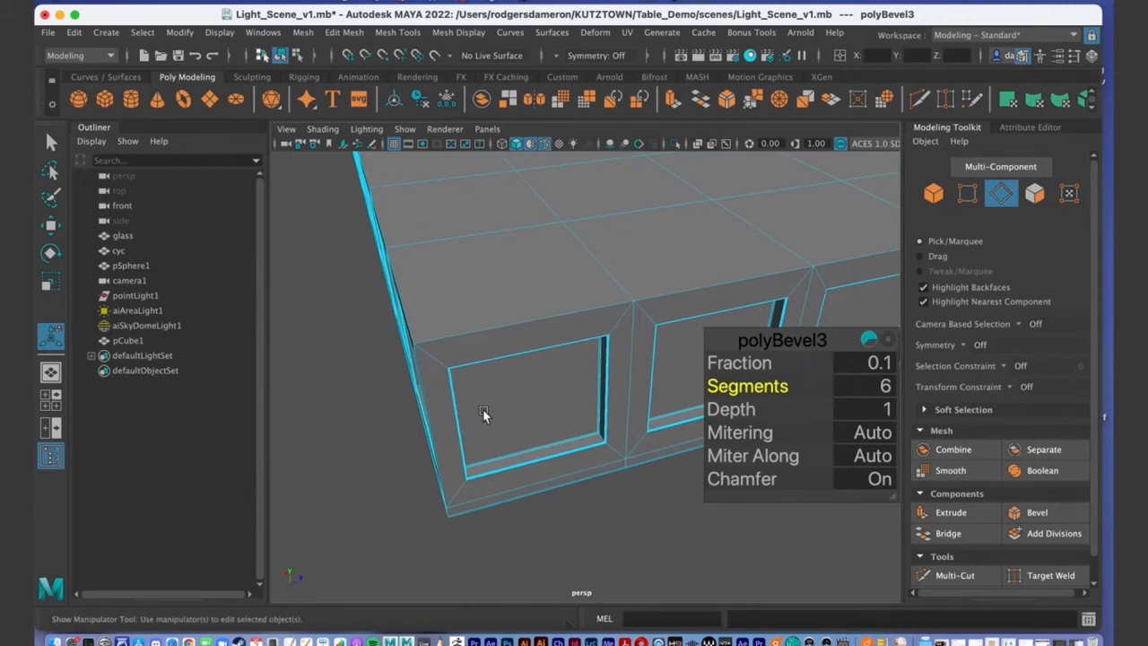
{"action": "scroll", "coordinate": [467, 415], "scroll_direction": "down", "scroll_amount": 5}
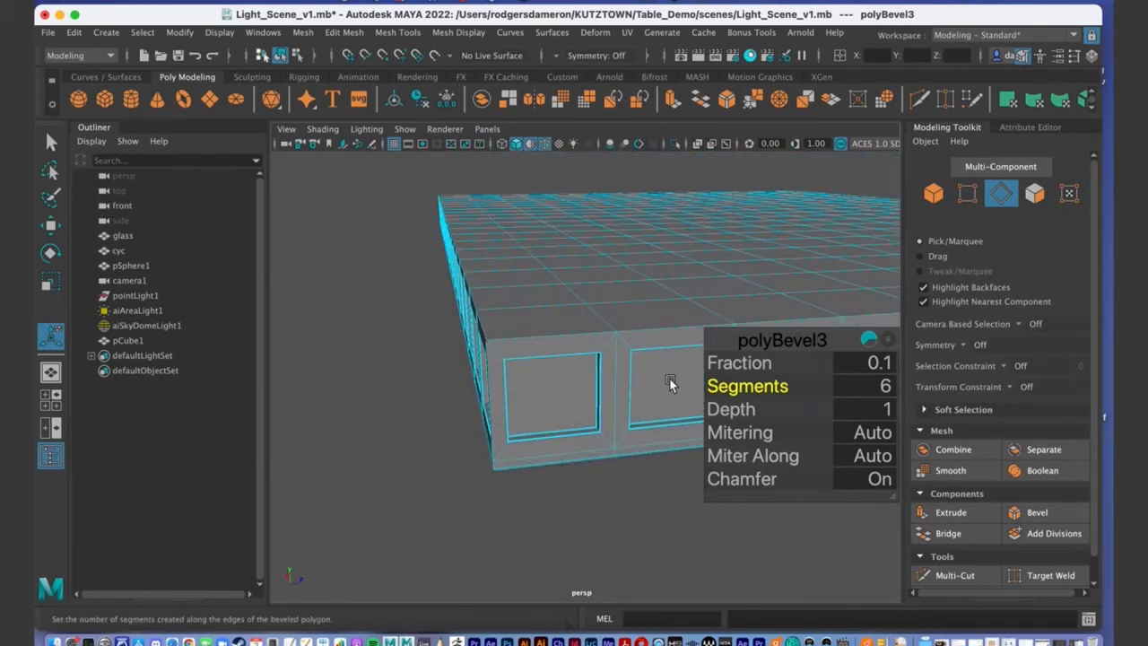
{"action": "key", "text": "q"}
Return pCube1 to Object Mode.
{"action": "left_click_drag", "start_coordinate": [672, 379], "coordinate": [672, 385], "text": "alt"}
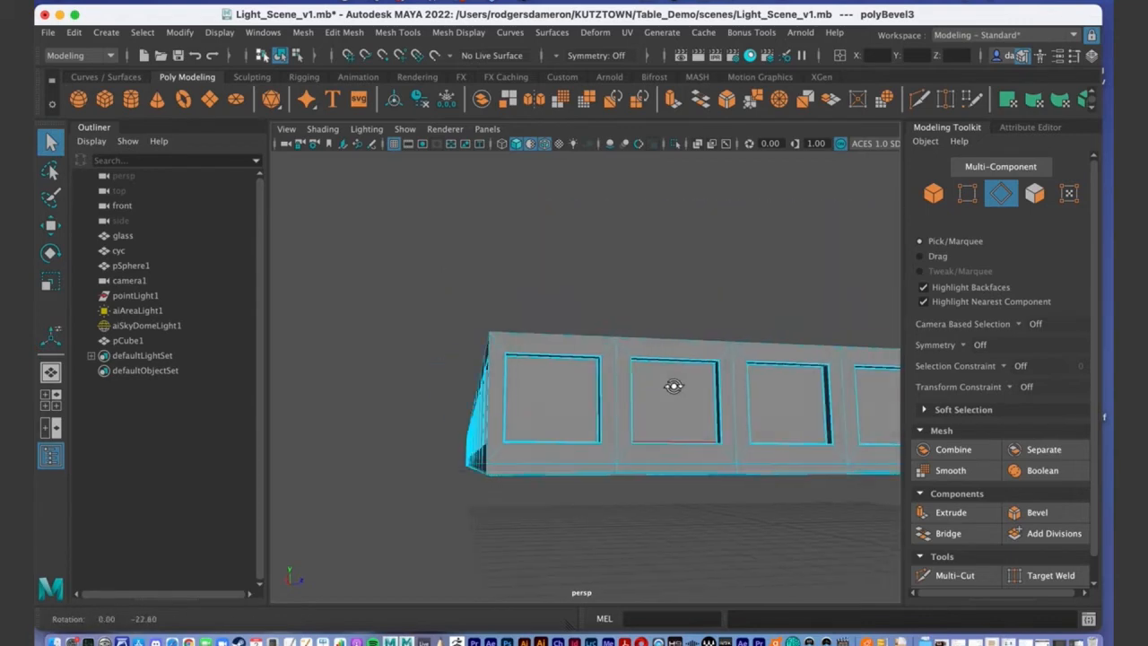
{"action": "mouse_move", "coordinate": [566, 346]}
{"action": "right_mouse_down"}
{"action": "mouse_move", "coordinate": [619, 311]}
{"action": "mouse_move", "coordinate": [692, 220]}
{"action": "mouse_move", "coordinate": [631, 328]}
{"action": "right_mouse_up"}
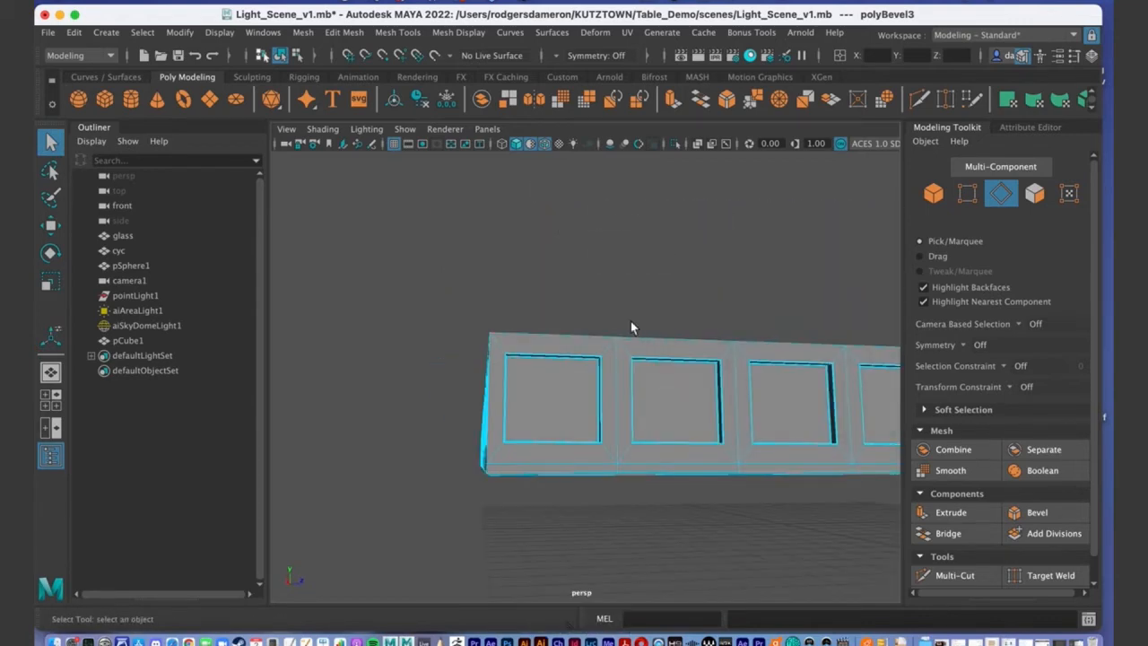
{"action": "right_click_drag", "start_coordinate": [705, 233], "coordinate": [773, 224]}
{"action": "left_click_drag", "start_coordinate": [745, 287], "coordinate": [526, 393], "text": "alt"}
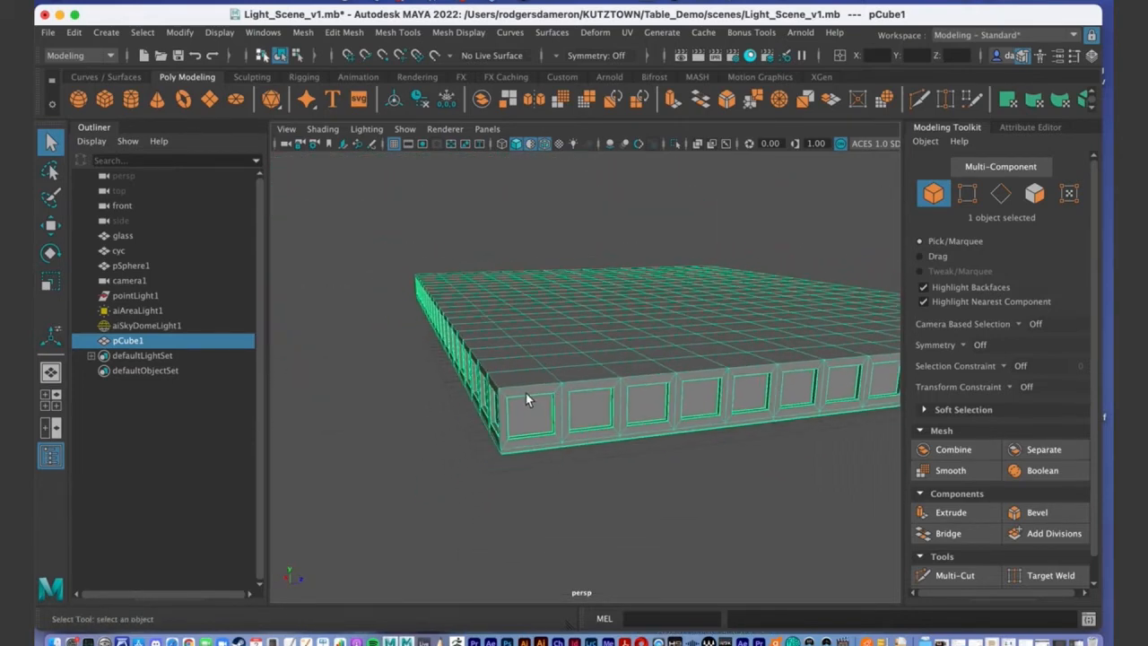
In face mode, pick two front top faces, grow the selection, then select similar faces.
{"action": "right_click_drag", "start_coordinate": [522, 373], "coordinate": [521, 275]}
{"action": "mouse_move", "coordinate": [552, 382]}
{"action": "left_mouse_down", "text": "alt"}
{"action": "mouse_move", "coordinate": [554, 354]}
{"action": "mouse_move", "coordinate": [553, 391]}
{"action": "left_mouse_up", "text": "alt"}
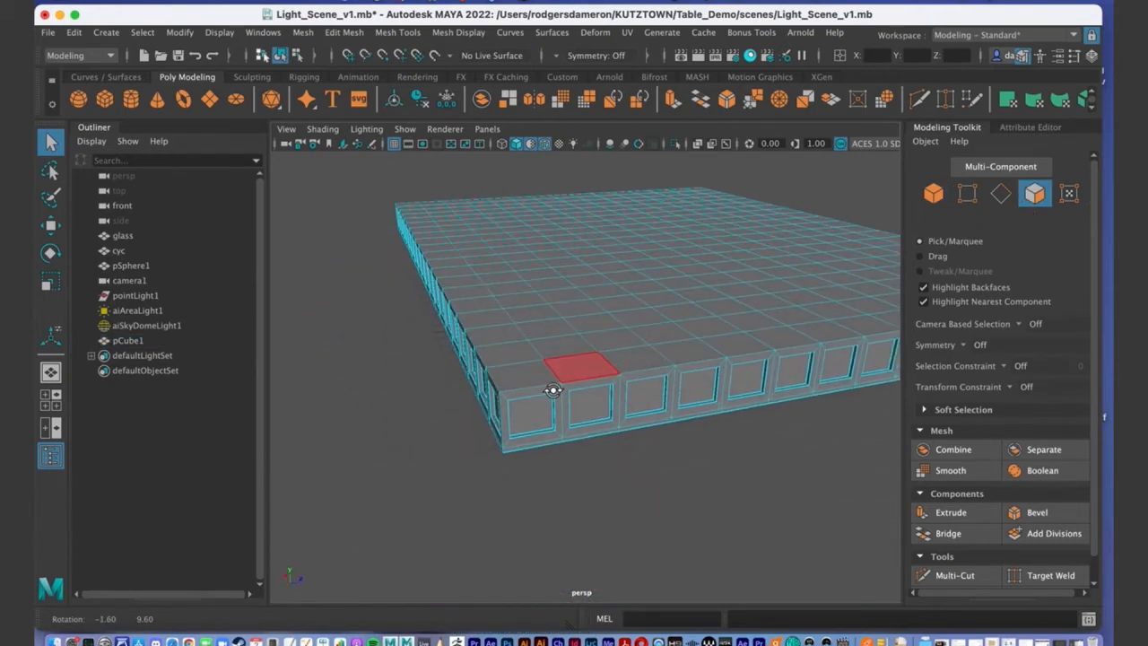
{"action": "left_click", "coordinate": [533, 372]}
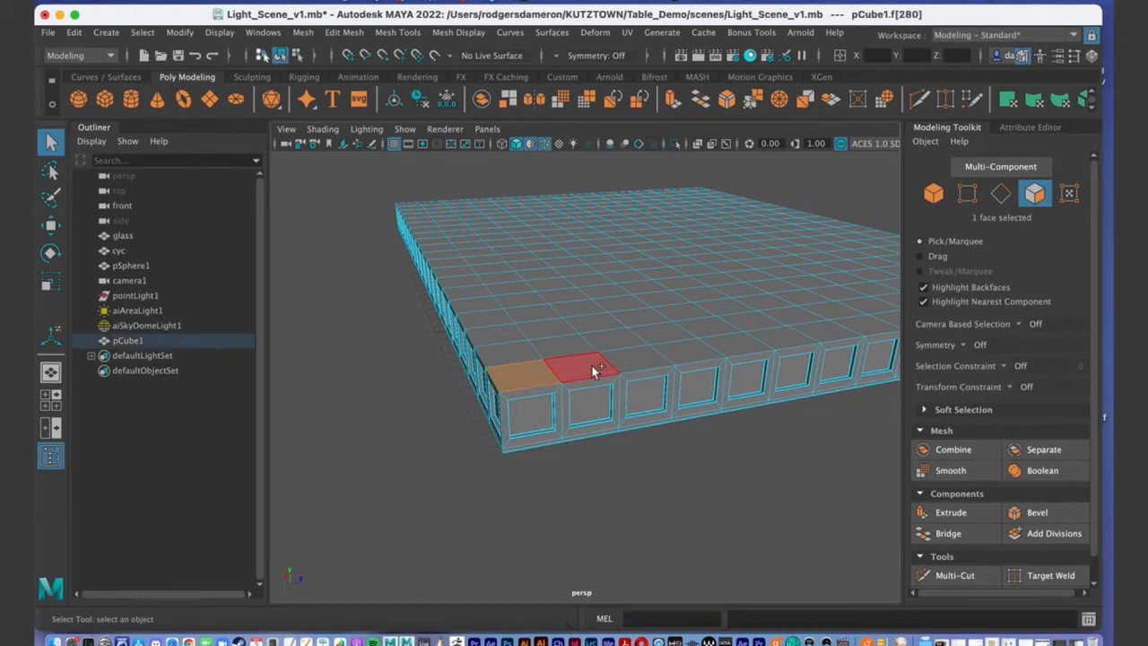
{"action": "left_click", "coordinate": [583, 370], "text": "shift"}
{"action": "left_click", "coordinate": [625, 346], "text": "shift"}
{"action": "left_click", "coordinate": [632, 363], "text": "shift"}
{"action": "left_click_drag", "start_coordinate": [632, 363], "coordinate": [582, 408], "text": "alt"}
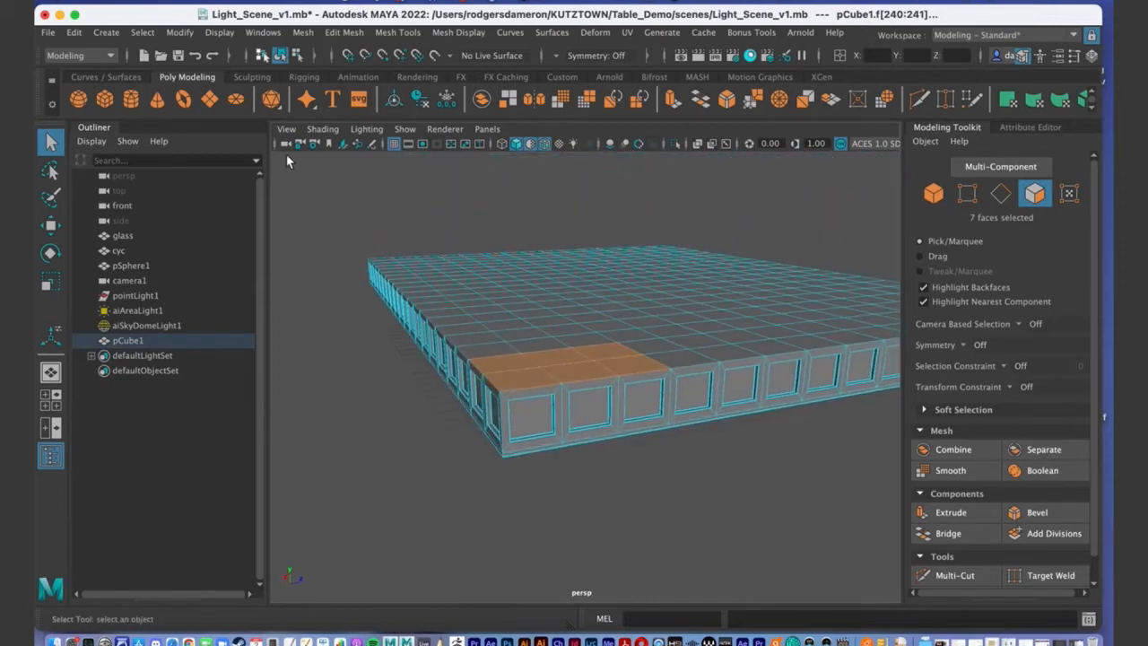
{"action": "left_click", "coordinate": [142, 33]}
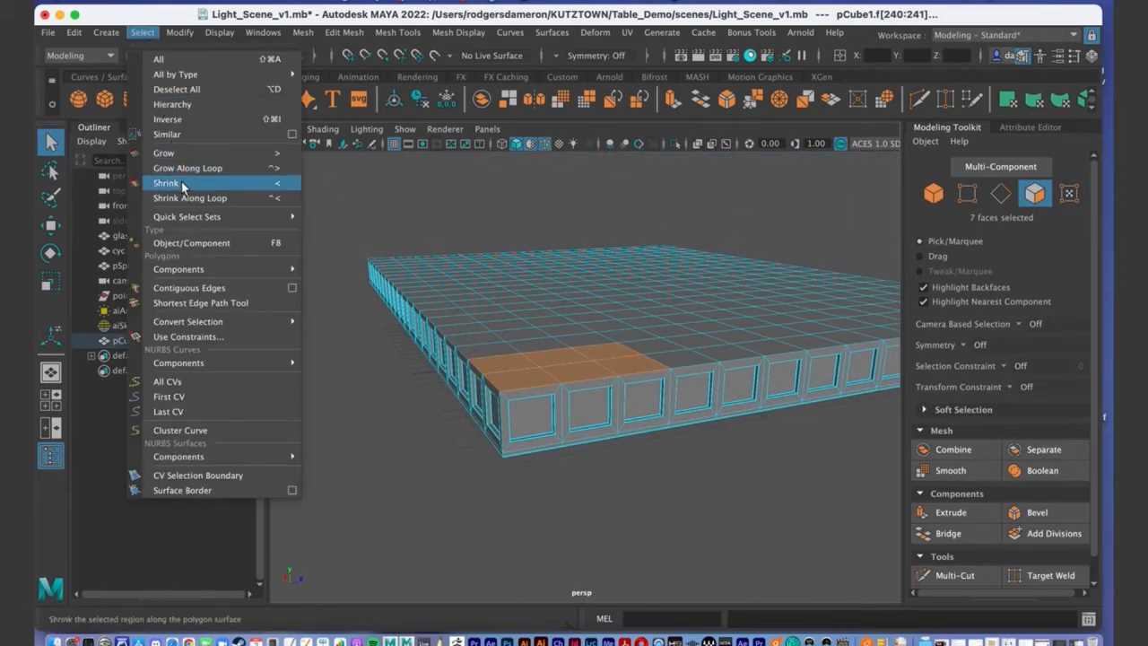
{"action": "left_click", "coordinate": [183, 134]}
Inspect the slab's underside selection, undoing a partial deselection of the underside faces.
{"action": "left_click_drag", "start_coordinate": [584, 333], "coordinate": [609, 440], "text": "alt"}
{"action": "middle_click_drag", "start_coordinate": [610, 431], "coordinate": [571, 441], "text": "alt"}
{"action": "right_click_drag", "start_coordinate": [571, 440], "coordinate": [584, 425], "text": "alt"}
{"action": "left_click_drag", "start_coordinate": [584, 424], "coordinate": [577, 395], "text": "alt"}
{"action": "left_click_drag", "start_coordinate": [482, 449], "coordinate": [474, 441], "text": "alt"}
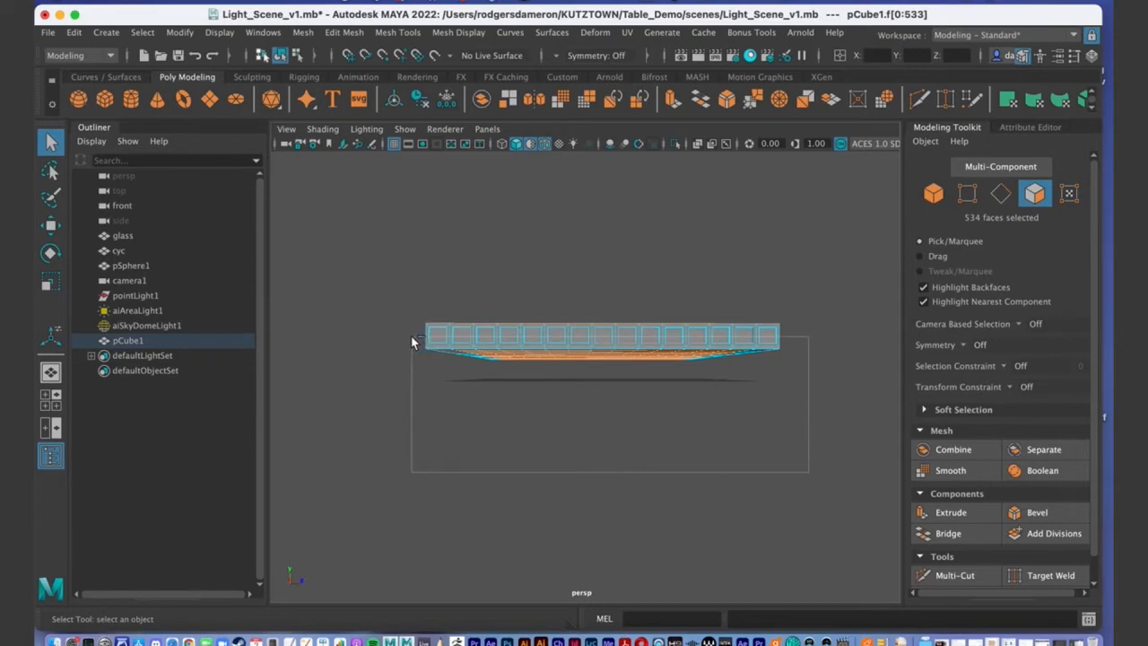
{"action": "left_click_drag", "start_coordinate": [411, 341], "coordinate": [413, 342]}
{"action": "left_click_drag", "start_coordinate": [620, 369], "coordinate": [632, 332], "text": "alt"}
{"action": "key", "text": "ctrl+z"}
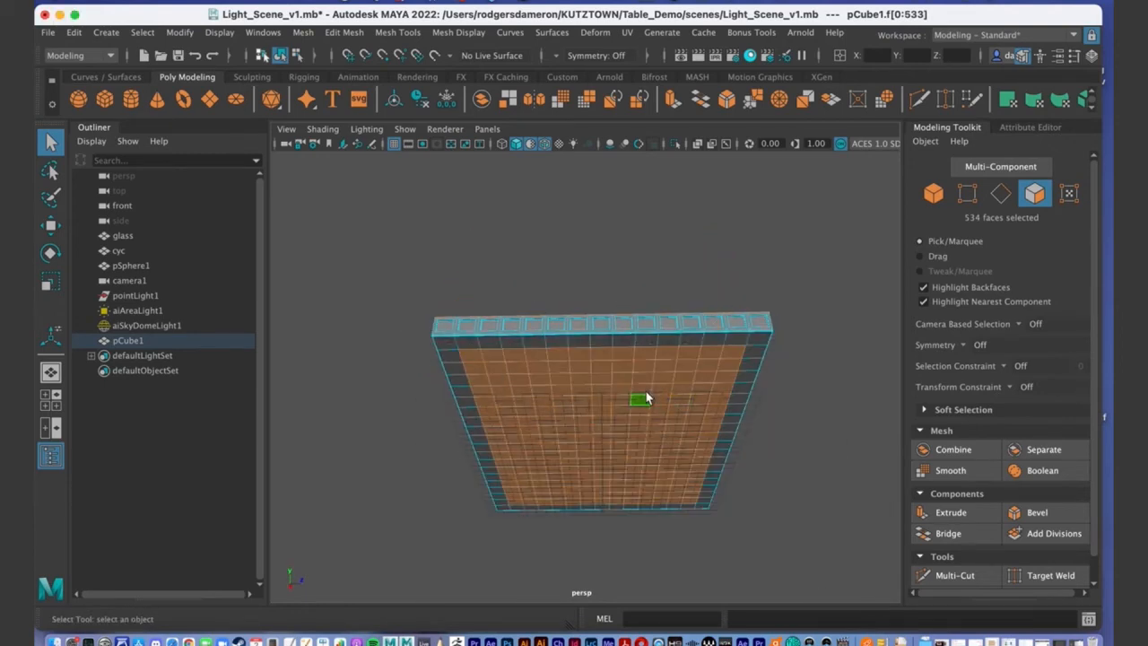
In front view, marquee-deselect the side faces so only the 300 top faces remain.
{"action": "key", "text": "space"}
{"action": "key", "text": "space"}
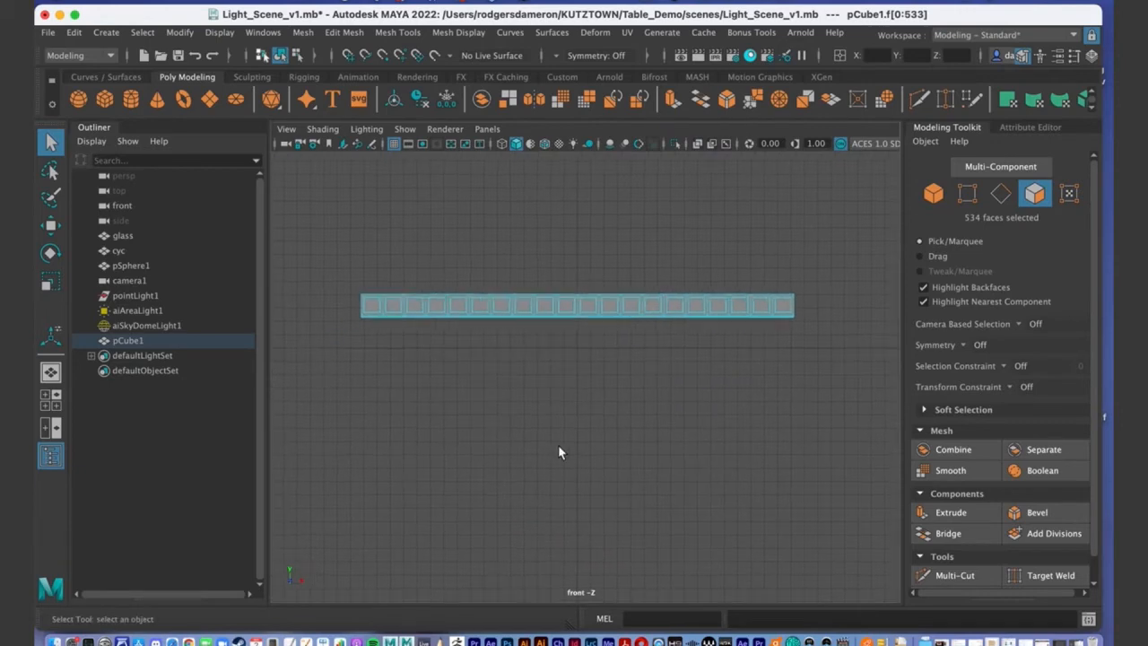
{"action": "left_click_drag", "start_coordinate": [506, 293], "coordinate": [846, 309]}
{"action": "key", "text": "space"}
{"action": "left_click_drag", "start_coordinate": [741, 299], "coordinate": [570, 387], "text": "alt"}
{"action": "key", "text": "f"}
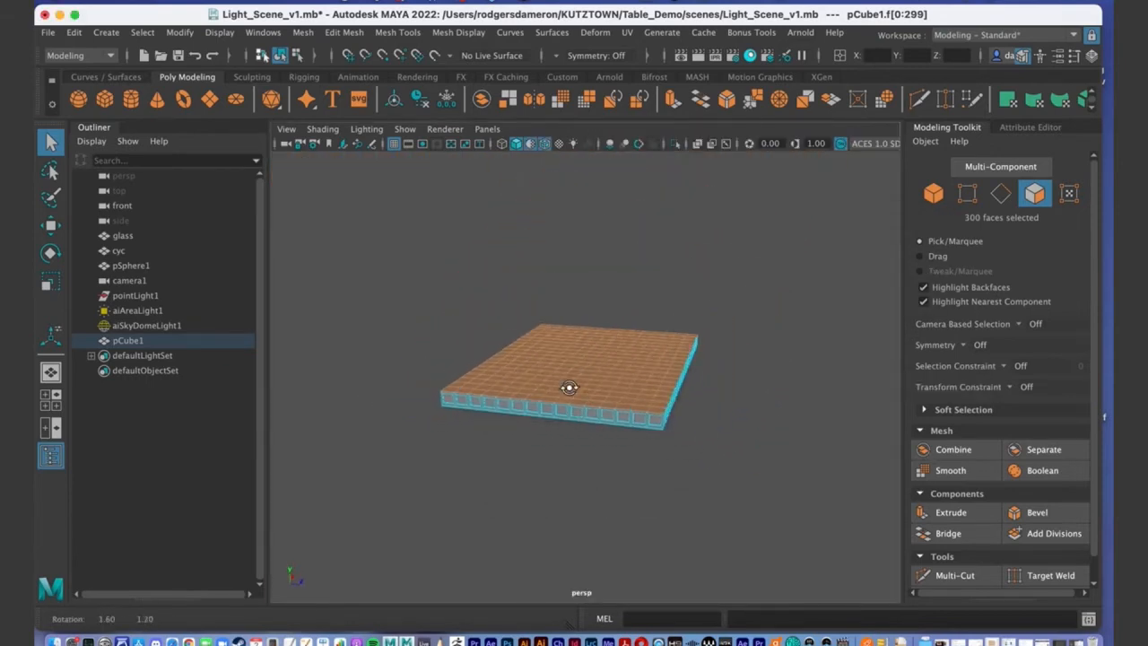
{"action": "scroll", "coordinate": [700, 390], "scroll_direction": "up", "scroll_amount": 5}
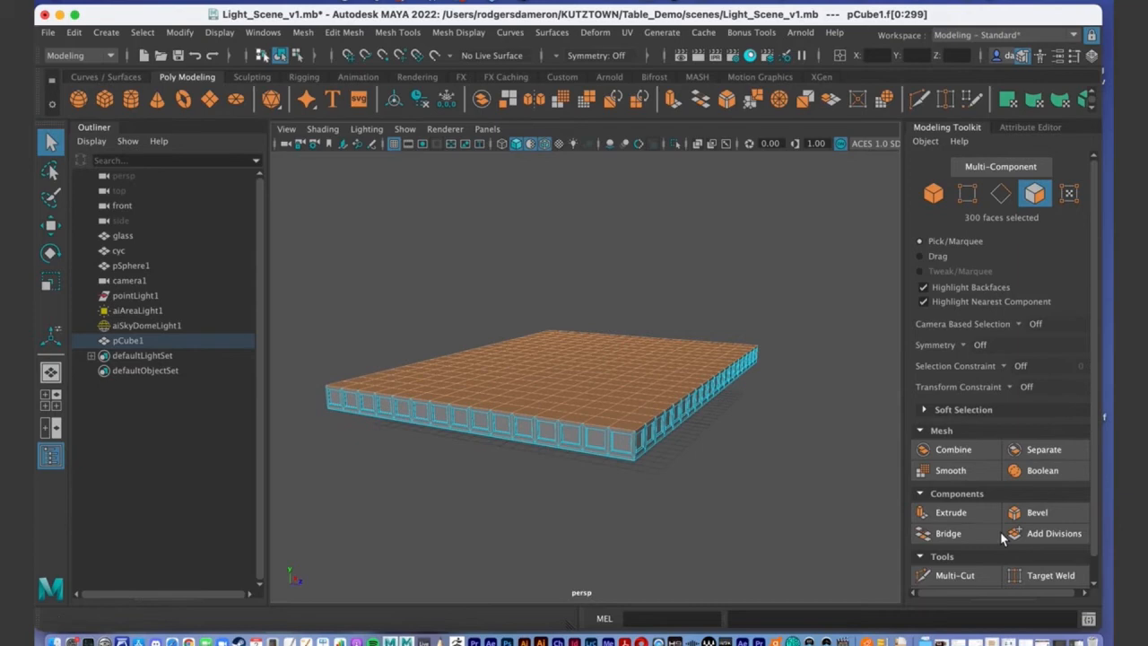
Extrude the 300 top faces upward to a Local Translate Z of 0.797.
{"action": "left_click", "coordinate": [957, 511]}
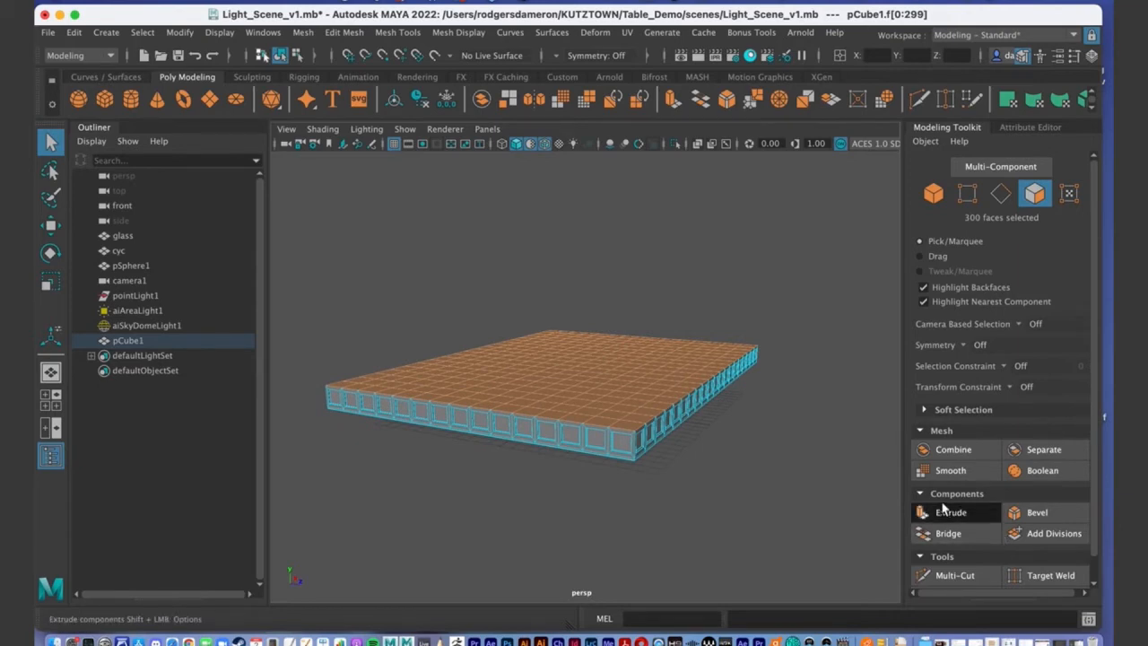
{"action": "middle_click_drag", "start_coordinate": [539, 310], "coordinate": [505, 277], "text": "alt"}
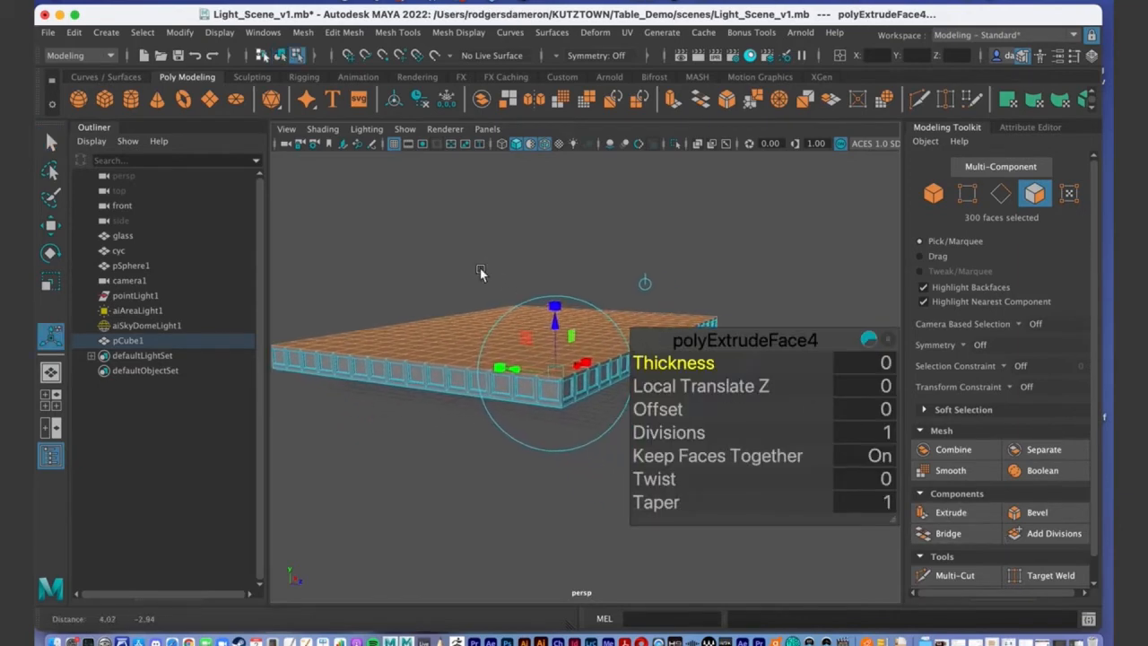
{"action": "left_click_drag", "start_coordinate": [556, 327], "coordinate": [518, 323]}
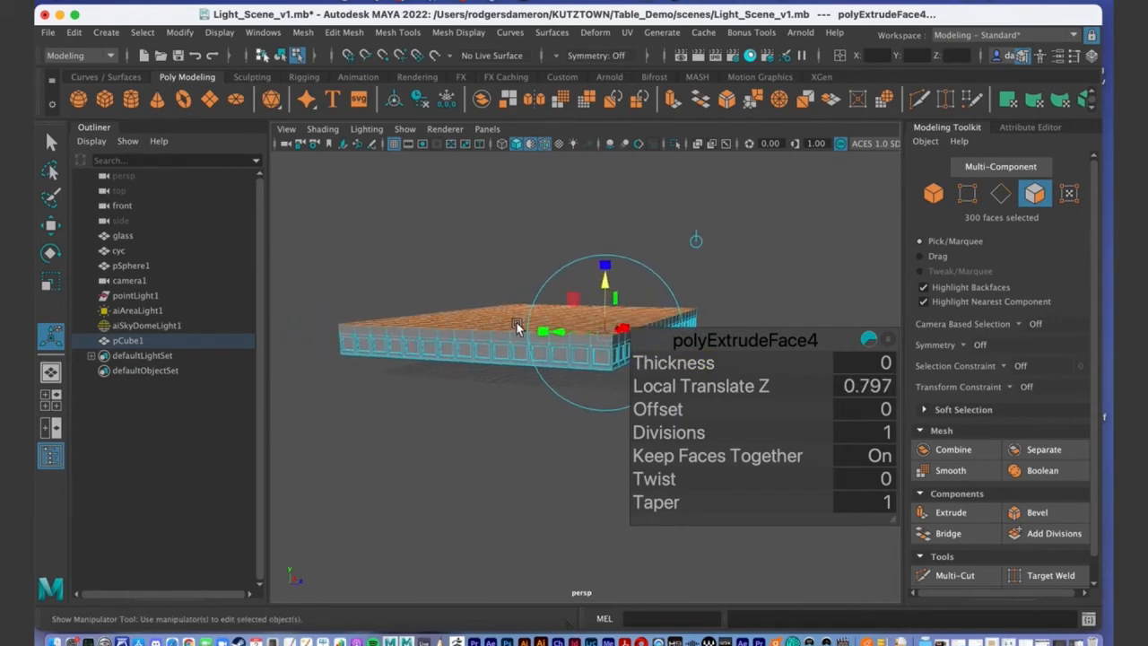
{"action": "key", "text": "q"}
{"action": "middle_click_drag", "start_coordinate": [546, 351], "coordinate": [659, 392], "text": "alt"}
{"action": "left_click_drag", "start_coordinate": [660, 392], "coordinate": [590, 355], "text": "alt"}
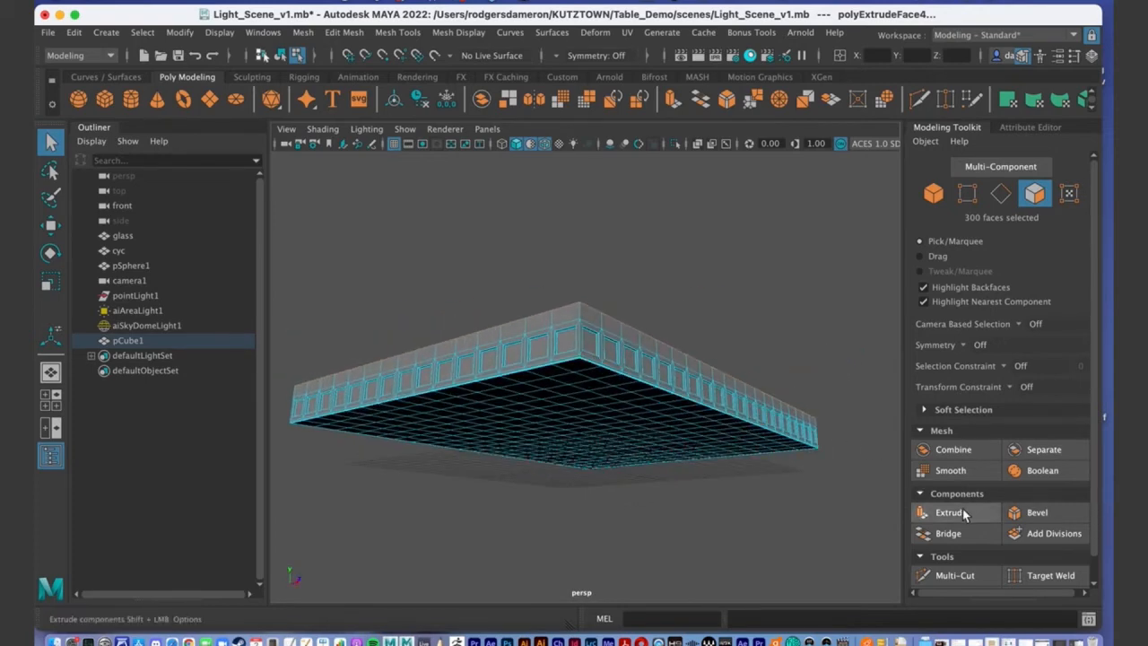
{"action": "left_click_drag", "start_coordinate": [766, 463], "coordinate": [692, 410], "text": "alt"}
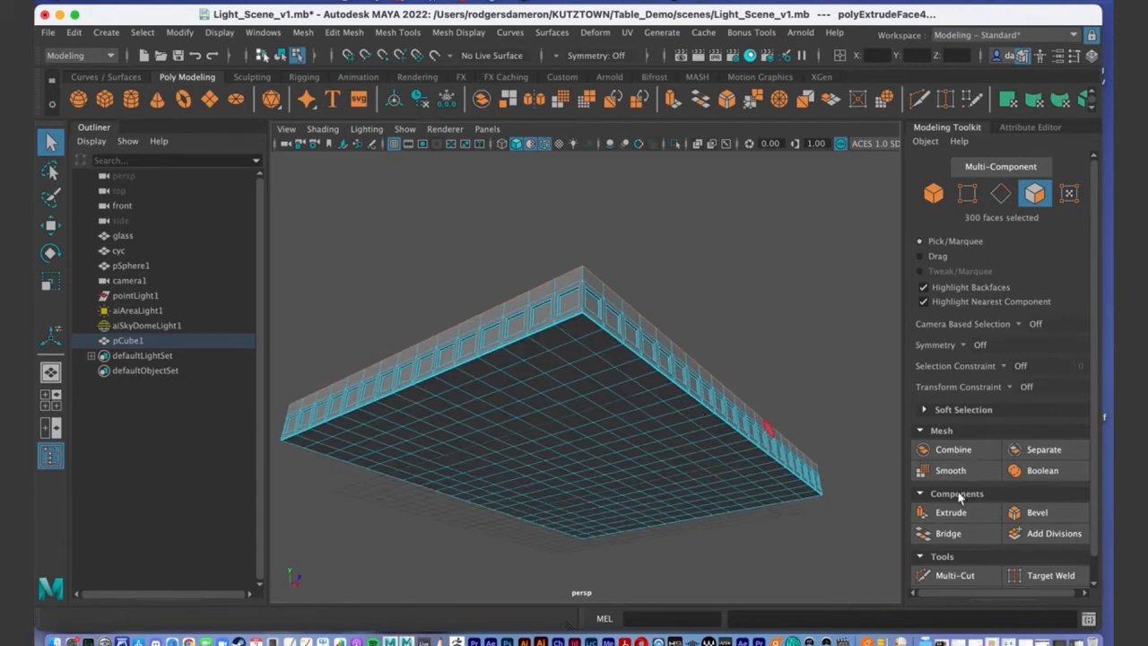
Extrude the top faces again and set polyExtrudeFace5's Offset to -0.7, after trying -1.
{"action": "left_click", "coordinate": [924, 513]}
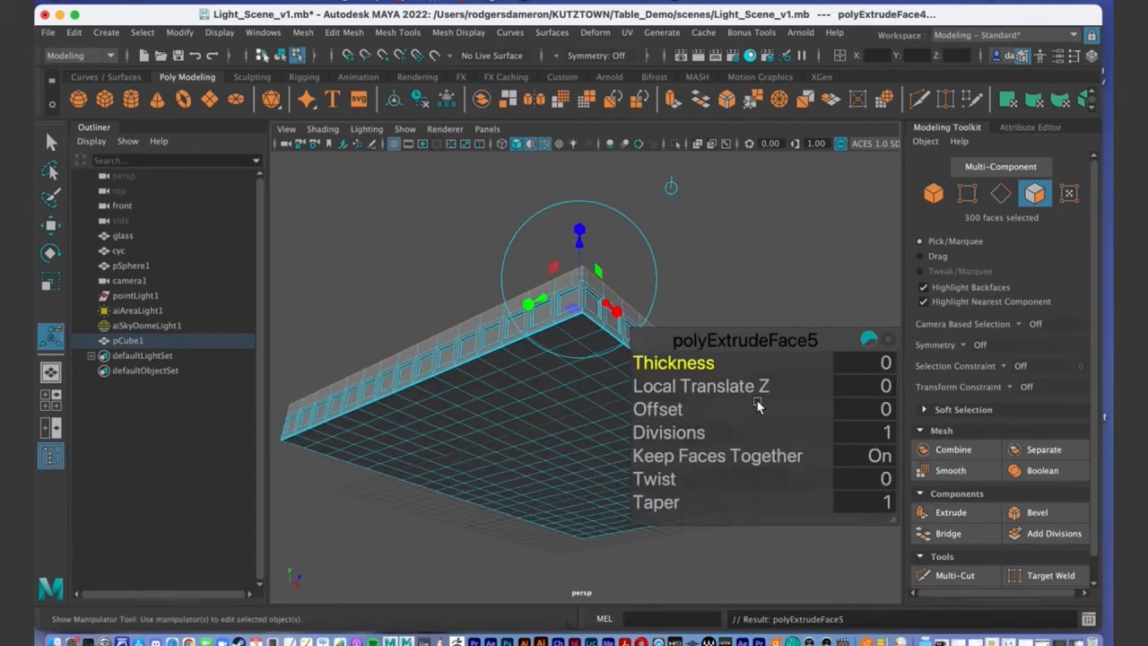
{"action": "left_click", "coordinate": [666, 411]}
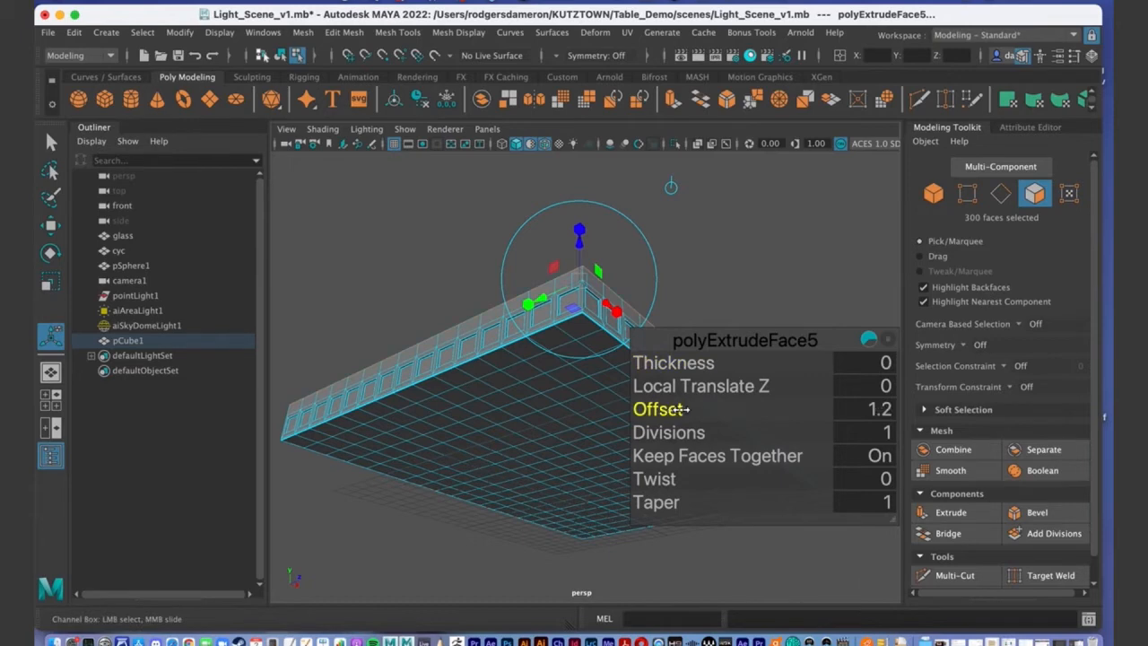
{"action": "mouse_move", "coordinate": [697, 416]}
{"action": "left_mouse_down"}
{"action": "mouse_move", "coordinate": [675, 414]}
{"action": "mouse_move", "coordinate": [684, 409]}
{"action": "left_mouse_up"}
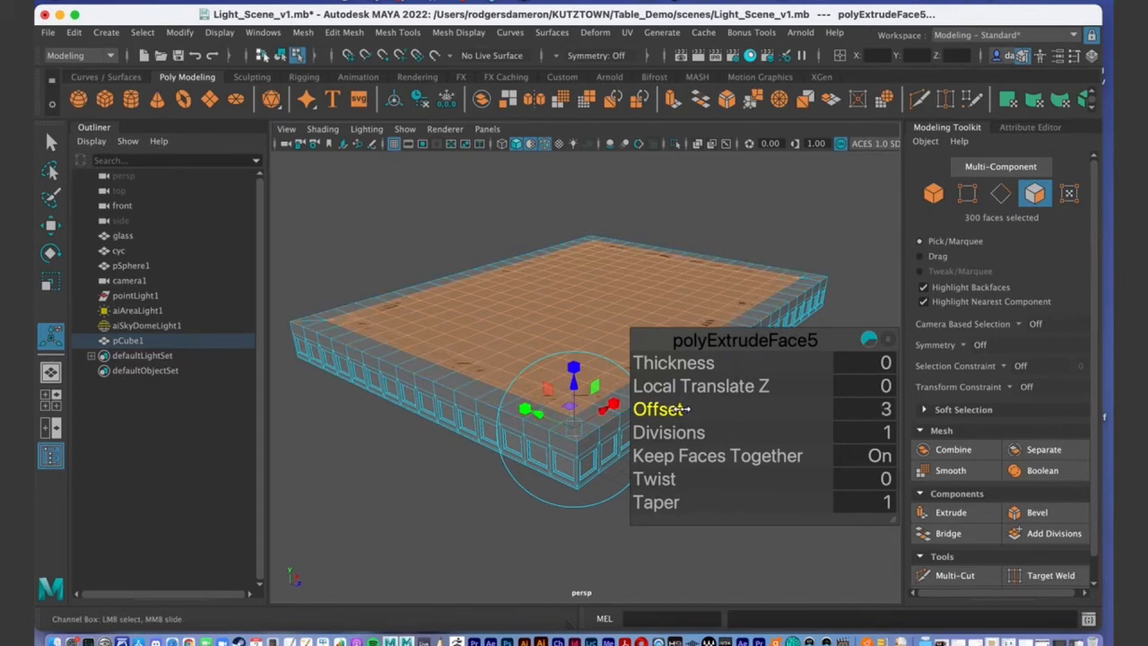
{"action": "left_click_drag", "start_coordinate": [678, 409], "coordinate": [669, 410]}
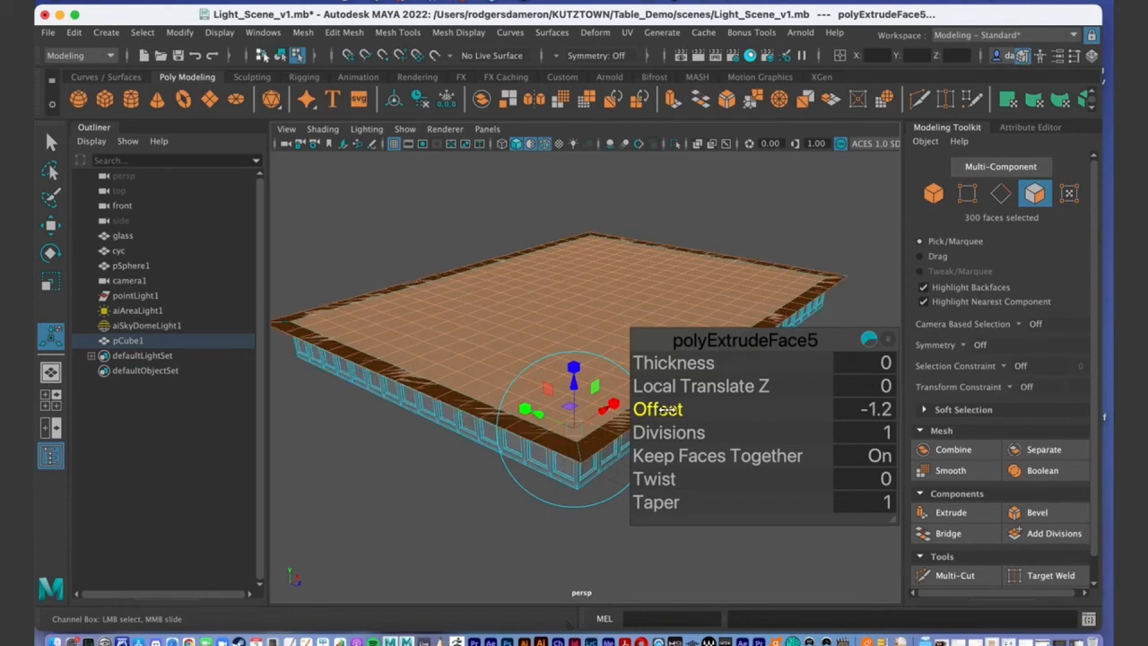
{"action": "left_click_drag", "start_coordinate": [478, 466], "coordinate": [481, 418], "text": "alt"}
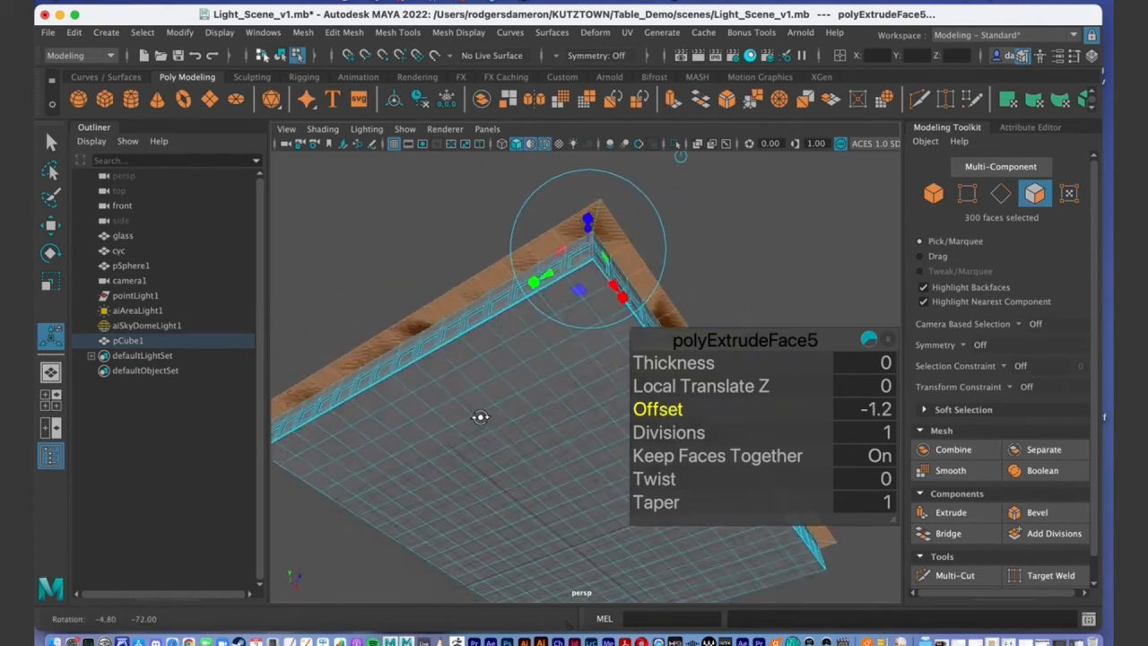
{"action": "left_click", "coordinate": [888, 409]}
{"action": "type", "text": "-"}
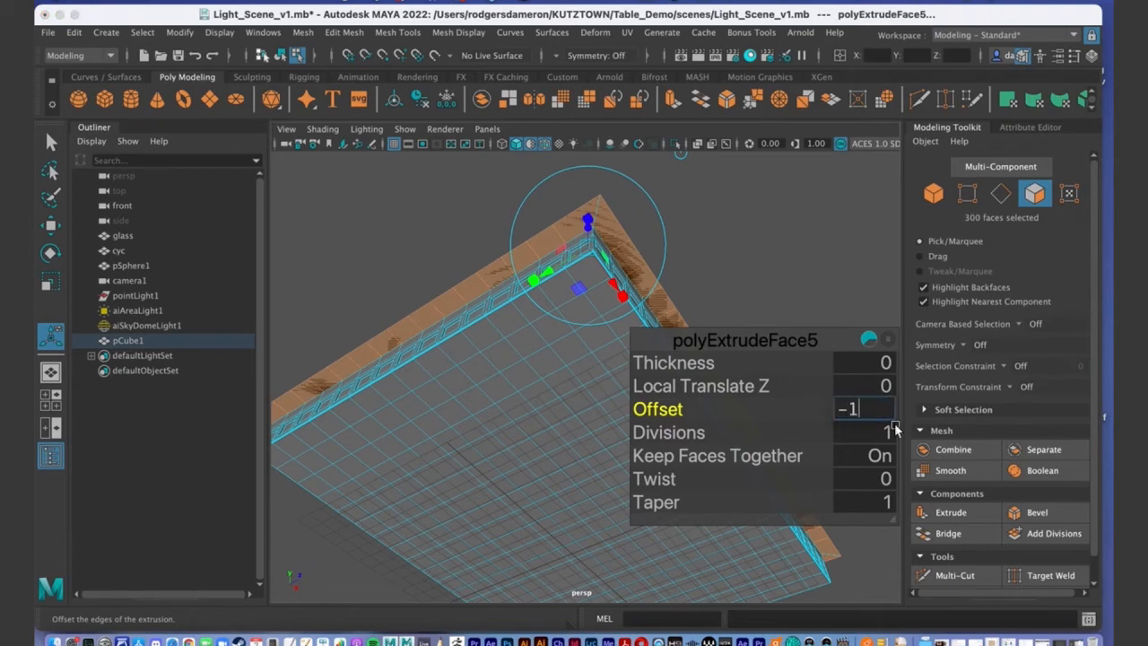
{"action": "type", "text": "1"}
{"action": "key", "text": "Return"}
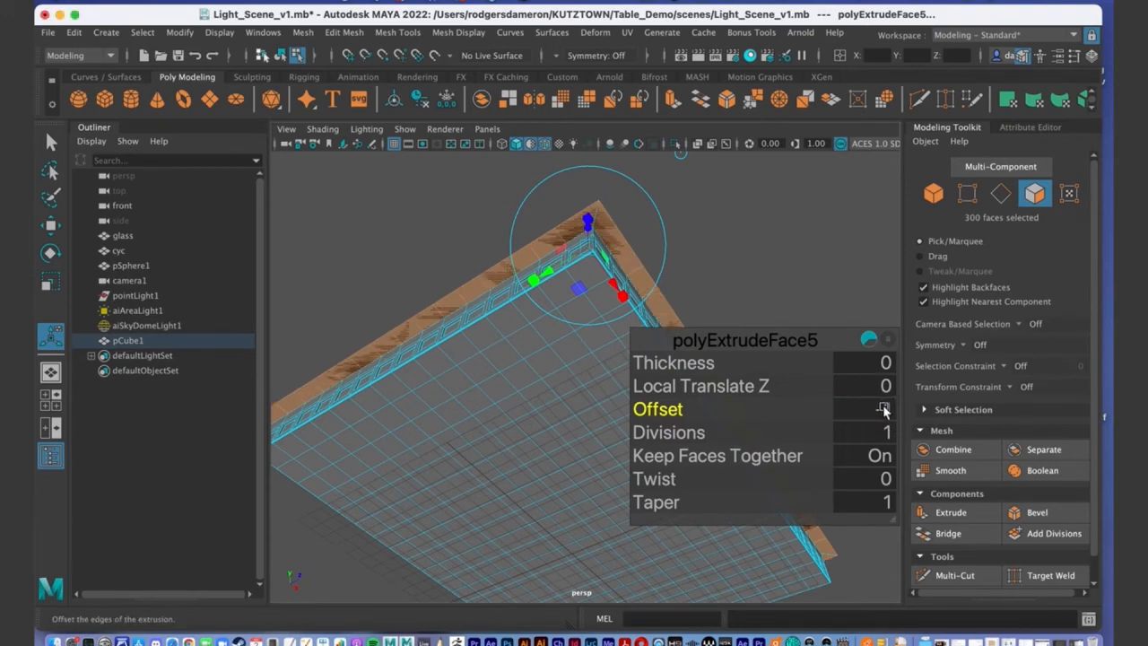
{"action": "left_click", "coordinate": [885, 409]}
{"action": "type", "text": "-0."}
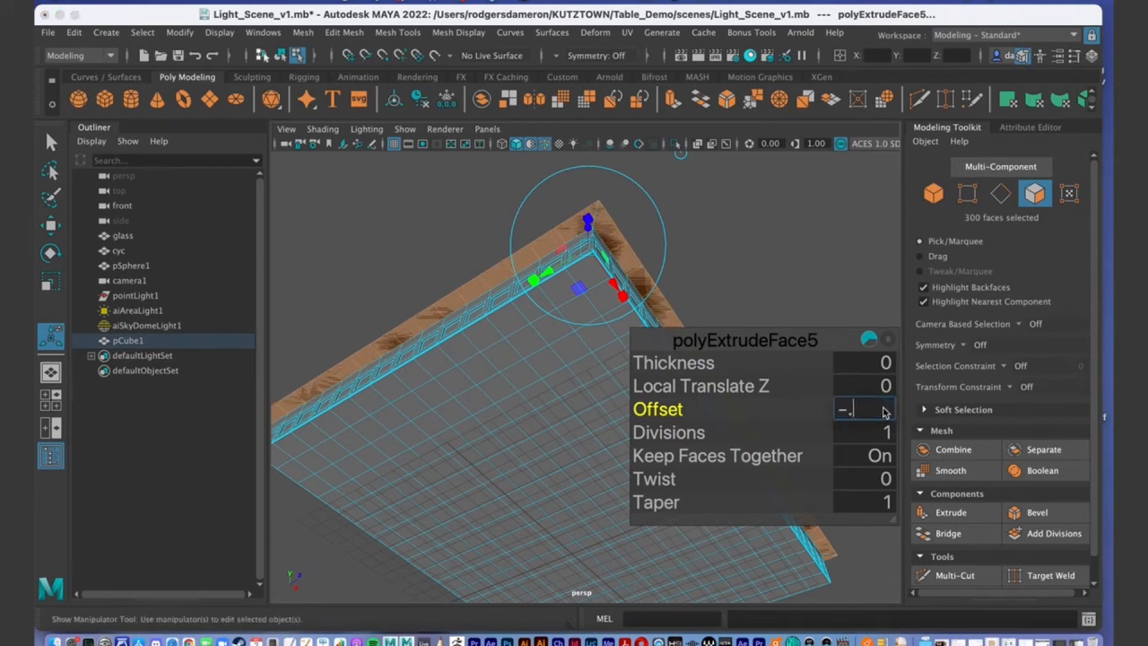
{"action": "type", "text": "7"}
{"action": "key", "text": "Return"}
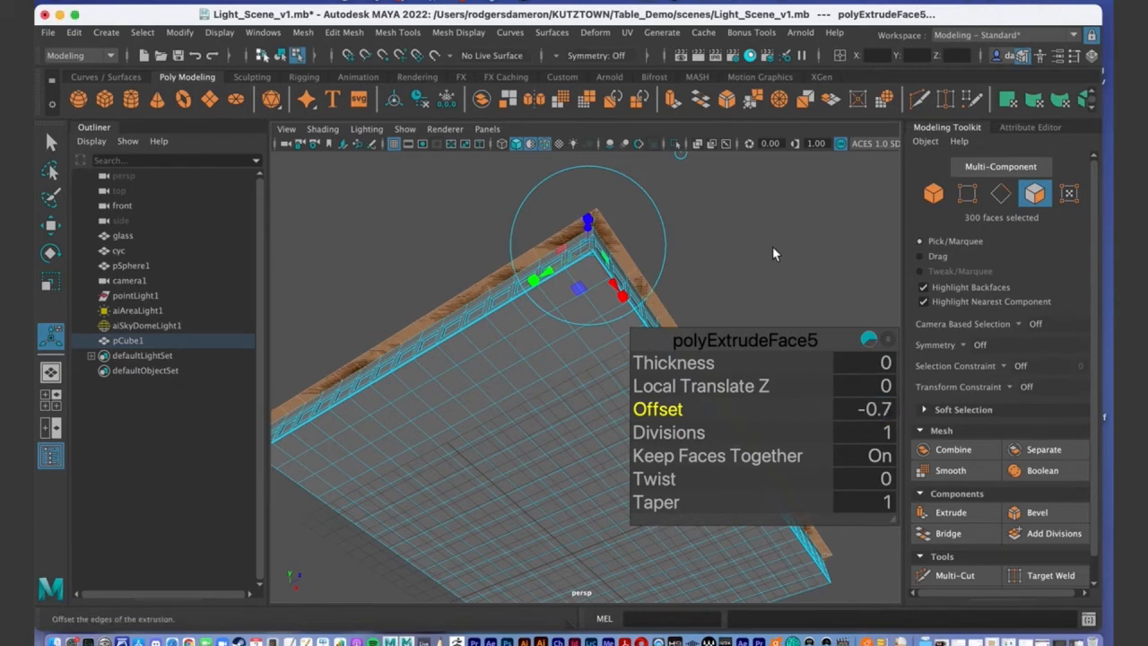
Orbit above and below the tabletop to check the overhang against the rim panels.
{"action": "left_click_drag", "start_coordinate": [683, 272], "coordinate": [592, 289], "text": "alt"}
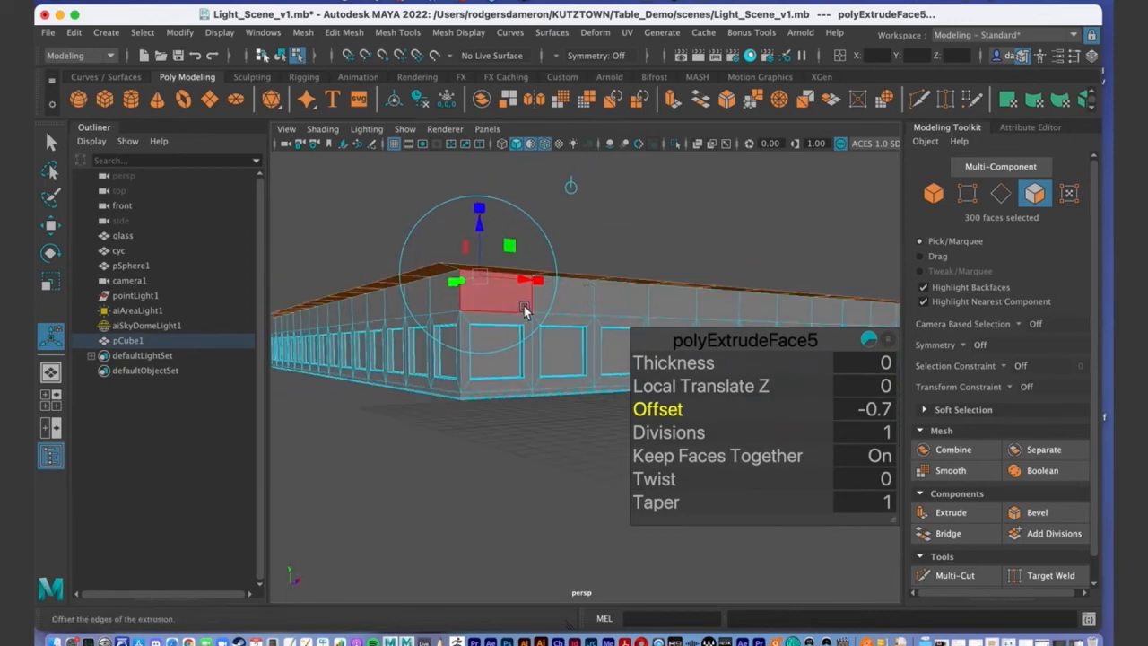
{"action": "left_click_drag", "start_coordinate": [493, 281], "coordinate": [504, 303], "text": "alt"}
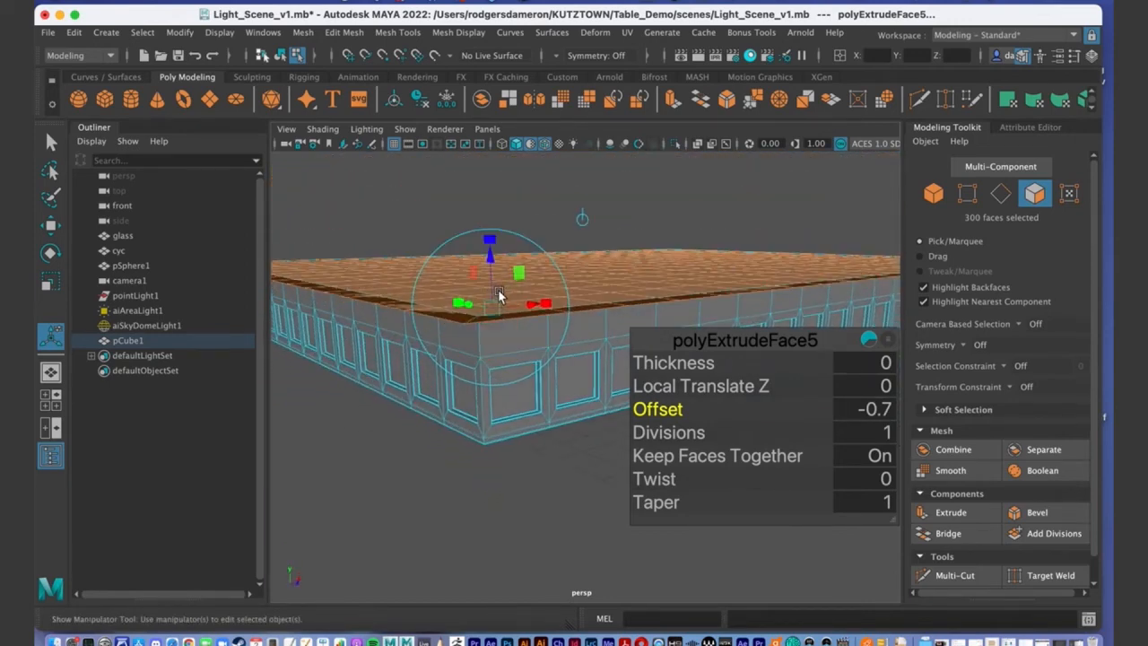
{"action": "left_click_drag", "start_coordinate": [574, 390], "coordinate": [549, 307], "text": "alt"}
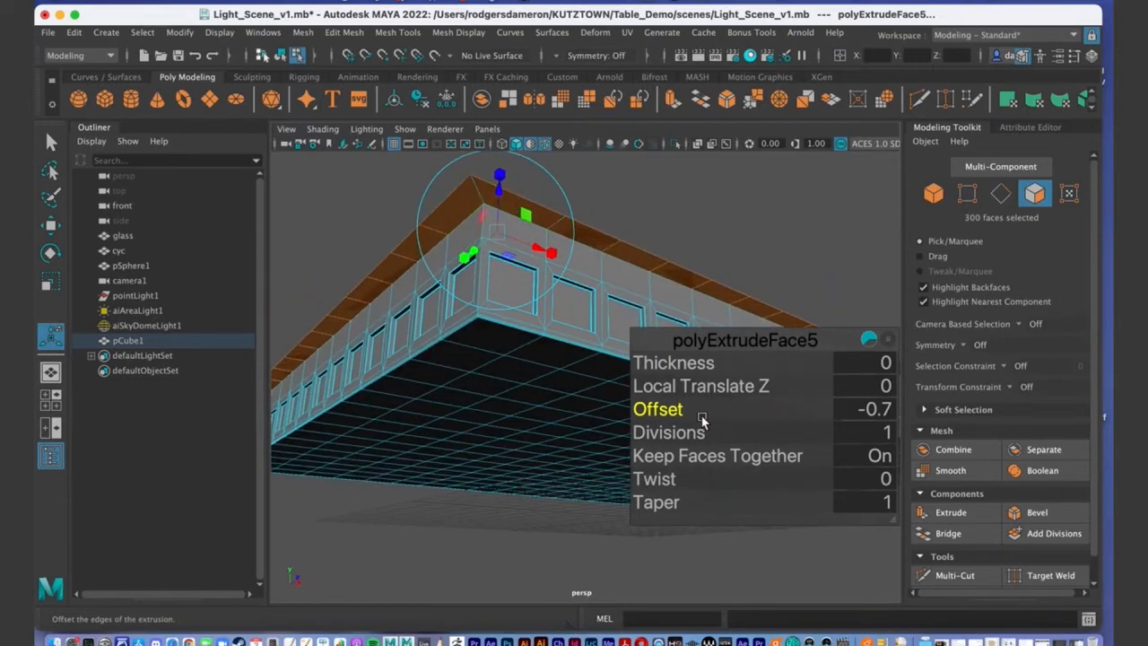
{"action": "left_click_drag", "start_coordinate": [567, 309], "coordinate": [467, 385], "text": "alt"}
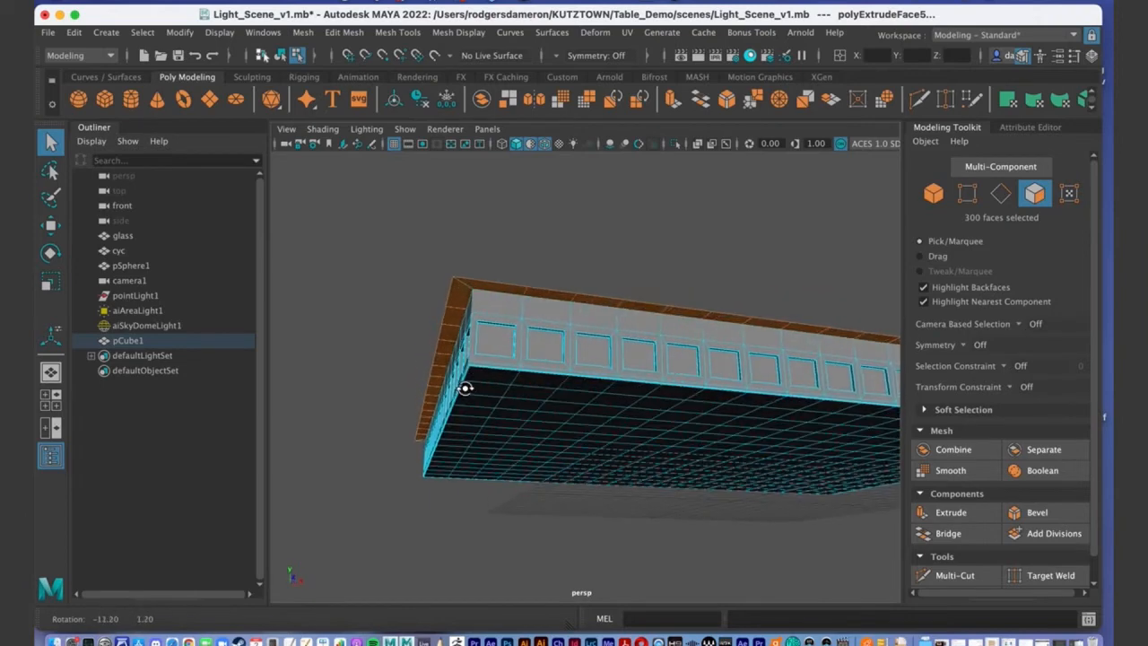
{"action": "left_click_drag", "start_coordinate": [679, 464], "coordinate": [607, 402], "text": "alt"}
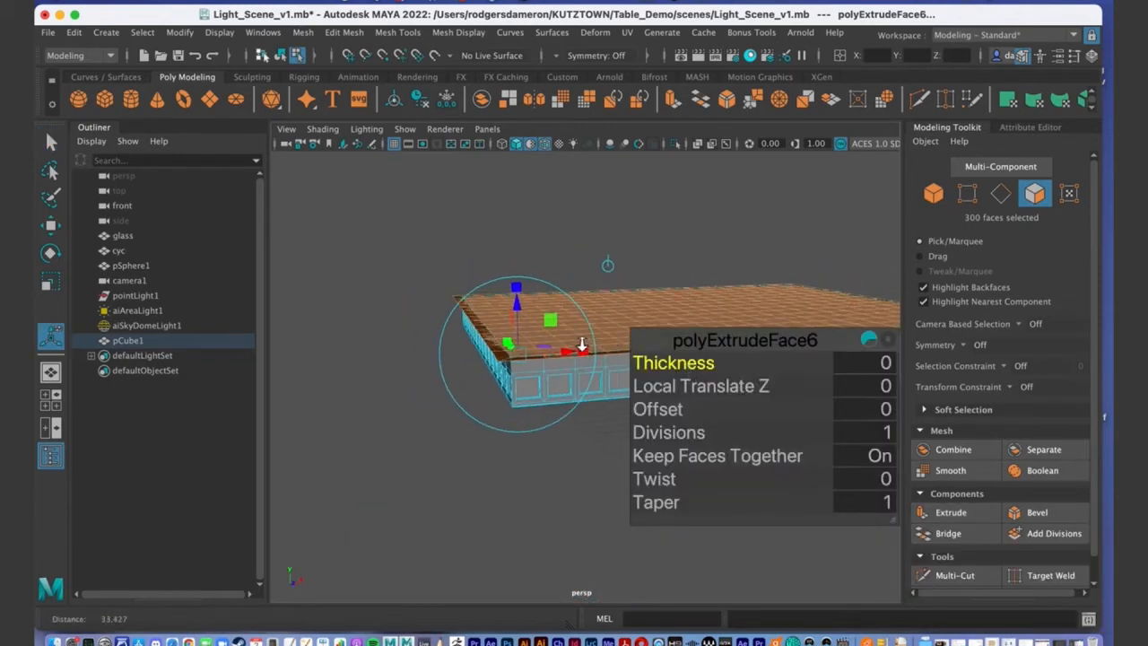
Lift polyExtrudeFace6 to a Local Translate Z of 0.193 to thicken the overhanging lip.
{"action": "left_click_drag", "start_coordinate": [514, 303], "coordinate": [557, 272], "text": "alt"}
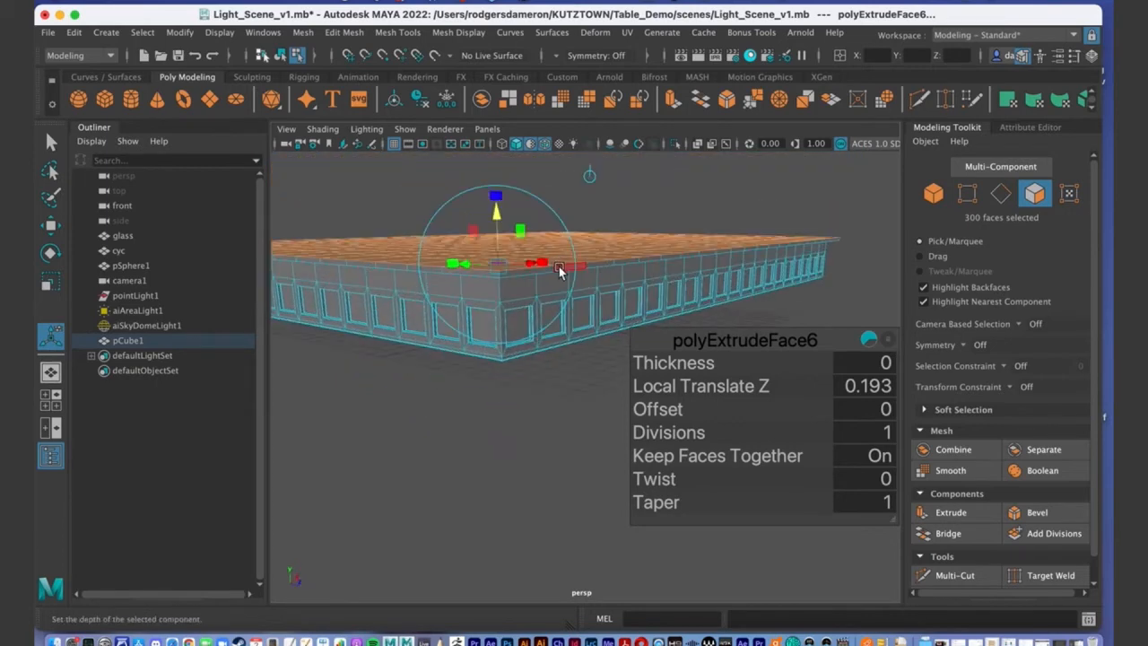
{"action": "key", "text": "q"}
{"action": "left_click_drag", "start_coordinate": [559, 265], "coordinate": [613, 333], "text": "alt"}
{"action": "left_click_drag", "start_coordinate": [483, 273], "coordinate": [532, 404], "text": "alt"}
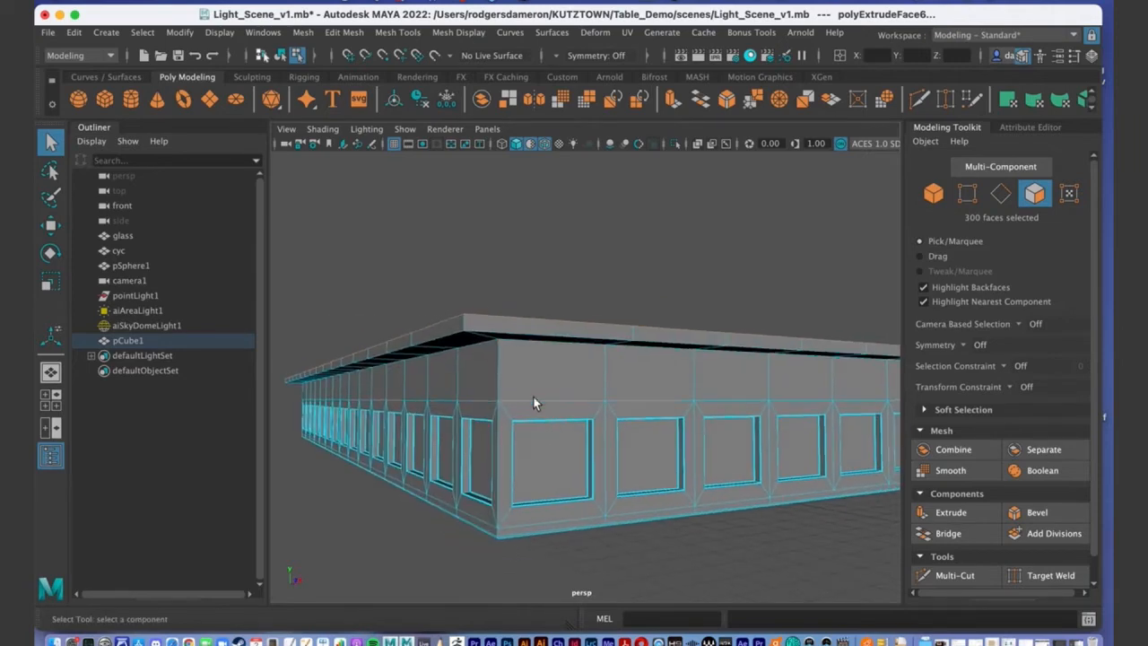
Look up at the lip's underside and switch the mesh to edge selection.
{"action": "double_click", "coordinate": [519, 320]}
{"action": "left_click_drag", "start_coordinate": [651, 387], "coordinate": [508, 420], "text": "alt"}
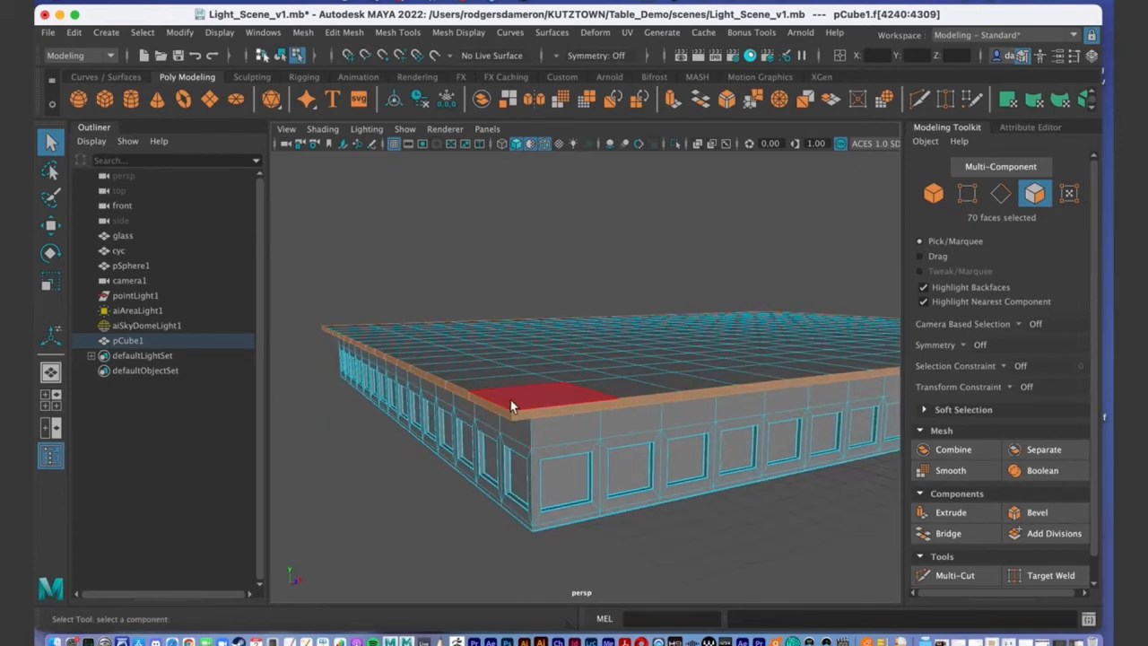
{"action": "left_click_drag", "start_coordinate": [506, 406], "coordinate": [527, 308], "text": "alt"}
{"action": "right_click", "coordinate": [527, 308]}
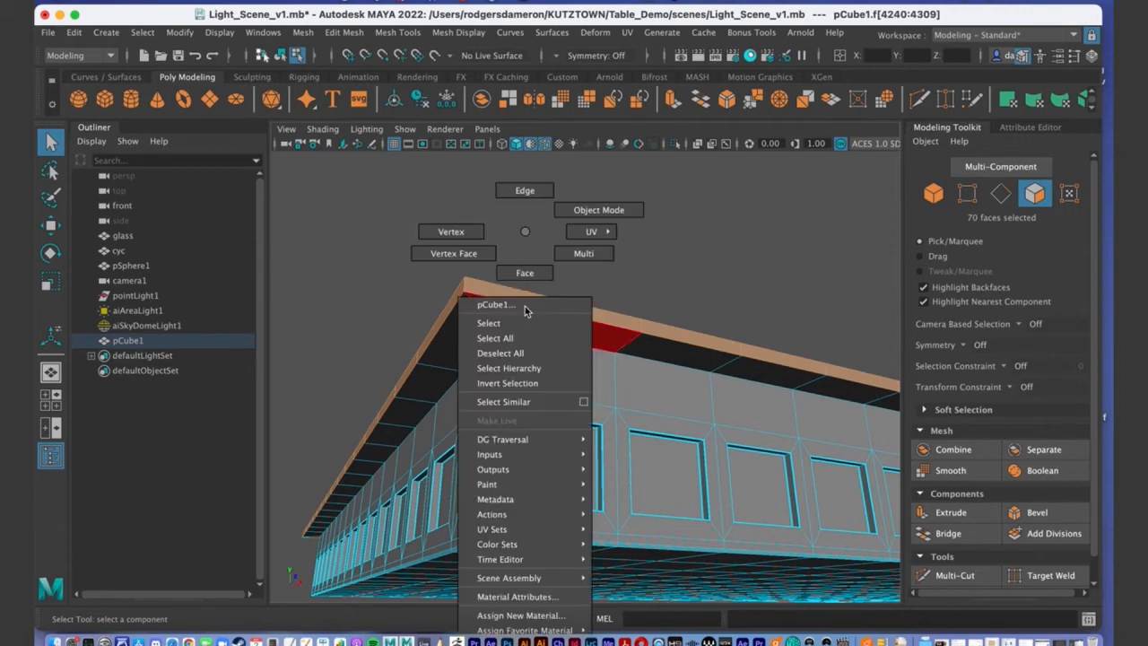
{"action": "left_click", "coordinate": [525, 190]}
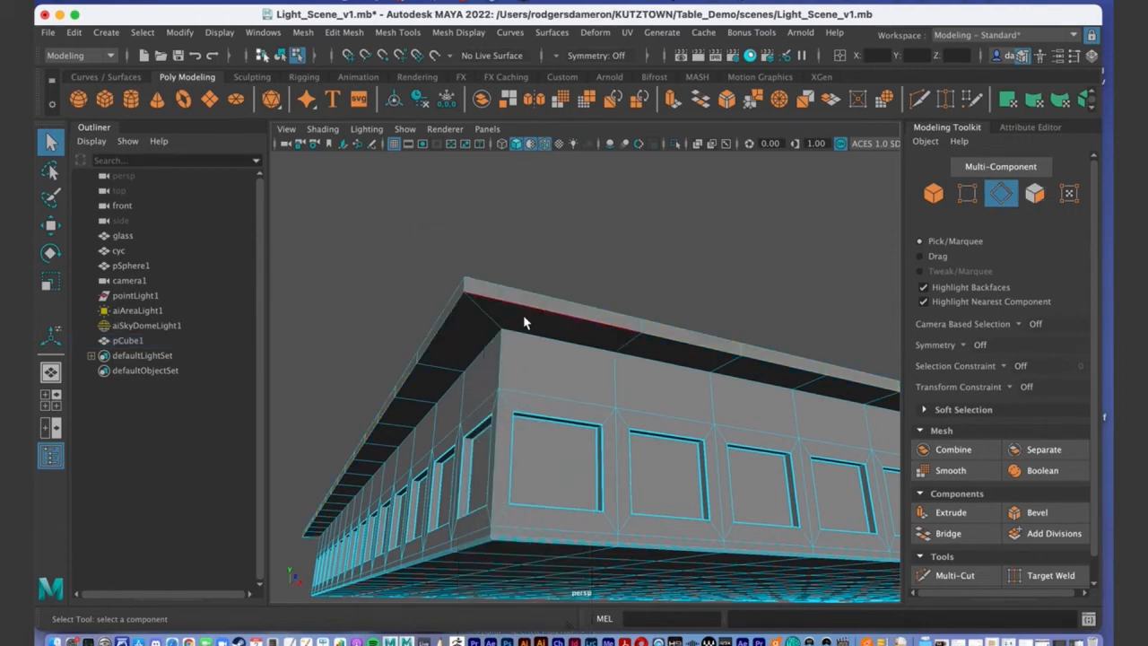
Select the 70-edge loop running around the overhanging lip and apply Bevel.
{"action": "left_click", "coordinate": [526, 307]}
{"action": "double_click", "coordinate": [667, 338]}
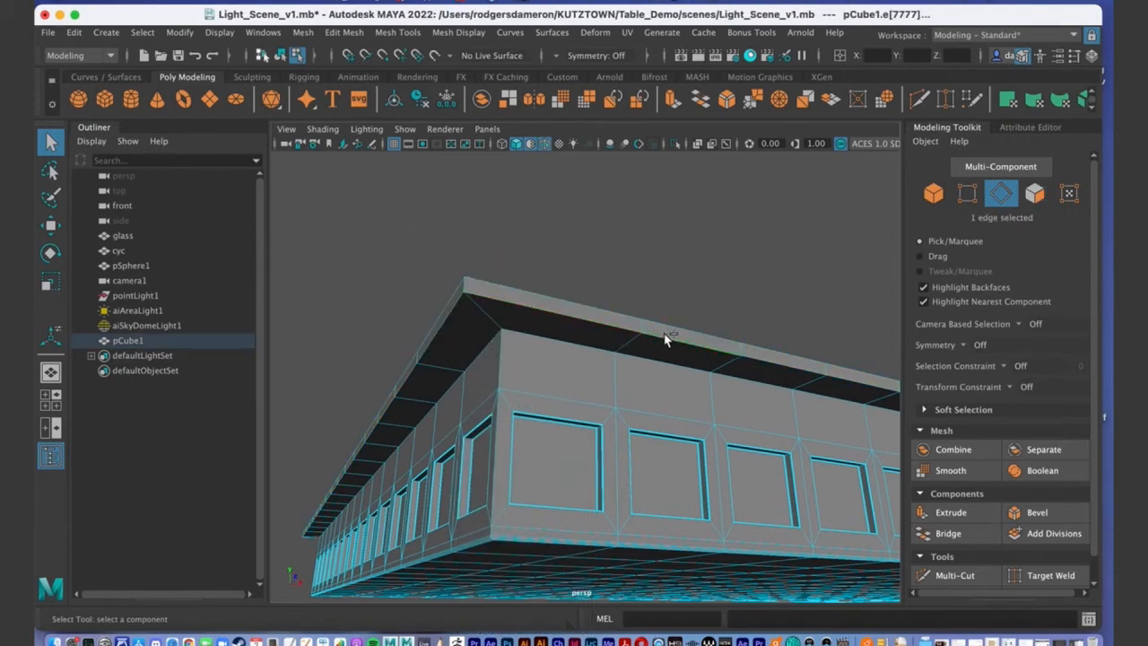
{"action": "left_click_drag", "start_coordinate": [692, 404], "coordinate": [659, 389], "text": "alt"}
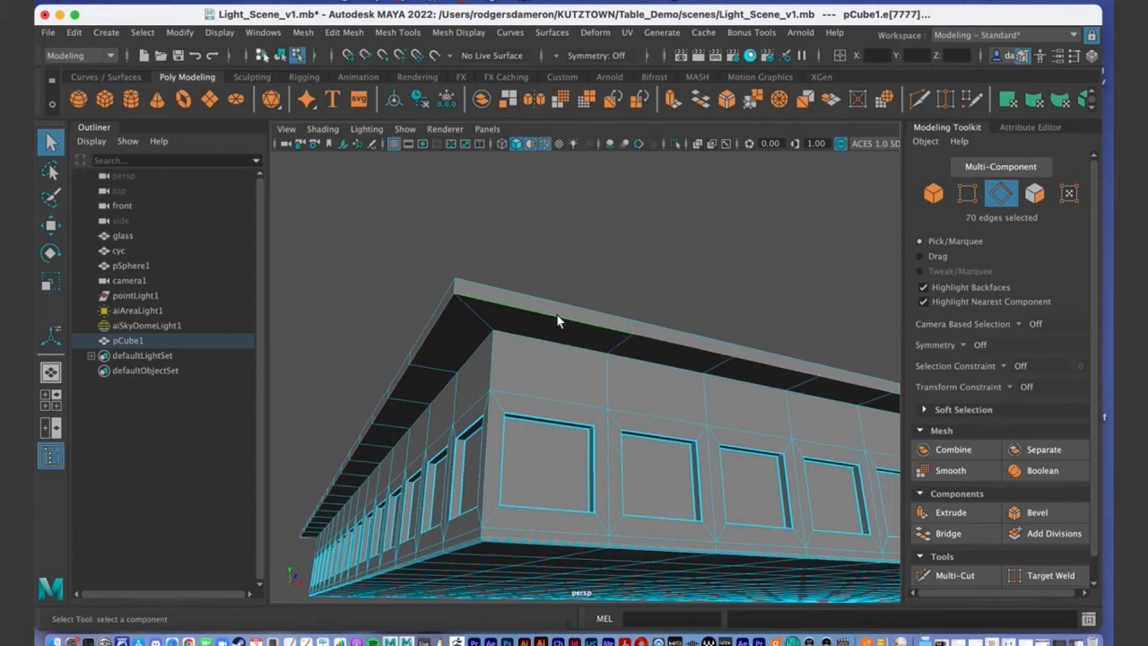
{"action": "left_click", "coordinate": [628, 332]}
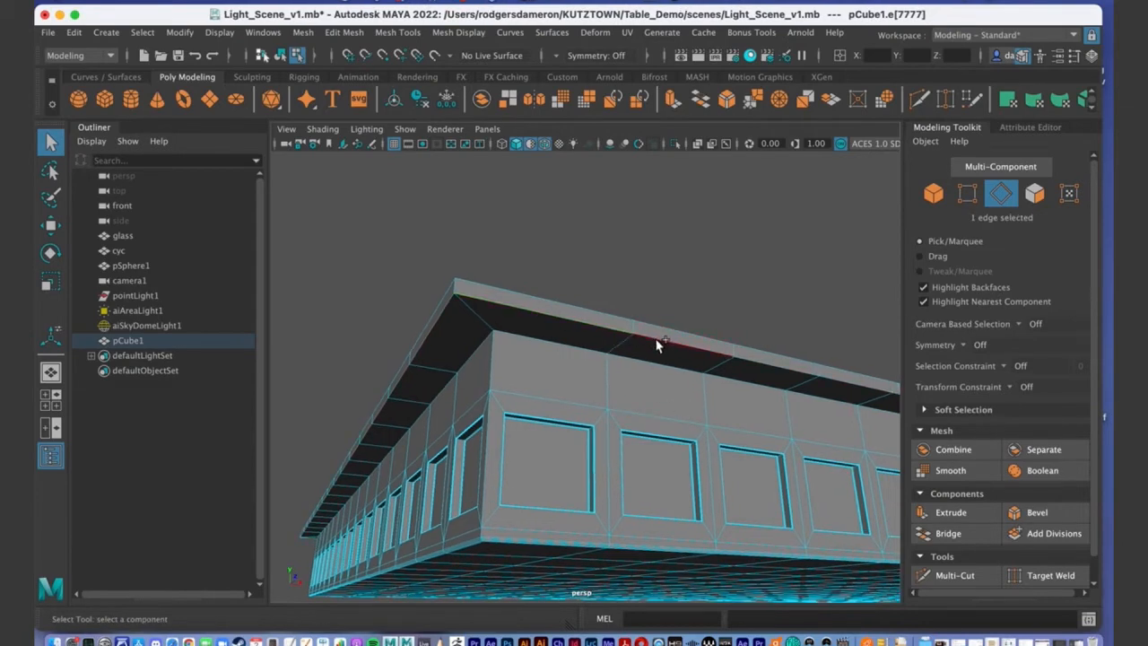
{"action": "double_click", "coordinate": [659, 342]}
{"action": "mouse_move", "coordinate": [658, 342]}
{"action": "left_mouse_down", "text": "alt"}
{"action": "mouse_move", "coordinate": [658, 369]}
{"action": "mouse_move", "coordinate": [515, 354]}
{"action": "mouse_move", "coordinate": [641, 341]}
{"action": "left_mouse_up", "text": "alt"}
{"action": "right_click_drag", "start_coordinate": [641, 341], "coordinate": [569, 356], "text": "alt"}
{"action": "left_click_drag", "start_coordinate": [569, 356], "coordinate": [481, 353], "text": "alt"}
{"action": "right_click_drag", "start_coordinate": [482, 354], "coordinate": [525, 345], "text": "alt"}
{"action": "left_click", "coordinate": [1032, 512]}
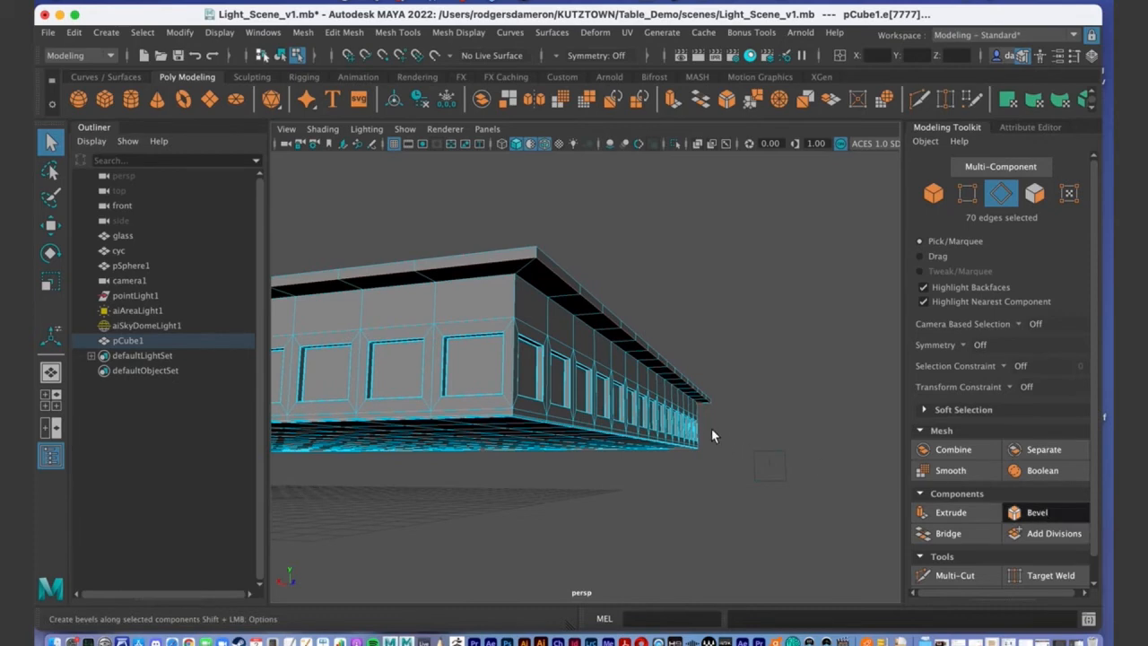
Raise polyBevel4's Segments to 8 at fraction 0.5 to round the lip's edge.
{"action": "right_click_drag", "start_coordinate": [451, 282], "coordinate": [523, 315], "text": "alt"}
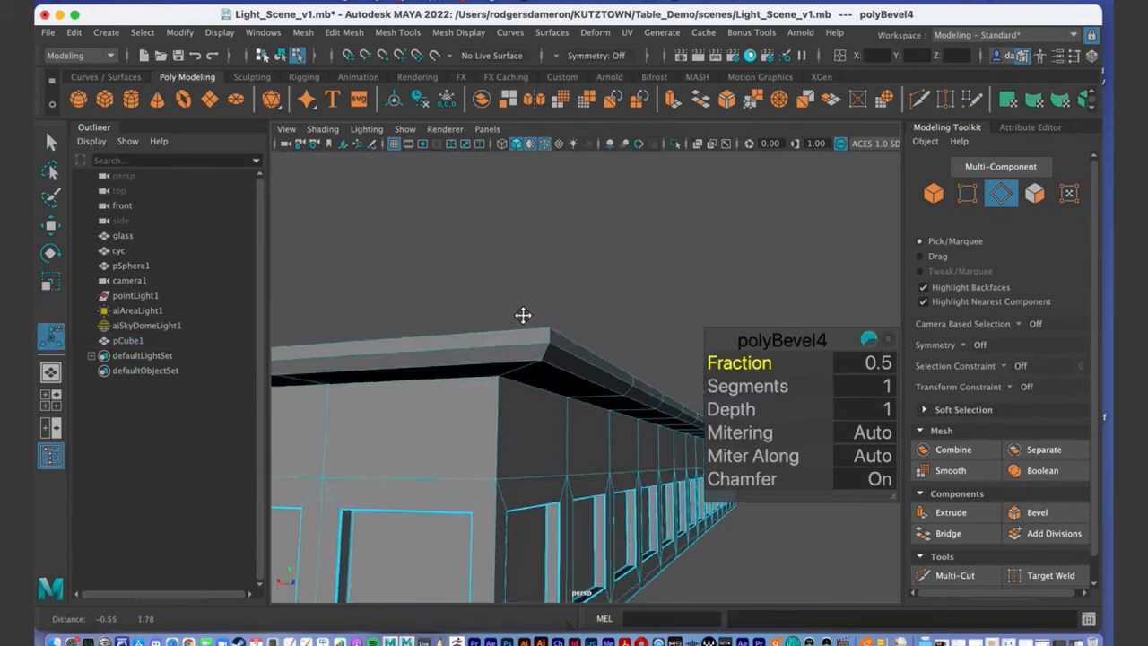
{"action": "left_click", "coordinate": [752, 386]}
{"action": "middle_click_drag", "start_coordinate": [775, 386], "coordinate": [812, 404]}
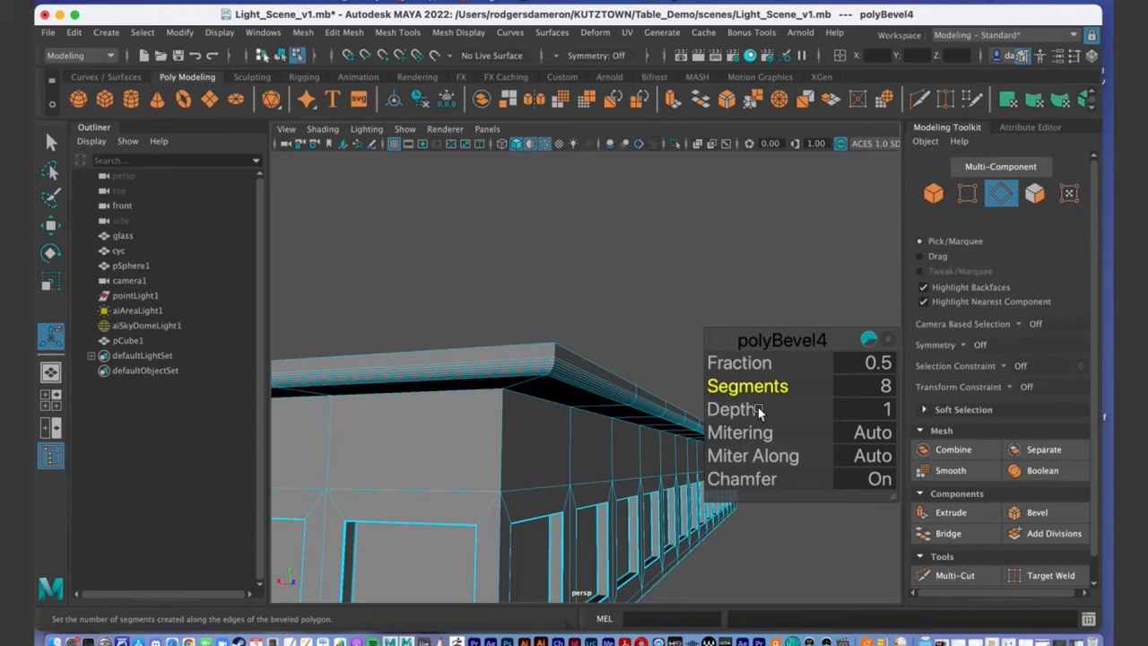
Set polyBevel4's Depth to -1 so the lip bevel curves inward.
{"action": "middle_click_drag", "start_coordinate": [575, 386], "coordinate": [436, 339], "text": "alt"}
{"action": "left_click_drag", "start_coordinate": [436, 339], "coordinate": [467, 329], "text": "alt"}
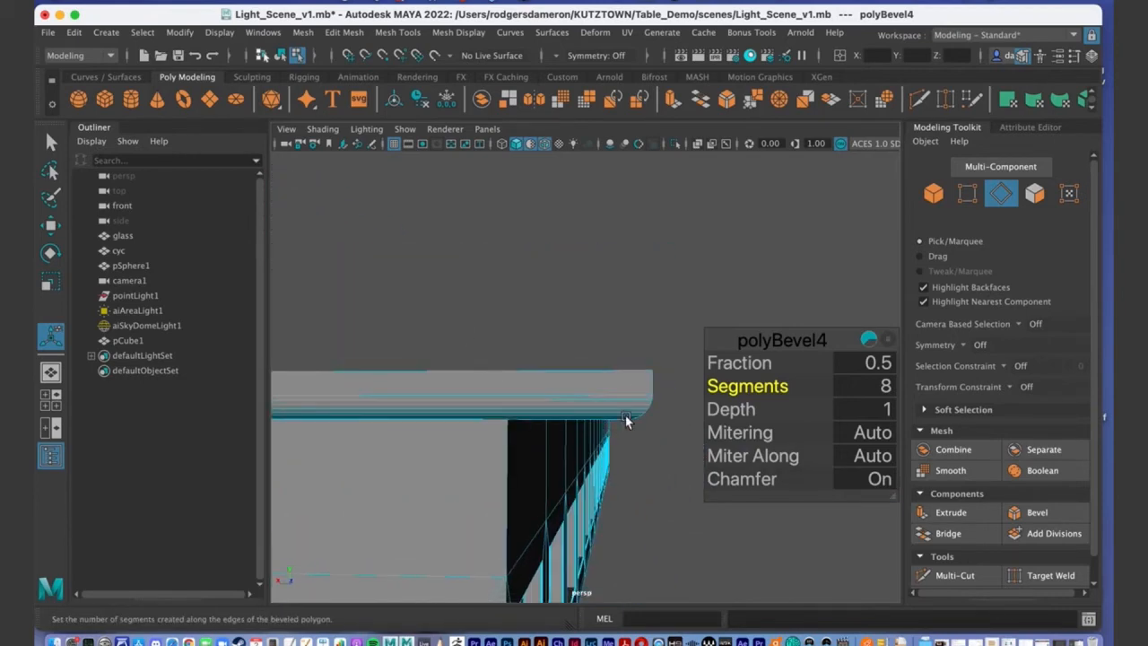
{"action": "left_click", "coordinate": [891, 410]}
{"action": "type", "text": "0"}
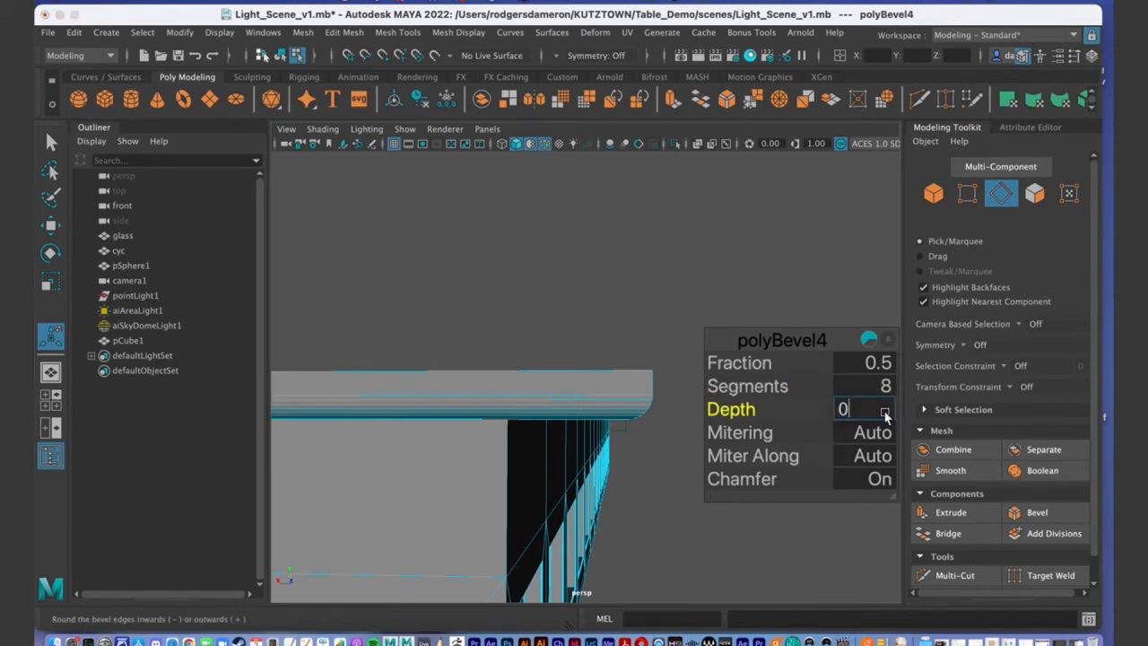
{"action": "key", "text": "Return"}
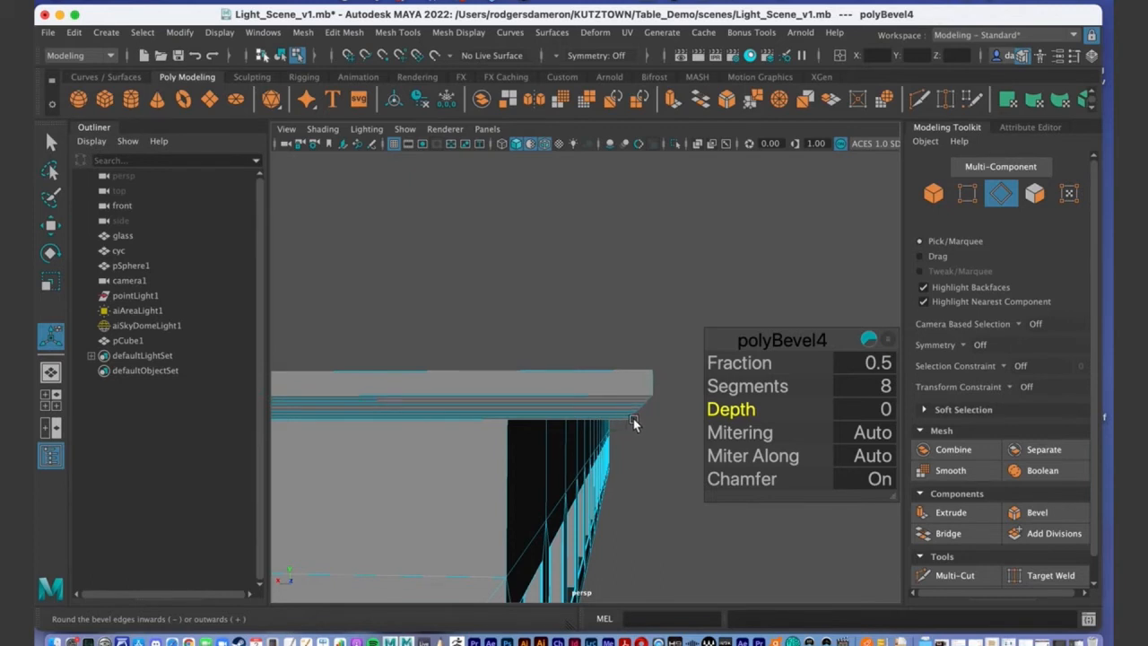
{"action": "left_click", "coordinate": [884, 410]}
{"action": "type", "text": "-1"}
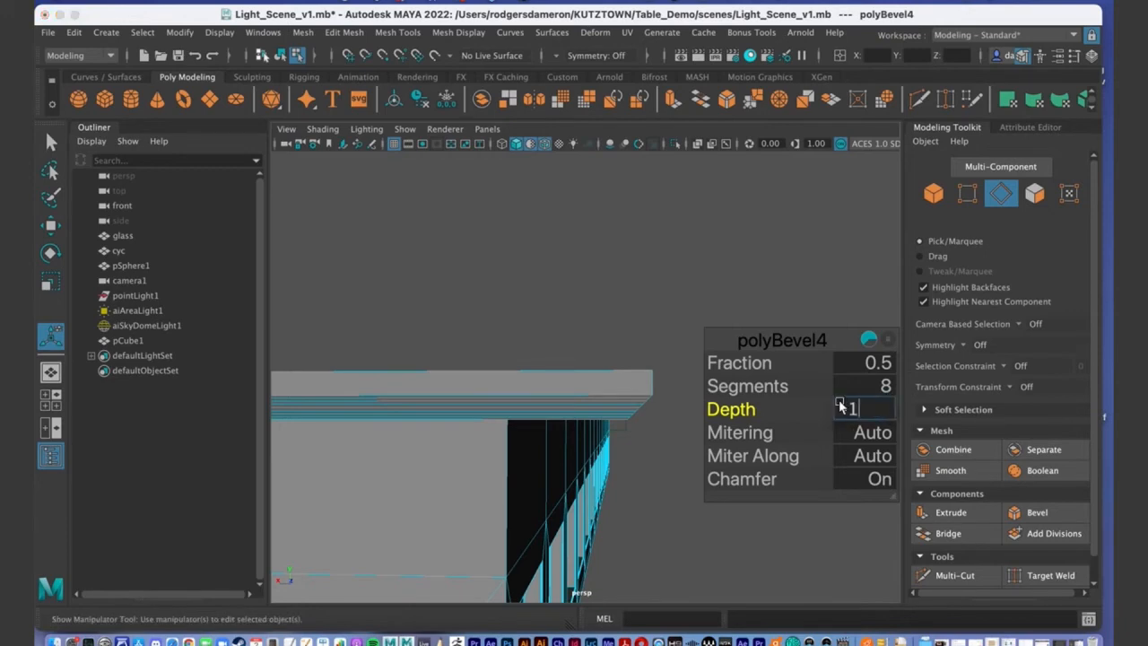
{"action": "key", "text": "Return"}
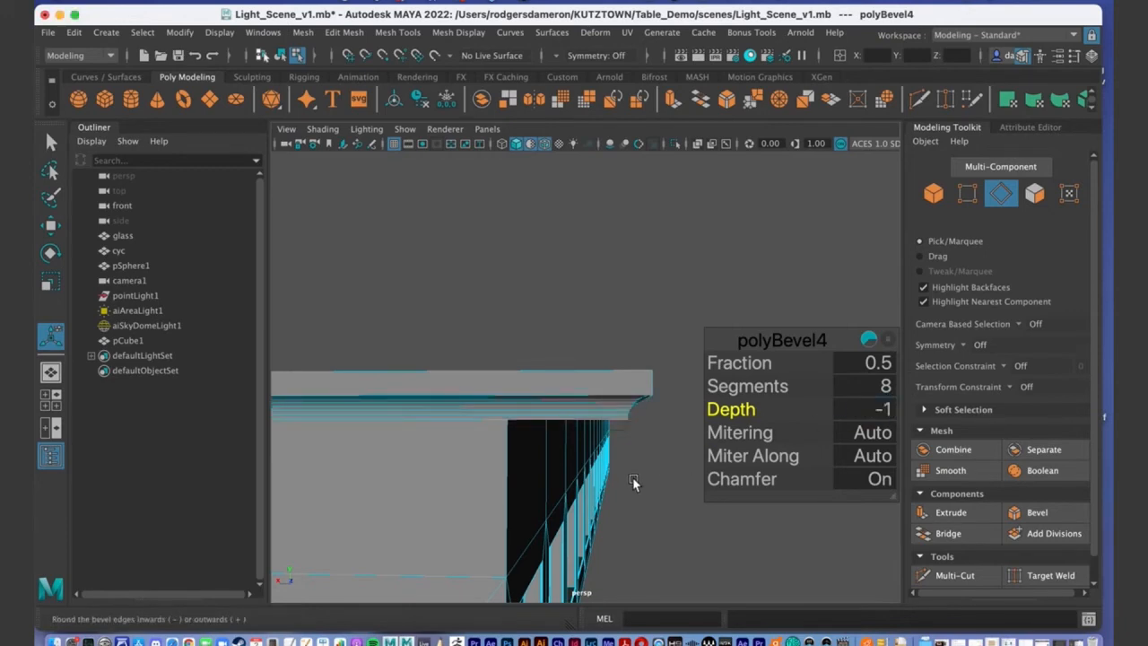
Set the lip bevel's Fraction to 0.7.
{"action": "left_click_drag", "start_coordinate": [631, 478], "coordinate": [628, 479], "text": "alt"}
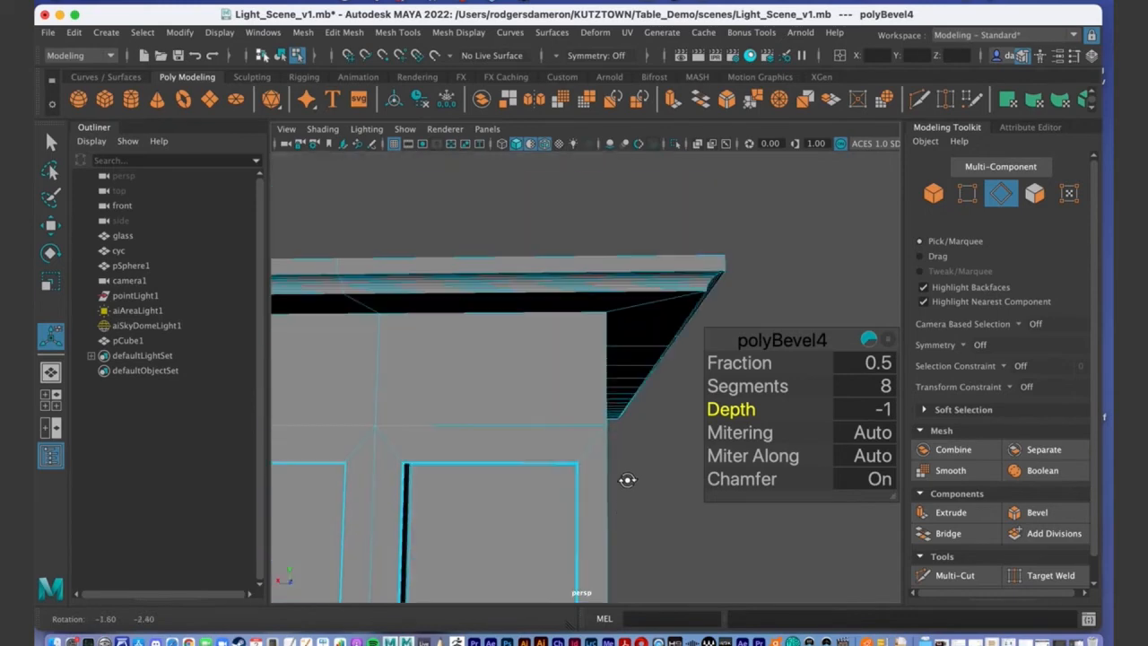
{"action": "left_click_drag", "start_coordinate": [701, 285], "coordinate": [556, 337], "text": "alt"}
{"action": "middle_click_drag", "start_coordinate": [556, 337], "coordinate": [548, 303], "text": "alt"}
{"action": "left_click_drag", "start_coordinate": [547, 303], "coordinate": [494, 315], "text": "alt"}
{"action": "middle_click_drag", "start_coordinate": [494, 315], "coordinate": [579, 290], "text": "alt"}
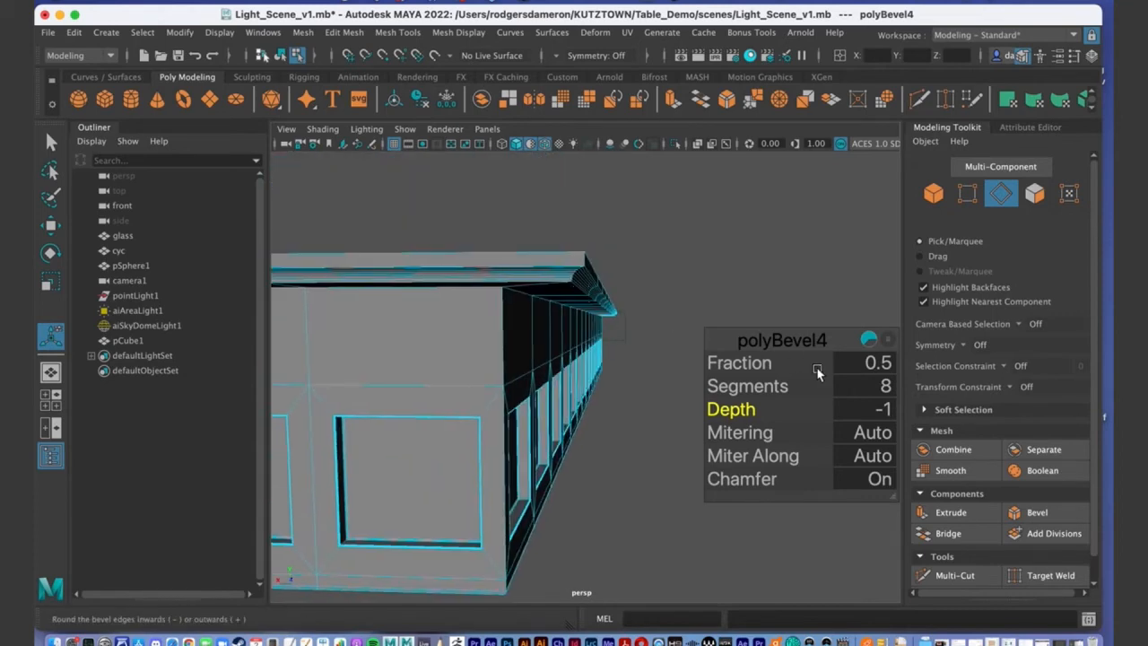
{"action": "left_click", "coordinate": [754, 364]}
{"action": "middle_click_drag", "start_coordinate": [754, 364], "coordinate": [762, 363]}
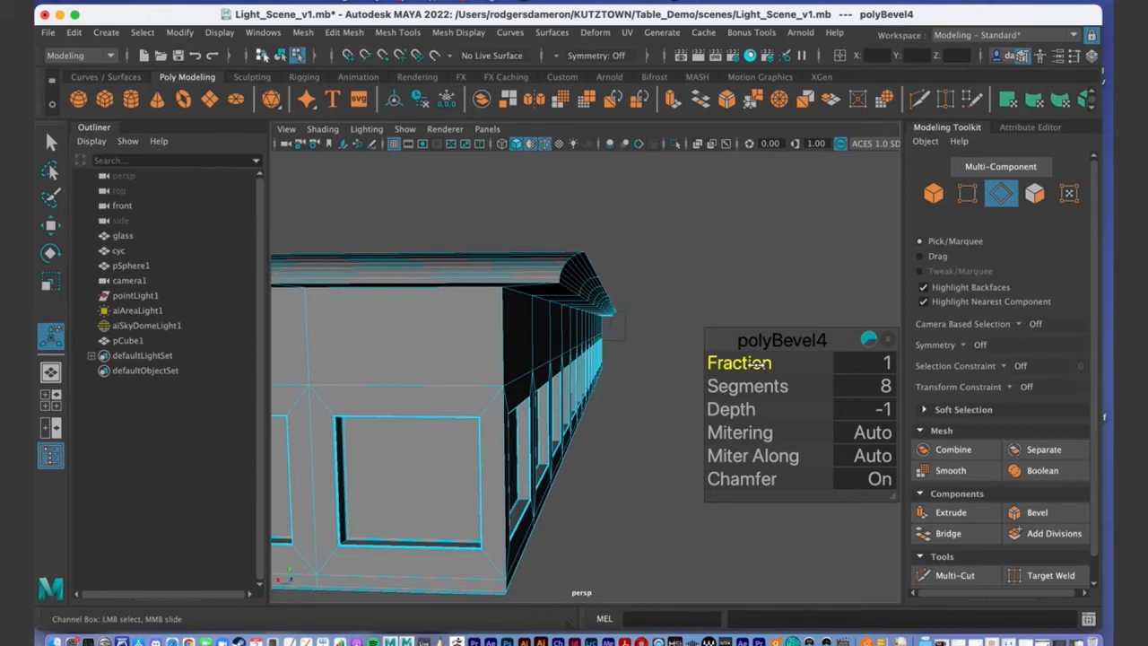
{"action": "middle_click_drag", "start_coordinate": [750, 364], "coordinate": [737, 364]}
{"action": "left_click", "coordinate": [876, 363]}
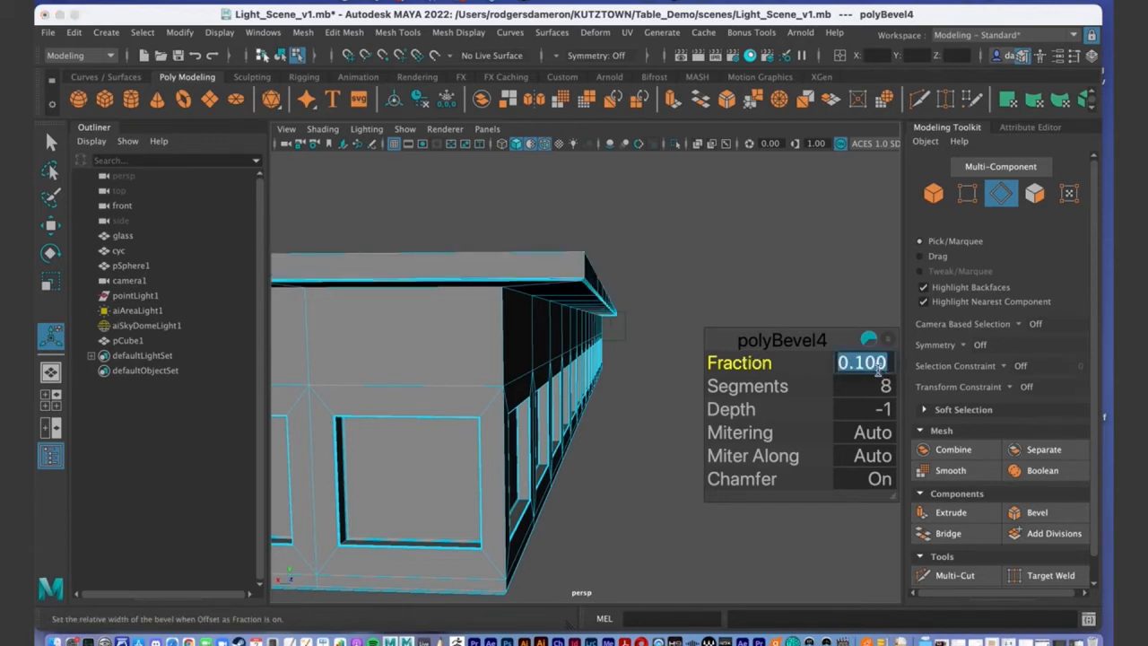
{"action": "type", "text": ".7"}
{"action": "key", "text": "Return"}
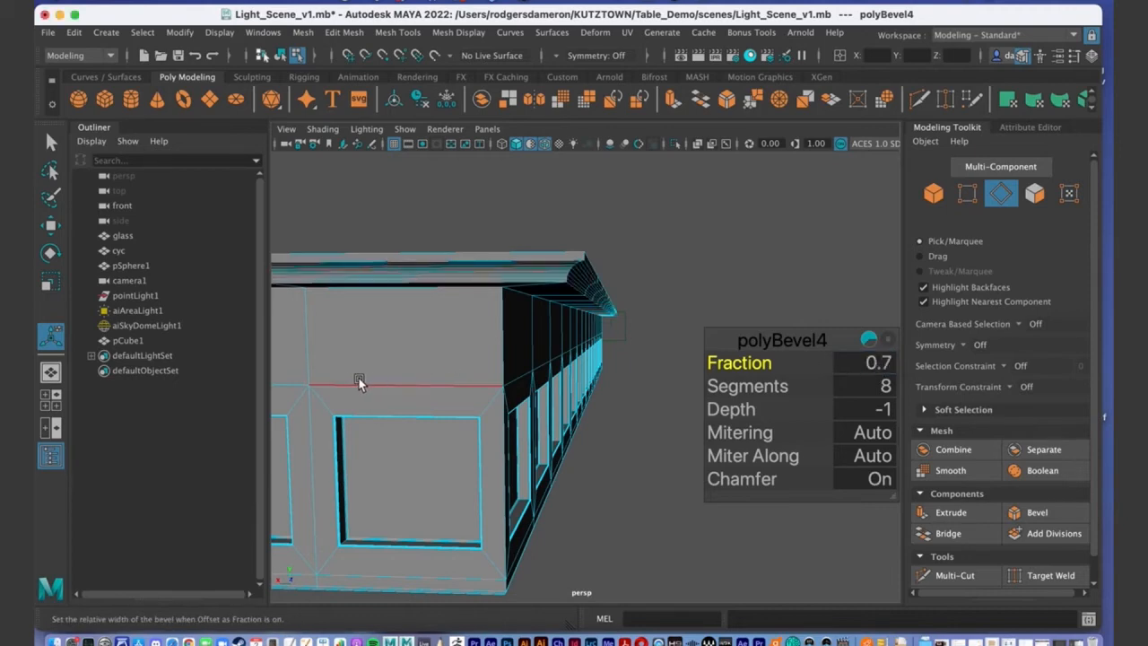
Return to the Select Tool, switch to edge mode, and select the first lip edge loop.
{"action": "left_click", "coordinate": [50, 144]}
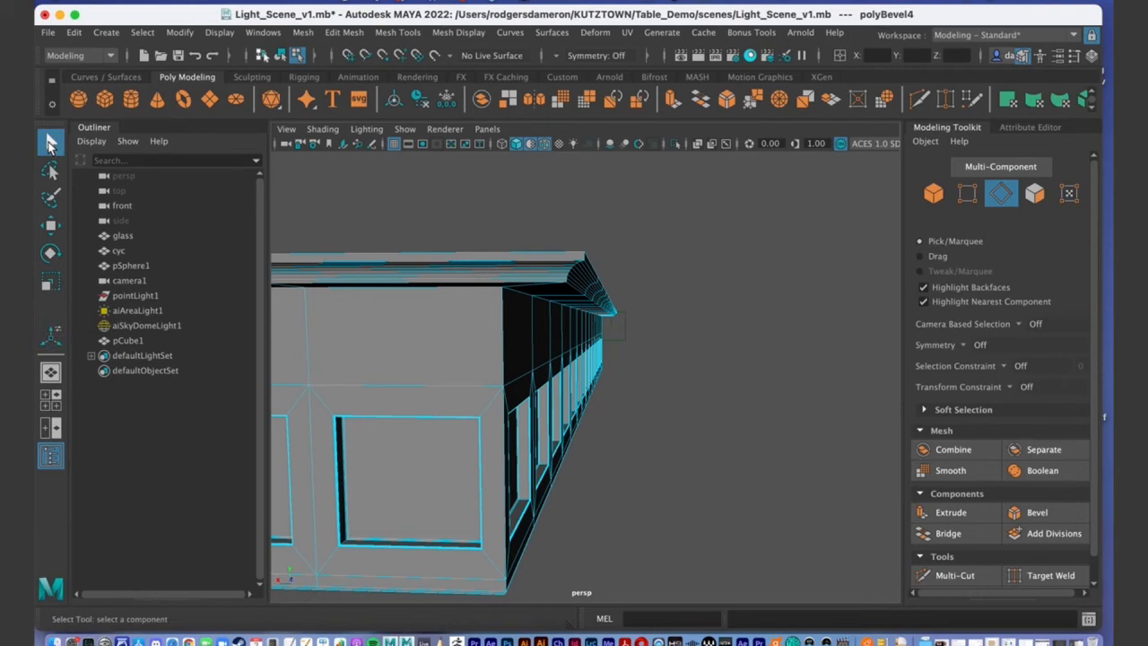
{"action": "scroll", "coordinate": [664, 341], "scroll_direction": "up", "scroll_amount": 10}
{"action": "scroll", "coordinate": [695, 287], "scroll_direction": "down", "scroll_amount": 3}
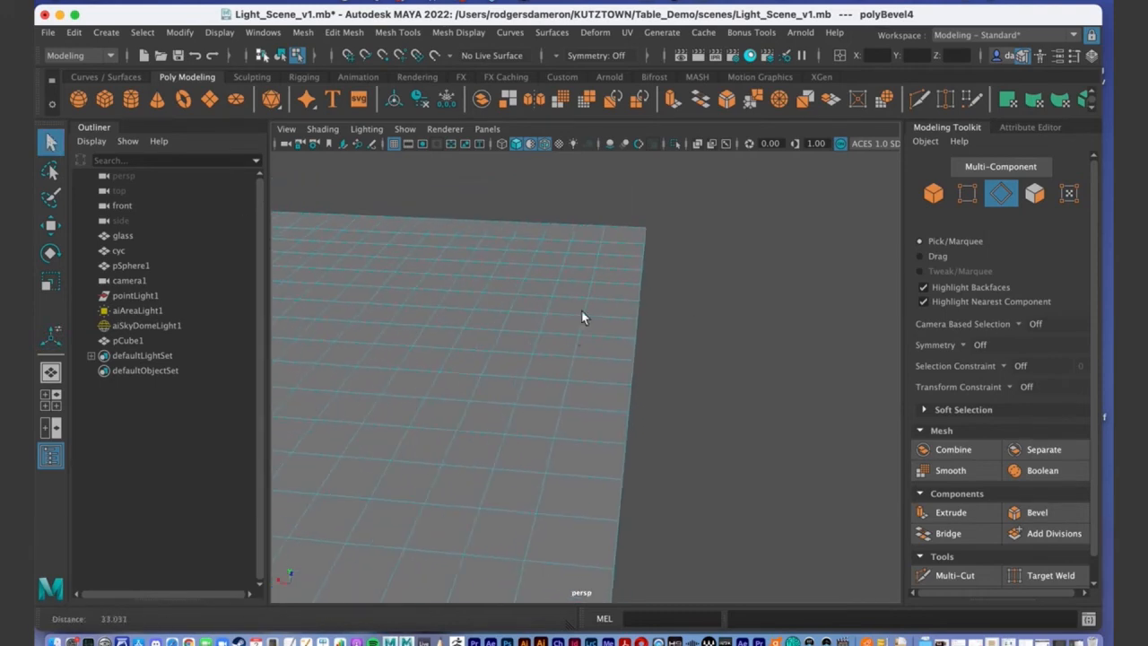
{"action": "scroll", "coordinate": [592, 359], "scroll_direction": "down", "scroll_amount": 5}
{"action": "scroll", "coordinate": [661, 377], "scroll_direction": "up", "scroll_amount": 4}
{"action": "right_click_drag", "start_coordinate": [568, 232], "coordinate": [560, 204]}
{"action": "right_click_drag", "start_coordinate": [547, 244], "coordinate": [549, 248]}
{"action": "scroll", "coordinate": [571, 274], "scroll_direction": "down", "scroll_amount": 3}
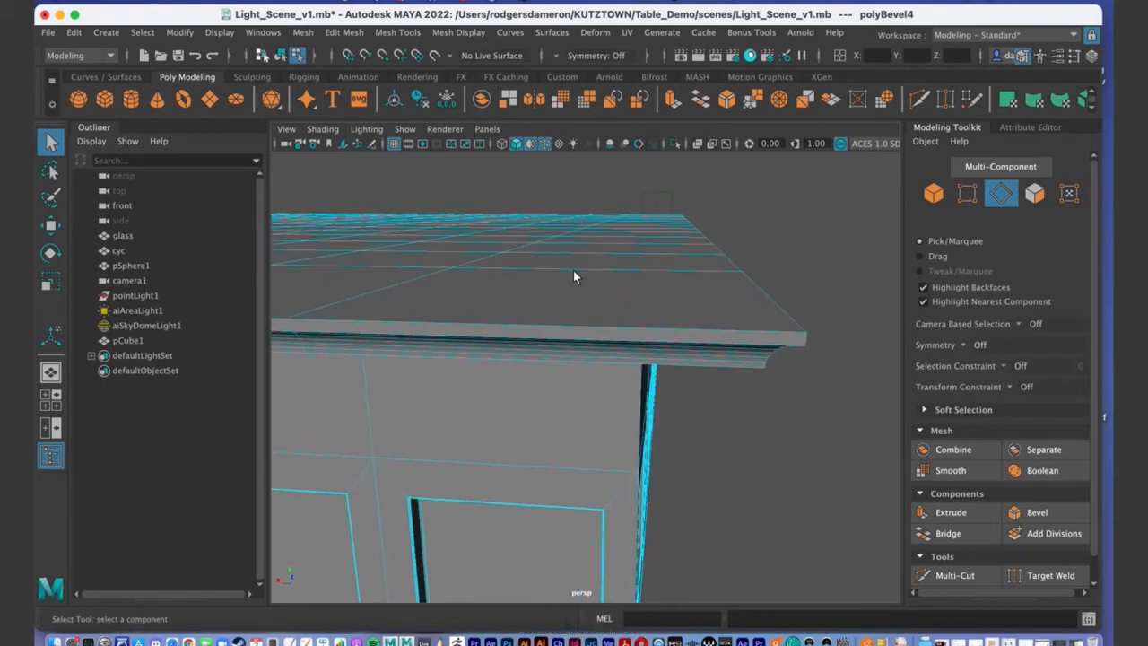
{"action": "double_click", "coordinate": [406, 349]}
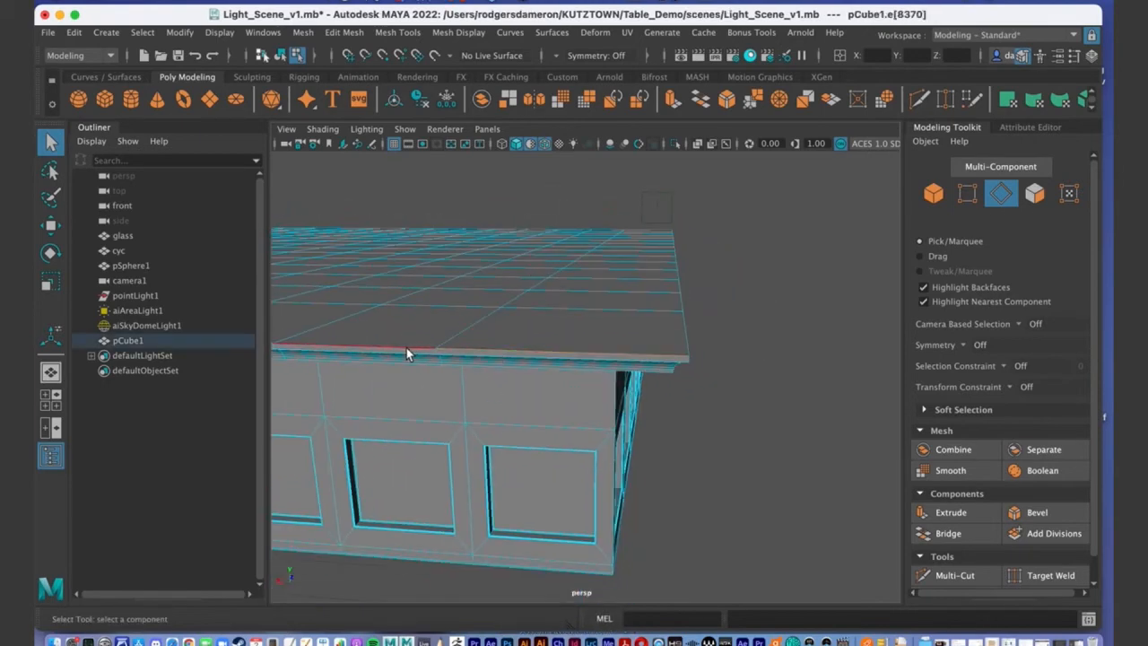
Add the next lip loop and the front top edge loop to the selection.
{"action": "middle_click_drag", "start_coordinate": [405, 349], "coordinate": [585, 435], "text": "alt"}
{"action": "right_click_drag", "start_coordinate": [585, 435], "coordinate": [551, 387], "text": "alt"}
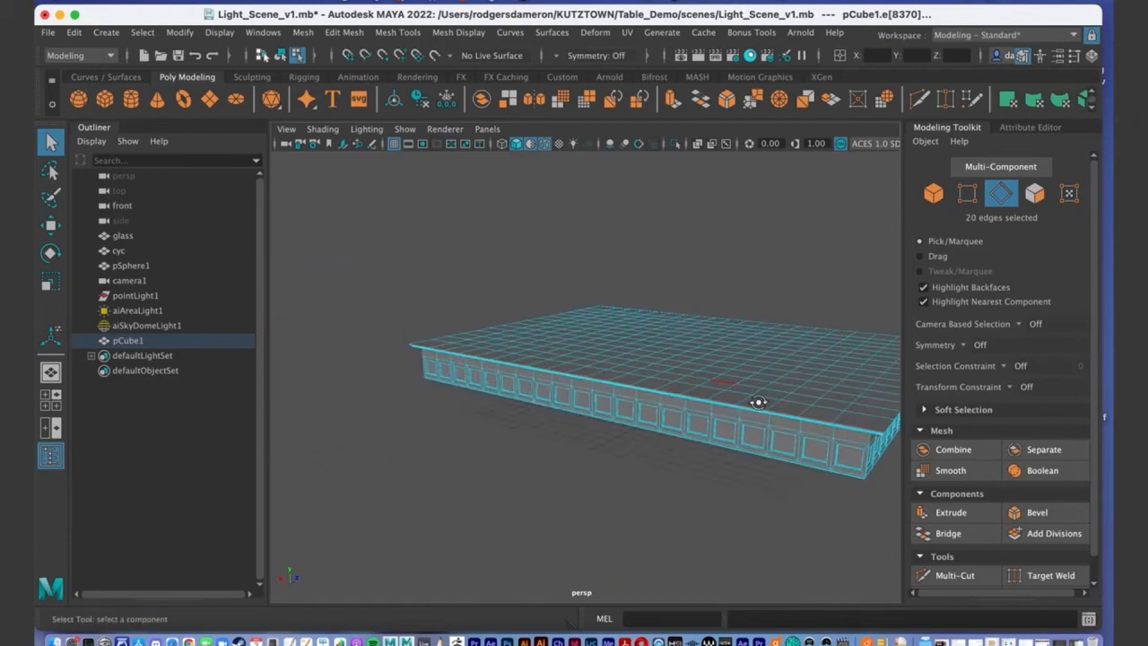
{"action": "left_click_drag", "start_coordinate": [759, 402], "coordinate": [763, 445], "text": "alt"}
{"action": "middle_click_drag", "start_coordinate": [764, 445], "coordinate": [642, 367], "text": "alt"}
{"action": "right_click_drag", "start_coordinate": [643, 367], "coordinate": [736, 357], "text": "alt"}
{"action": "left_click_drag", "start_coordinate": [737, 358], "coordinate": [708, 399], "text": "alt"}
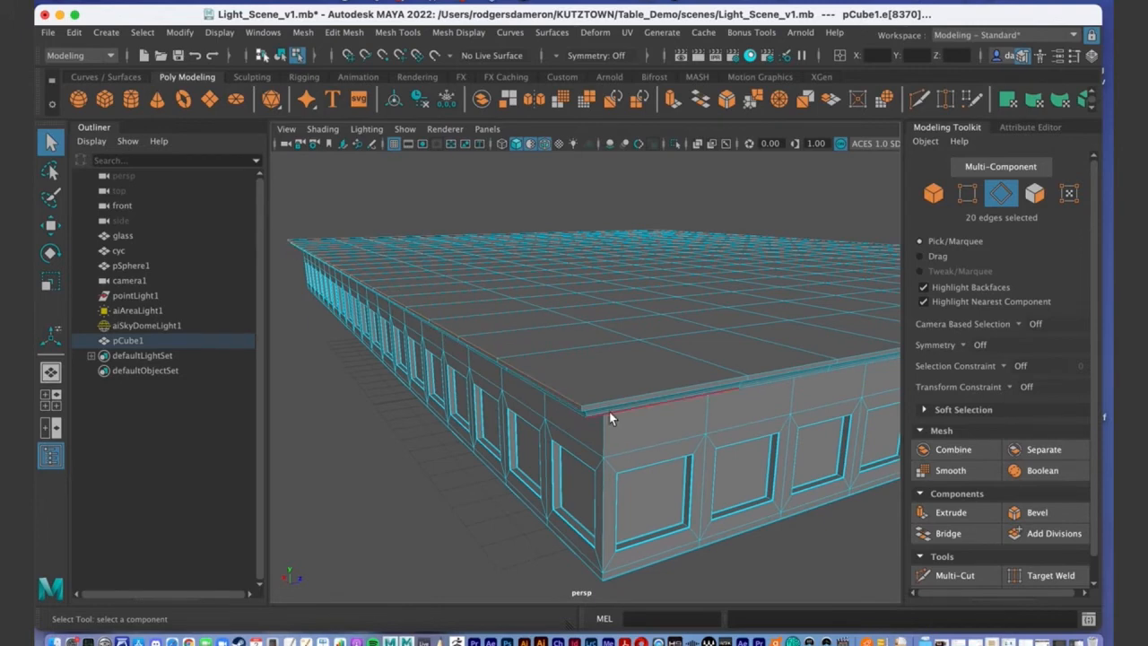
{"action": "left_click_drag", "start_coordinate": [809, 368], "coordinate": [717, 376], "text": "alt"}
{"action": "mouse_move", "coordinate": [619, 375]}
{"action": "left_mouse_down", "text": "alt"}
{"action": "mouse_move", "coordinate": [605, 372]}
{"action": "mouse_move", "coordinate": [612, 377]}
{"action": "left_mouse_up", "text": "alt"}
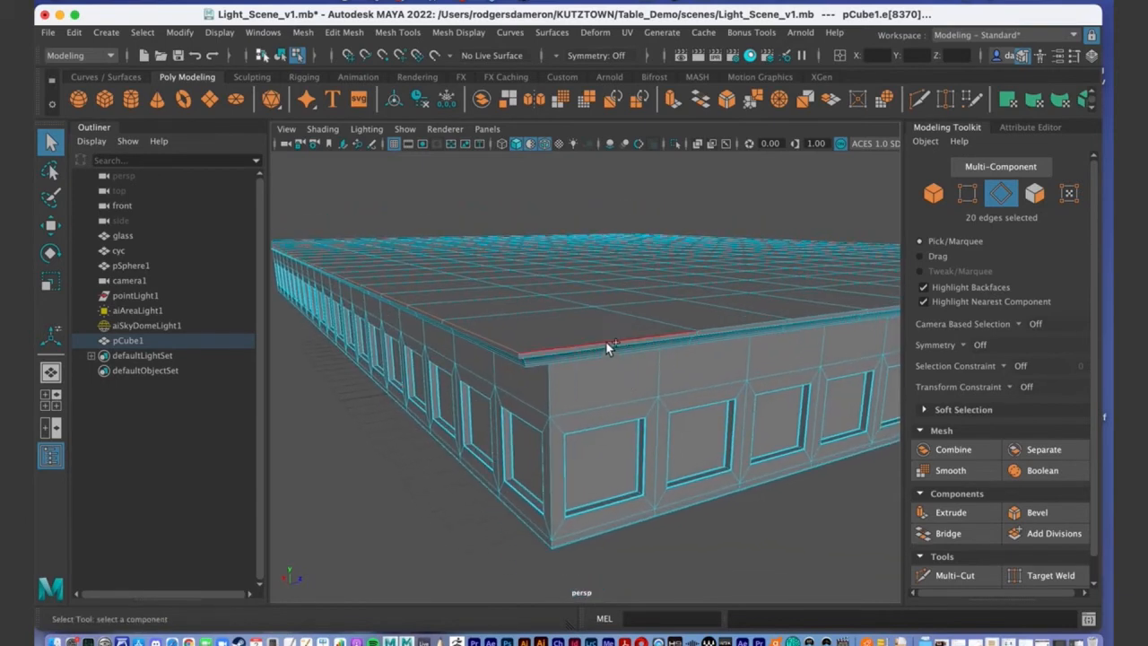
{"action": "double_click", "coordinate": [606, 343], "text": "shift"}
{"action": "left_click_drag", "start_coordinate": [764, 401], "coordinate": [723, 375], "text": "alt"}
{"action": "right_click_drag", "start_coordinate": [722, 375], "coordinate": [500, 376], "text": "alt"}
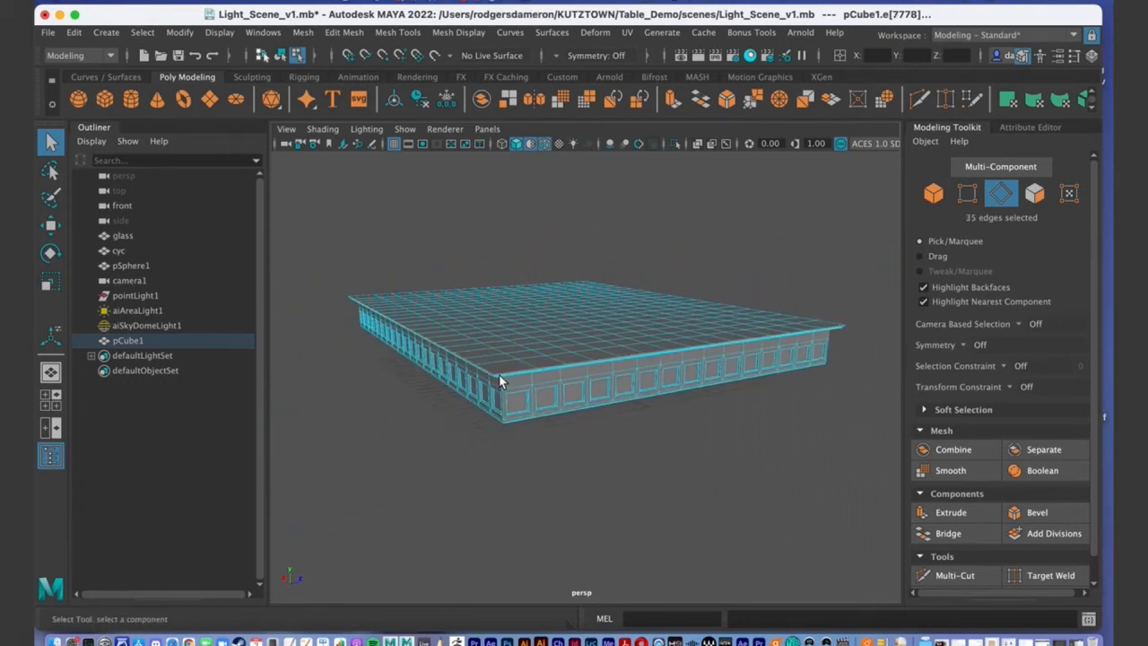
{"action": "left_click_drag", "start_coordinate": [822, 346], "coordinate": [647, 460], "text": "alt"}
{"action": "right_click_drag", "start_coordinate": [563, 495], "coordinate": [675, 454], "text": "alt"}
{"action": "left_click_drag", "start_coordinate": [675, 454], "coordinate": [660, 406], "text": "alt"}
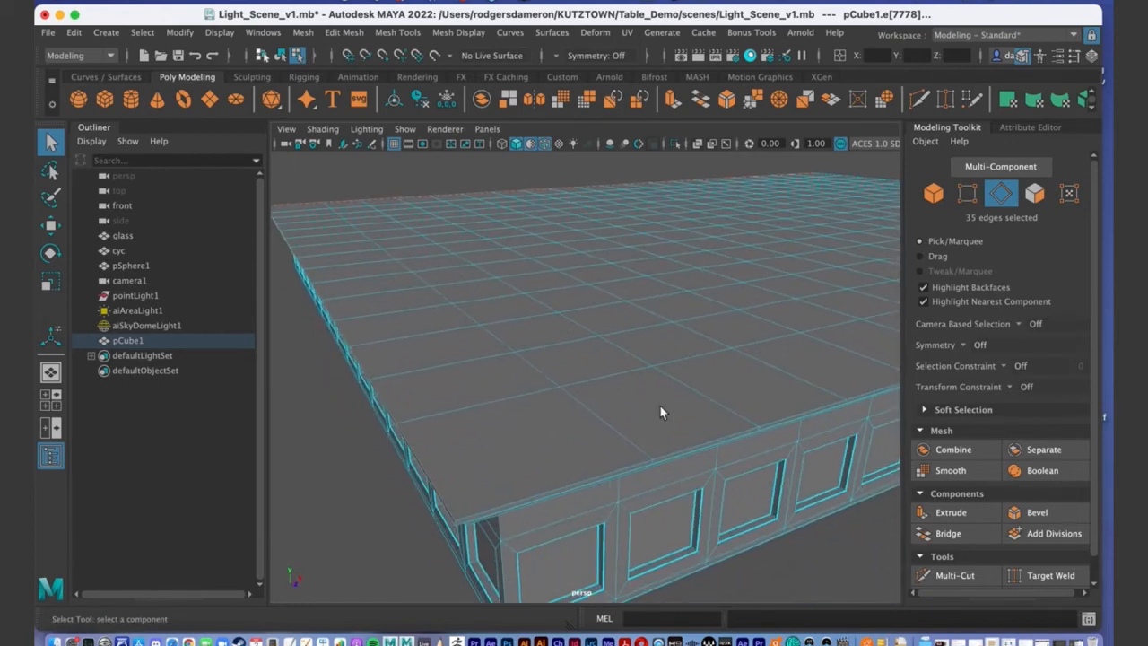
{"action": "double_click", "coordinate": [558, 491], "text": "shift"}
Add the last top lip loop, completing the 70-edge selection.
{"action": "left_click_drag", "start_coordinate": [769, 445], "coordinate": [715, 461], "text": "alt"}
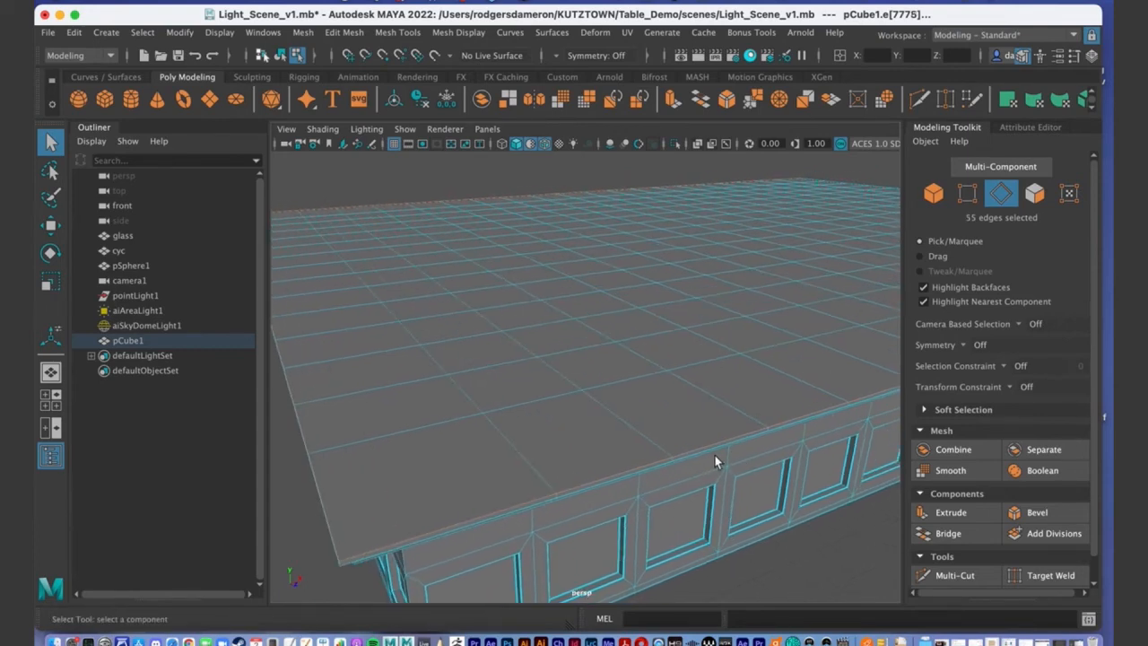
{"action": "left_click_drag", "start_coordinate": [803, 385], "coordinate": [608, 396], "text": "alt"}
{"action": "double_click", "coordinate": [612, 365], "text": "shift"}
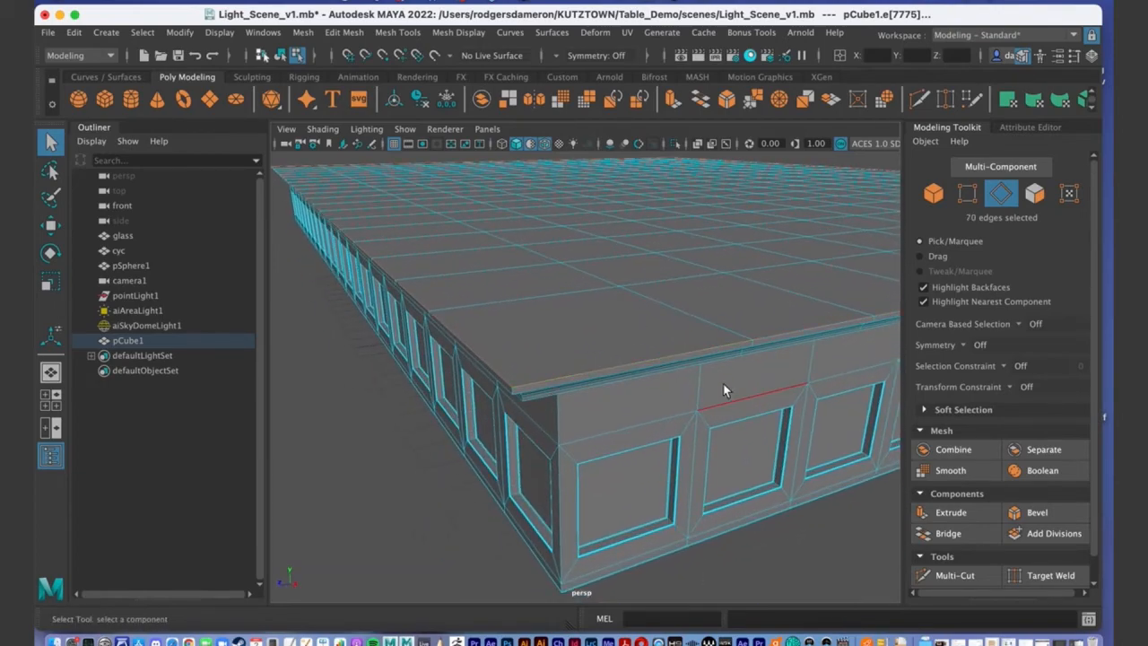
{"action": "right_click_drag", "start_coordinate": [722, 388], "coordinate": [538, 387], "text": "alt"}
{"action": "left_click_drag", "start_coordinate": [539, 387], "coordinate": [505, 382], "text": "alt"}
{"action": "right_click_drag", "start_coordinate": [506, 383], "coordinate": [682, 377], "text": "alt"}
{"action": "middle_click_drag", "start_coordinate": [682, 377], "coordinate": [550, 340], "text": "alt"}
{"action": "right_click_drag", "start_coordinate": [550, 340], "coordinate": [637, 350], "text": "alt"}
{"action": "left_click_drag", "start_coordinate": [637, 351], "coordinate": [516, 321], "text": "alt"}
{"action": "key", "text": "f"}
{"action": "left_click_drag", "start_coordinate": [728, 433], "coordinate": [754, 436], "text": "alt"}
{"action": "right_click_drag", "start_coordinate": [753, 436], "coordinate": [847, 457], "text": "alt"}
{"action": "middle_click_drag", "start_coordinate": [846, 456], "coordinate": [586, 326], "text": "alt"}
{"action": "right_click_drag", "start_coordinate": [587, 326], "coordinate": [723, 336], "text": "alt"}
{"action": "middle_click_drag", "start_coordinate": [727, 347], "coordinate": [692, 305], "text": "alt"}
{"action": "right_click_drag", "start_coordinate": [691, 305], "coordinate": [715, 320], "text": "alt"}
{"action": "middle_click_drag", "start_coordinate": [715, 320], "coordinate": [723, 320], "text": "alt"}
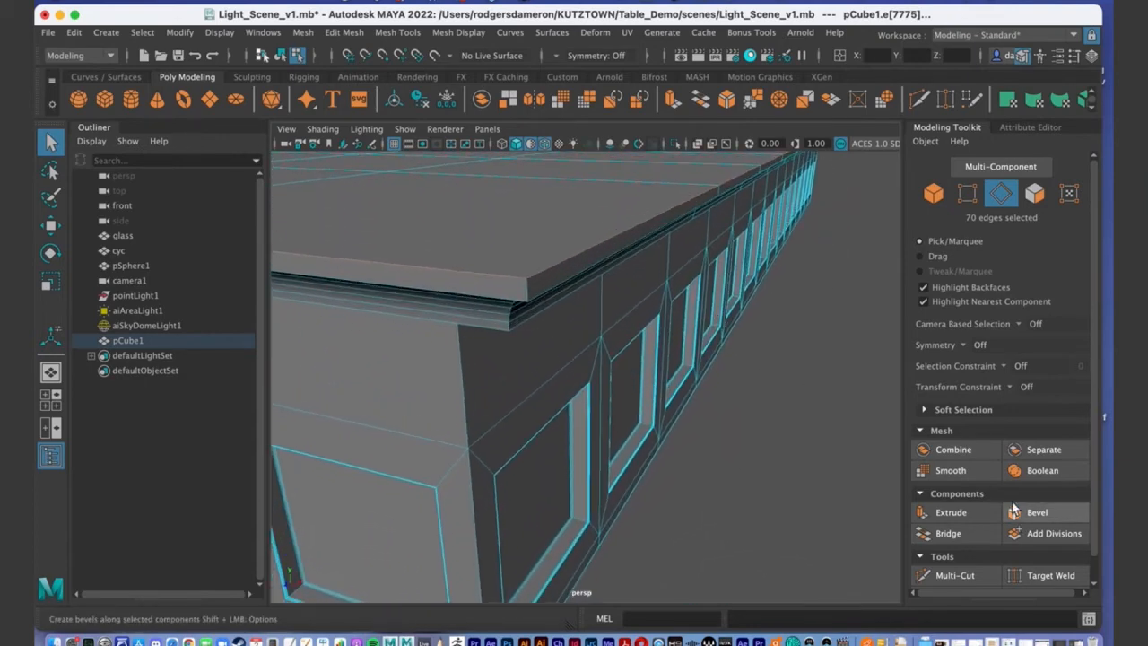
Bevel the selected lip edges as polyBevel5 with 8 segments and a 0.2 fraction.
{"action": "left_click", "coordinate": [1038, 513]}
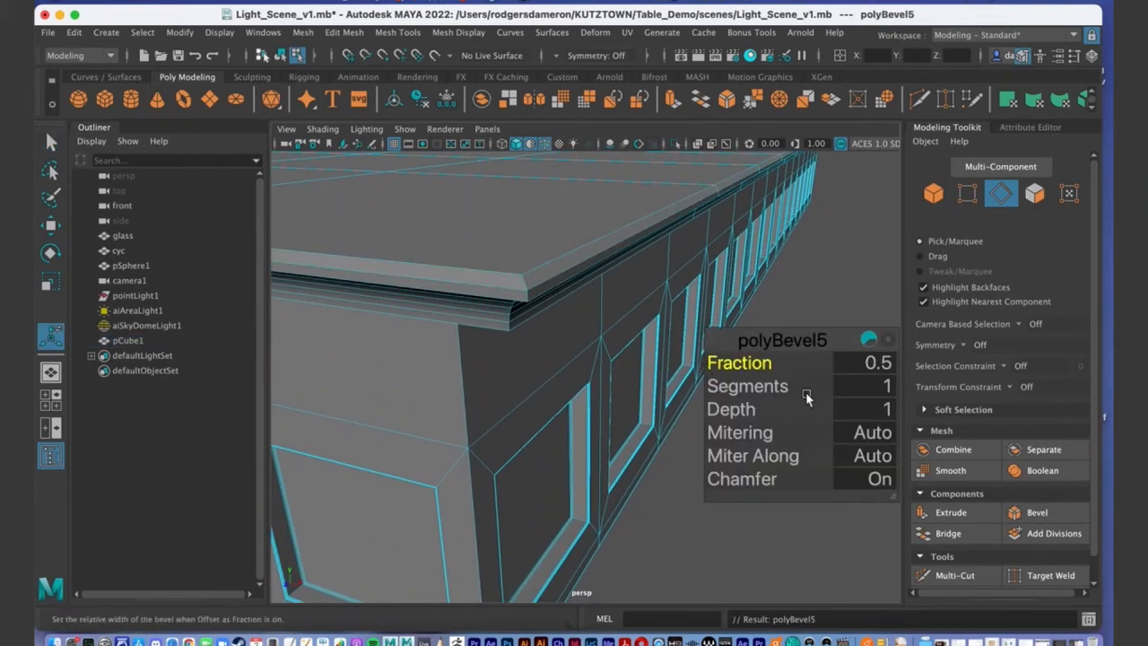
{"action": "left_click_drag", "start_coordinate": [769, 393], "coordinate": [814, 366]}
{"action": "left_click", "coordinate": [882, 364]}
{"action": "type", "text": ".2"}
{"action": "key", "text": "Return"}
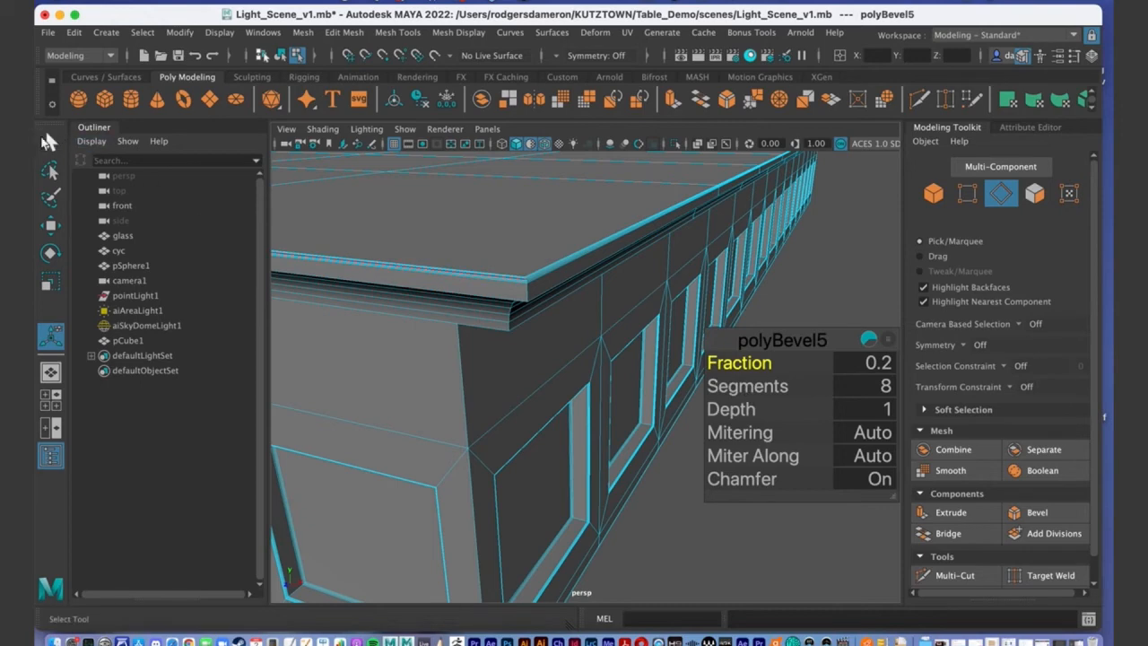
{"action": "left_click", "coordinate": [51, 141]}
Switch to object mode, select the tabletop, then deselect it.
{"action": "scroll", "coordinate": [539, 428], "scroll_direction": "down", "scroll_amount": 10}
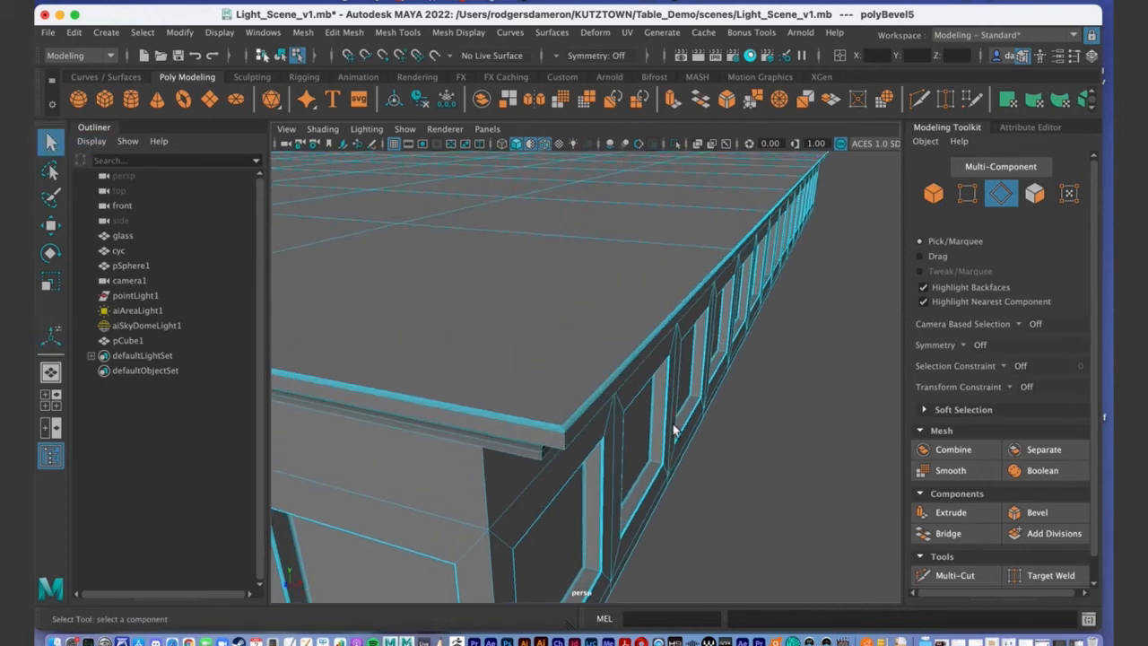
{"action": "left_click_drag", "start_coordinate": [538, 428], "coordinate": [672, 390], "text": "alt"}
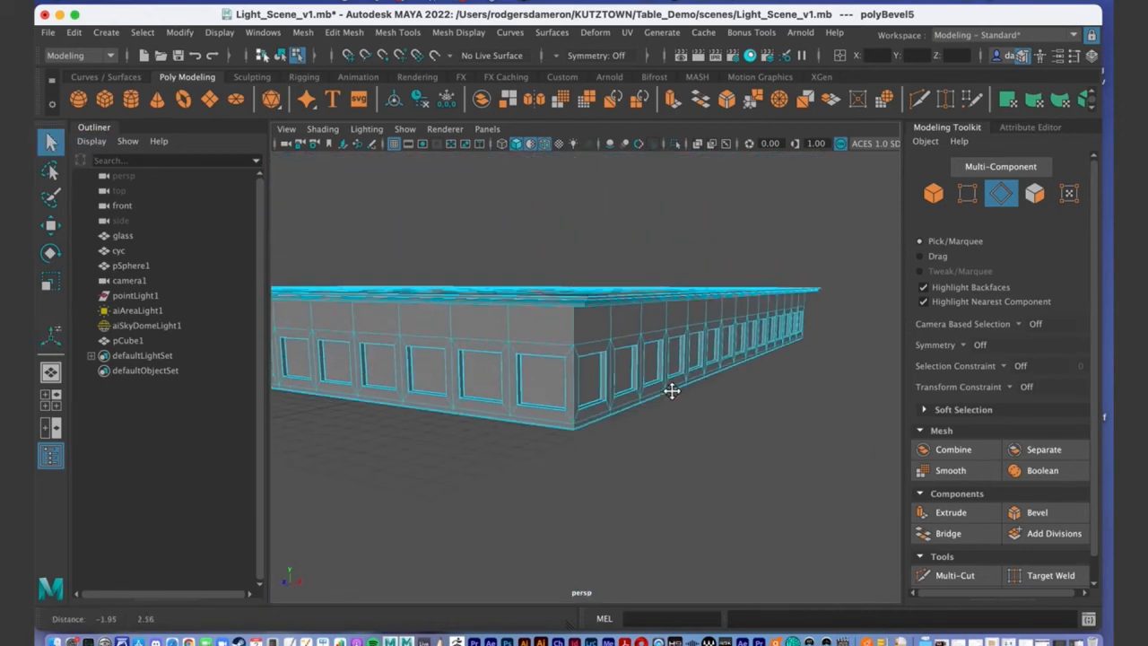
{"action": "right_click_drag", "start_coordinate": [523, 305], "coordinate": [592, 214]}
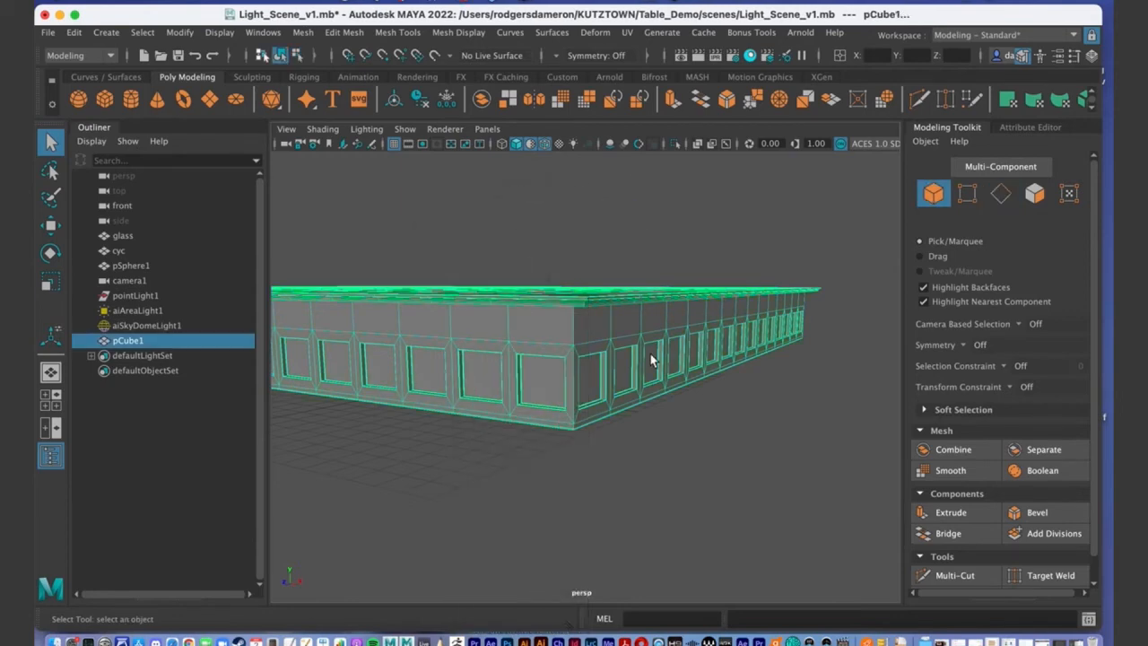
{"action": "left_click_drag", "start_coordinate": [593, 213], "coordinate": [575, 347], "text": "alt"}
{"action": "left_click", "coordinate": [698, 487]}
Inspect the rounded lip and side panels from several angles, then return pCube1 to object mode.
{"action": "left_click_drag", "start_coordinate": [697, 487], "coordinate": [649, 299], "text": "alt"}
{"action": "right_click_drag", "start_coordinate": [649, 300], "coordinate": [692, 326], "text": "alt"}
{"action": "left_click_drag", "start_coordinate": [693, 326], "coordinate": [607, 434], "text": "alt"}
{"action": "right_click_drag", "start_coordinate": [607, 433], "coordinate": [543, 349], "text": "alt"}
{"action": "mouse_move", "coordinate": [543, 348]}
{"action": "left_mouse_down", "text": "alt"}
{"action": "mouse_move", "coordinate": [564, 340]}
{"action": "mouse_move", "coordinate": [551, 351]}
{"action": "left_mouse_up", "text": "alt"}
{"action": "right_click_drag", "start_coordinate": [551, 351], "coordinate": [683, 342], "text": "alt"}
{"action": "left_click_drag", "start_coordinate": [683, 342], "coordinate": [638, 375], "text": "alt"}
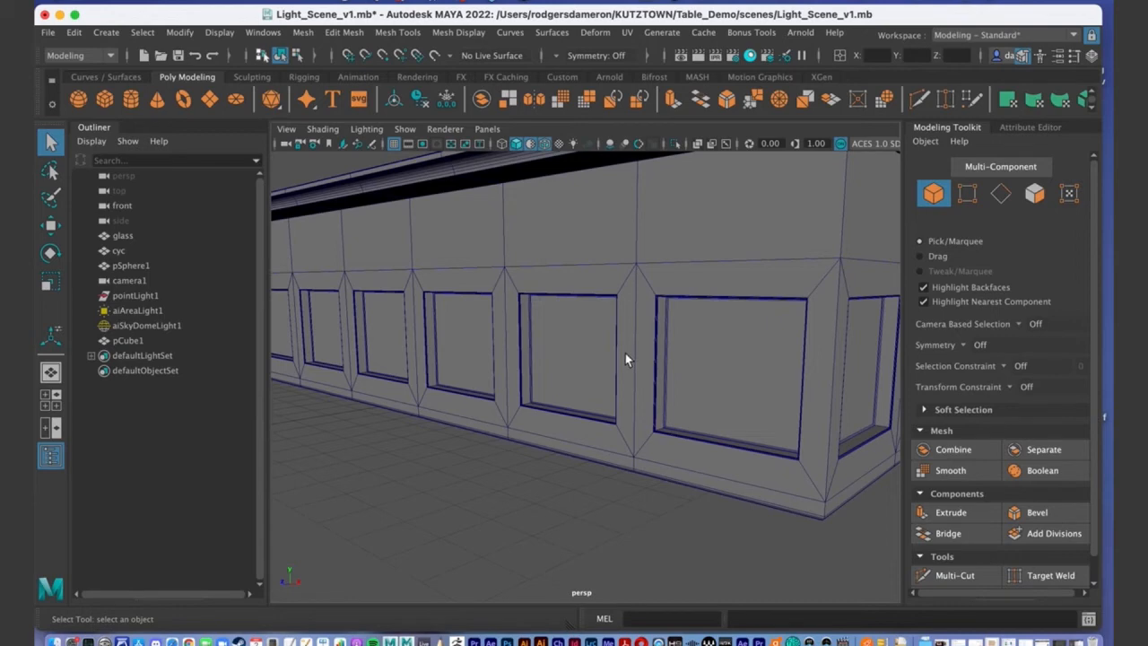
{"action": "right_click_drag", "start_coordinate": [625, 353], "coordinate": [608, 335], "text": "alt"}
{"action": "left_click_drag", "start_coordinate": [607, 336], "coordinate": [482, 375], "text": "alt"}
{"action": "left_click_drag", "start_coordinate": [519, 413], "coordinate": [441, 354], "text": "alt"}
{"action": "right_click_drag", "start_coordinate": [440, 354], "coordinate": [640, 383], "text": "alt"}
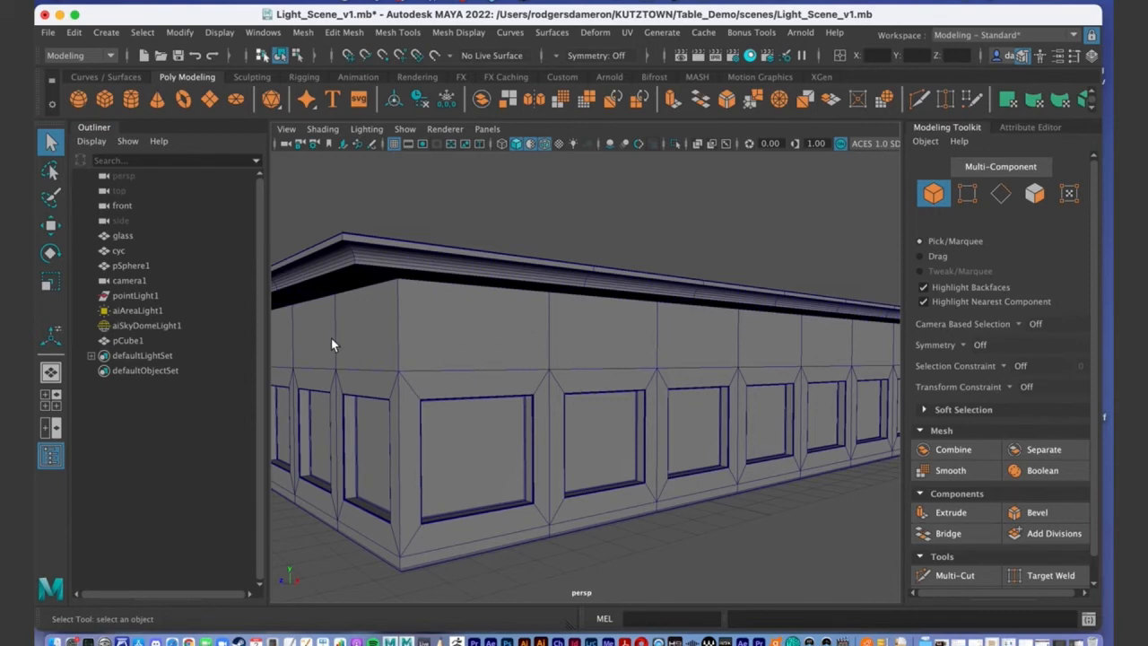
{"action": "left_click_drag", "start_coordinate": [392, 358], "coordinate": [436, 359], "text": "alt"}
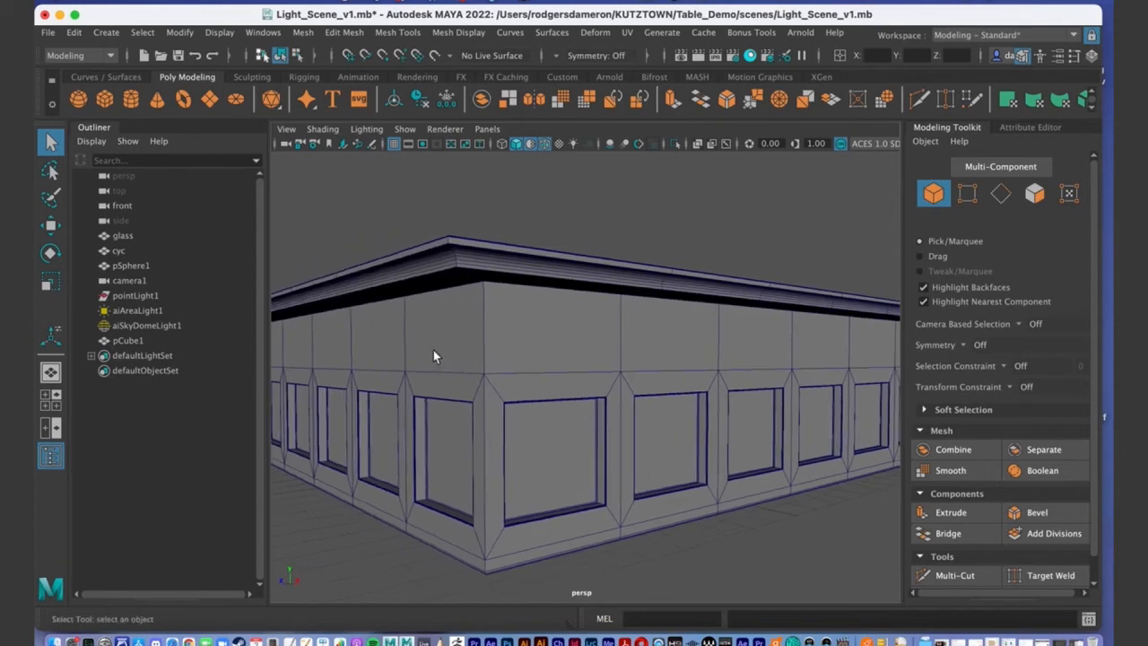
{"action": "scroll", "coordinate": [436, 365], "scroll_direction": "down", "scroll_amount": 3}
{"action": "scroll", "coordinate": [436, 377], "scroll_direction": "up", "scroll_amount": 4}
{"action": "scroll", "coordinate": [446, 361], "scroll_direction": "up", "scroll_amount": 2}
{"action": "scroll", "coordinate": [454, 364], "scroll_direction": "down", "scroll_amount": 3}
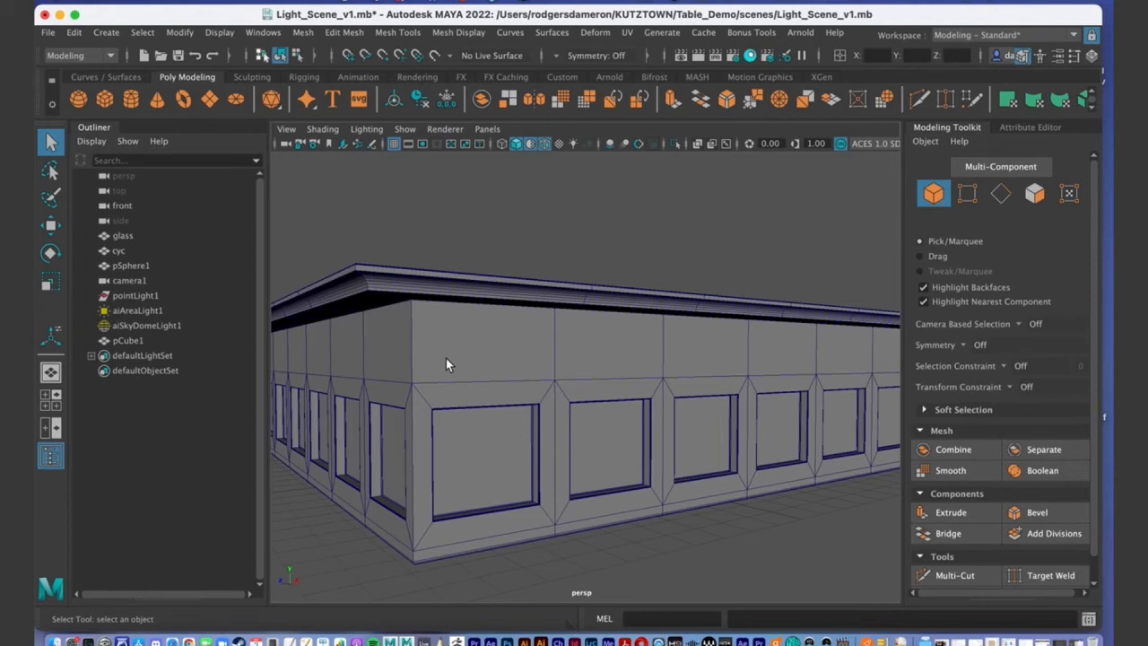
{"action": "right_click_drag", "start_coordinate": [458, 377], "coordinate": [519, 378], "text": "alt"}
{"action": "left_click_drag", "start_coordinate": [527, 382], "coordinate": [526, 390], "text": "alt"}
{"action": "scroll", "coordinate": [982, 476], "scroll_direction": "down", "scroll_amount": 1}
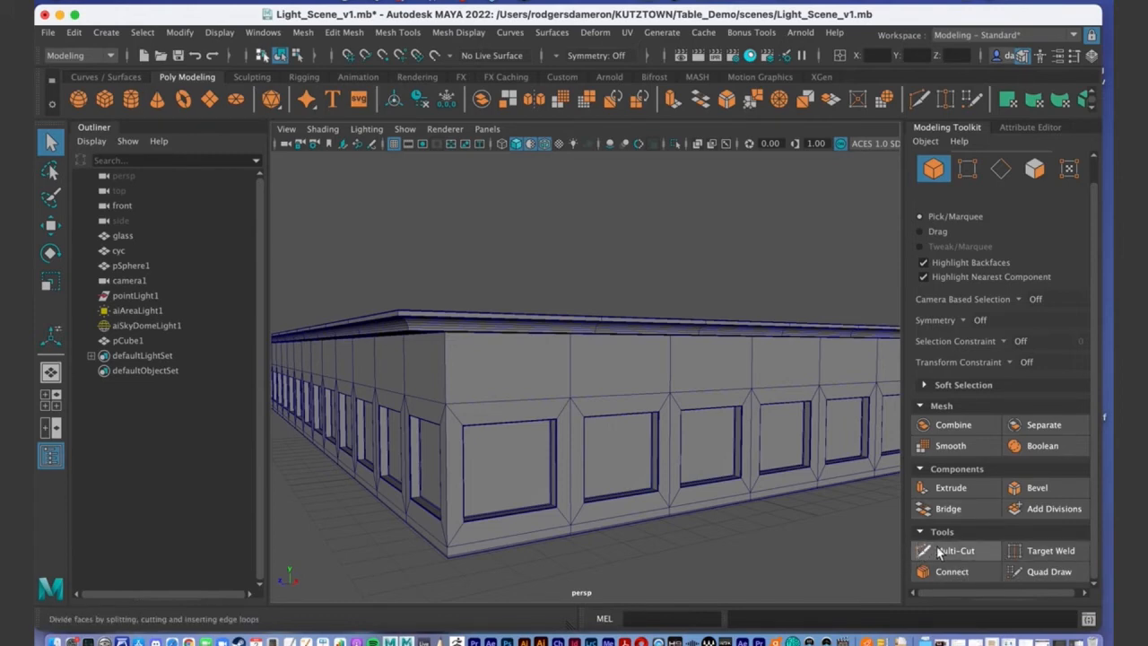
{"action": "right_click_drag", "start_coordinate": [519, 375], "coordinate": [597, 235]}
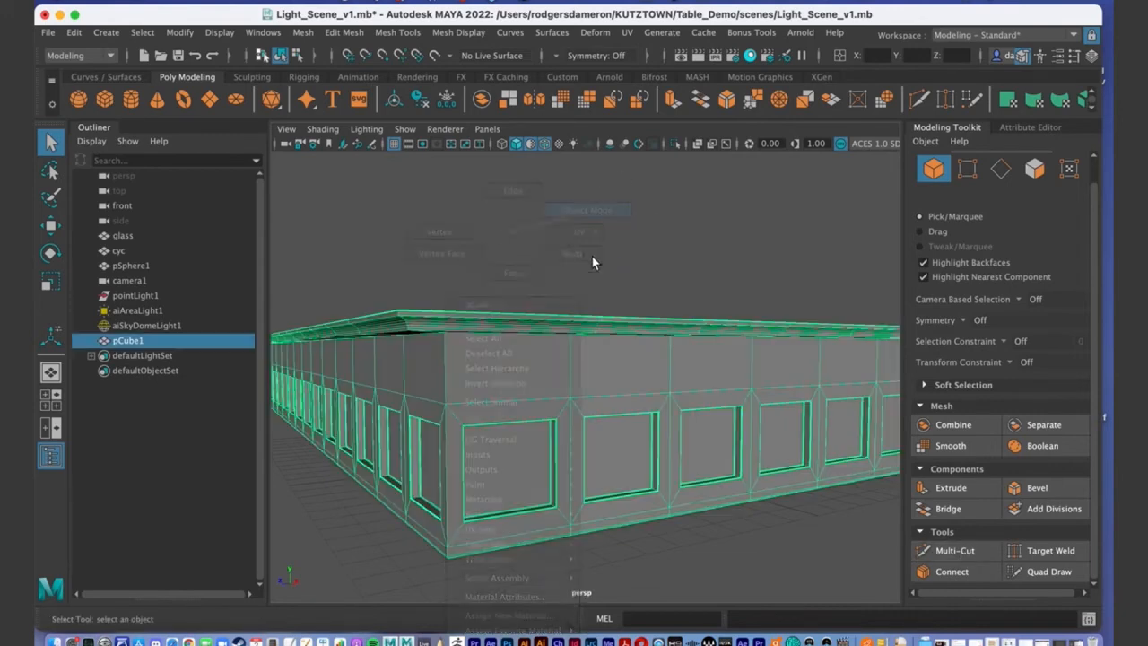
Draw zigzag diagonal Multi-Cut edges across the wall band between the panel corners.
{"action": "scroll", "coordinate": [584, 398], "scroll_direction": "up", "scroll_amount": 10}
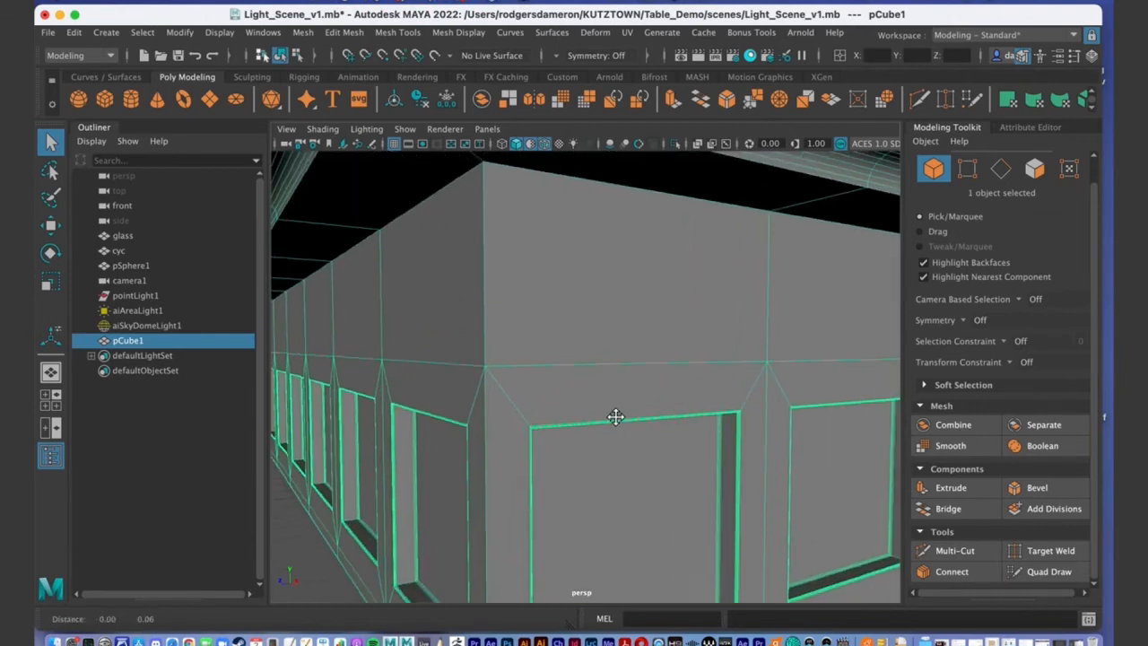
{"action": "scroll", "coordinate": [617, 415], "scroll_direction": "down", "scroll_amount": 1}
{"action": "left_click", "coordinate": [956, 551]}
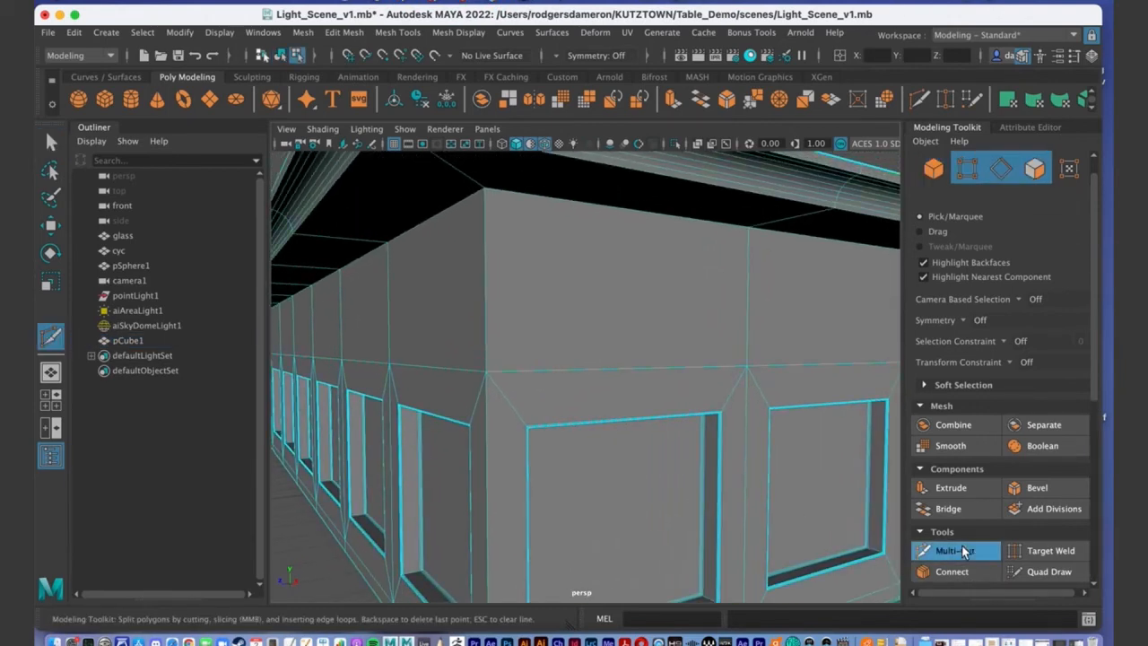
{"action": "left_click", "coordinate": [549, 365]}
{"action": "key", "text": "Escape"}
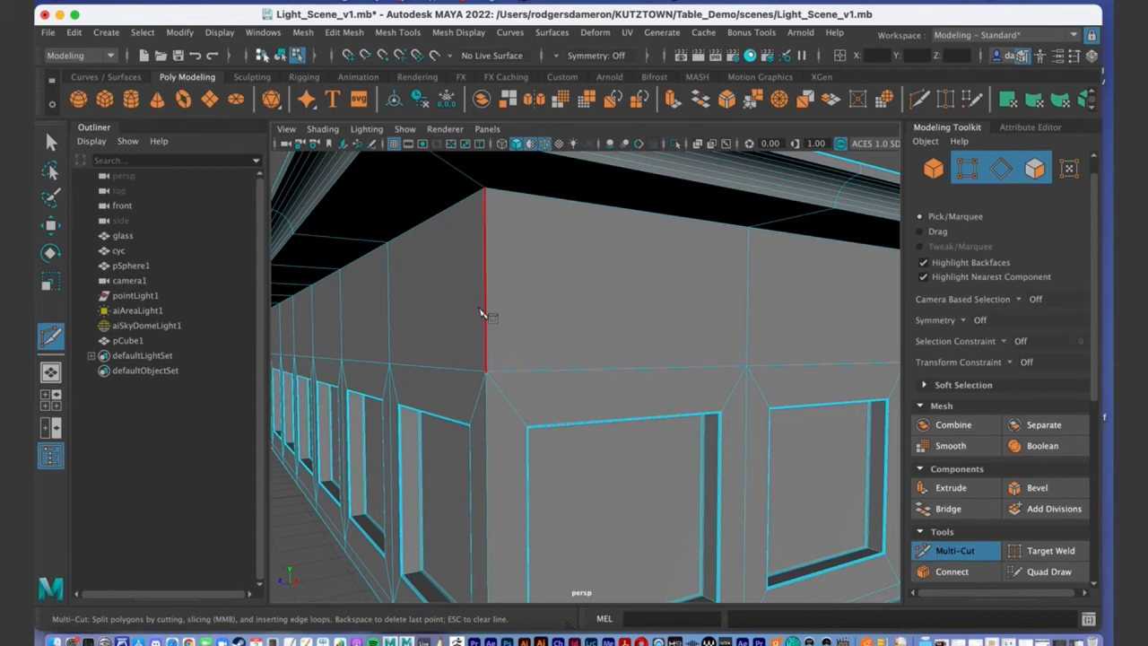
{"action": "left_click", "coordinate": [486, 372]}
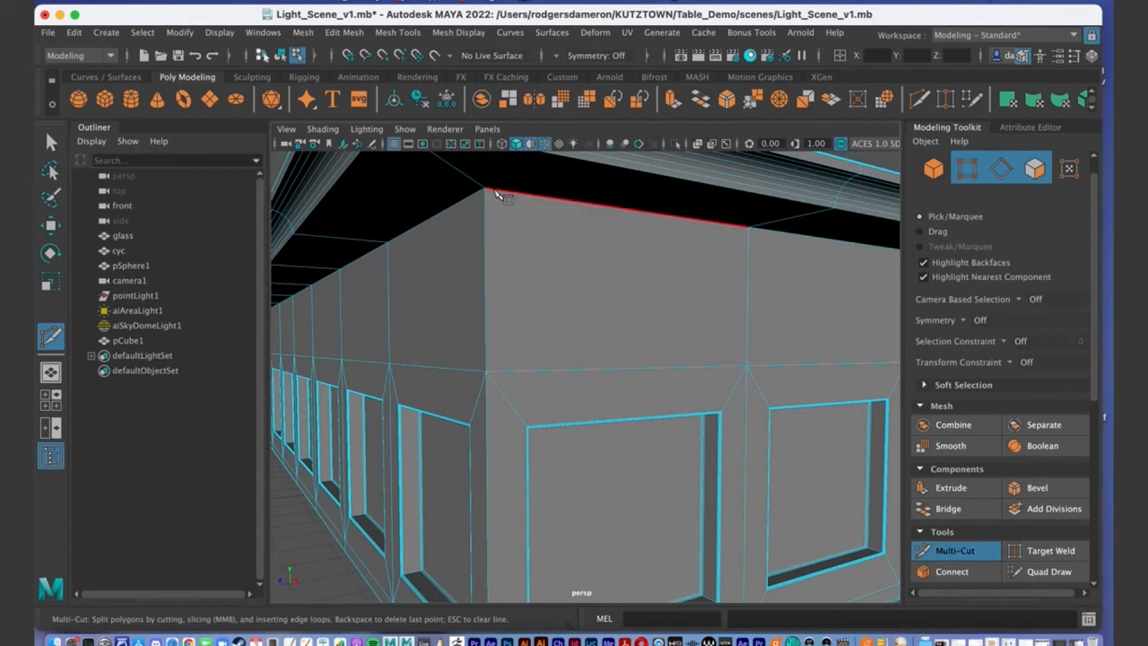
{"action": "left_click", "coordinate": [484, 190]}
{"action": "left_click", "coordinate": [618, 368]}
{"action": "left_click", "coordinate": [747, 314]}
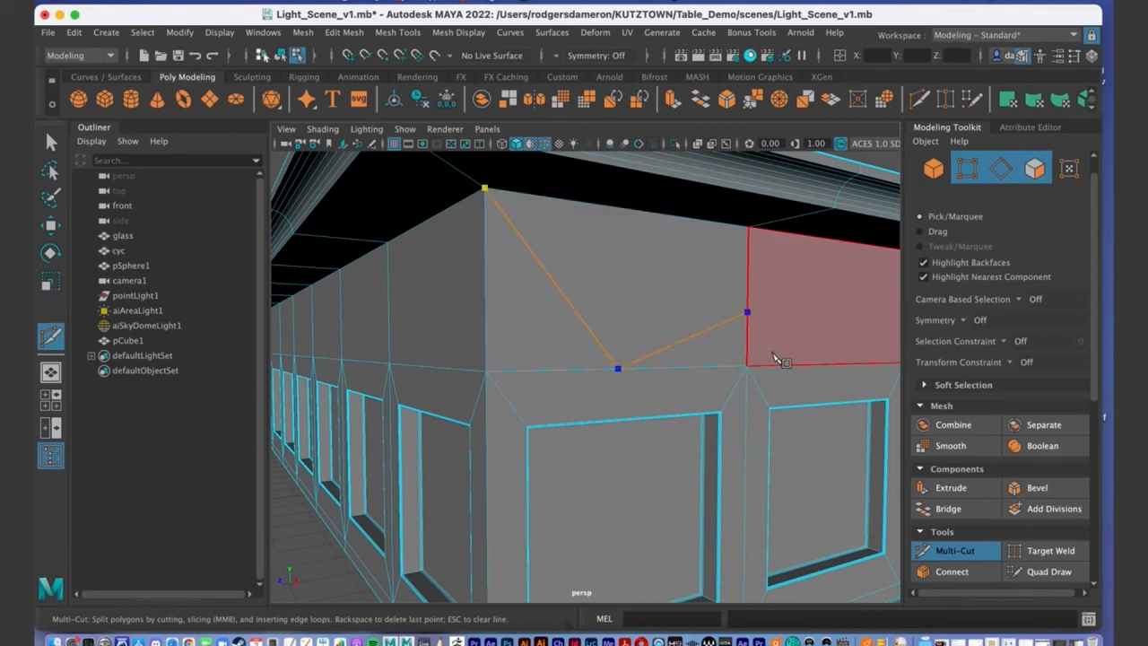
{"action": "scroll", "coordinate": [753, 345], "scroll_direction": "up", "scroll_amount": 3}
{"action": "left_click", "coordinate": [678, 324]}
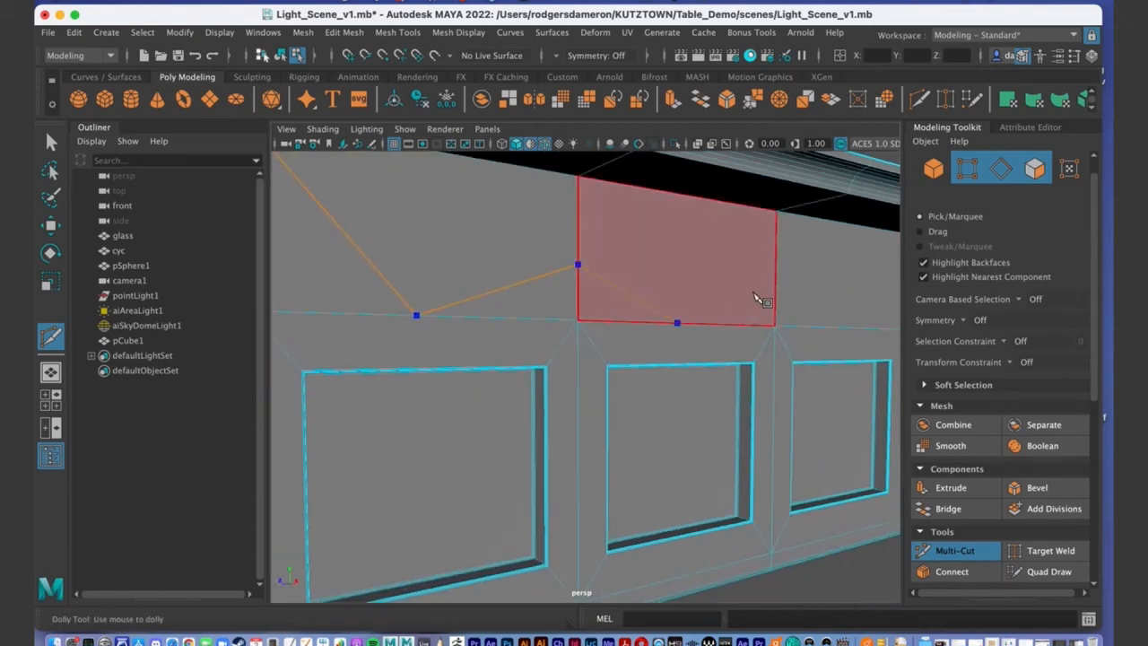
{"action": "scroll", "coordinate": [772, 297], "scroll_direction": "down", "scroll_amount": 5}
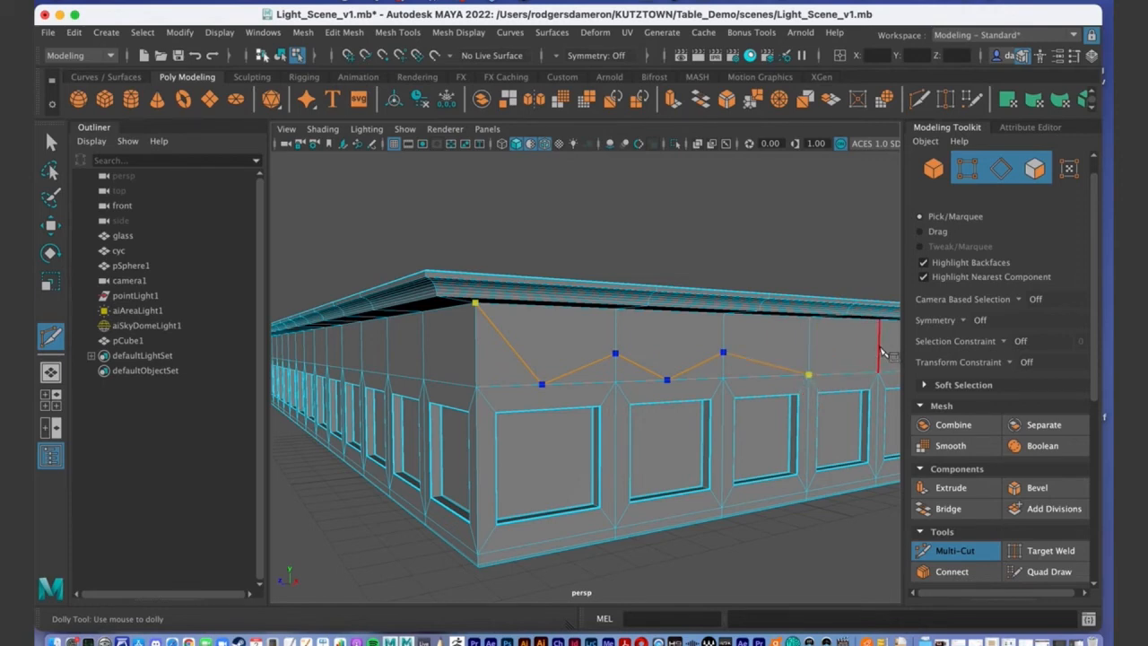
{"action": "left_click", "coordinate": [879, 348]}
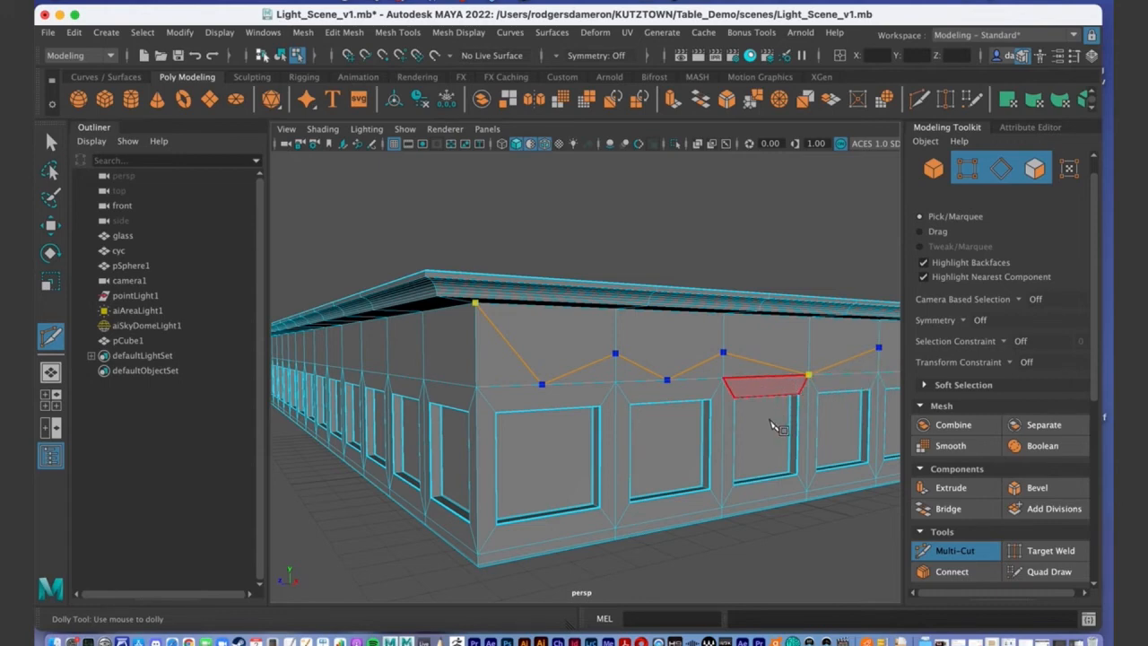
{"action": "scroll", "coordinate": [718, 421], "scroll_direction": "down", "scroll_amount": 3}
{"action": "scroll", "coordinate": [772, 418], "scroll_direction": "up", "scroll_amount": 3}
{"action": "left_click_drag", "start_coordinate": [787, 418], "coordinate": [769, 403], "text": "alt"}
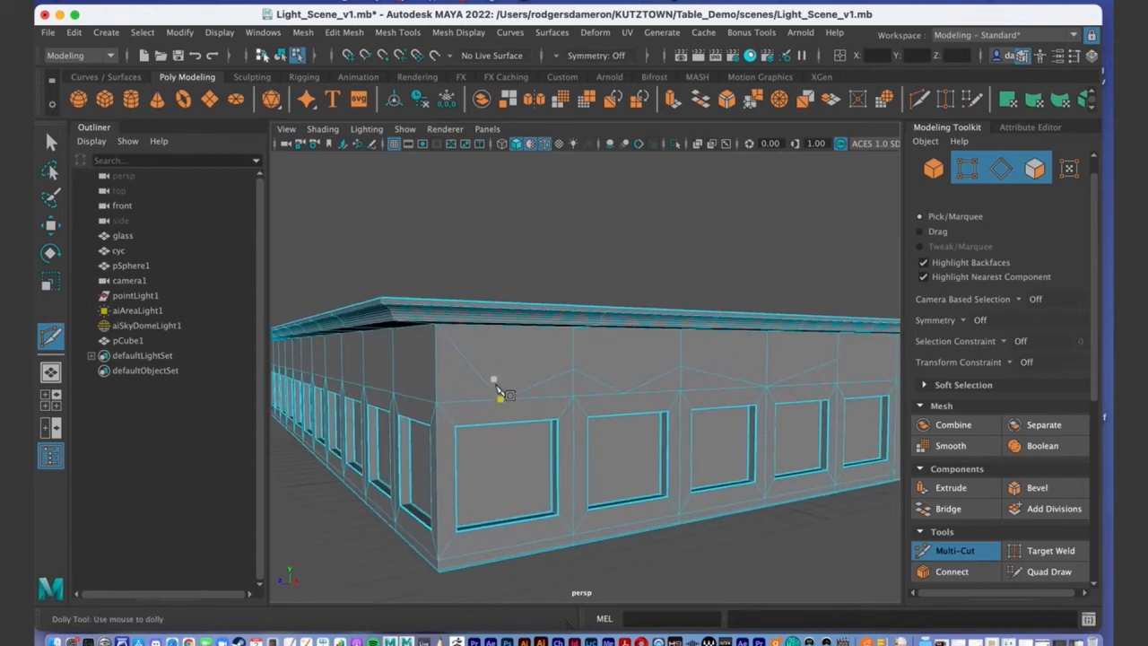
{"action": "key", "text": "q"}
Pick an edge and a vertex on the band, then undo those selections.
{"action": "right_click", "coordinate": [550, 368]}
{"action": "right_click_drag", "start_coordinate": [550, 381], "coordinate": [550, 192]}
{"action": "left_click", "coordinate": [554, 381]}
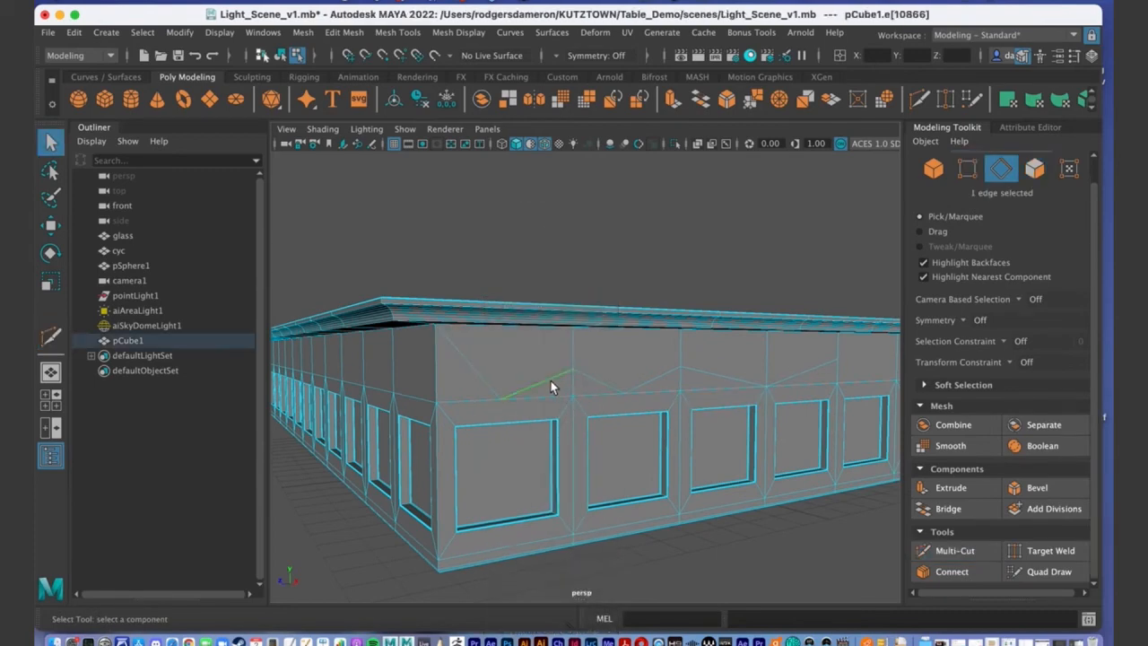
{"action": "right_click_drag", "start_coordinate": [573, 371], "coordinate": [489, 235]}
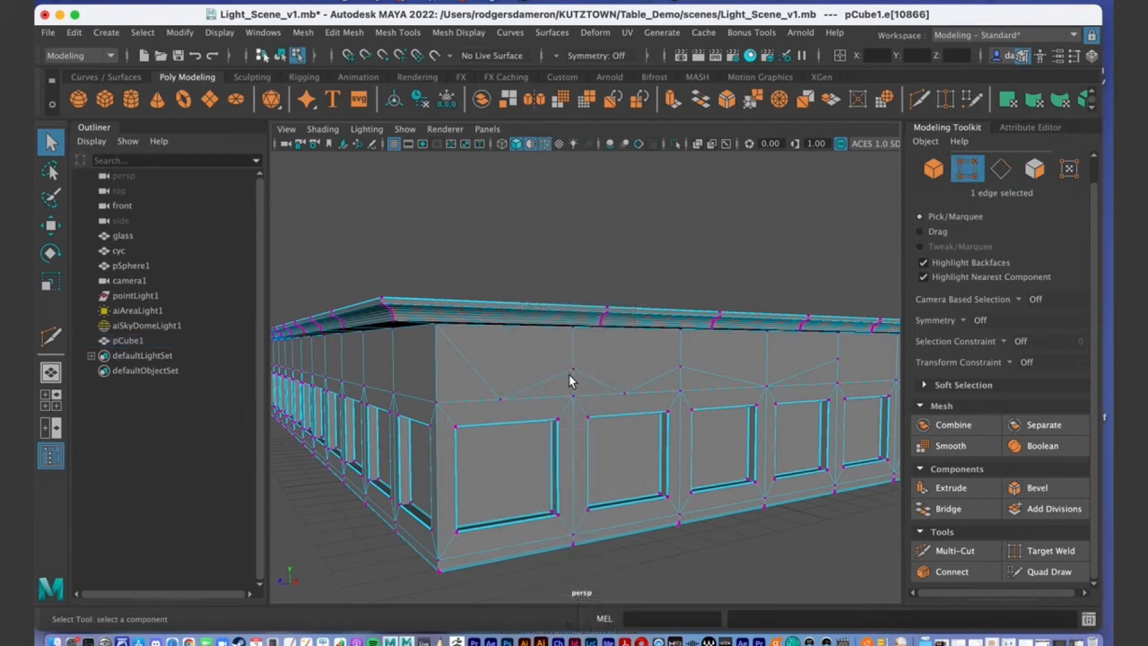
{"action": "left_click", "coordinate": [572, 370]}
{"action": "left_click_drag", "start_coordinate": [570, 377], "coordinate": [564, 403], "text": "alt"}
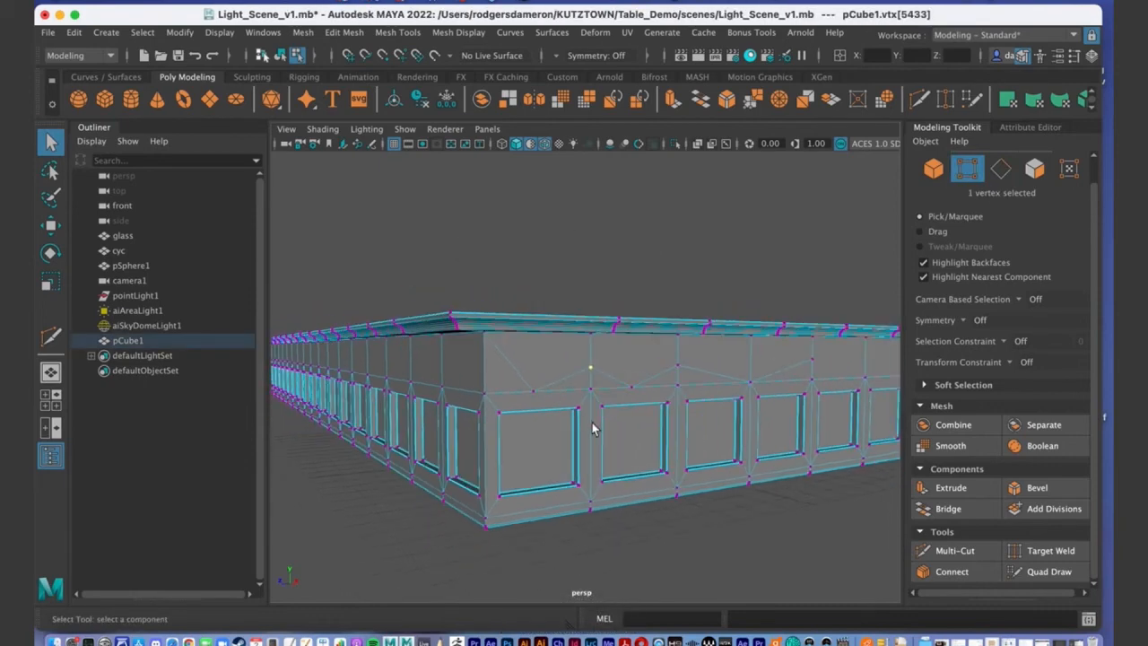
{"action": "key", "text": "ctrl+z"}
{"action": "key", "text": "ctrl+z"}
{"action": "key", "text": "ctrl+z"}
{"action": "key", "text": "ctrl+z"}
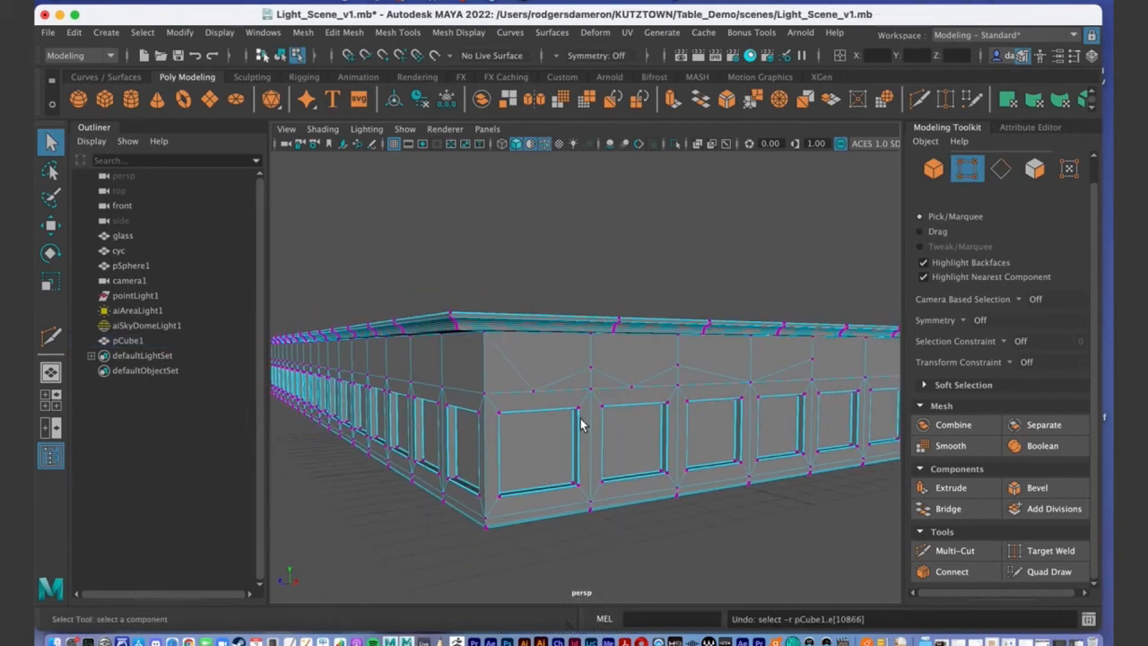
Undo back to the object selection and Ctrl-insert a horizontal edge loop around the band under the lip.
{"action": "key", "text": "ctrl+z"}
{"action": "key", "text": "ctrl+z"}
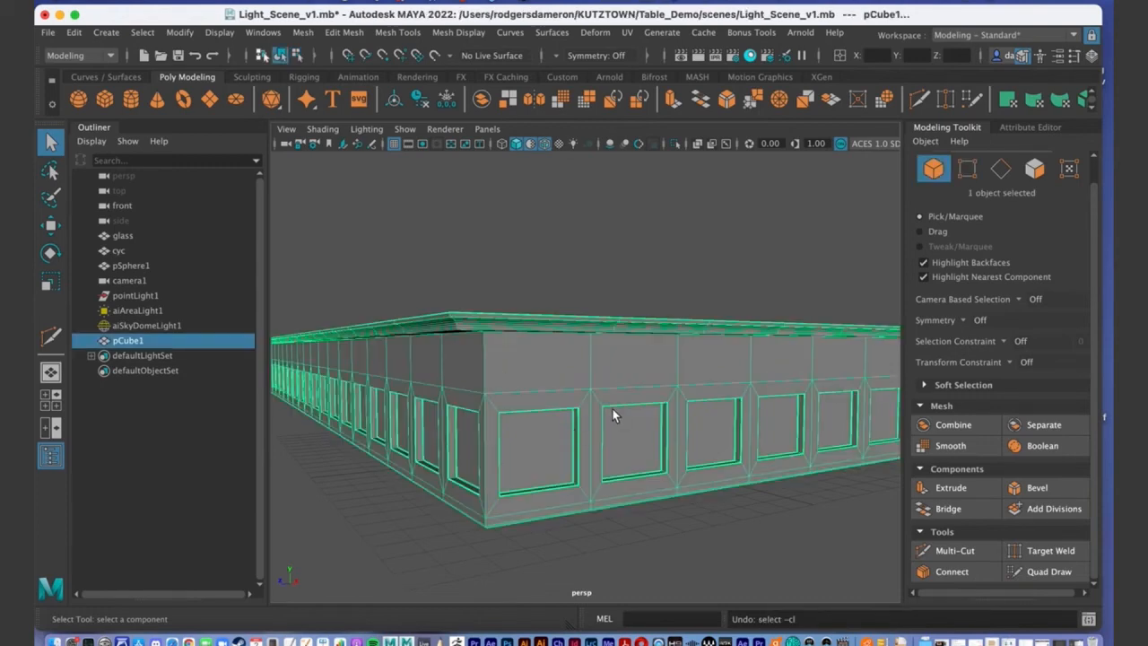
{"action": "left_click", "coordinate": [953, 550]}
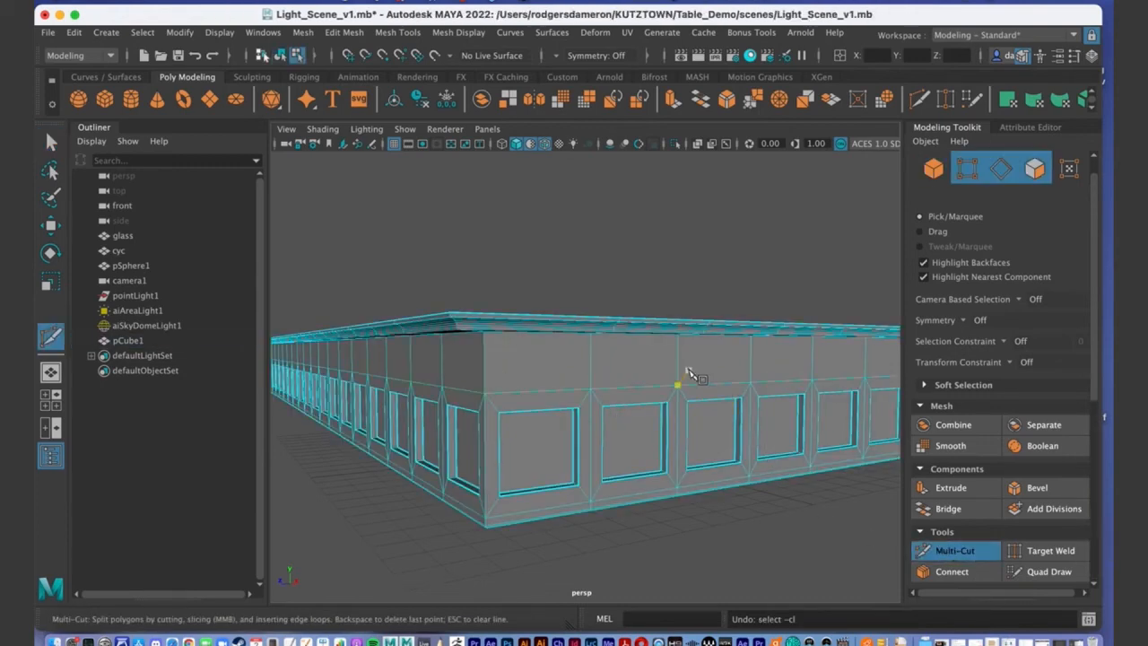
{"action": "left_click", "coordinate": [684, 368]}
{"action": "left_click", "coordinate": [679, 360], "text": "ctrl"}
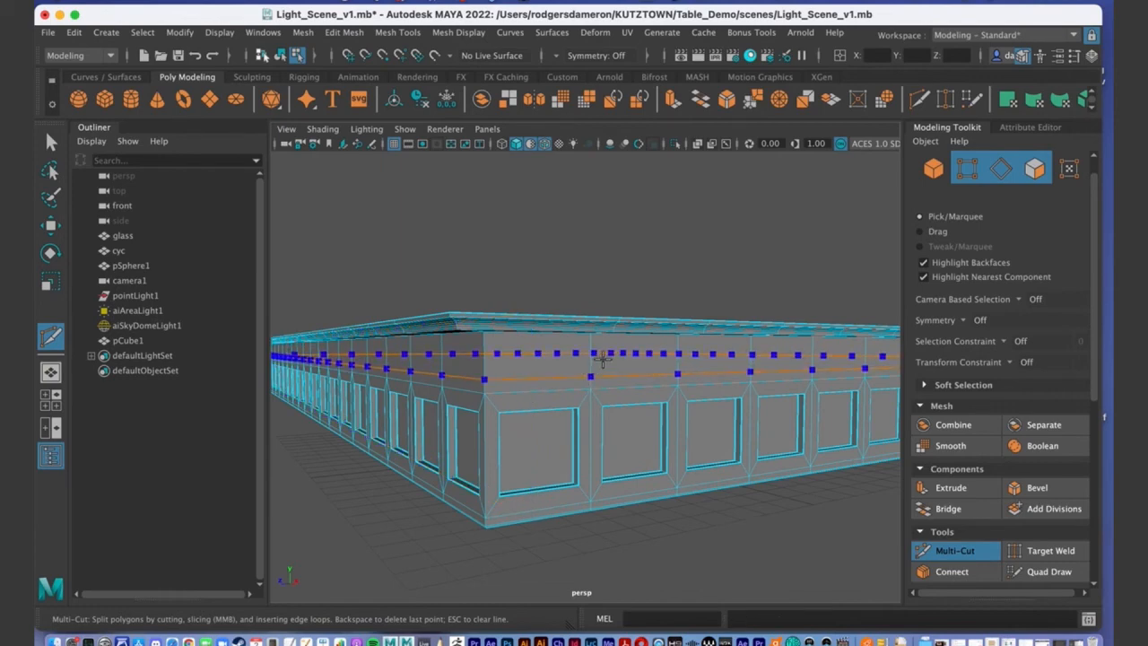
{"action": "left_click", "coordinate": [601, 366]}
{"action": "key", "text": "ctrl"}
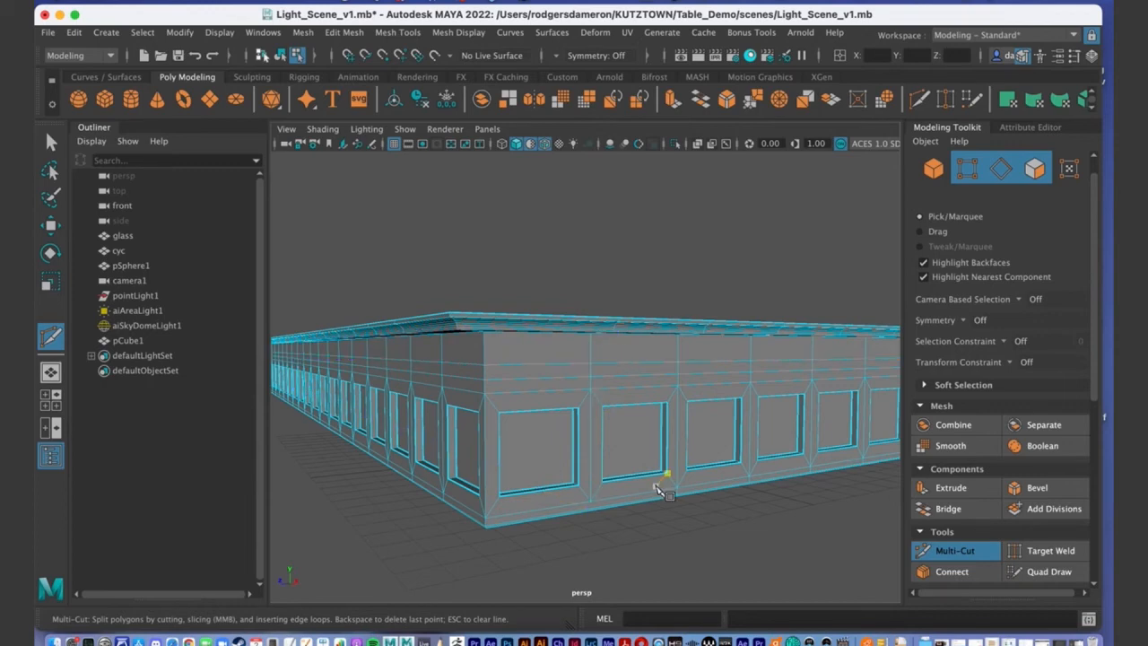
{"action": "key", "text": "q"}
{"action": "left_click_drag", "start_coordinate": [564, 491], "coordinate": [456, 482], "text": "alt"}
{"action": "right_click_drag", "start_coordinate": [456, 481], "coordinate": [593, 465], "text": "alt"}
{"action": "middle_click_drag", "start_coordinate": [520, 394], "coordinate": [648, 404], "text": "alt"}
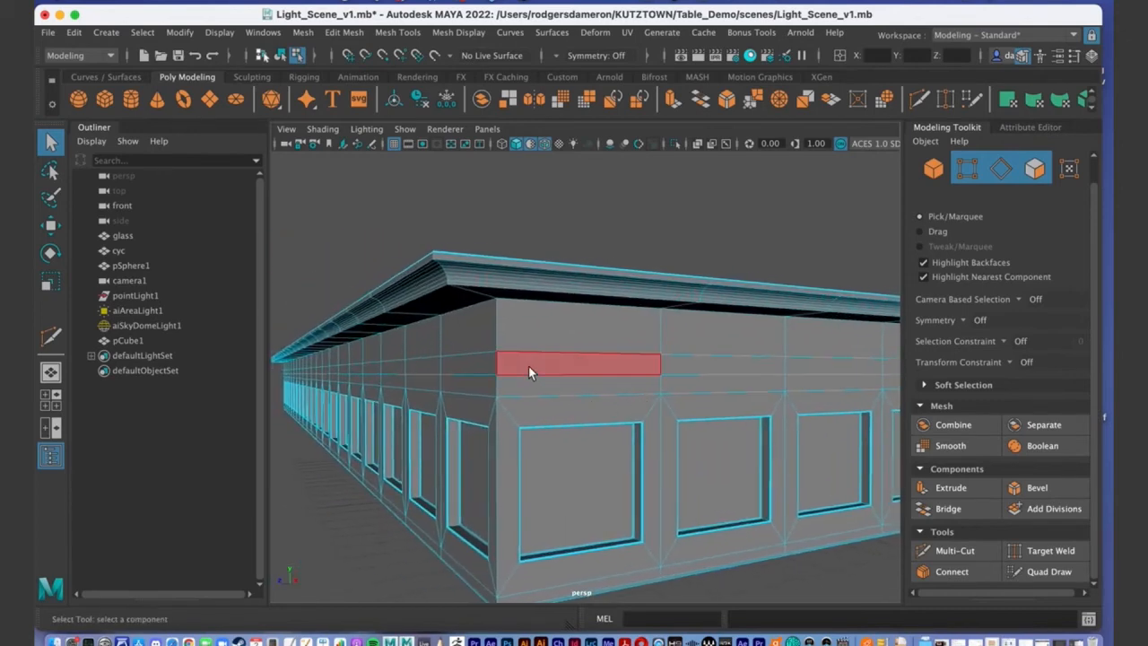
Switch to Face mode and select the 70-face ring of thin band faces below the lip.
{"action": "right_click_drag", "start_coordinate": [526, 231], "coordinate": [536, 281]}
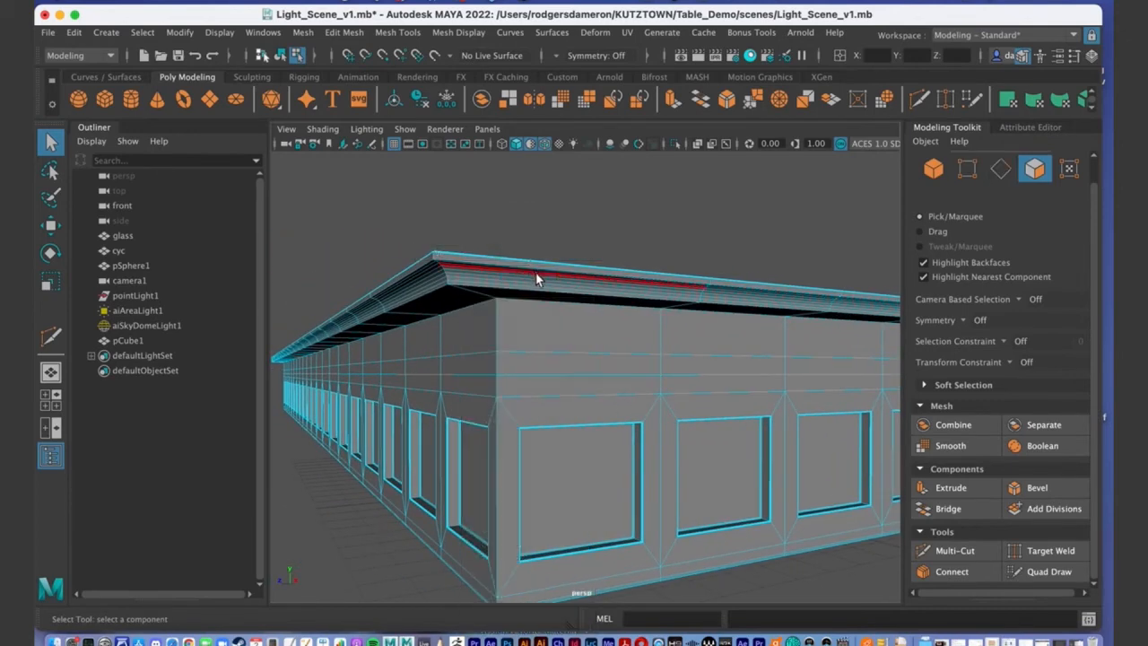
{"action": "left_click", "coordinate": [567, 357]}
{"action": "right_click_drag", "start_coordinate": [564, 360], "coordinate": [609, 429], "text": "alt"}
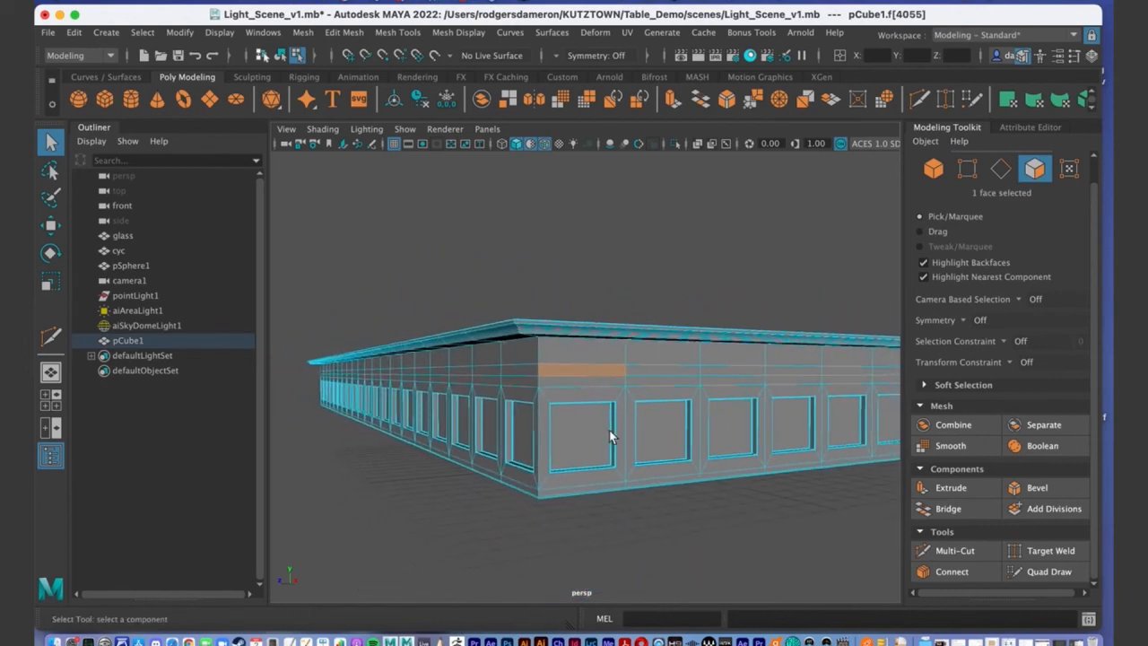
{"action": "double_click", "coordinate": [653, 370]}
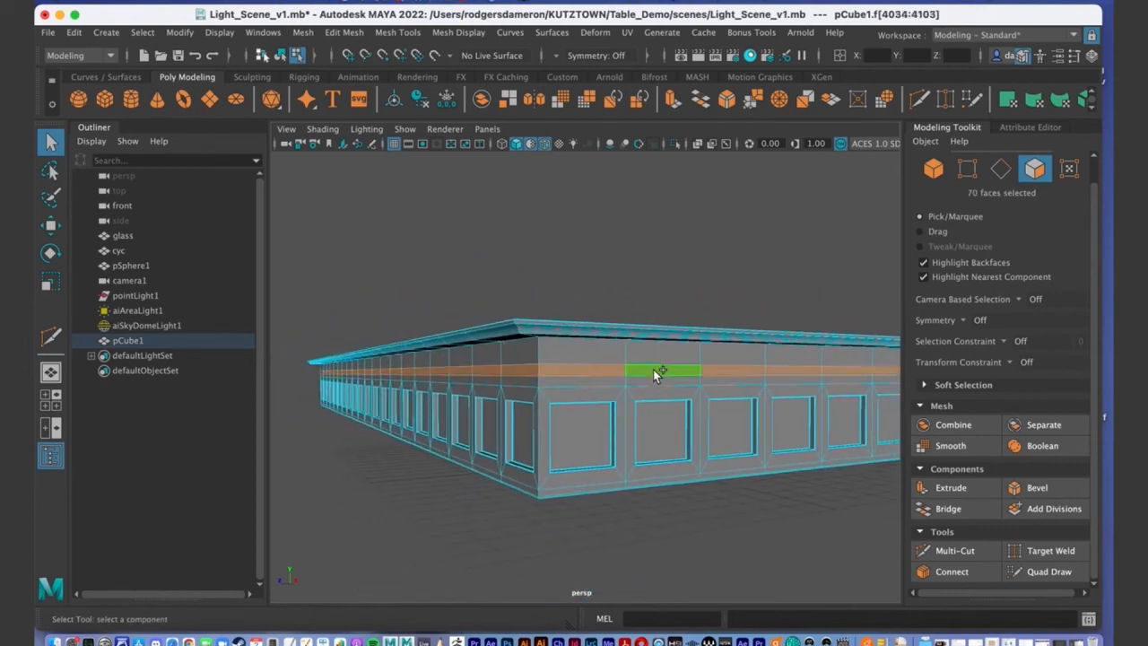
{"action": "right_click_drag", "start_coordinate": [668, 443], "coordinate": [574, 441], "text": "alt"}
{"action": "left_click_drag", "start_coordinate": [574, 441], "coordinate": [593, 408], "text": "alt"}
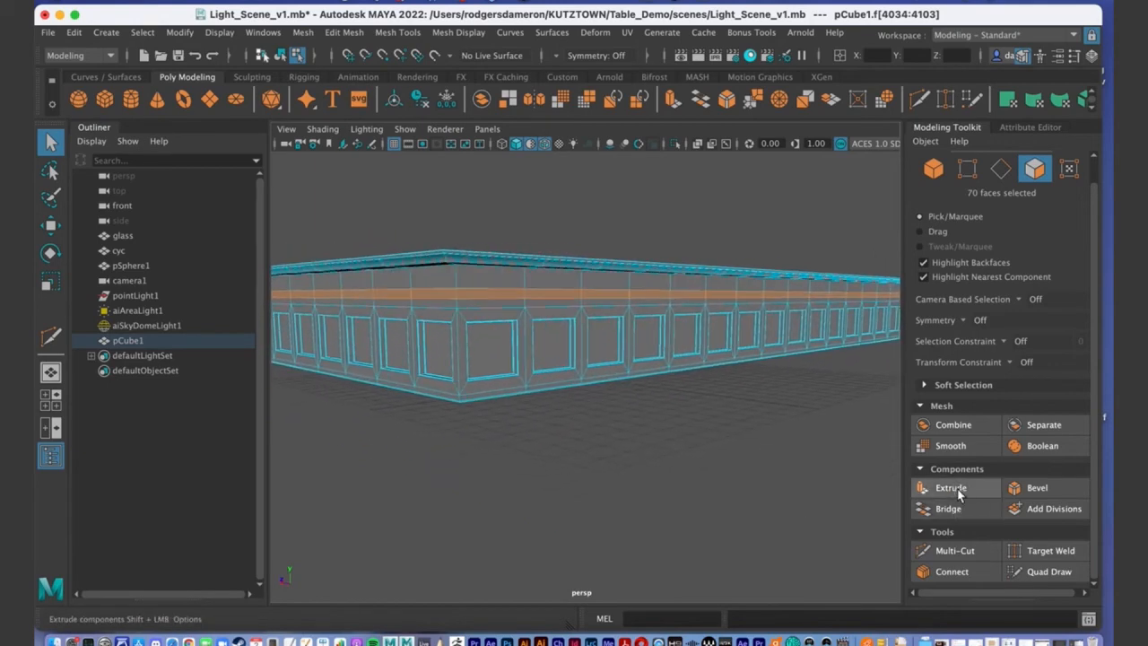
Extrude the selected face strip as a trial, then undo the extrusion offset.
{"action": "left_click", "coordinate": [947, 489]}
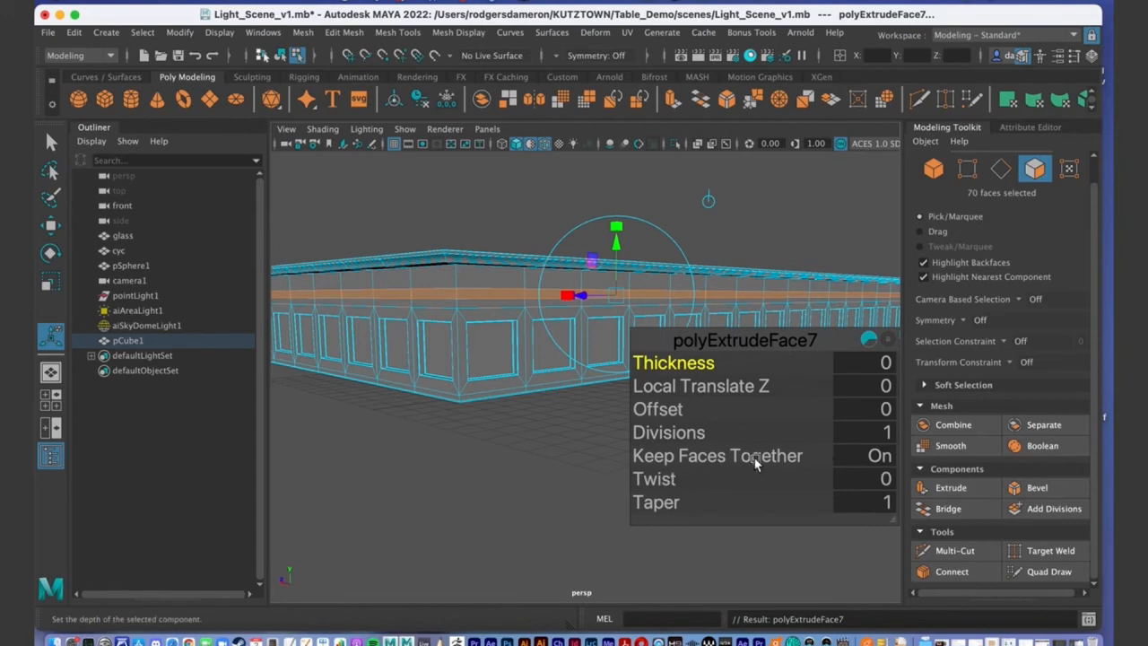
{"action": "left_click_drag", "start_coordinate": [475, 445], "coordinate": [558, 186], "text": "alt"}
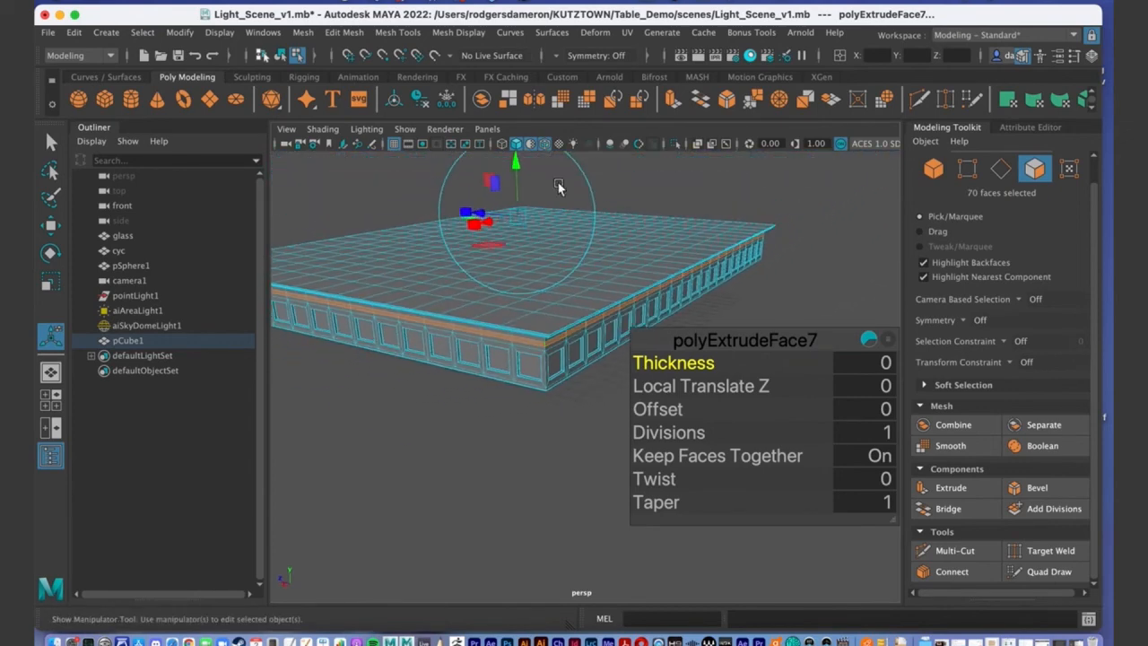
{"action": "mouse_move", "coordinate": [544, 364]}
{"action": "left_mouse_down", "text": "alt"}
{"action": "mouse_move", "coordinate": [538, 380]}
{"action": "mouse_move", "coordinate": [526, 361]}
{"action": "left_mouse_up", "text": "alt"}
{"action": "left_click_drag", "start_coordinate": [481, 218], "coordinate": [729, 217]}
{"action": "key", "text": "ctrl+z"}
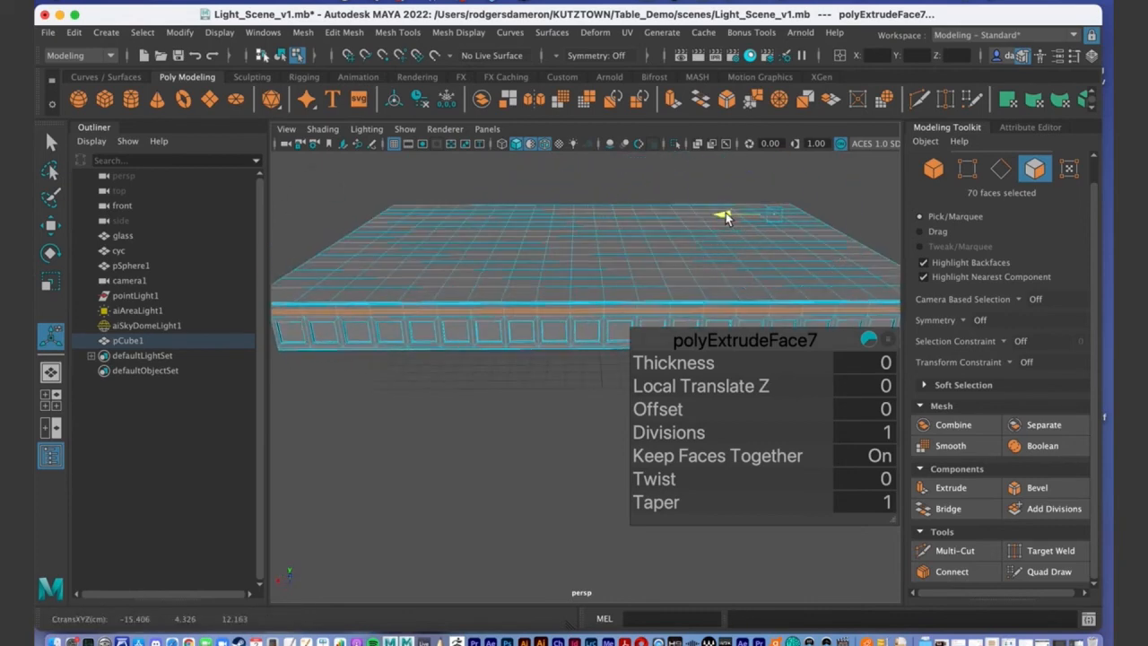
{"action": "middle_click_drag", "start_coordinate": [689, 221], "coordinate": [651, 226]}
Orbit around the table edge to confirm the strip stays selected with no extrusion.
{"action": "left_click_drag", "start_coordinate": [468, 261], "coordinate": [543, 259], "text": "alt"}
{"action": "right_click_drag", "start_coordinate": [544, 260], "coordinate": [587, 256], "text": "alt"}
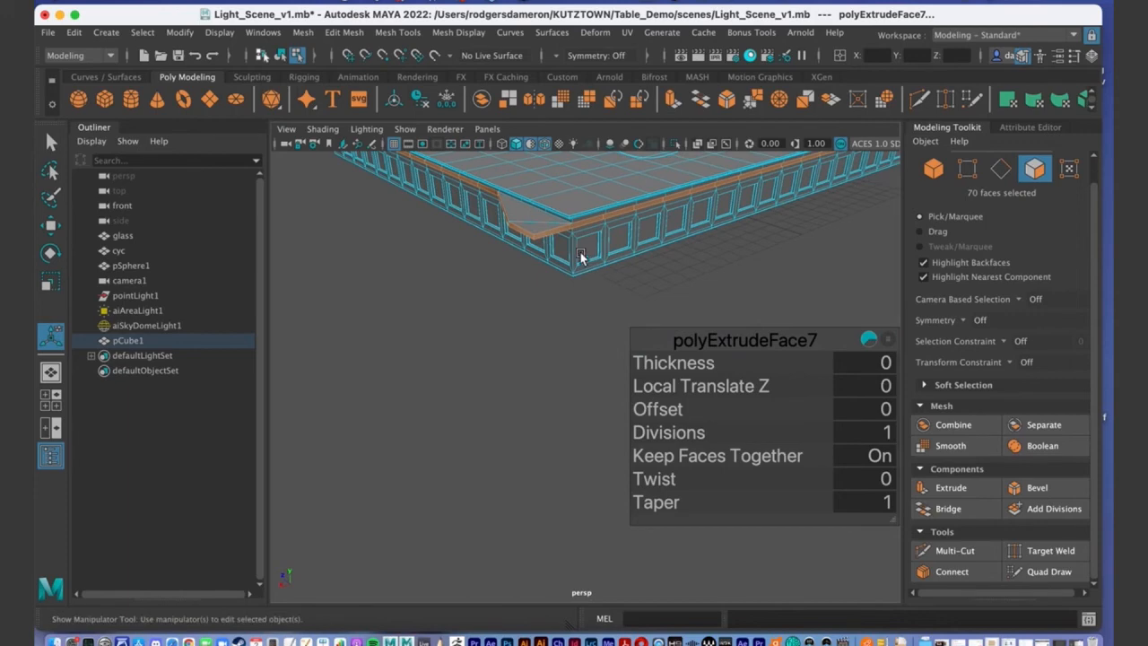
{"action": "left_click_drag", "start_coordinate": [577, 226], "coordinate": [540, 282], "text": "alt"}
{"action": "left_click_drag", "start_coordinate": [465, 278], "coordinate": [514, 305], "text": "alt"}
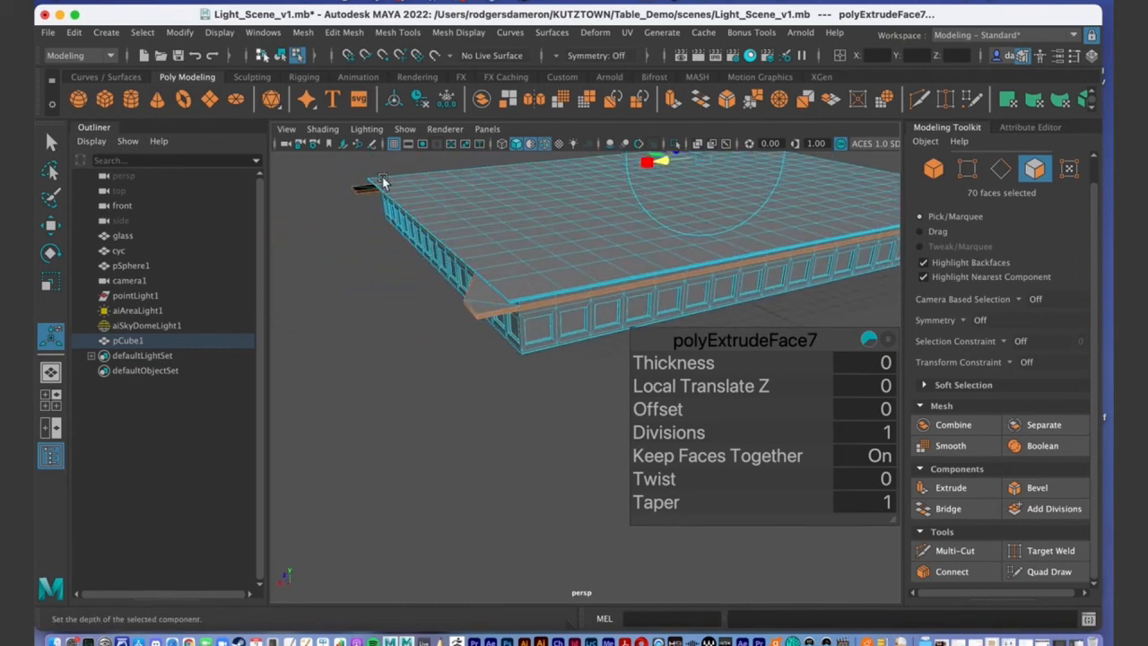
{"action": "left_click_drag", "start_coordinate": [671, 297], "coordinate": [618, 243], "text": "alt"}
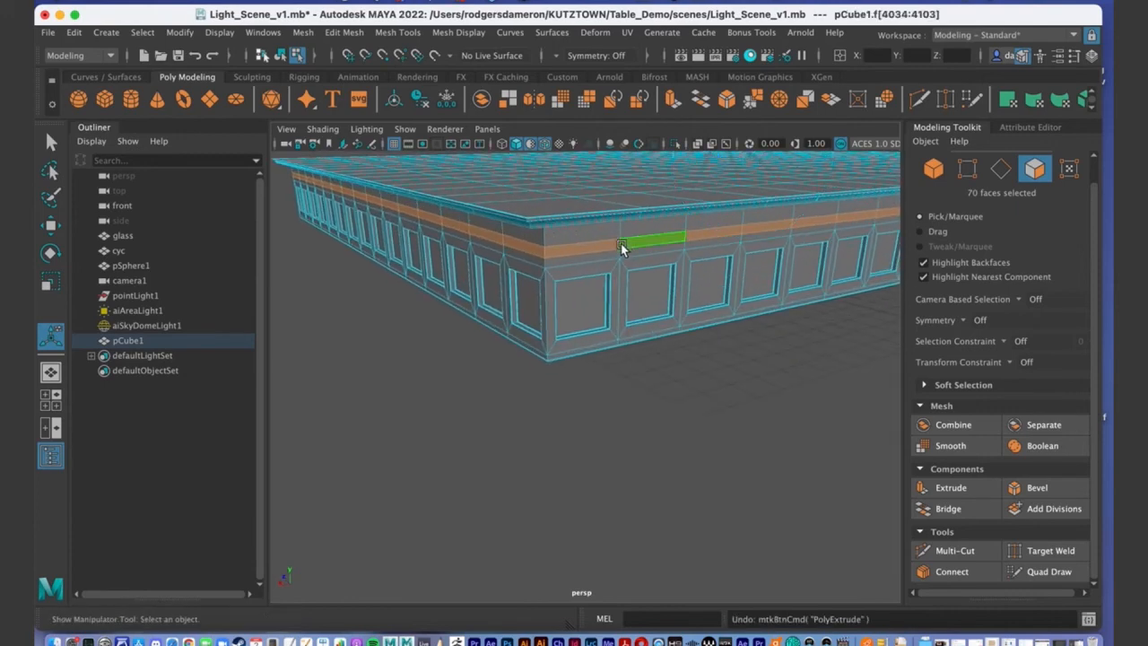
{"action": "left_click_drag", "start_coordinate": [631, 351], "coordinate": [628, 372], "text": "alt"}
{"action": "key", "text": "q"}
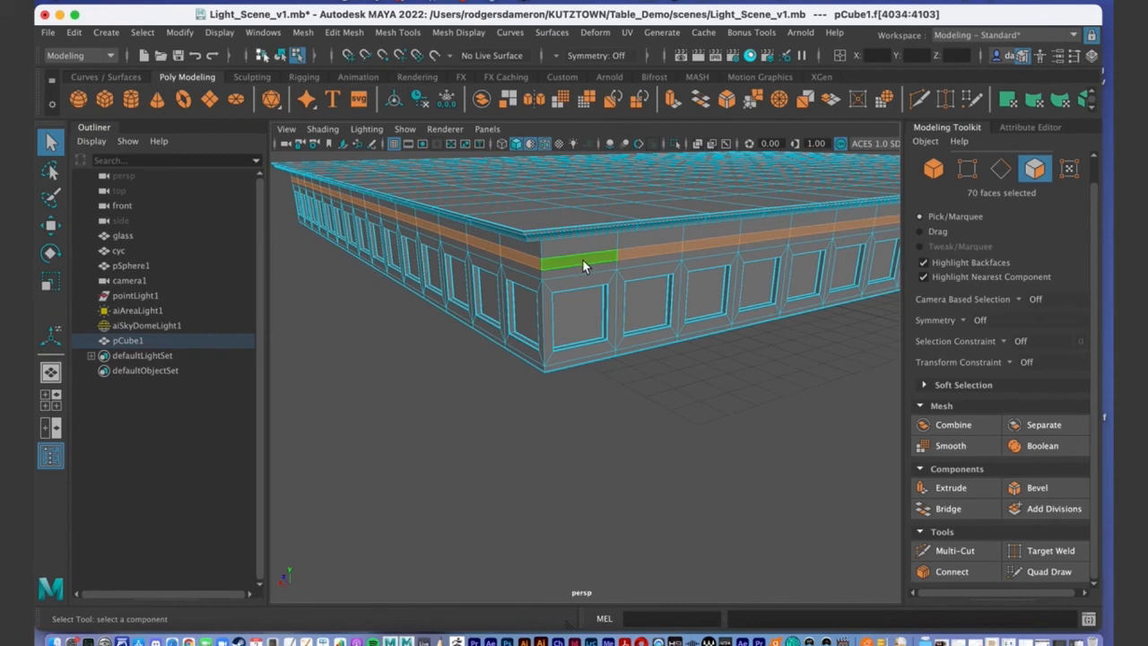
{"action": "scroll", "coordinate": [605, 346], "scroll_direction": "down", "scroll_amount": 5}
{"action": "left_click_drag", "start_coordinate": [535, 331], "coordinate": [628, 324], "text": "alt"}
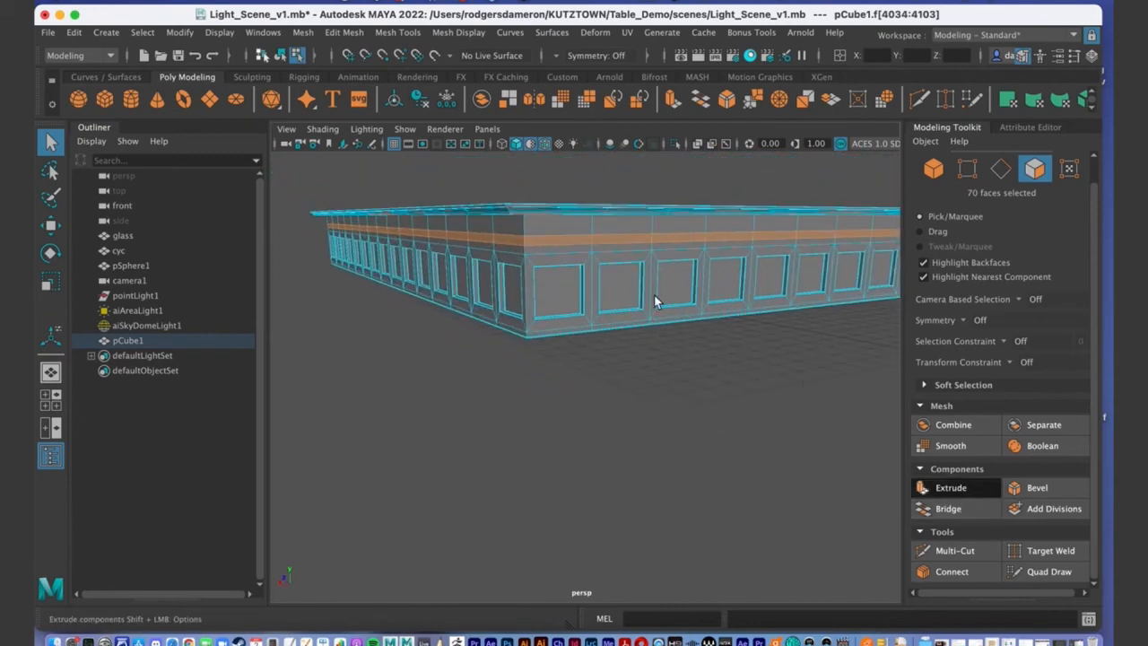
Extrude the selected strip with Ctrl+E and set polyExtrudeFace7 Thickness to 0.5.
{"action": "key", "text": "ctrl+e"}
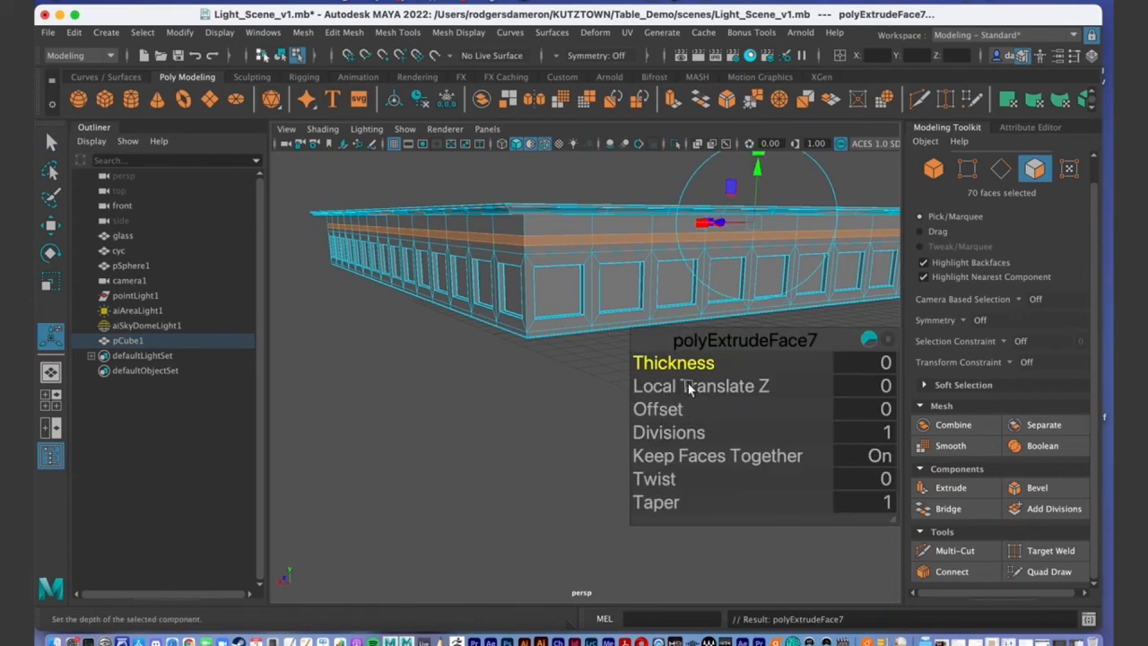
{"action": "left_click_drag", "start_coordinate": [689, 368], "coordinate": [507, 290]}
{"action": "right_click_drag", "start_coordinate": [507, 290], "coordinate": [415, 313], "text": "alt"}
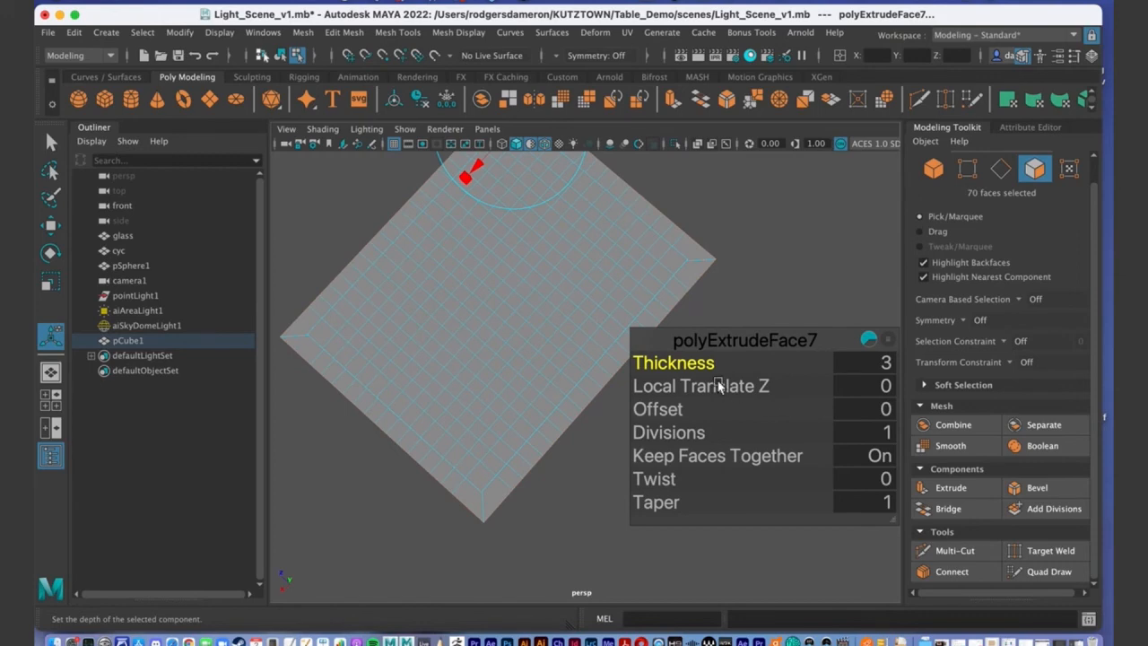
{"action": "mouse_move", "coordinate": [512, 359]}
{"action": "left_mouse_down", "text": "alt"}
{"action": "mouse_move", "coordinate": [513, 333]}
{"action": "mouse_move", "coordinate": [521, 339]}
{"action": "left_mouse_up", "text": "alt"}
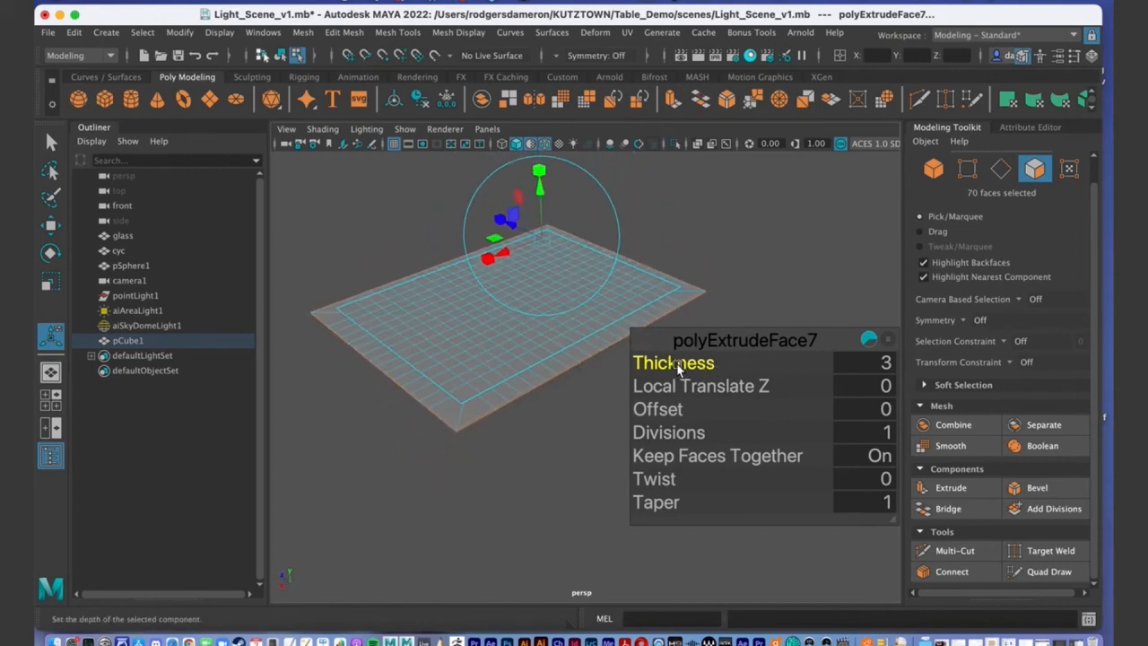
{"action": "right_click_drag", "start_coordinate": [548, 399], "coordinate": [585, 419], "text": "alt"}
{"action": "left_click", "coordinate": [888, 362]}
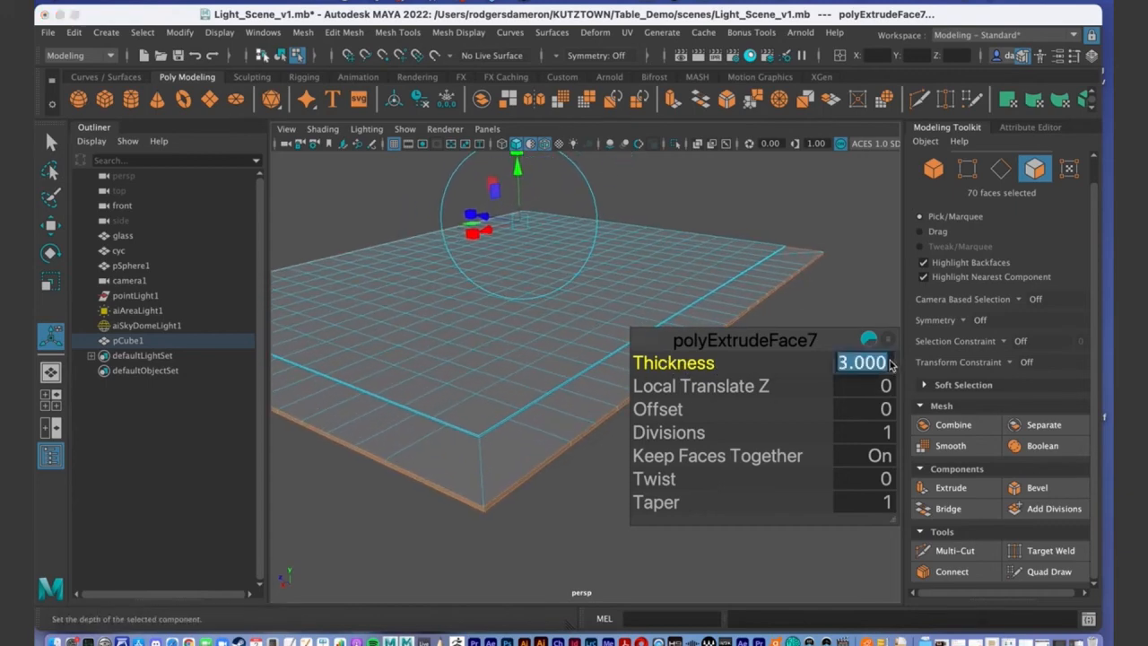
{"action": "type", "text": "."}
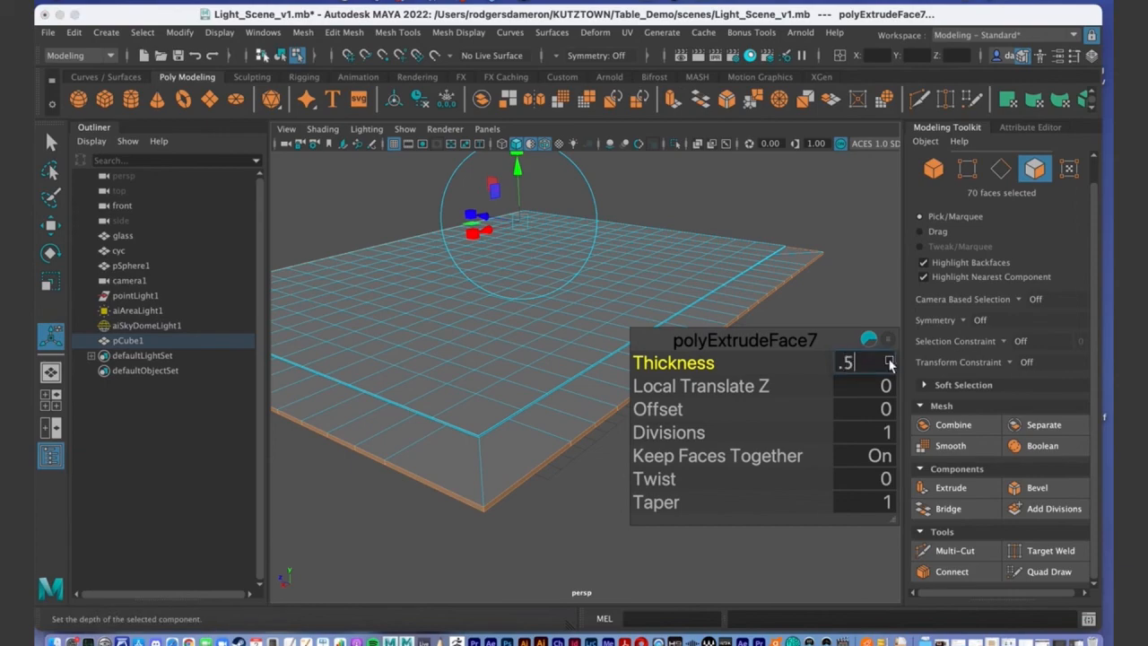
{"action": "type", "text": "5"}
{"action": "key", "text": "Return"}
Try a thickness of 0.15 and inspect the protruding lip from several angles.
{"action": "left_click_drag", "start_coordinate": [466, 404], "coordinate": [475, 381], "text": "alt"}
{"action": "left_click", "coordinate": [869, 364]}
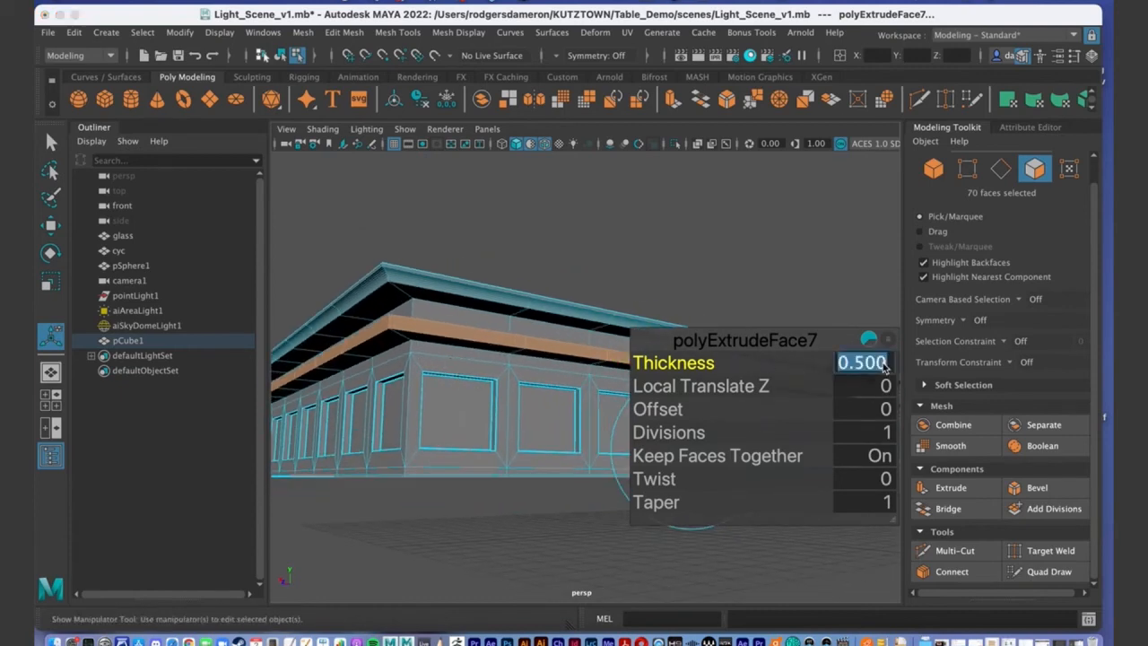
{"action": "type", "text": "."}
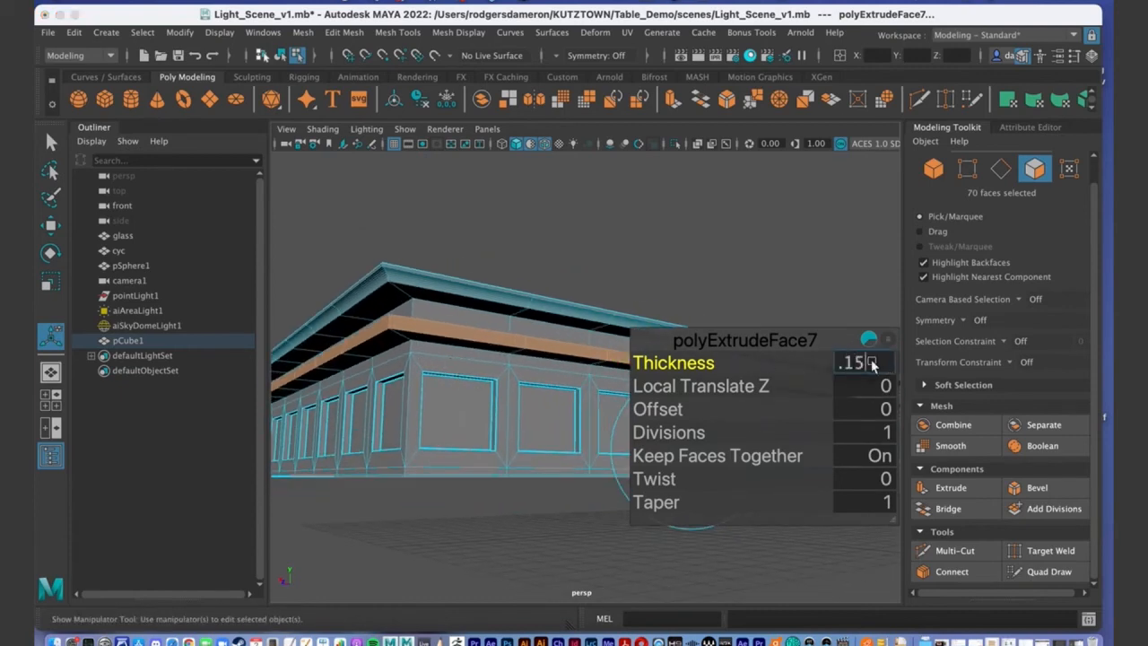
{"action": "type", "text": "15"}
{"action": "key", "text": "Return"}
{"action": "left_click_drag", "start_coordinate": [347, 422], "coordinate": [437, 314], "text": "alt"}
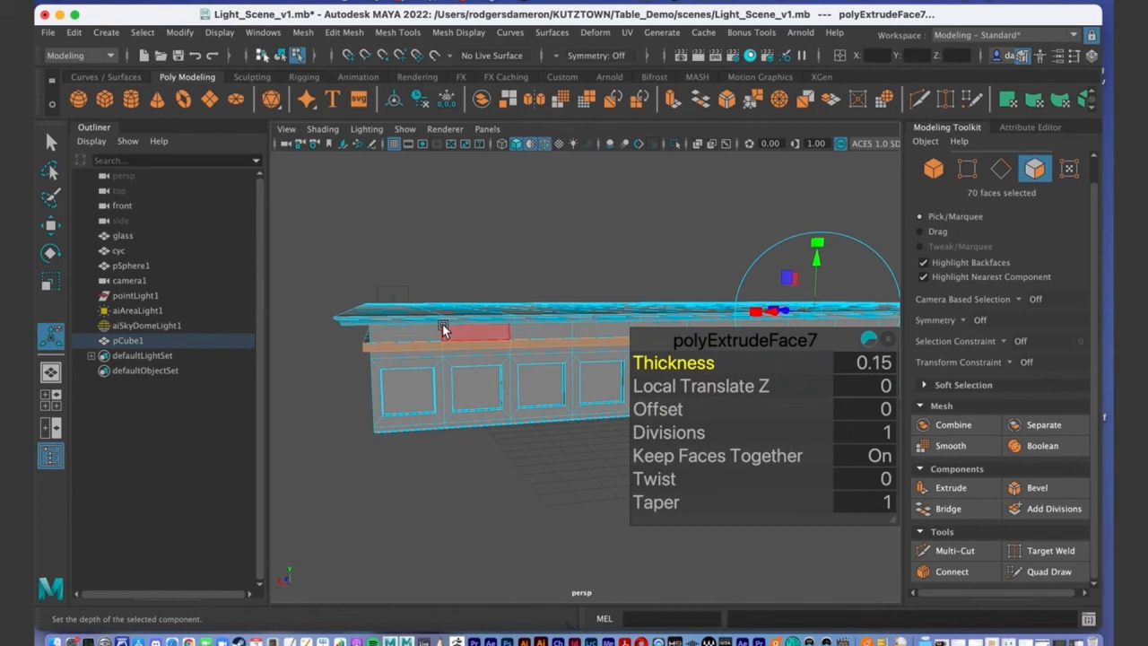
{"action": "key", "text": "q"}
{"action": "left_click_drag", "start_coordinate": [549, 380], "coordinate": [504, 371], "text": "alt"}
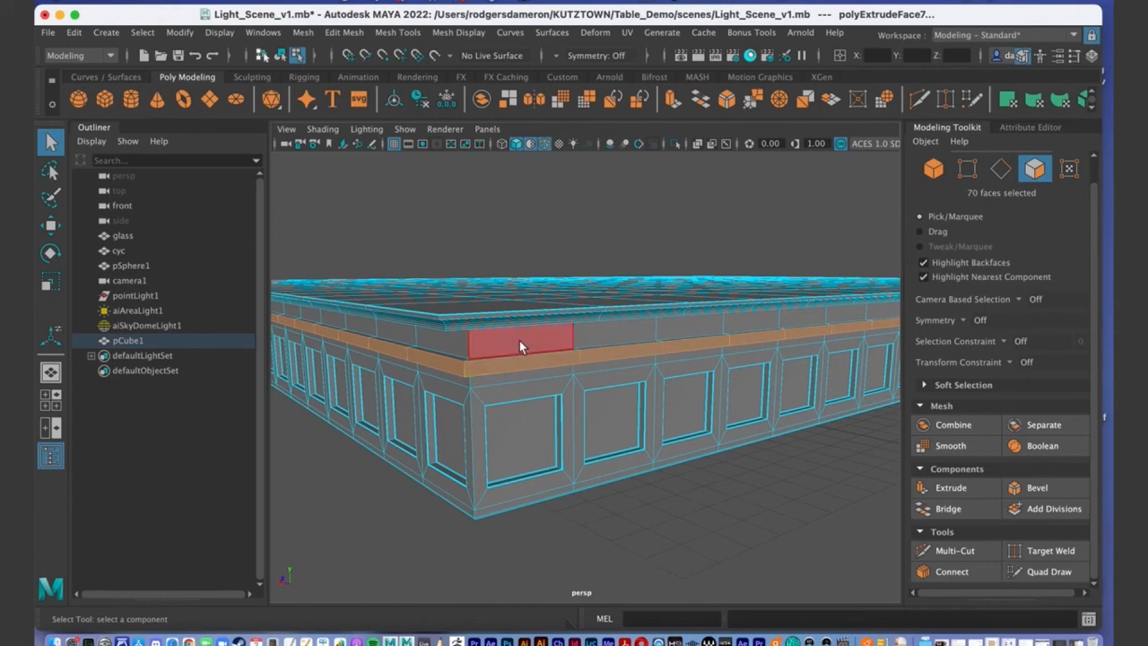
{"action": "left_click_drag", "start_coordinate": [511, 406], "coordinate": [487, 408], "text": "alt"}
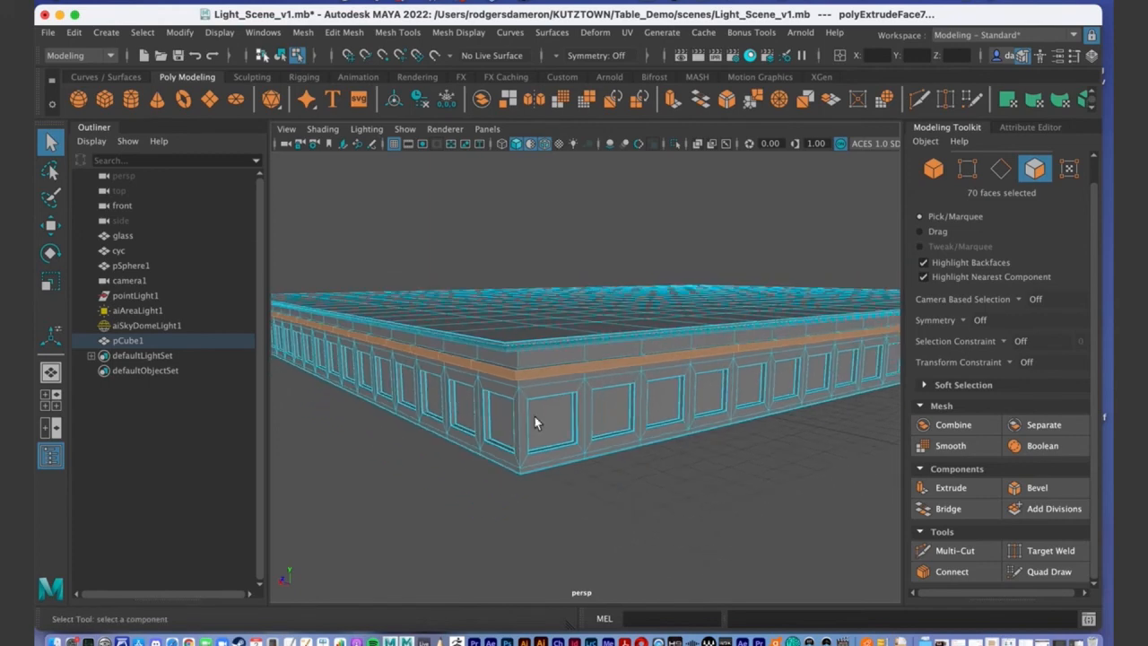
Undo the extra extrusion and restore the polyExtrudeFace7 thickness to 0.5.
{"action": "left_click", "coordinate": [937, 489]}
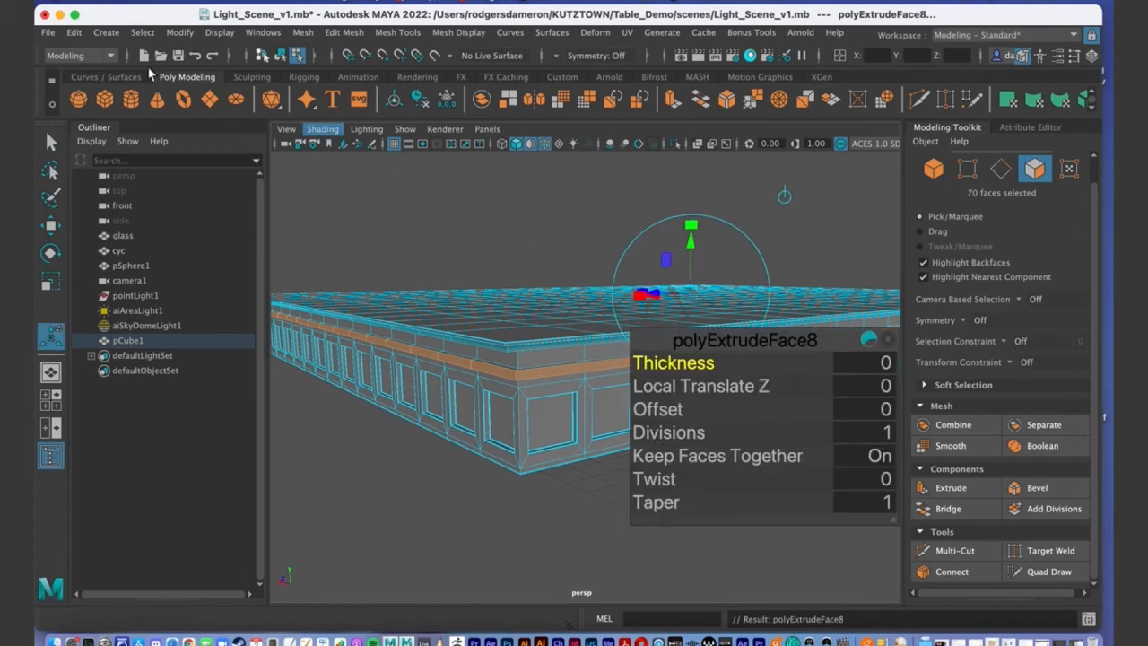
{"action": "left_click", "coordinate": [196, 57]}
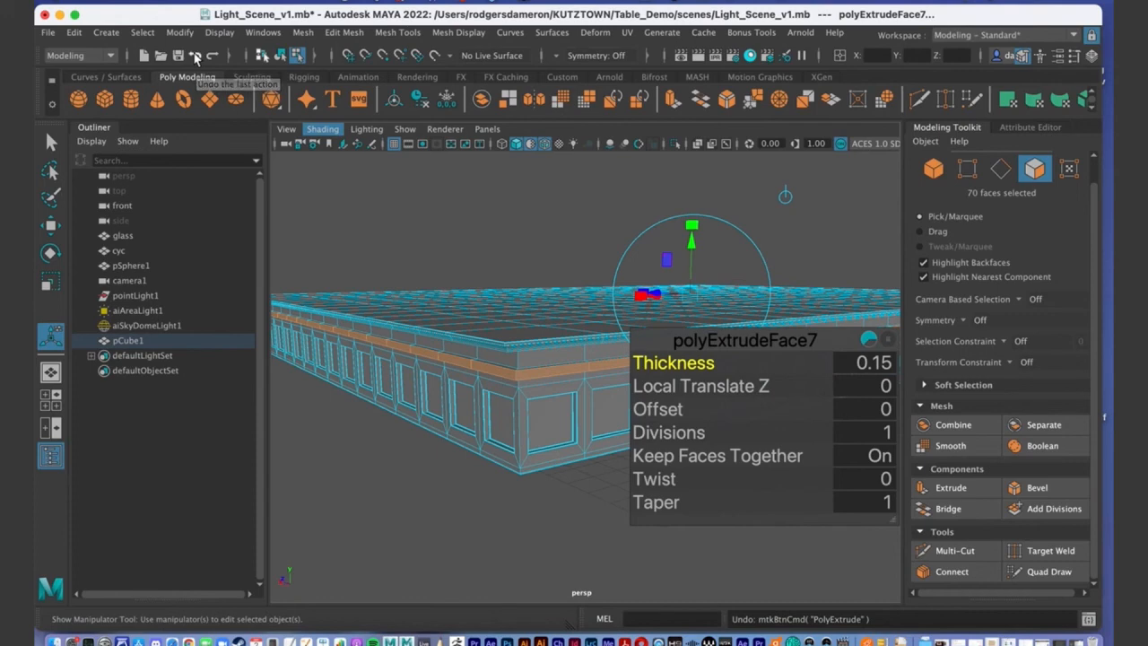
{"action": "left_click", "coordinate": [197, 57]}
{"action": "key", "text": "ctrl+z"}
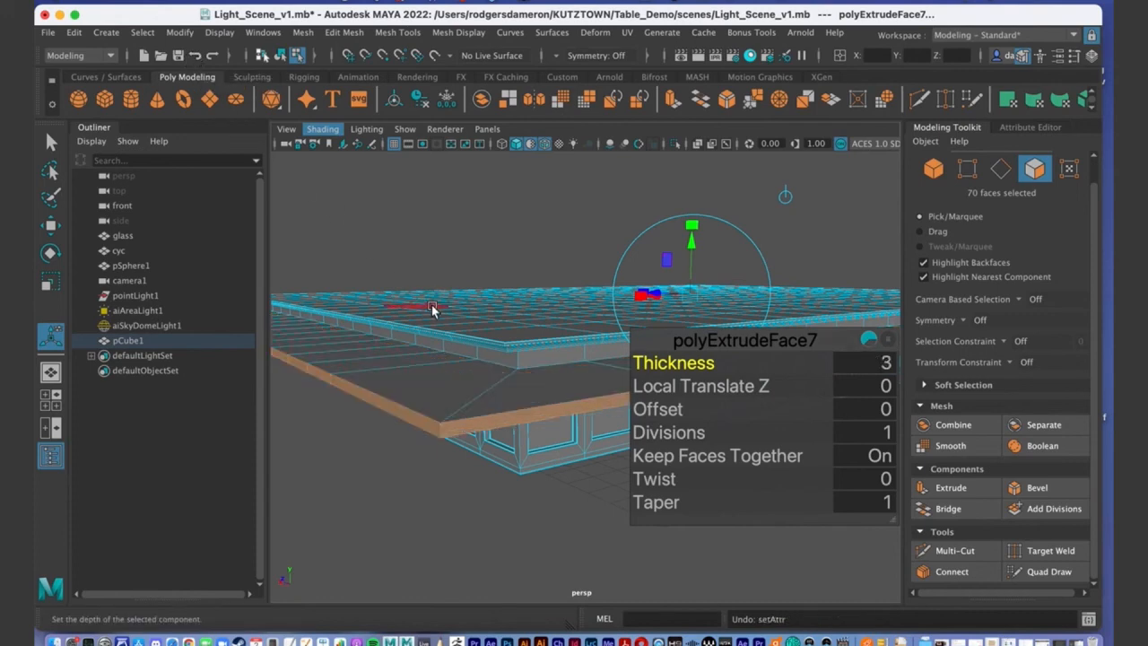
{"action": "key", "text": "ctrl+z"}
{"action": "key", "text": "q"}
{"action": "left_click_drag", "start_coordinate": [464, 333], "coordinate": [473, 409], "text": "alt"}
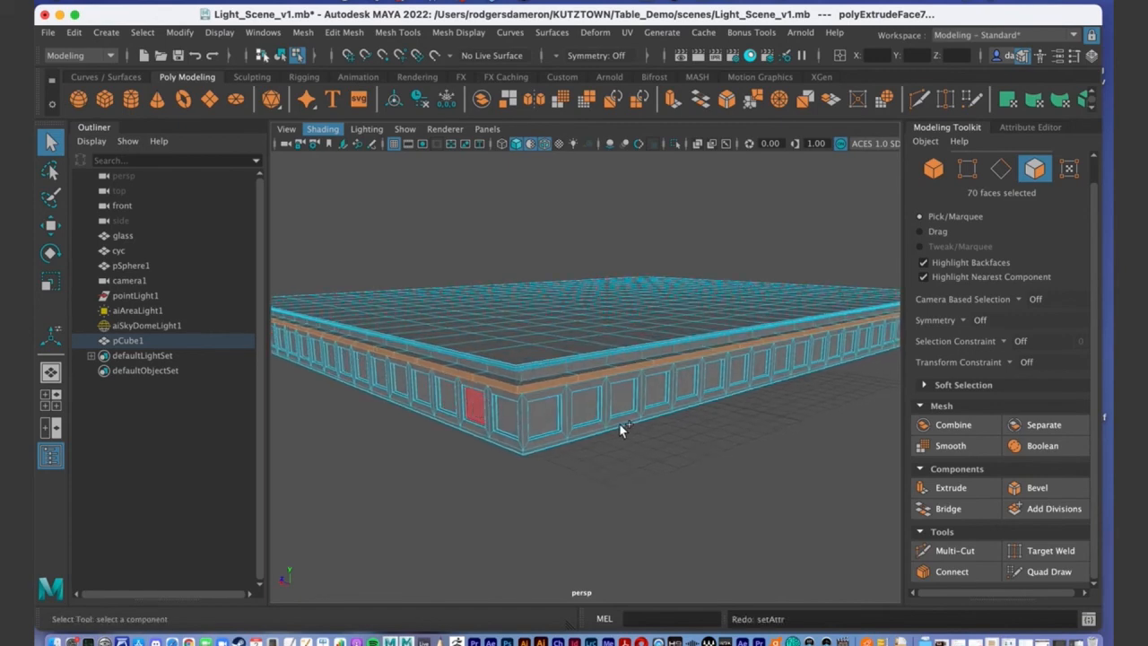
{"action": "scroll", "coordinate": [628, 433], "scroll_direction": "up", "scroll_amount": 10}
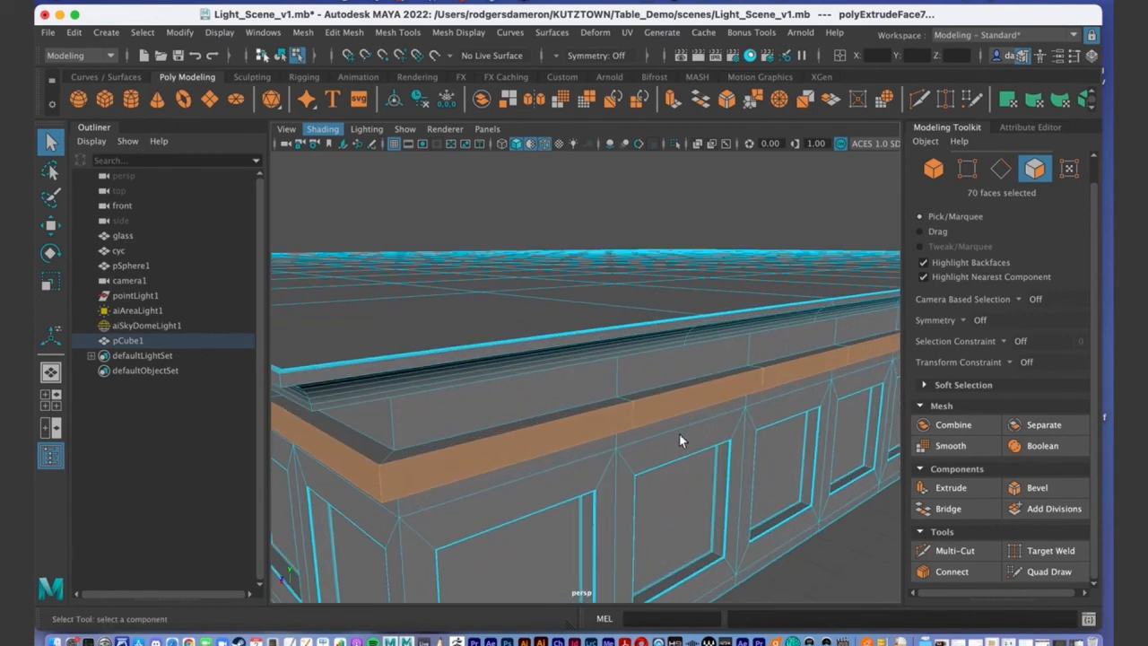
{"action": "scroll", "coordinate": [615, 392], "scroll_direction": "down", "scroll_amount": 8}
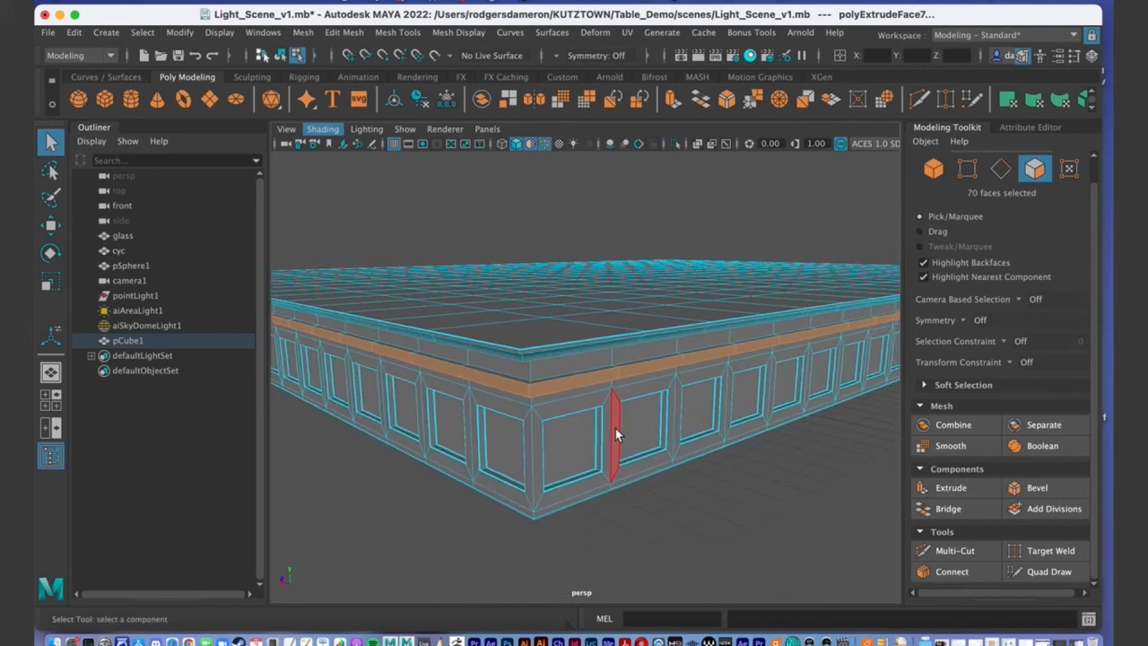
{"action": "mouse_move", "coordinate": [615, 434]}
{"action": "middle_mouse_down", "text": "alt"}
{"action": "mouse_move", "coordinate": [618, 425]}
{"action": "mouse_move", "coordinate": [595, 477]}
{"action": "mouse_move", "coordinate": [603, 418]}
{"action": "middle_mouse_up", "text": "alt"}
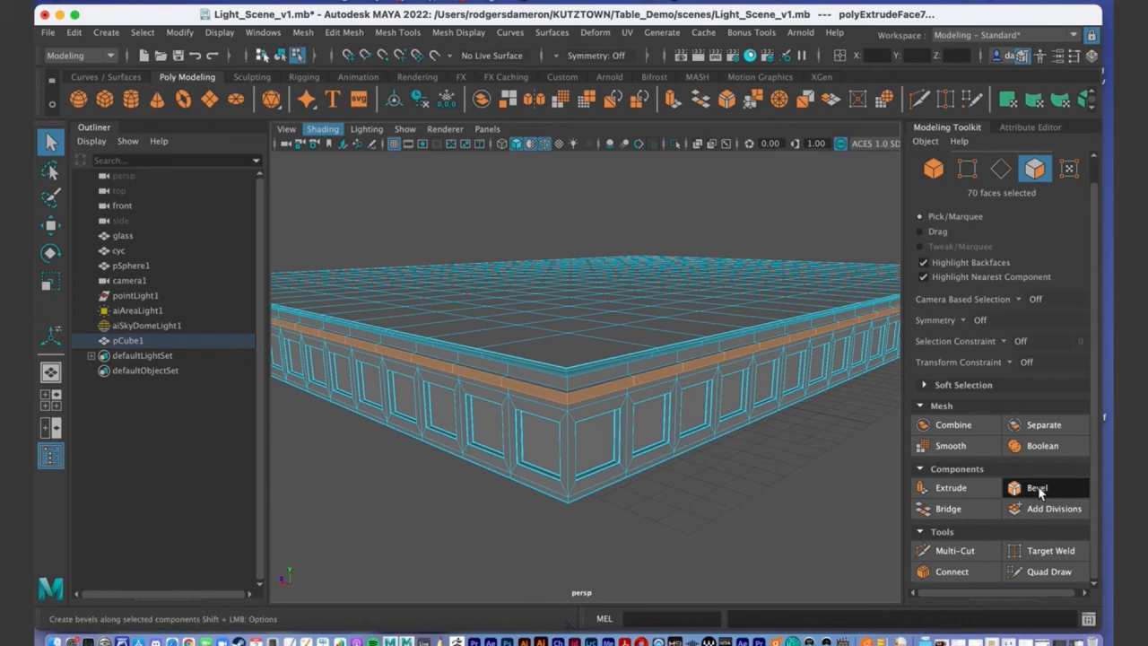
Set the bevel's Segments to 5 on the molding band edges.
{"action": "right_click_drag", "start_coordinate": [528, 387], "coordinate": [810, 387], "text": "alt"}
{"action": "left_click", "coordinate": [761, 386]}
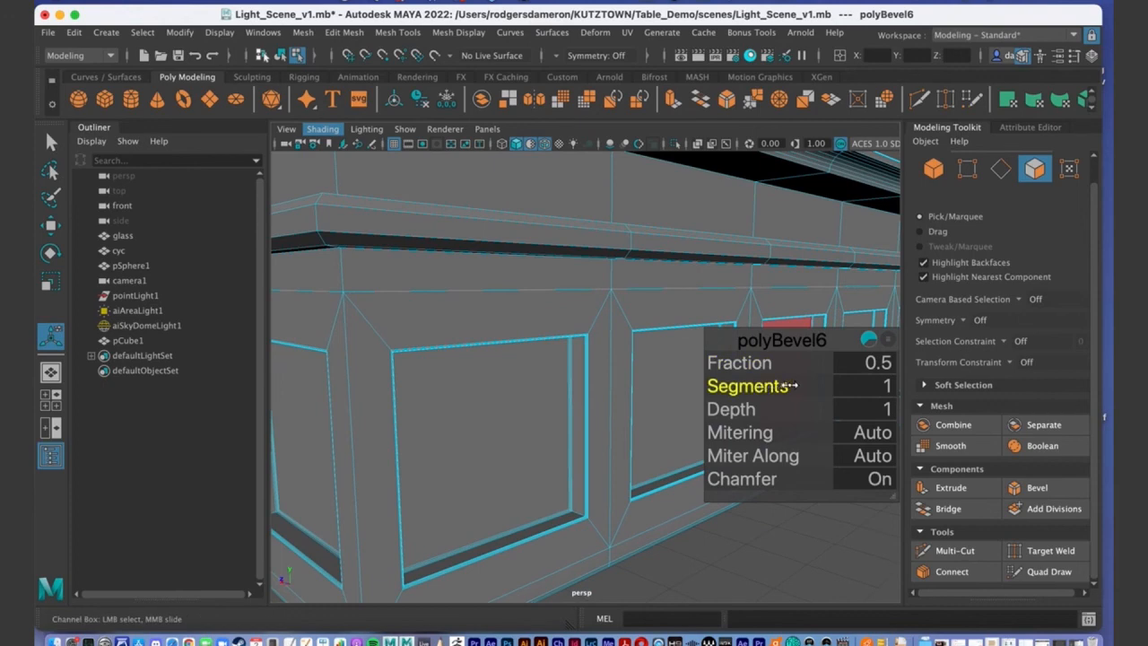
{"action": "middle_click_drag", "start_coordinate": [801, 386], "coordinate": [791, 401]}
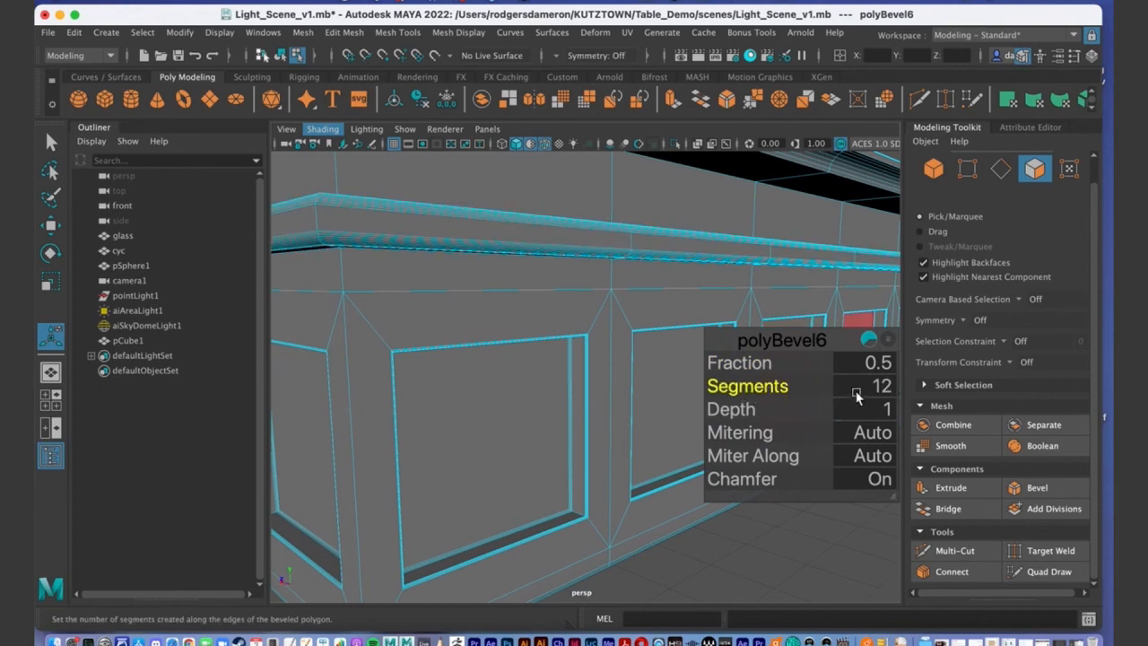
{"action": "left_click", "coordinate": [883, 393]}
{"action": "type", "text": "5"}
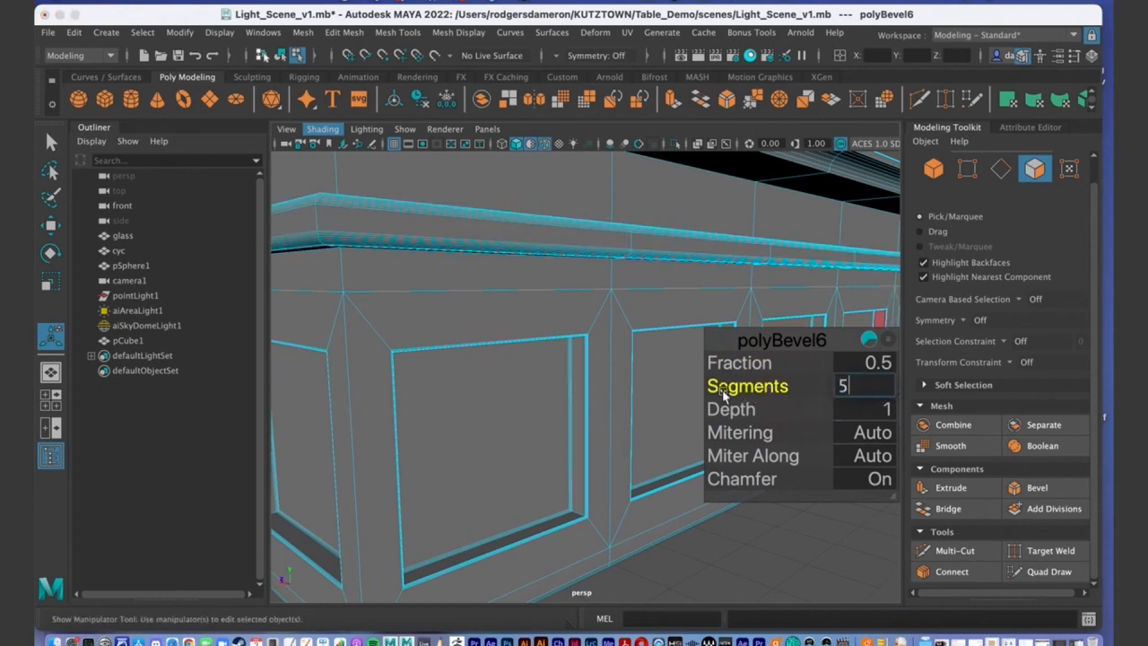
{"action": "key", "text": "Return"}
{"action": "scroll", "coordinate": [493, 326], "scroll_direction": "down", "scroll_amount": 5}
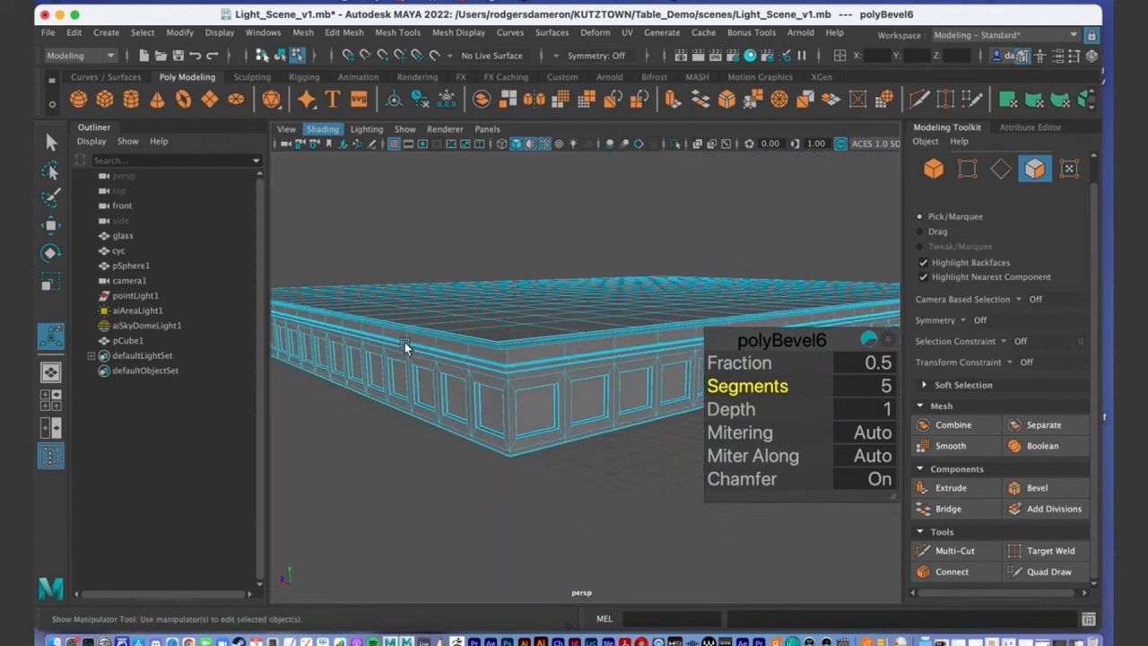
{"action": "scroll", "coordinate": [404, 341], "scroll_direction": "up", "scroll_amount": 5}
Set the bevel Fraction to 0.9 to round the molding.
{"action": "left_click_drag", "start_coordinate": [512, 357], "coordinate": [777, 367], "text": "alt"}
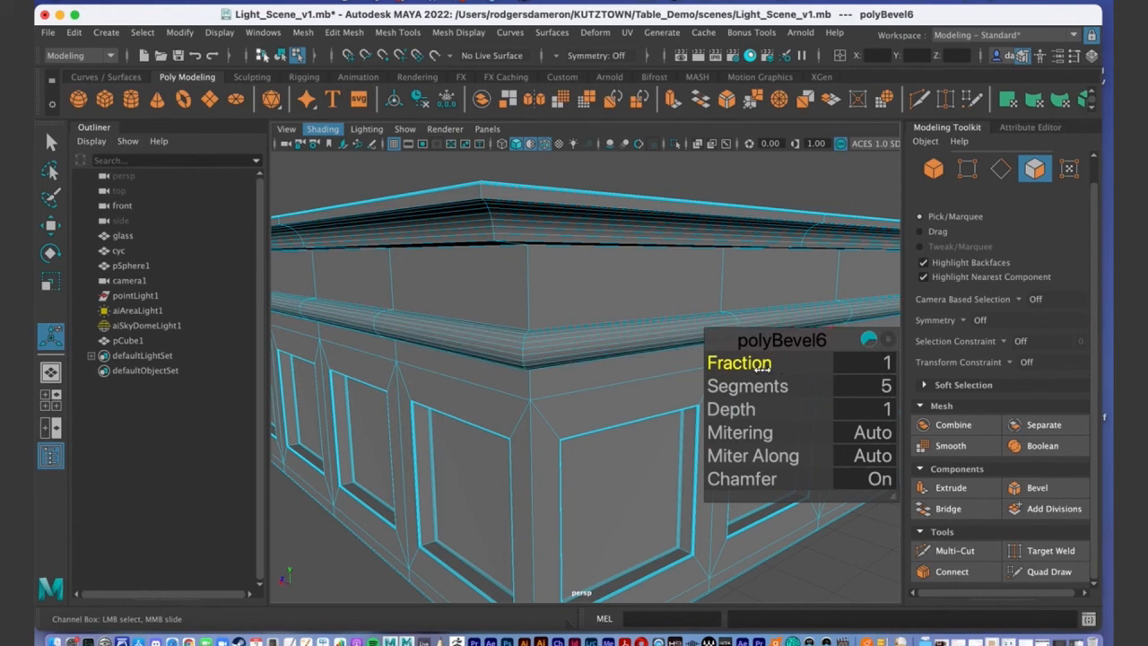
{"action": "left_click_drag", "start_coordinate": [676, 366], "coordinate": [675, 366]}
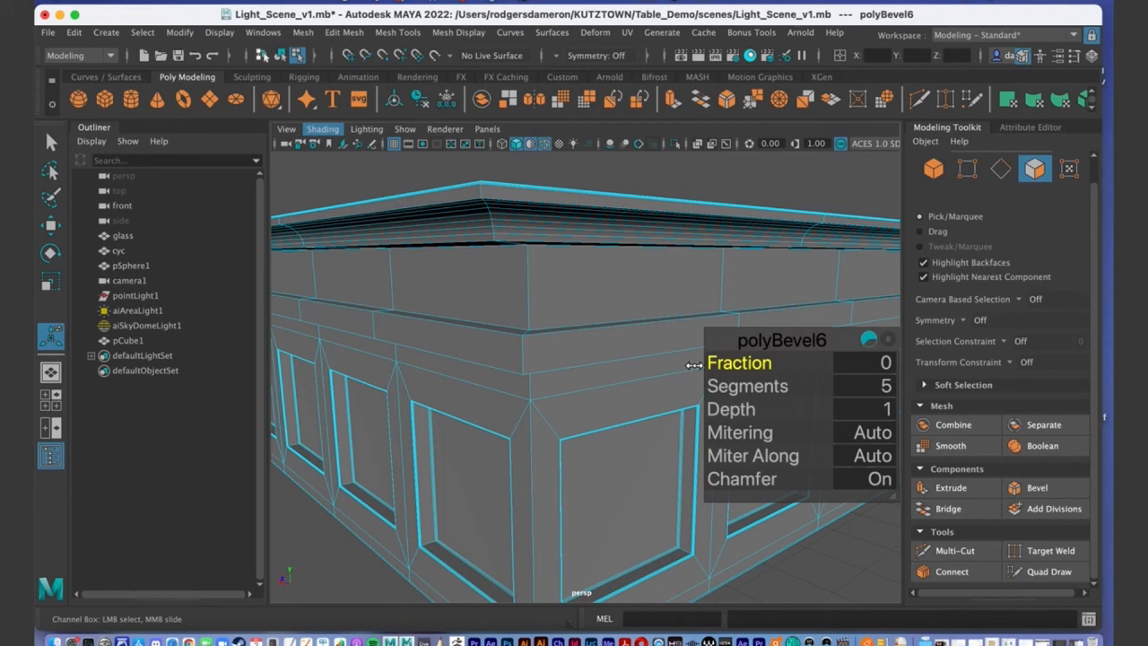
{"action": "left_click", "coordinate": [882, 362]}
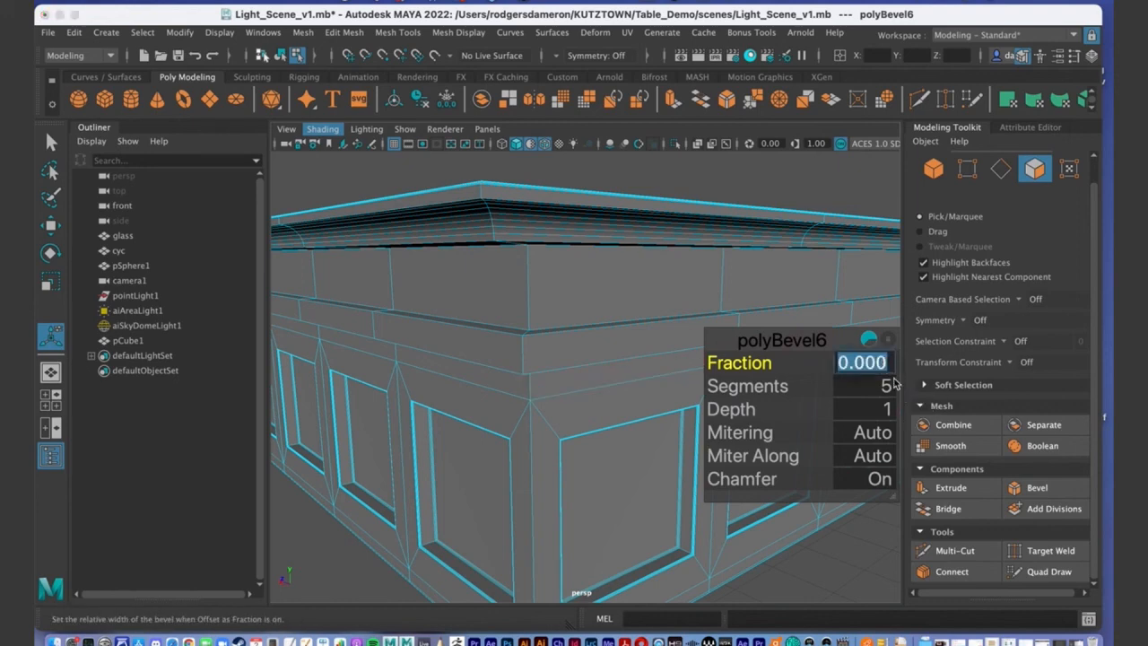
{"action": "type", "text": ".9"}
{"action": "key", "text": "Return"}
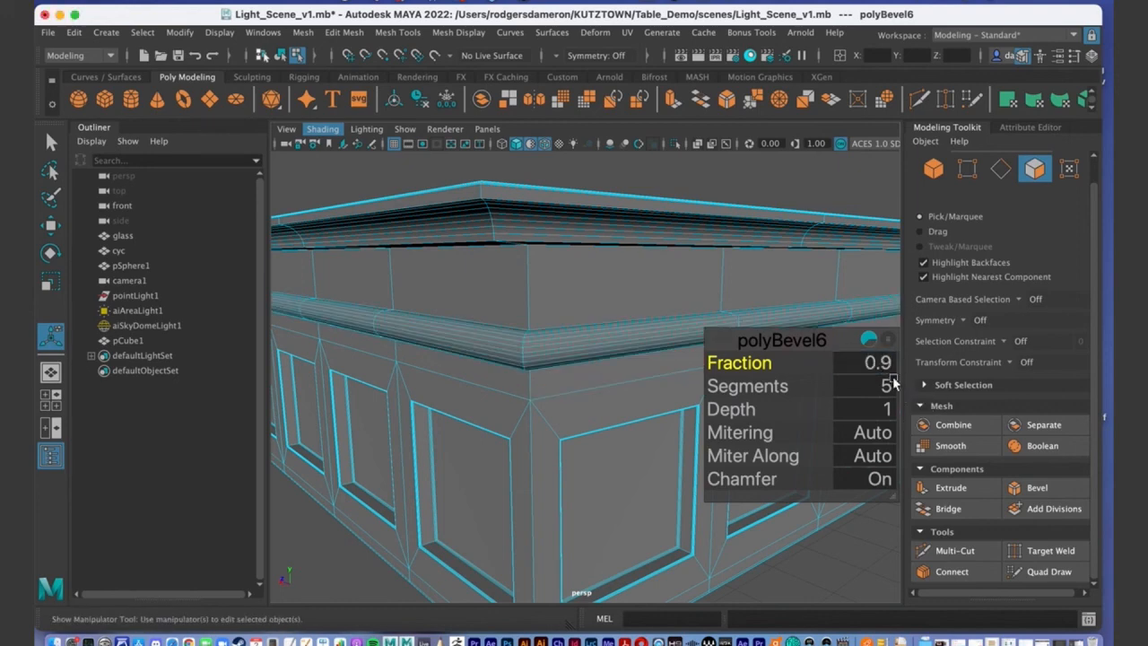
{"action": "scroll", "coordinate": [488, 368], "scroll_direction": "down", "scroll_amount": 10}
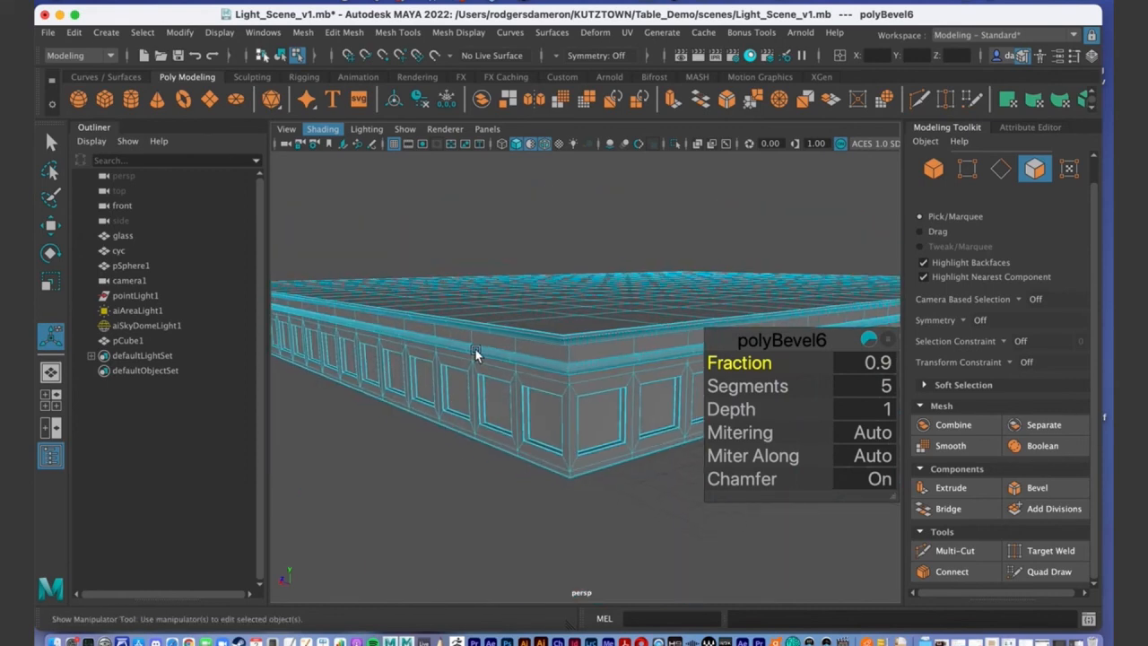
{"action": "key", "text": "q"}
Return to Object Mode and reselect the whole table object.
{"action": "right_click_drag", "start_coordinate": [528, 228], "coordinate": [605, 207]}
{"action": "left_click_drag", "start_coordinate": [604, 206], "coordinate": [628, 290], "text": "alt"}
{"action": "left_click", "coordinate": [424, 344]}
{"action": "right_click_drag", "start_coordinate": [628, 290], "coordinate": [465, 282], "text": "alt"}
{"action": "left_click", "coordinate": [465, 283]}
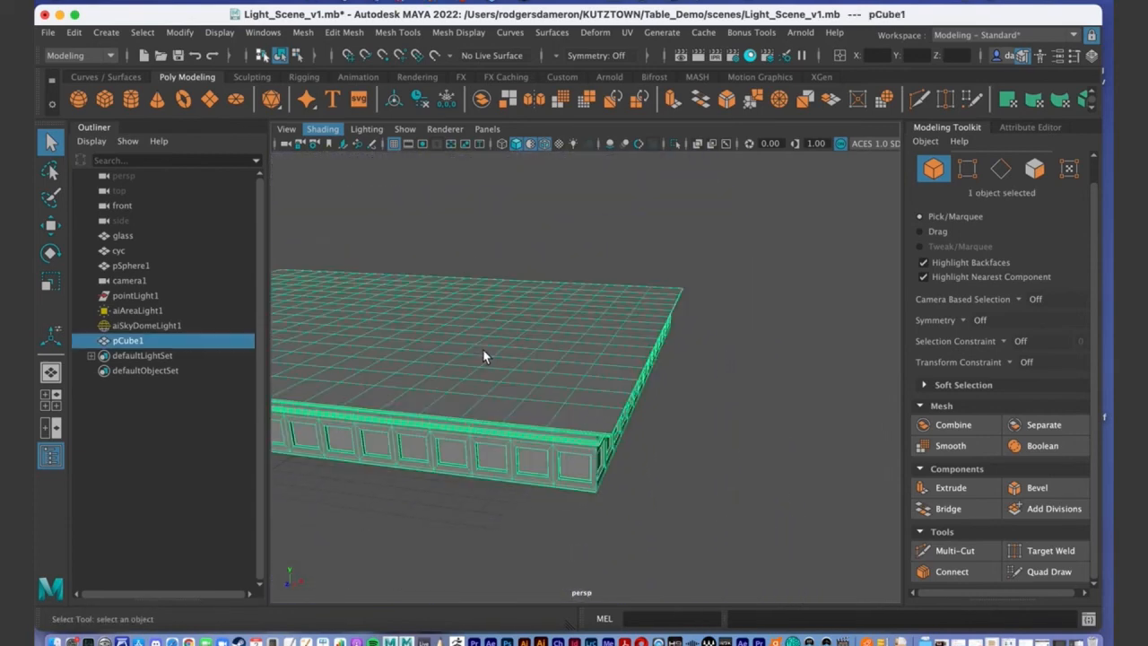
{"action": "left_click_drag", "start_coordinate": [508, 340], "coordinate": [741, 403], "text": "alt"}
{"action": "left_click", "coordinate": [780, 463]}
{"action": "left_click_drag", "start_coordinate": [780, 463], "coordinate": [619, 446], "text": "alt"}
{"action": "scroll", "coordinate": [709, 418], "scroll_direction": "up", "scroll_amount": 10}
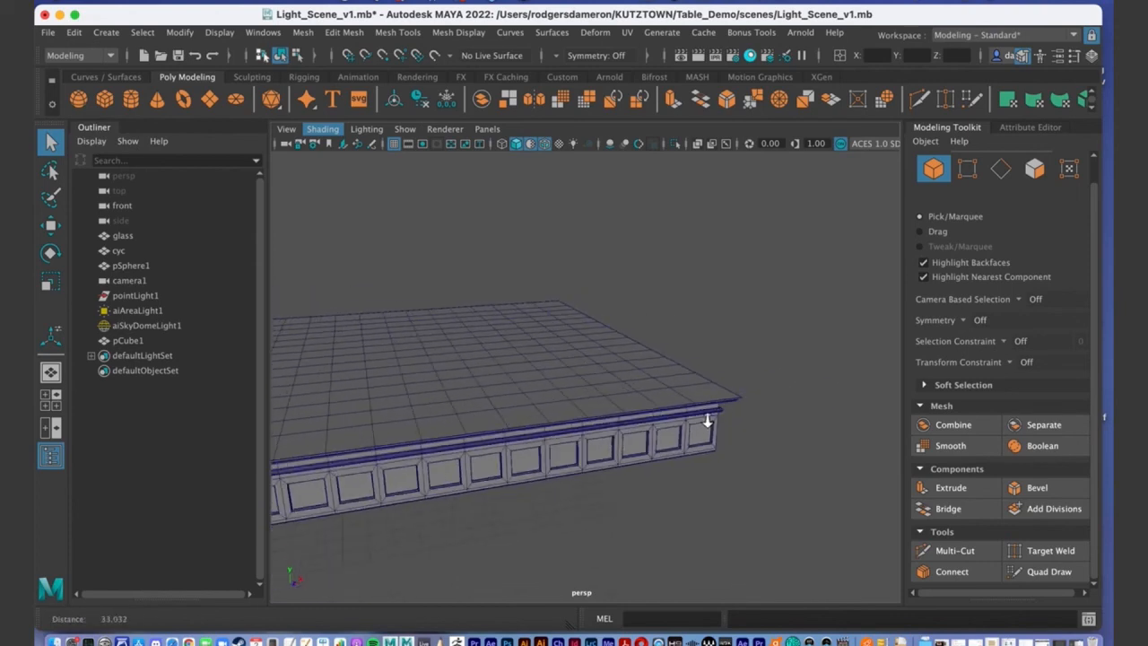
{"action": "left_click_drag", "start_coordinate": [679, 395], "coordinate": [635, 276], "text": "alt"}
{"action": "right_click_drag", "start_coordinate": [674, 264], "coordinate": [673, 301]}
{"action": "right_click_drag", "start_coordinate": [675, 231], "coordinate": [680, 281]}
{"action": "left_click", "coordinate": [685, 281]}
{"action": "left_click", "coordinate": [568, 274], "text": "shift"}
{"action": "left_click", "coordinate": [448, 292], "text": "shift"}
{"action": "left_click", "coordinate": [375, 299], "text": "shift"}
{"action": "left_click_drag", "start_coordinate": [440, 354], "coordinate": [668, 315], "text": "alt"}
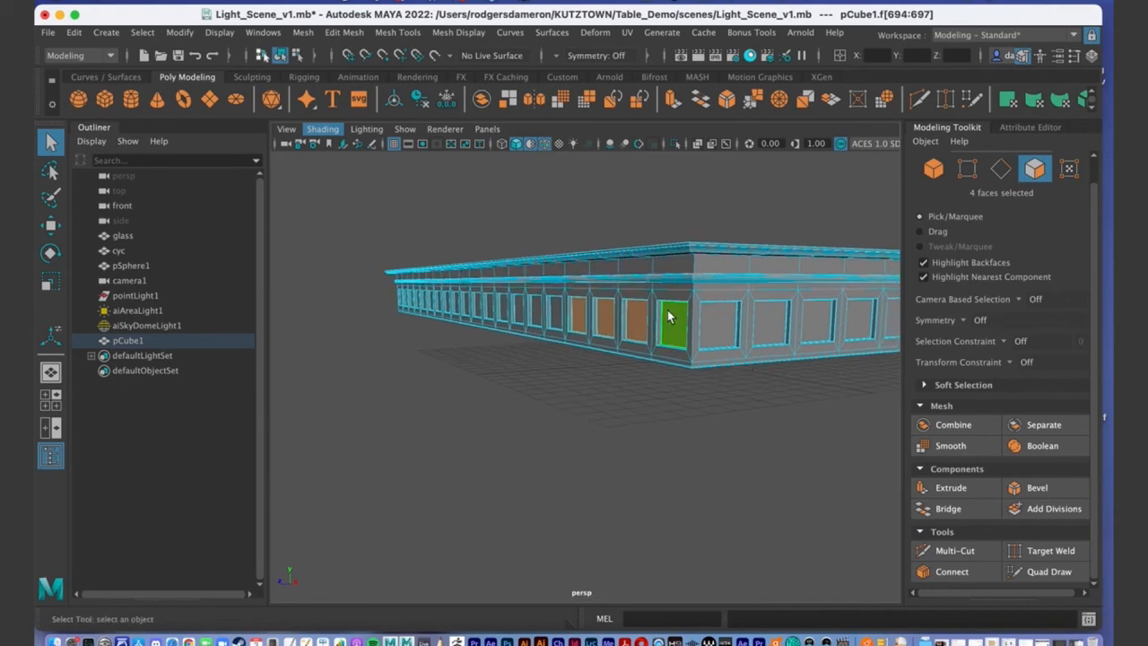
{"action": "mouse_move", "coordinate": [698, 359]}
{"action": "left_mouse_down", "text": "alt"}
{"action": "mouse_move", "coordinate": [620, 359]}
{"action": "mouse_move", "coordinate": [687, 365]}
{"action": "left_mouse_up", "text": "alt"}
{"action": "left_click_drag", "start_coordinate": [830, 341], "coordinate": [682, 358], "text": "alt"}
{"action": "right_click_drag", "start_coordinate": [682, 359], "coordinate": [664, 404], "text": "alt"}
{"action": "left_click", "coordinate": [680, 422]}
{"action": "left_click_drag", "start_coordinate": [680, 423], "coordinate": [744, 367], "text": "alt"}
{"action": "right_click_drag", "start_coordinate": [553, 345], "coordinate": [624, 220]}
{"action": "left_click", "coordinate": [713, 452]}
{"action": "left_click_drag", "start_coordinate": [713, 452], "coordinate": [655, 423], "text": "alt"}
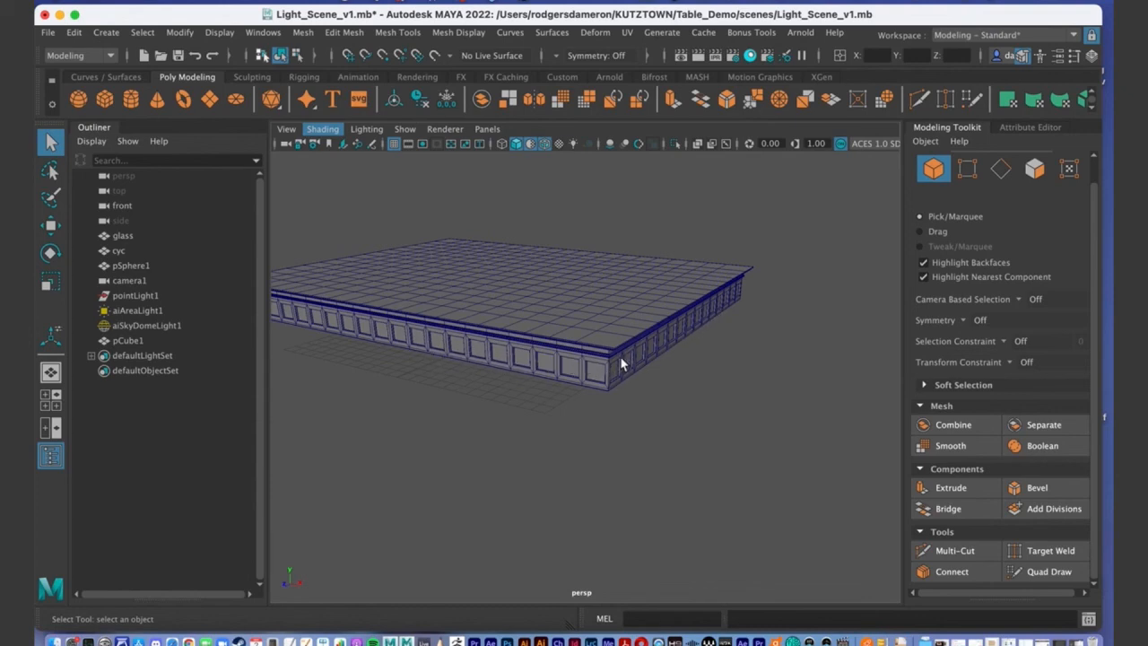
{"action": "left_click_drag", "start_coordinate": [604, 378], "coordinate": [654, 410], "text": "alt"}
{"action": "right_click_drag", "start_coordinate": [654, 410], "coordinate": [605, 398], "text": "alt"}
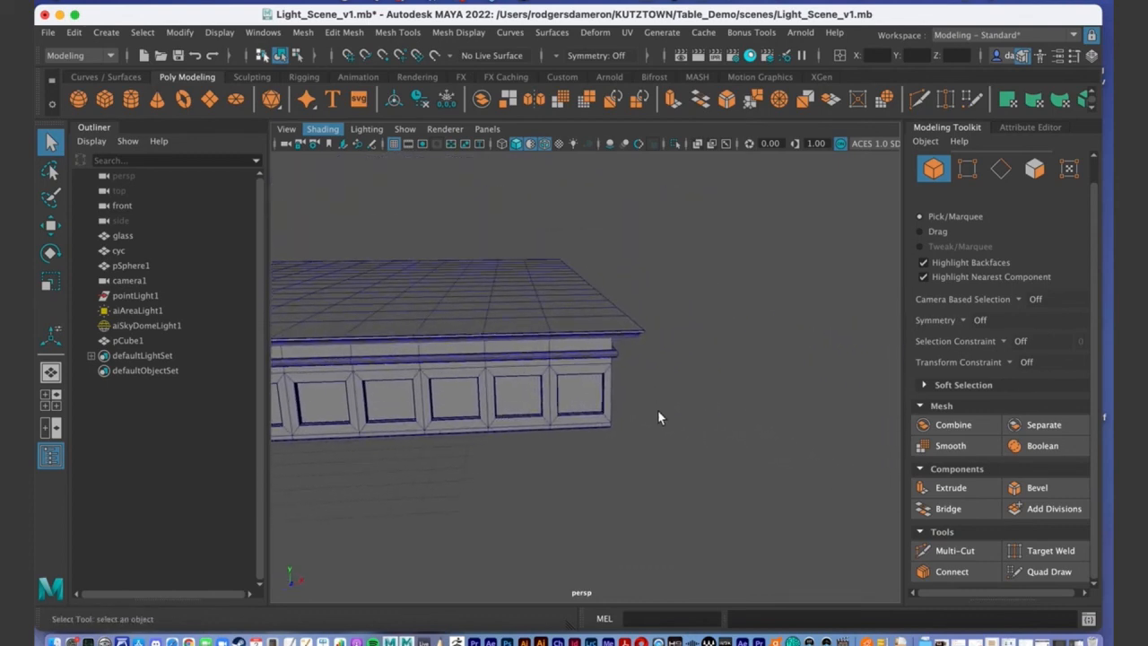